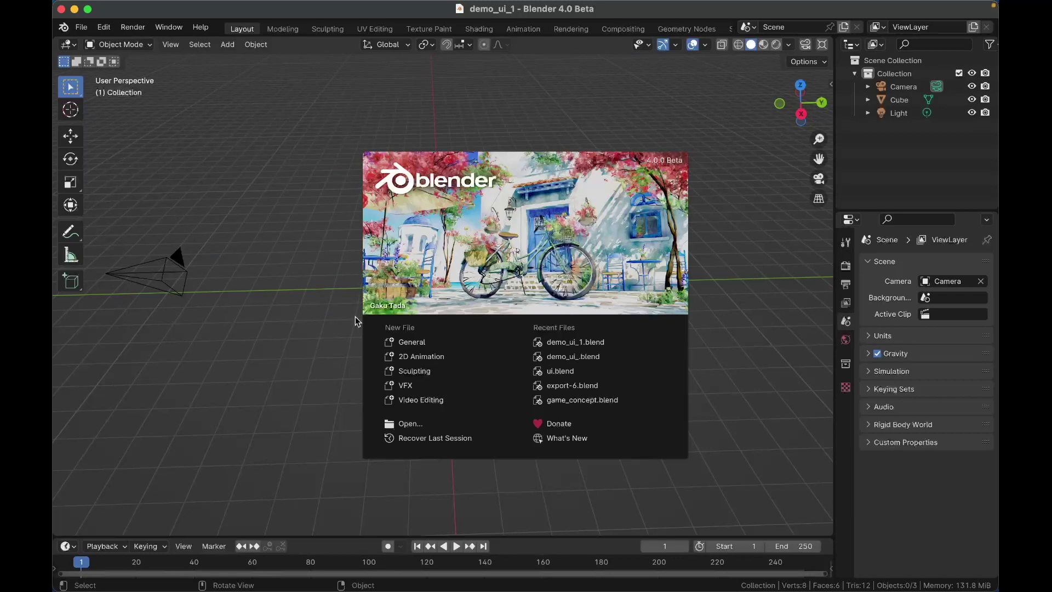
Dismiss the splash screen, select the cube, and activate the Measure tool with snapping turned on
{"action": "left_click", "coordinate": [345, 339]}
{"action": "middle_click_drag", "start_coordinate": [465, 247], "coordinate": [507, 251]}
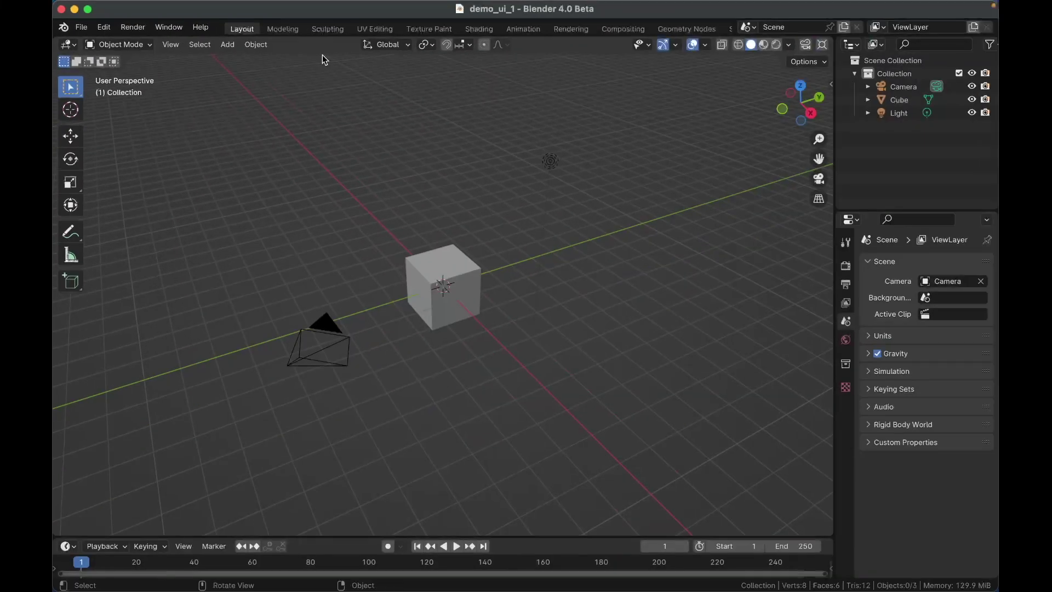
{"action": "left_click", "coordinate": [454, 251]}
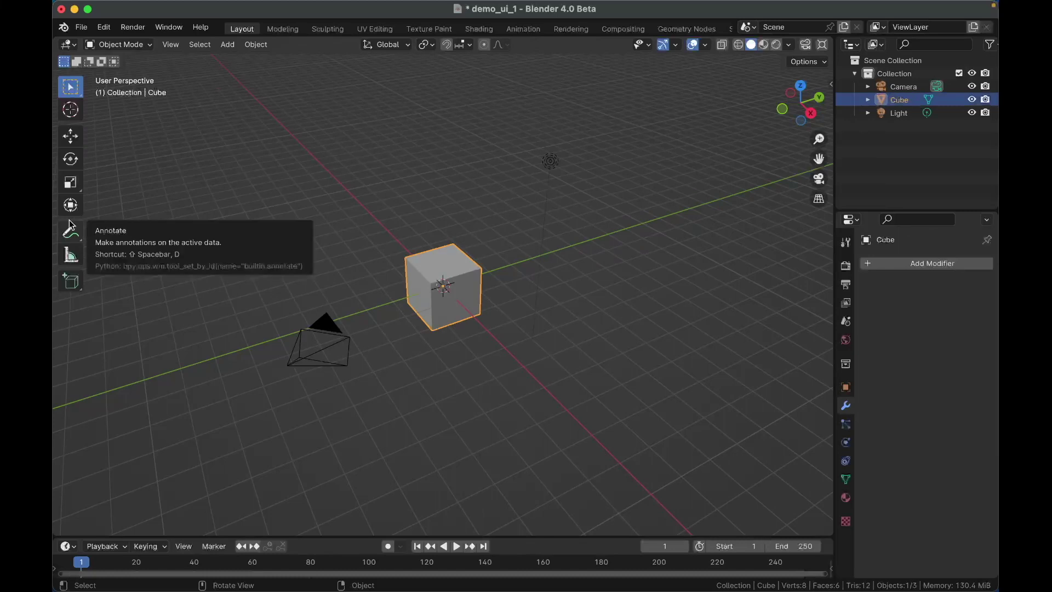
{"action": "left_click", "coordinate": [70, 255]}
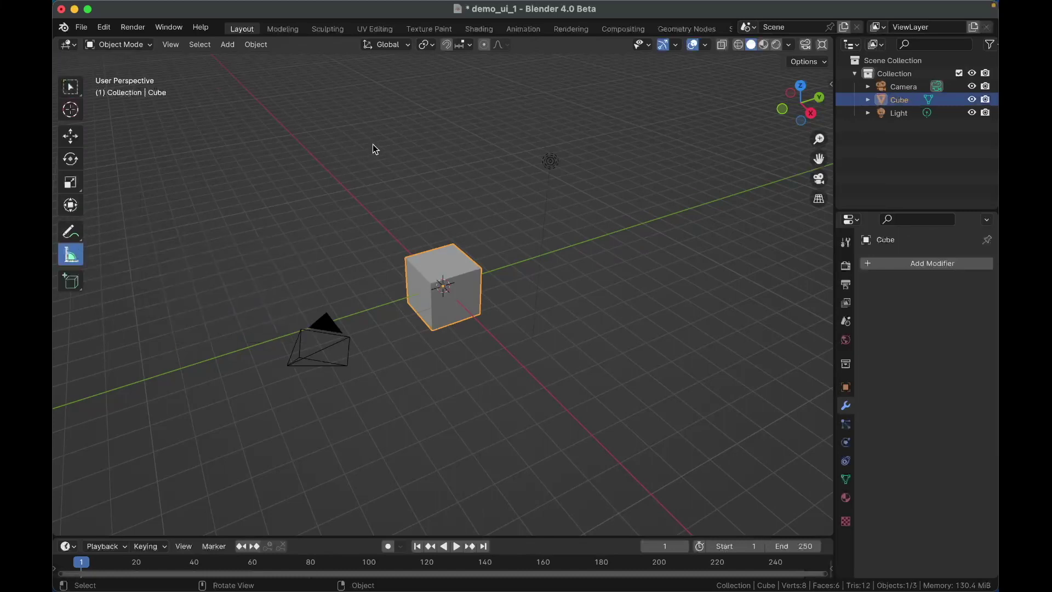
{"action": "left_click", "coordinate": [445, 46]}
{"action": "scroll", "coordinate": [496, 332], "scroll_direction": "up", "scroll_amount": 5}
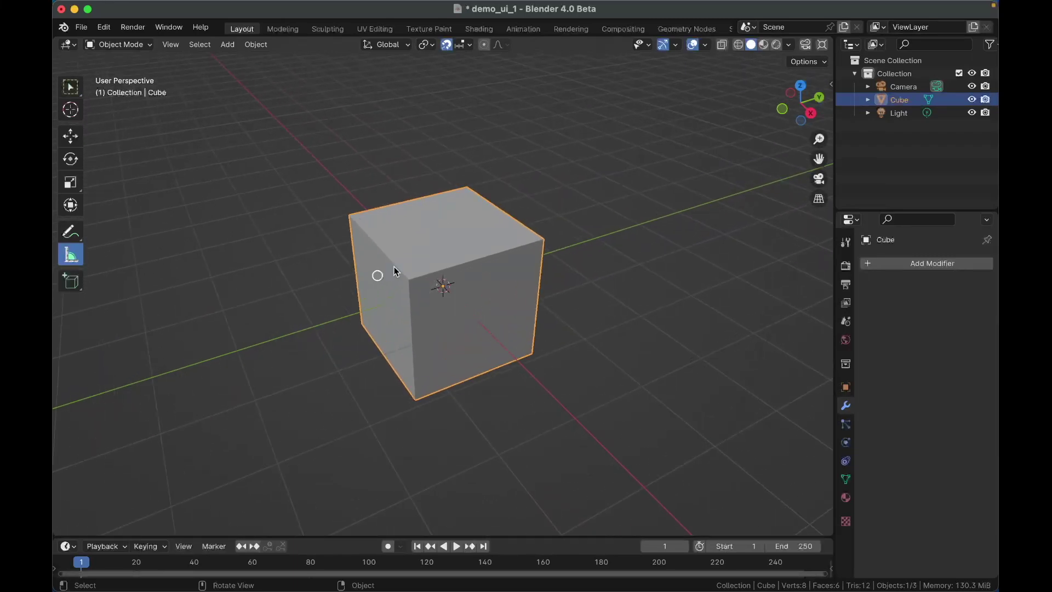
{"action": "scroll", "coordinate": [545, 240], "scroll_direction": "up", "scroll_amount": 2}
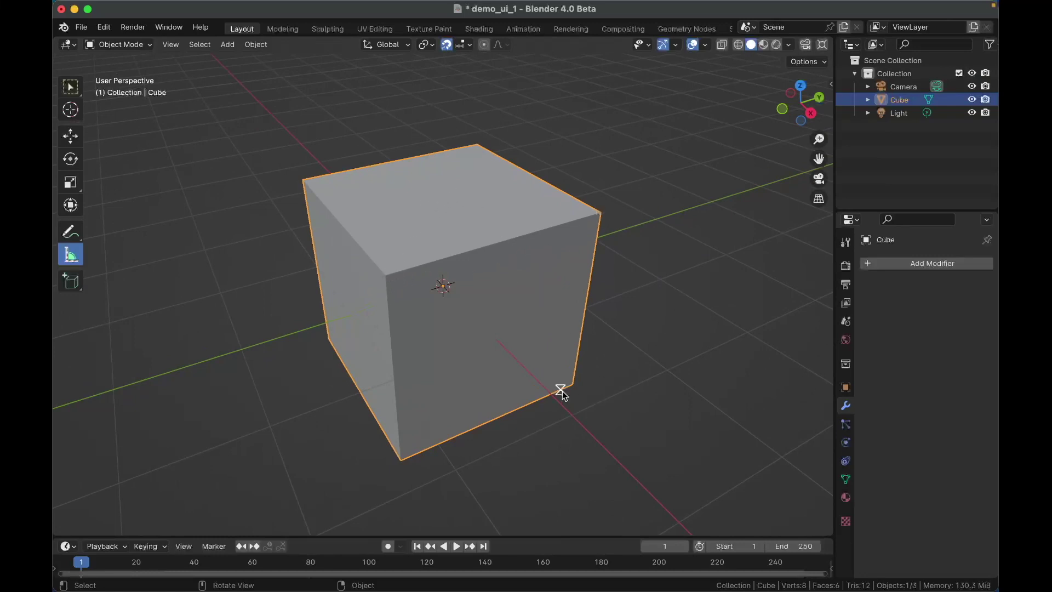
{"action": "scroll", "coordinate": [427, 355], "scroll_direction": "down", "scroll_amount": 2}
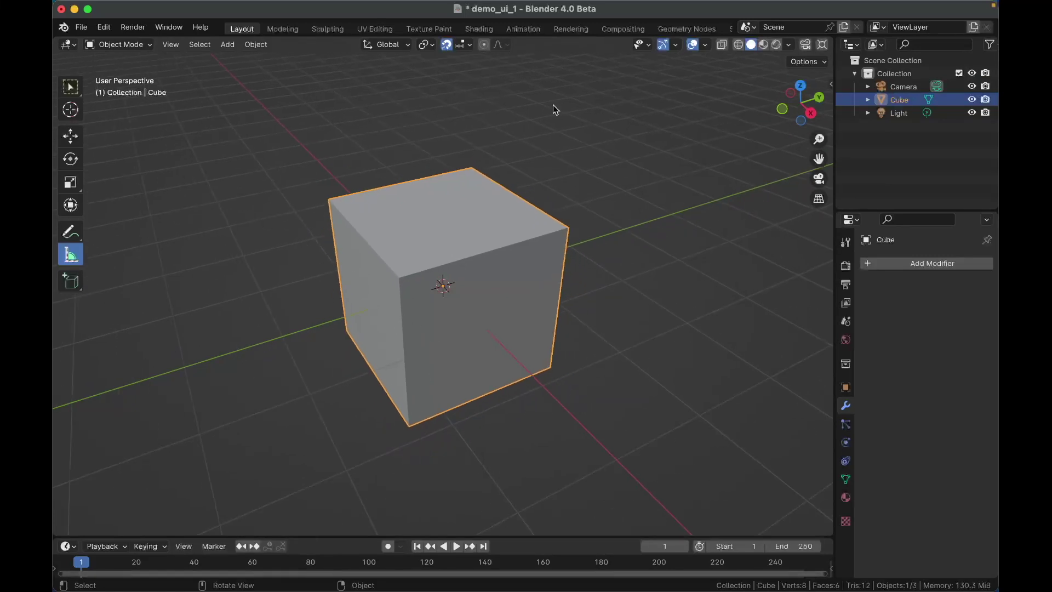
Try the different Snap To targets, leave Edge as the chosen one, and turn snapping off
{"action": "left_click", "coordinate": [465, 45]}
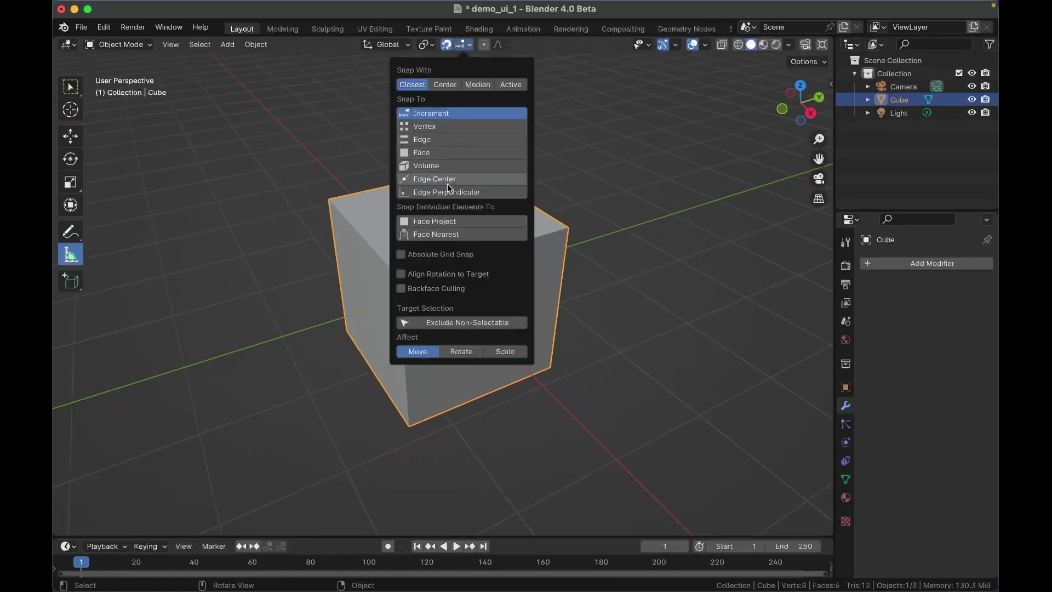
{"action": "left_click", "coordinate": [449, 137]}
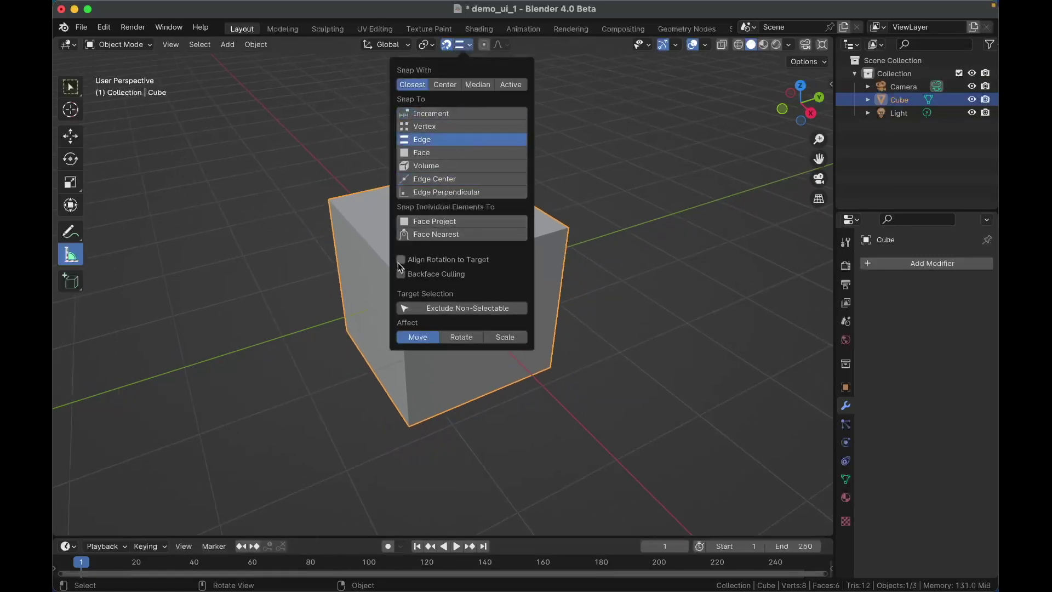
{"action": "left_click", "coordinate": [448, 166]}
{"action": "left_click", "coordinate": [444, 178]}
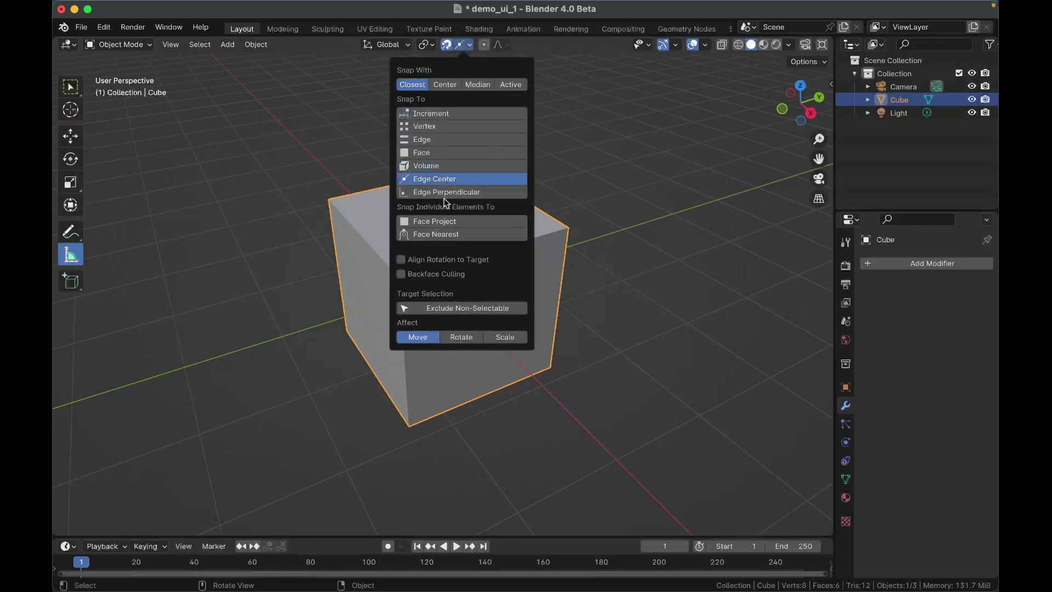
{"action": "left_click", "coordinate": [444, 193]}
{"action": "left_click", "coordinate": [446, 178]}
{"action": "left_click", "coordinate": [446, 166]}
{"action": "left_click", "coordinate": [447, 153]}
{"action": "left_click", "coordinate": [447, 126]}
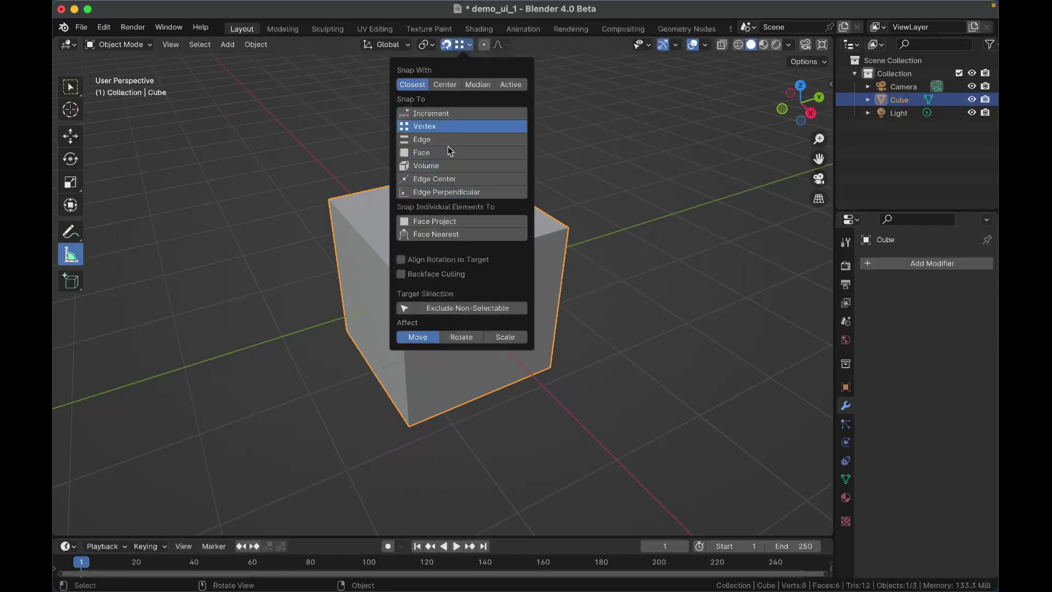
{"action": "left_click", "coordinate": [449, 153]}
{"action": "left_click", "coordinate": [448, 115]}
{"action": "left_click", "coordinate": [448, 140]}
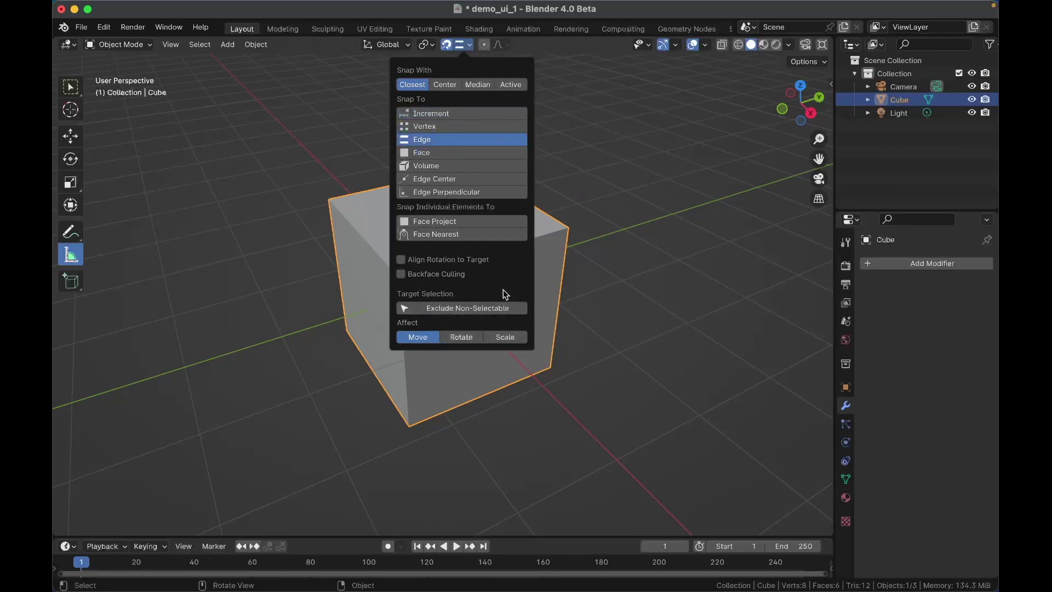
{"action": "left_click", "coordinate": [445, 47]}
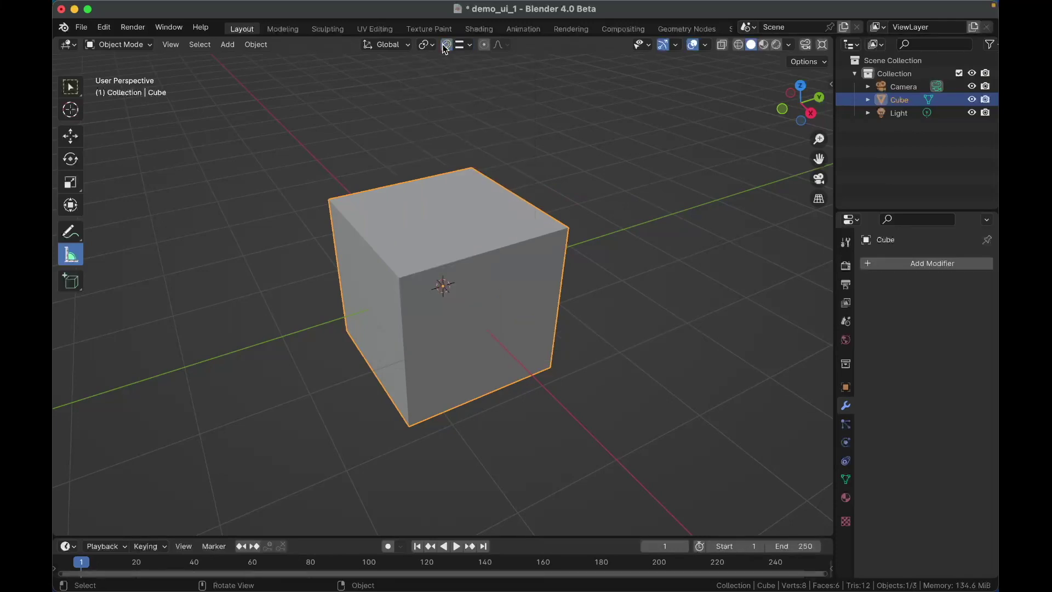
Try scaling the cube while orbiting the view during the active transform
{"action": "scroll", "coordinate": [463, 173], "scroll_direction": "down", "scroll_amount": 6}
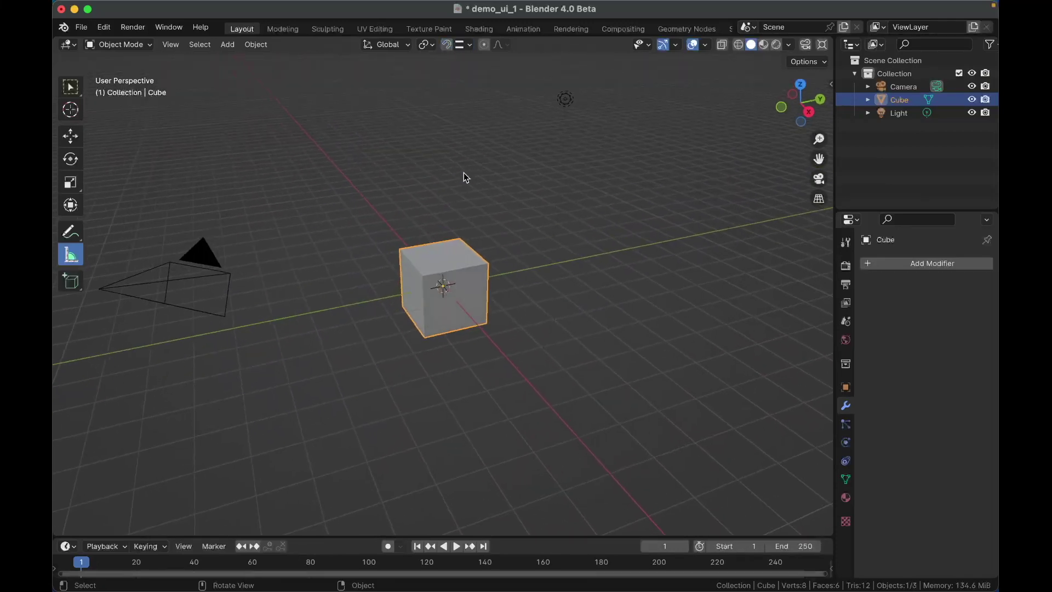
{"action": "key", "text": "s"}
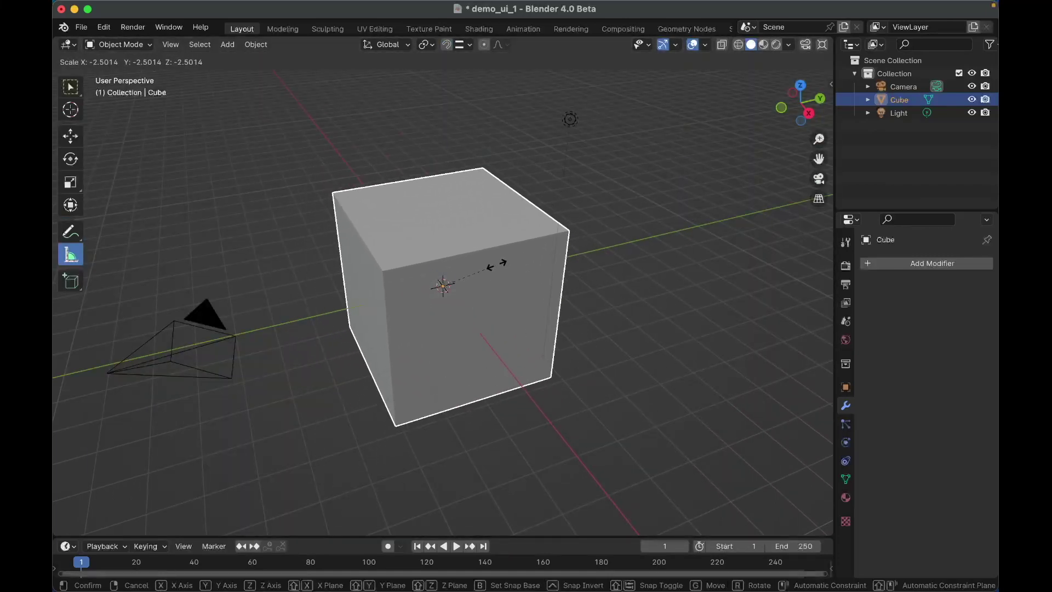
{"action": "scroll", "coordinate": [497, 265], "scroll_direction": "left", "scroll_amount": 6, "text": "alt"}
{"action": "scroll", "coordinate": [496, 265], "scroll_direction": "right", "scroll_amount": 6, "text": "alt"}
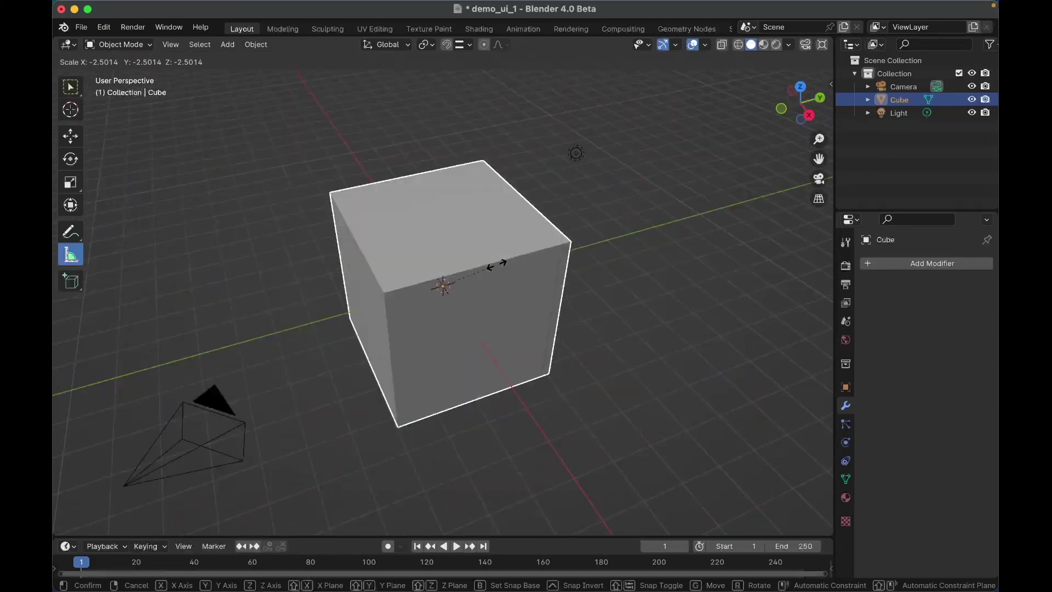
{"action": "scroll", "coordinate": [496, 265], "scroll_direction": "left", "scroll_amount": 8, "text": "alt"}
{"action": "scroll", "coordinate": [496, 265], "scroll_direction": "right", "scroll_amount": 10, "text": "alt"}
{"action": "scroll", "coordinate": [496, 265], "scroll_direction": "left", "scroll_amount": 5, "text": "alt"}
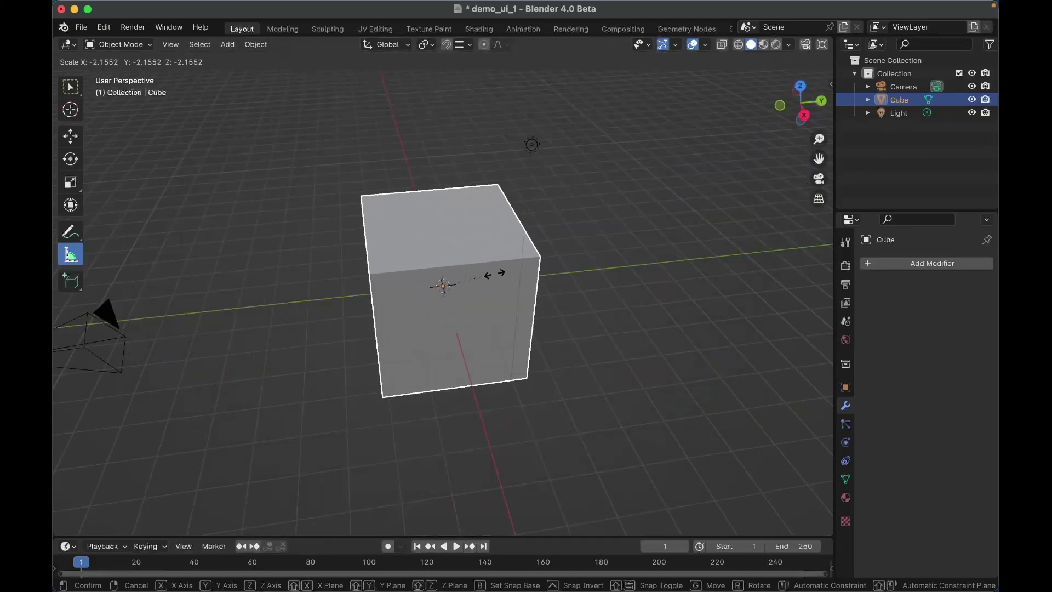
{"action": "middle_click_drag", "start_coordinate": [493, 275], "coordinate": [494, 277]}
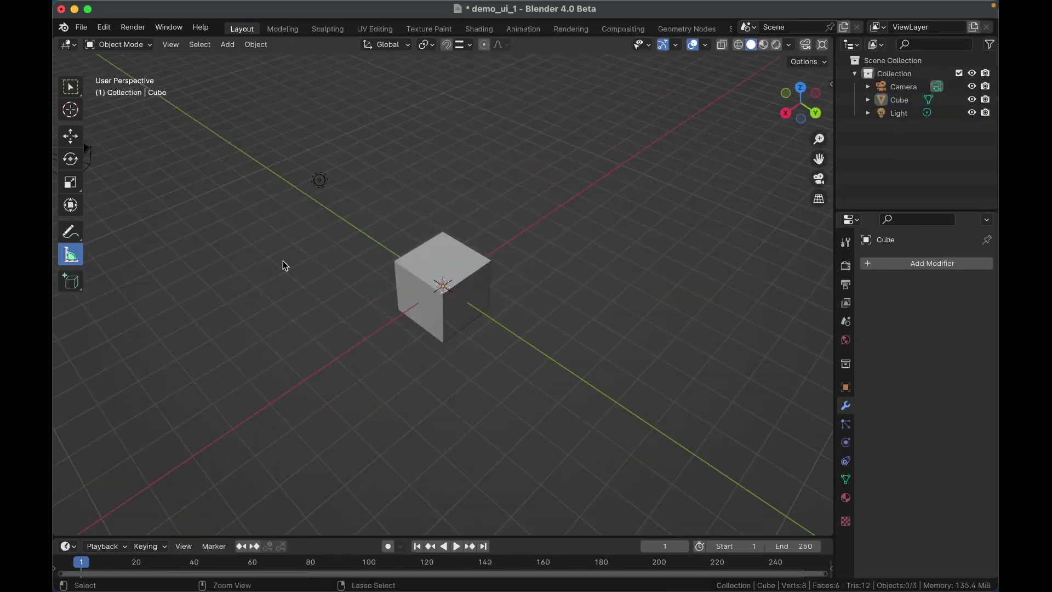
Review the interface translation settings and the available languages in the Preferences, then close them
{"action": "key", "text": "super+comma"}
{"action": "scroll", "coordinate": [467, 323], "scroll_direction": "down", "scroll_amount": 2}
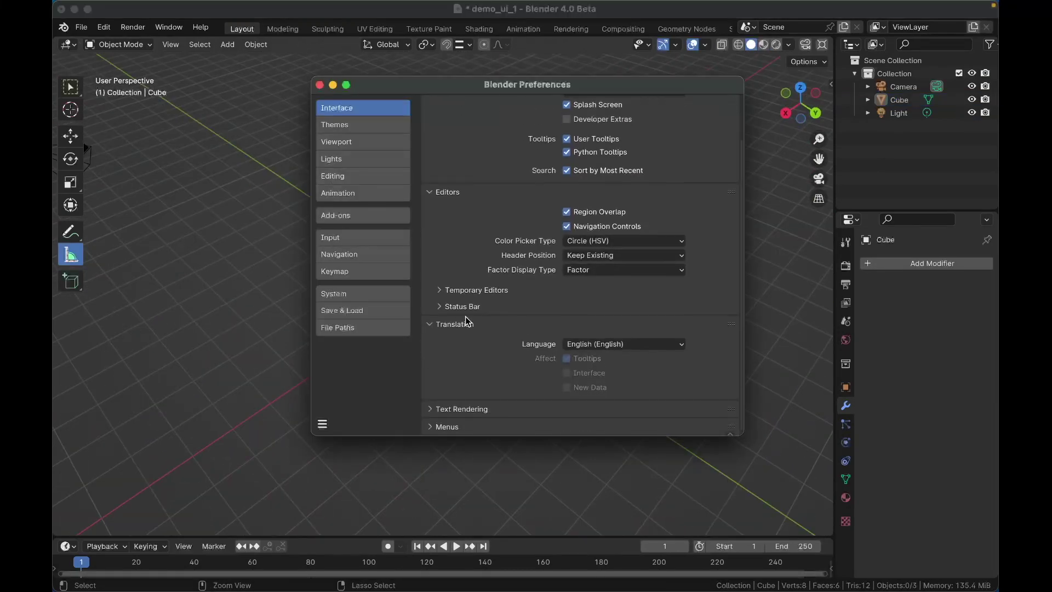
{"action": "left_click", "coordinate": [628, 346]}
{"action": "left_click", "coordinate": [312, 126]}
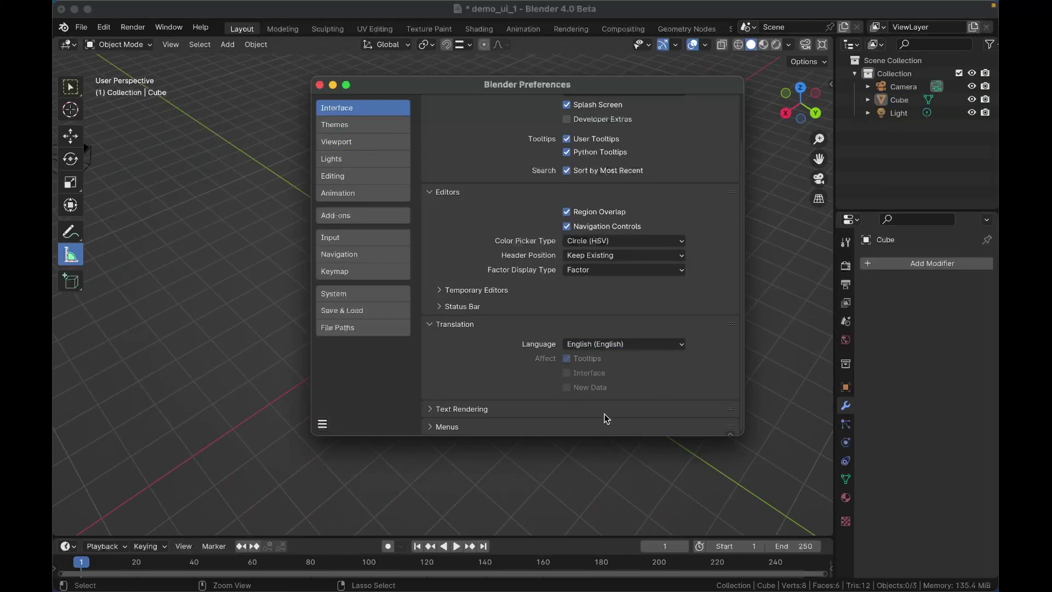
{"action": "left_click", "coordinate": [594, 346]}
{"action": "left_click", "coordinate": [320, 85]}
Save the current file as a new incremental version
{"action": "left_click", "coordinate": [84, 26]}
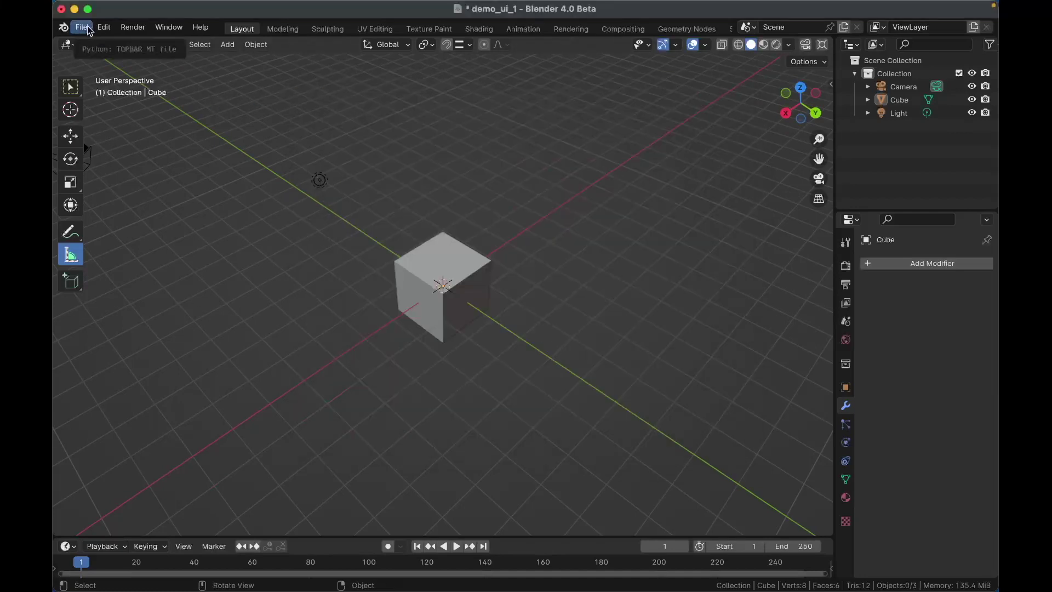
{"action": "left_click", "coordinate": [109, 122]}
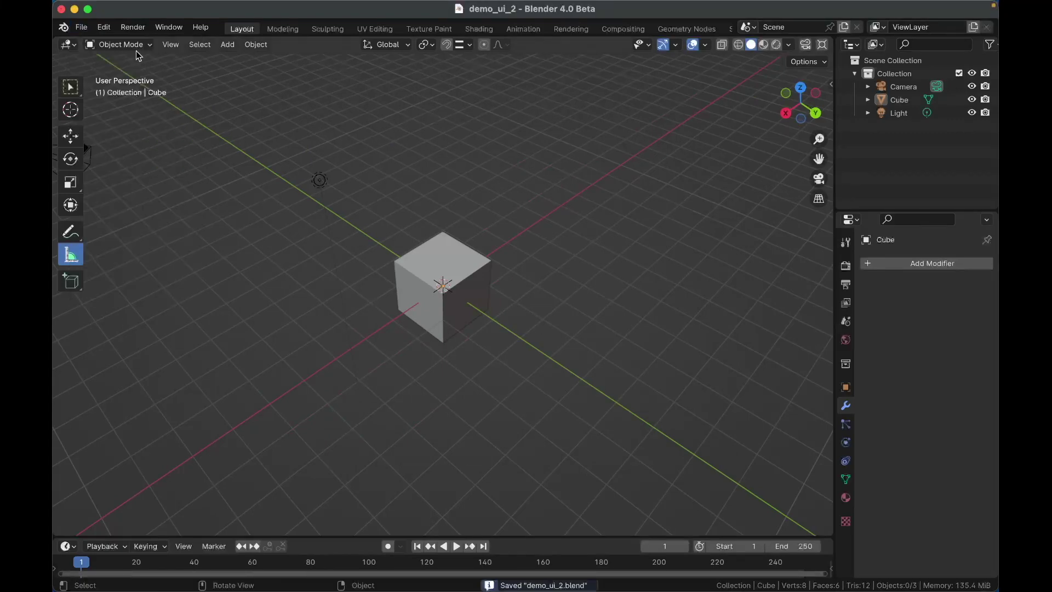
View the saved .blend versions in the b4demos folder through the file browser and close it without opening a file
{"action": "left_click", "coordinate": [81, 27]}
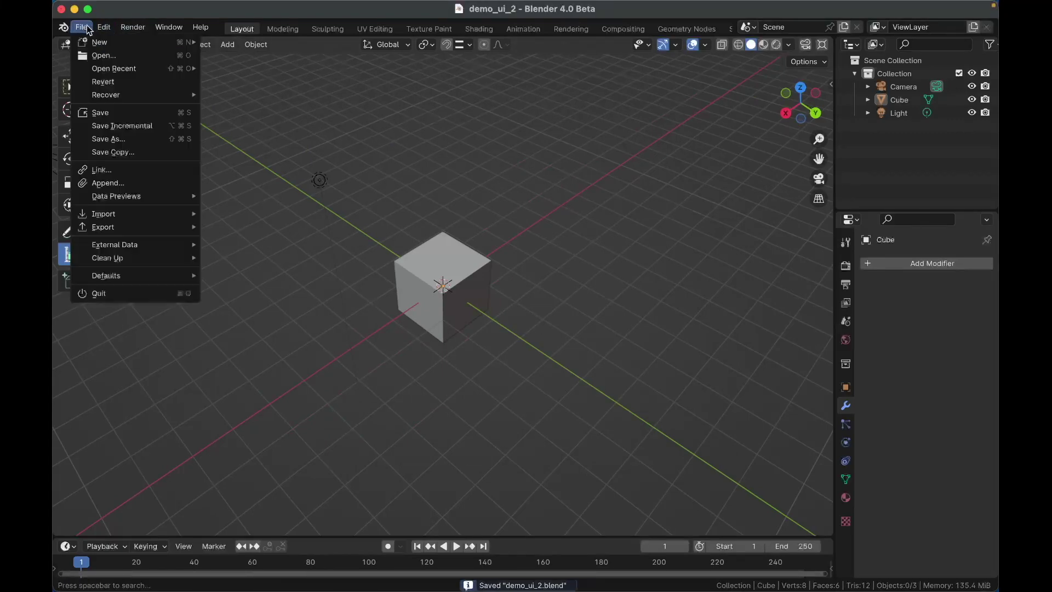
{"action": "left_click", "coordinate": [97, 53]}
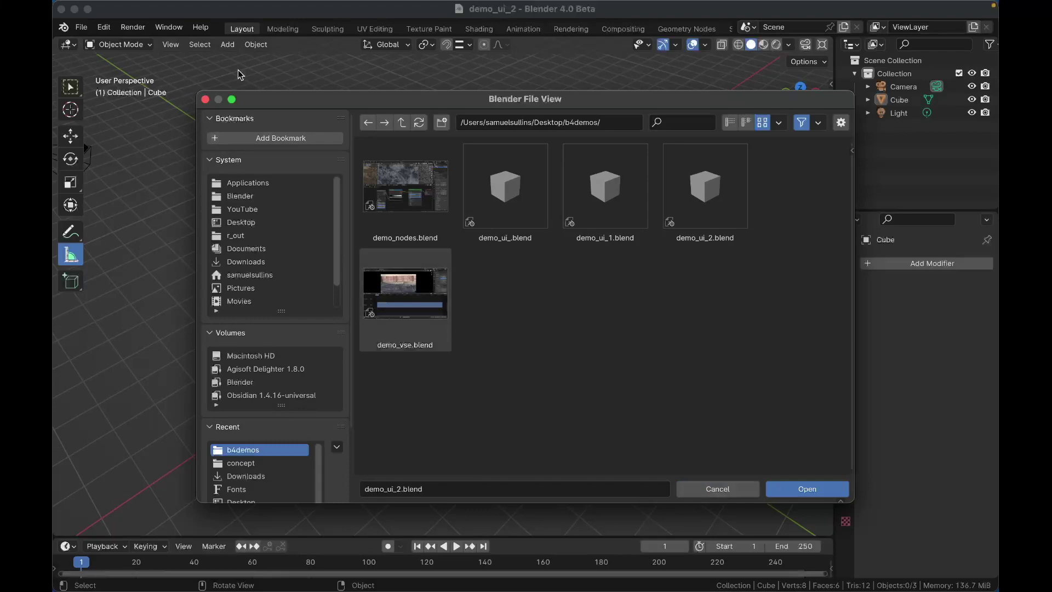
{"action": "left_click", "coordinate": [205, 99]}
Add an armature to the scene
{"action": "mouse_move", "coordinate": [476, 345]}
{"action": "middle_mouse_down"}
{"action": "mouse_move", "coordinate": [493, 317]}
{"action": "mouse_move", "coordinate": [494, 340]}
{"action": "middle_mouse_up"}
{"action": "key", "text": "shift+a"}
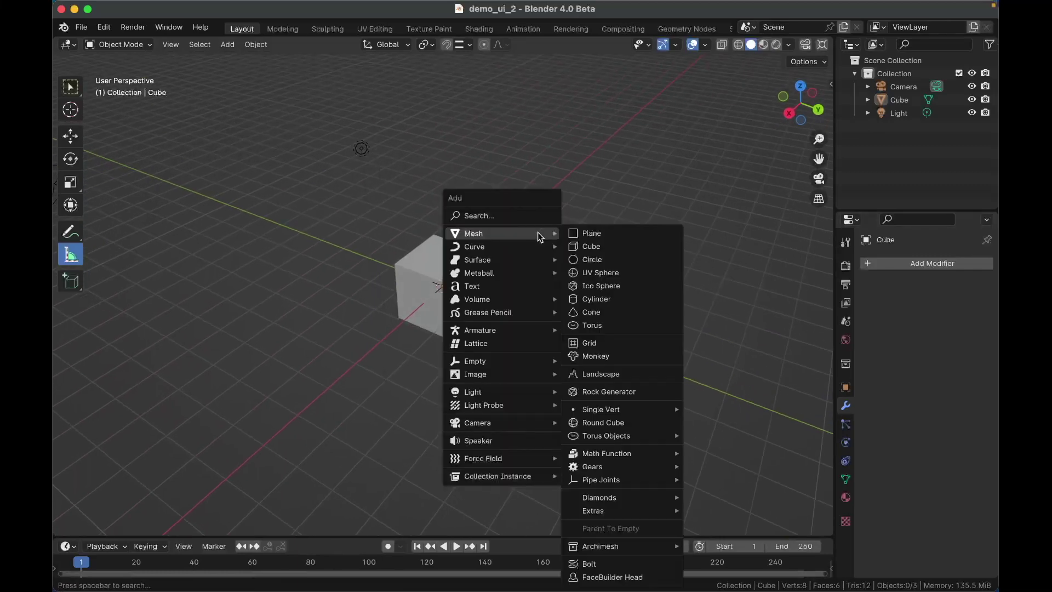
{"action": "left_click", "coordinate": [482, 329]}
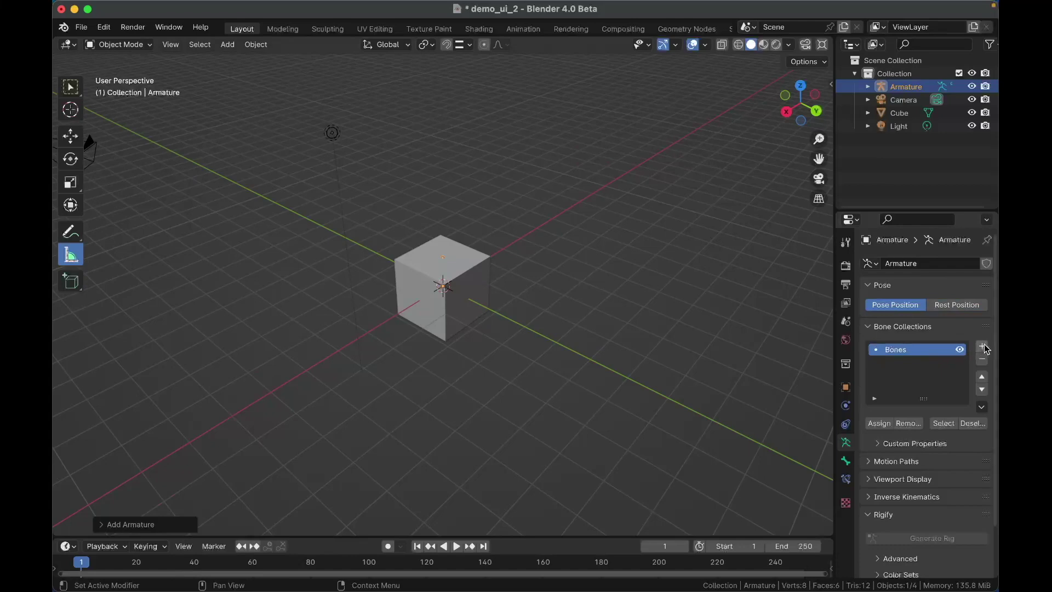
Widen the Properties editor and examine the armature's bone properties and Bone Collections settings
{"action": "left_click_drag", "start_coordinate": [833, 388], "coordinate": [815, 389]}
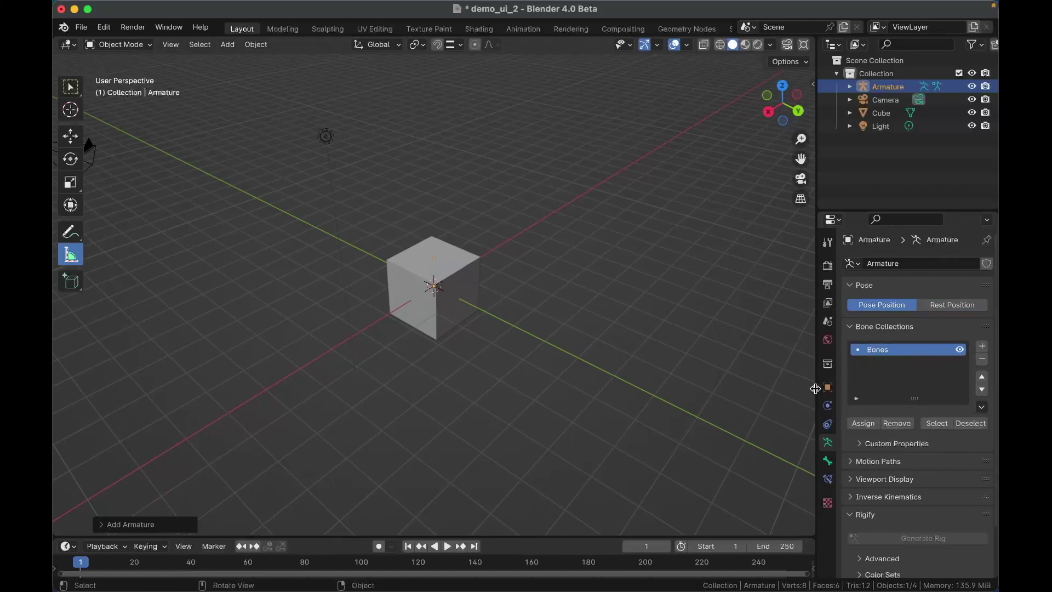
{"action": "left_click", "coordinate": [828, 462]}
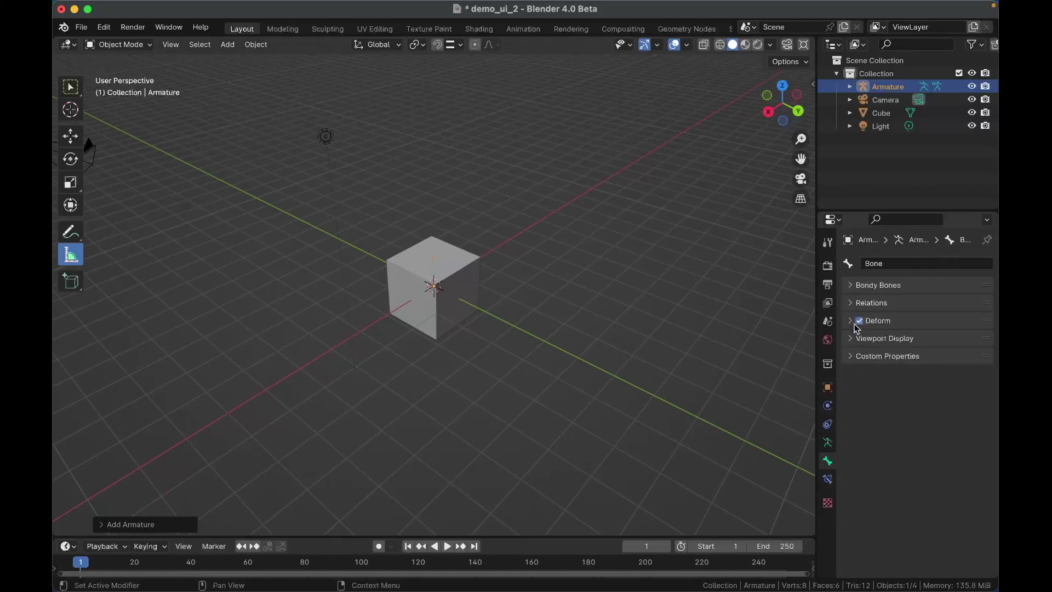
{"action": "left_click", "coordinate": [828, 441]}
{"action": "scroll", "coordinate": [888, 381], "scroll_direction": "down", "scroll_amount": 2}
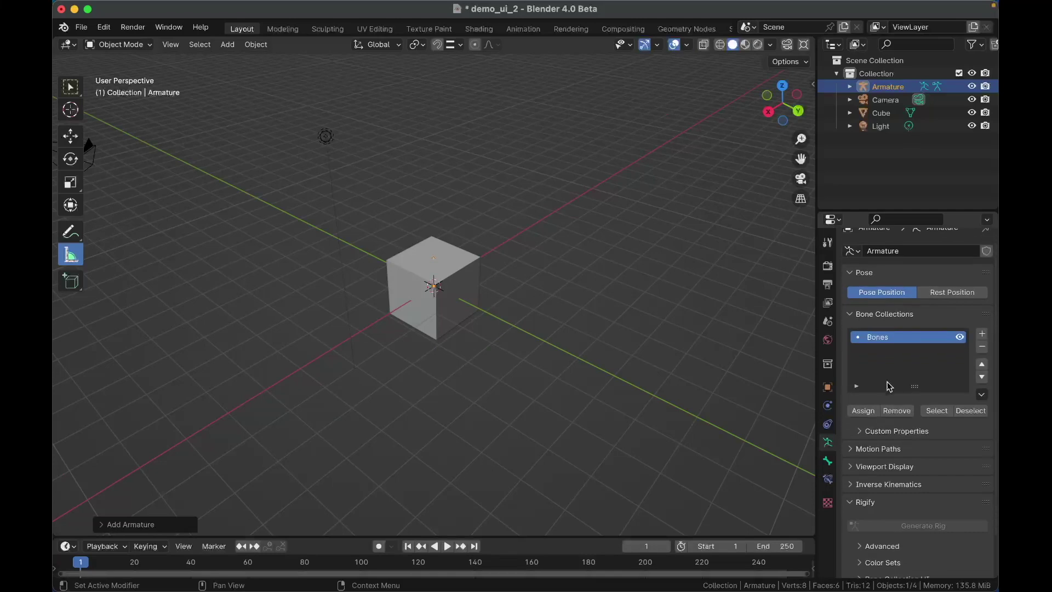
{"action": "scroll", "coordinate": [887, 380], "scroll_direction": "up", "scroll_amount": 2}
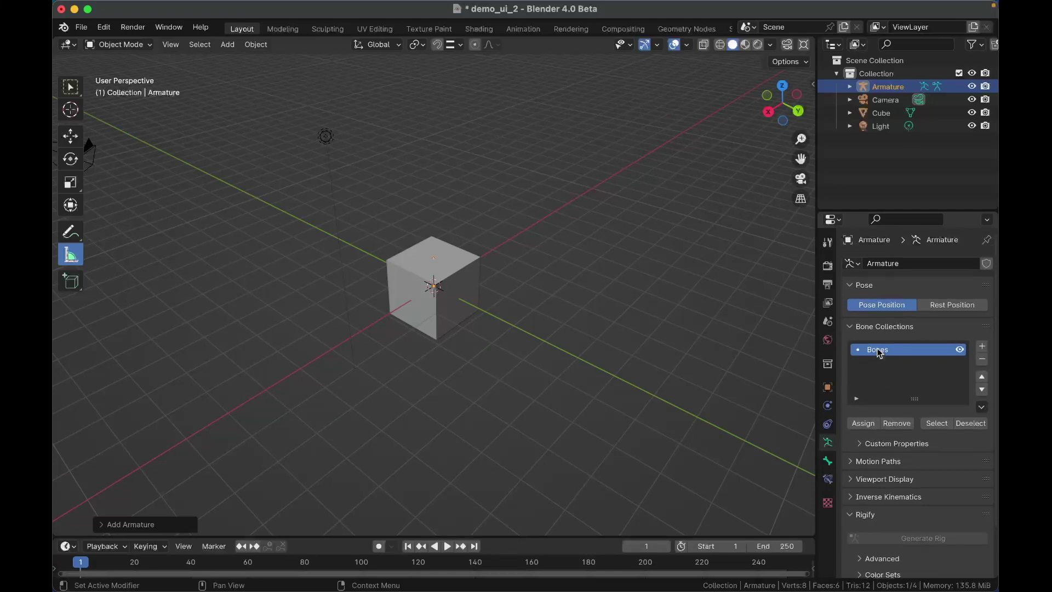
Select the cube and look through the Add Modifier categories, including Edit and Generate
{"action": "left_click", "coordinate": [459, 289]}
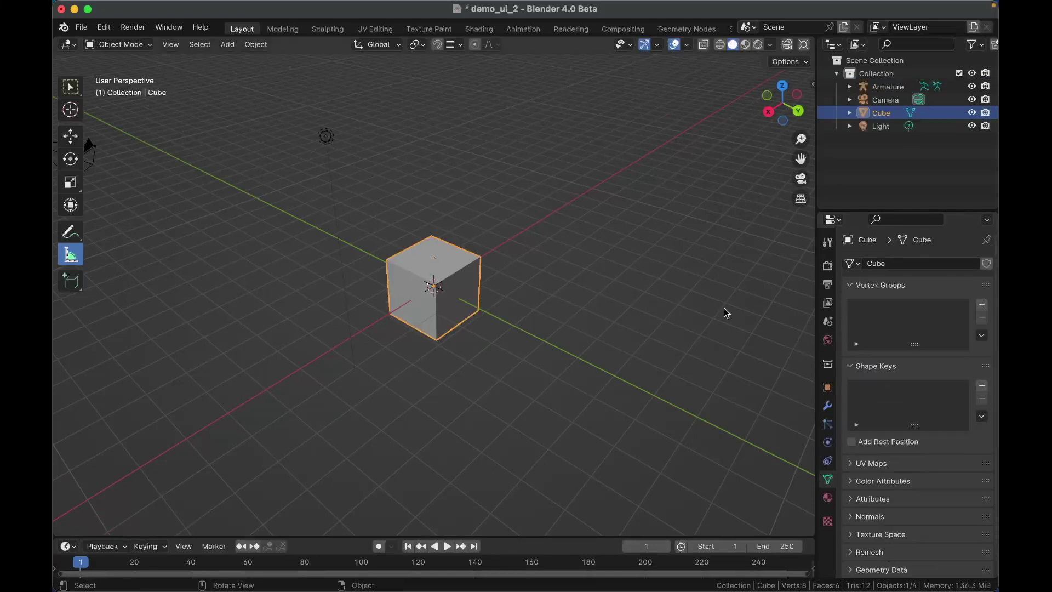
{"action": "left_click", "coordinate": [826, 405]}
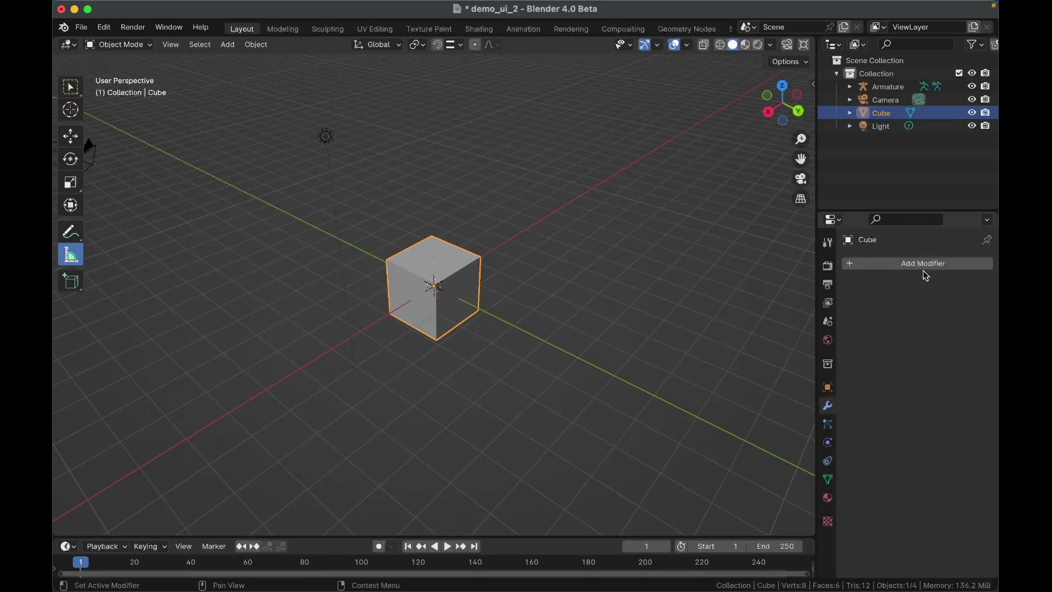
{"action": "left_click", "coordinate": [886, 268]}
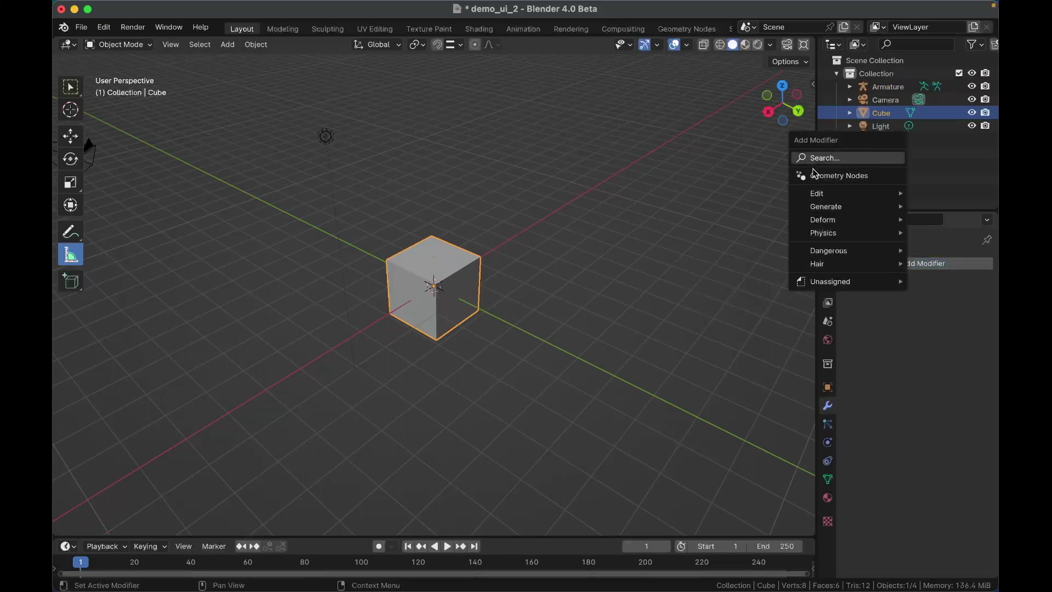
{"action": "mouse_move", "coordinate": [824, 192]}
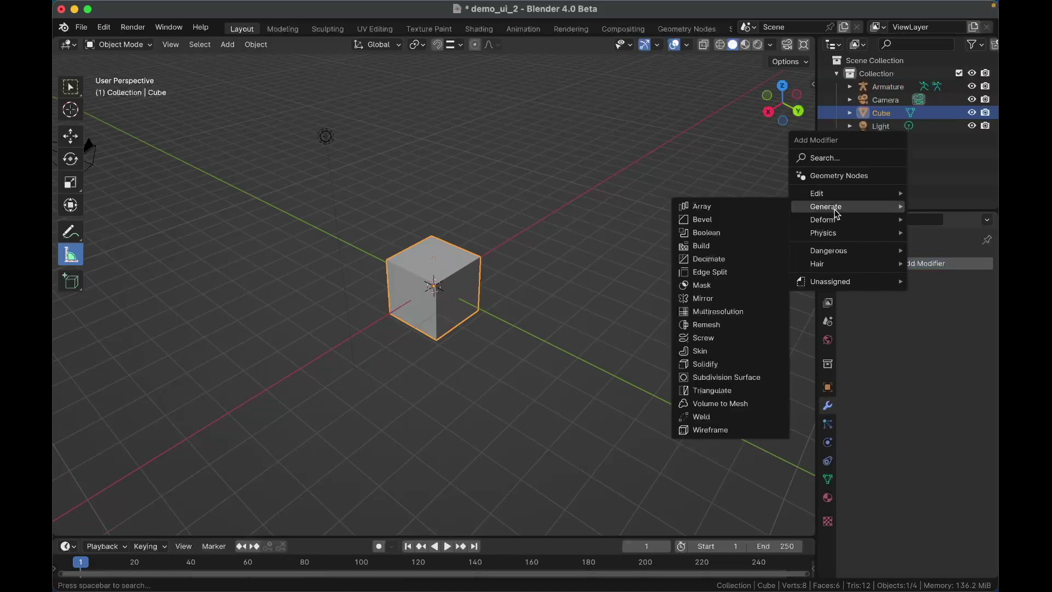
{"action": "mouse_move", "coordinate": [834, 215]}
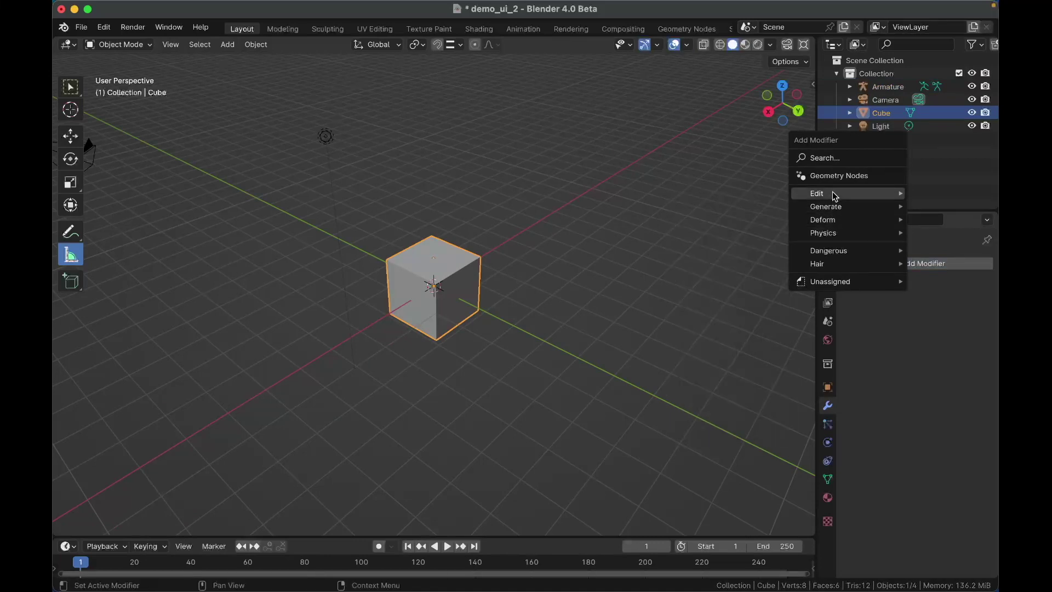
Try the modifier search with the text "hdhd", clear it and close the search without adding a modifier
{"action": "left_click", "coordinate": [833, 158]}
{"action": "type", "text": "hdhd"}
{"action": "key", "text": "BackSpace"}
{"action": "key", "text": "BackSpace"}
{"action": "key", "text": "BackSpace"}
{"action": "key", "text": "BackSpace"}
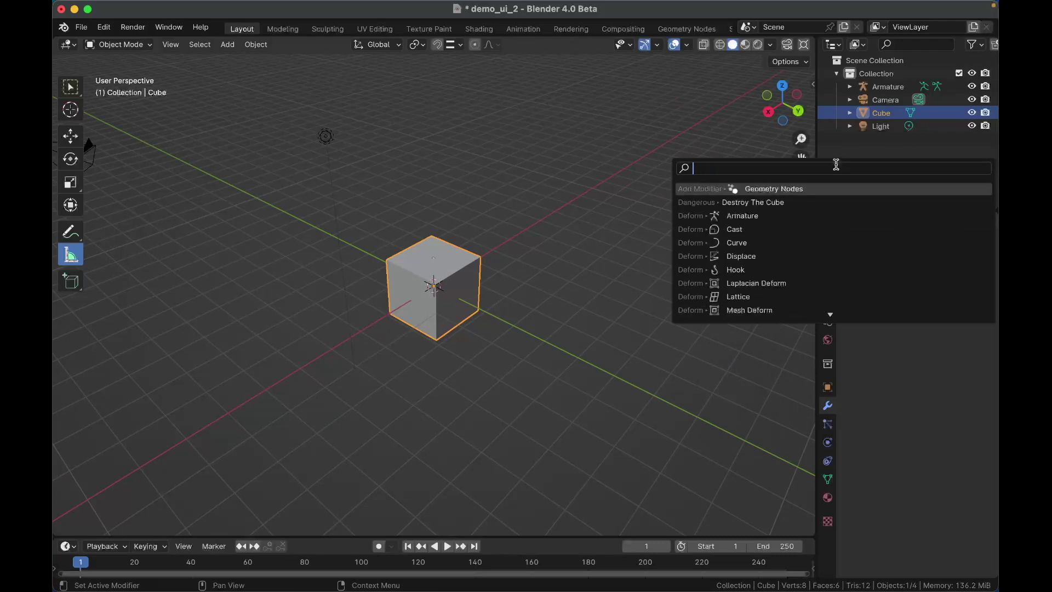
{"action": "left_click", "coordinate": [688, 116]}
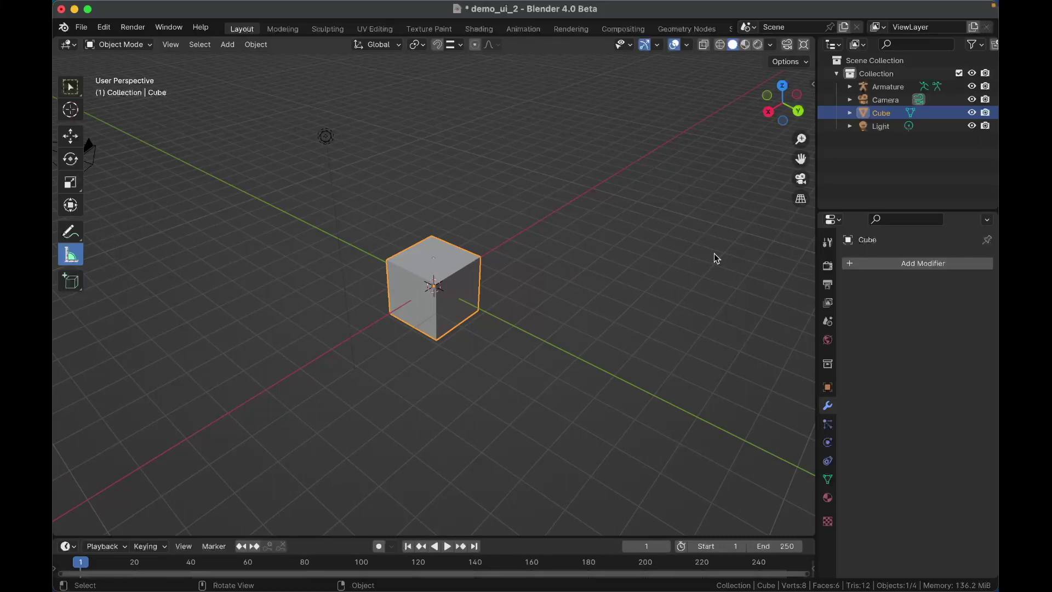
View the Physics and Dangerous categories among the modifiers available for the cube
{"action": "left_click", "coordinate": [894, 265]}
{"action": "mouse_move", "coordinate": [868, 210]}
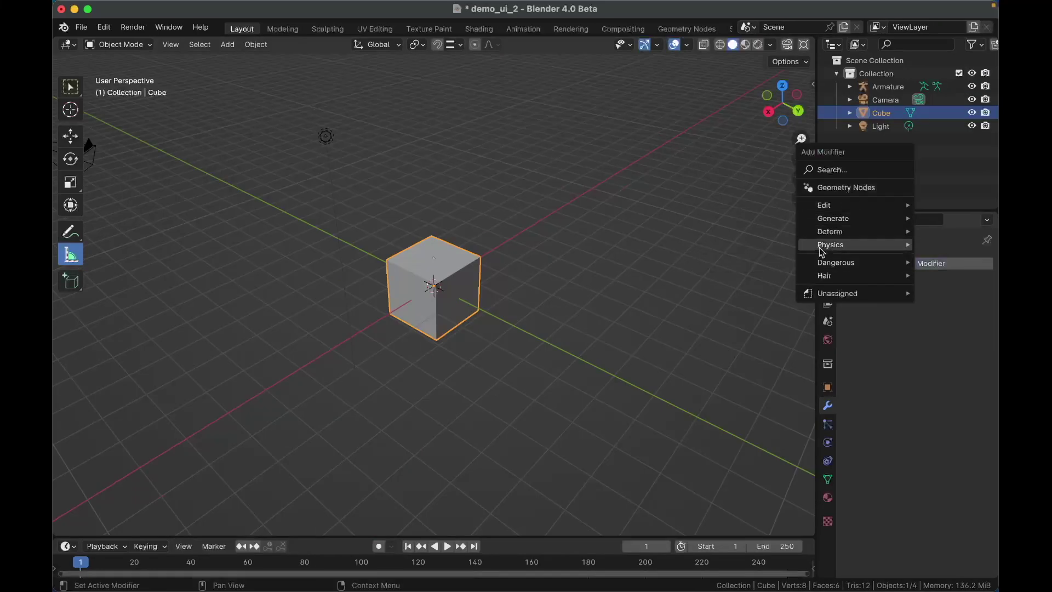
{"action": "mouse_move", "coordinate": [832, 263]}
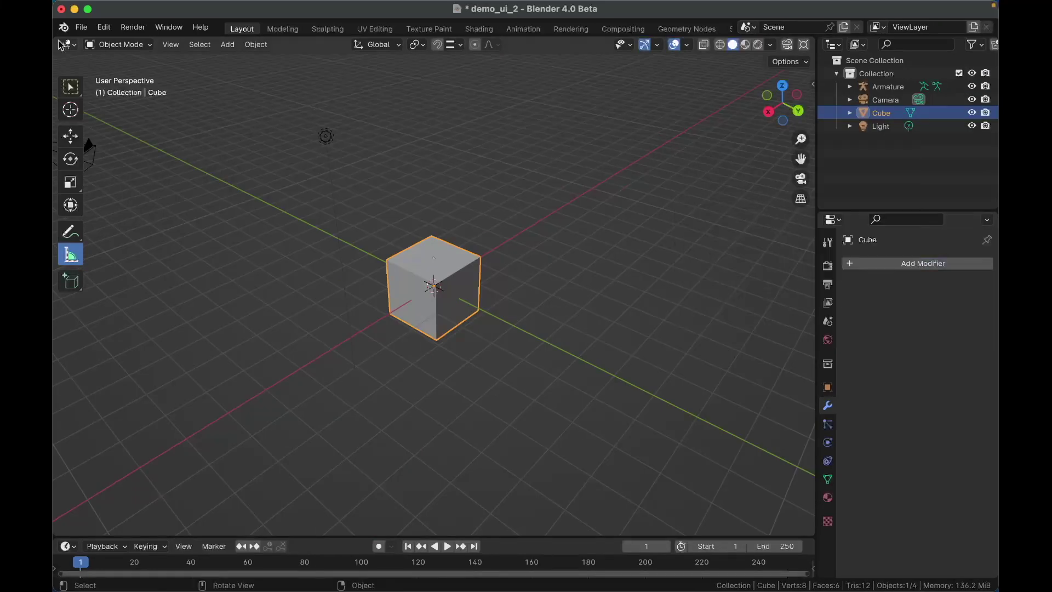
Split the 3D viewport vertically and turn the new narrow area into an Asset Browser
{"action": "left_click_drag", "start_coordinate": [56, 40], "coordinate": [314, 40]}
{"action": "left_click", "coordinate": [66, 45]}
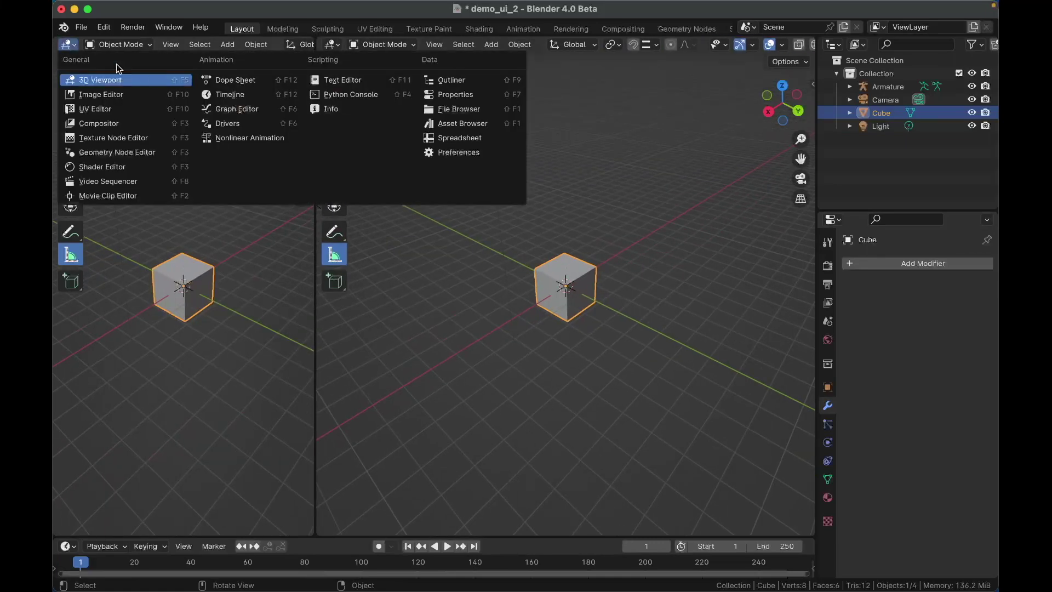
{"action": "left_click", "coordinate": [451, 123]}
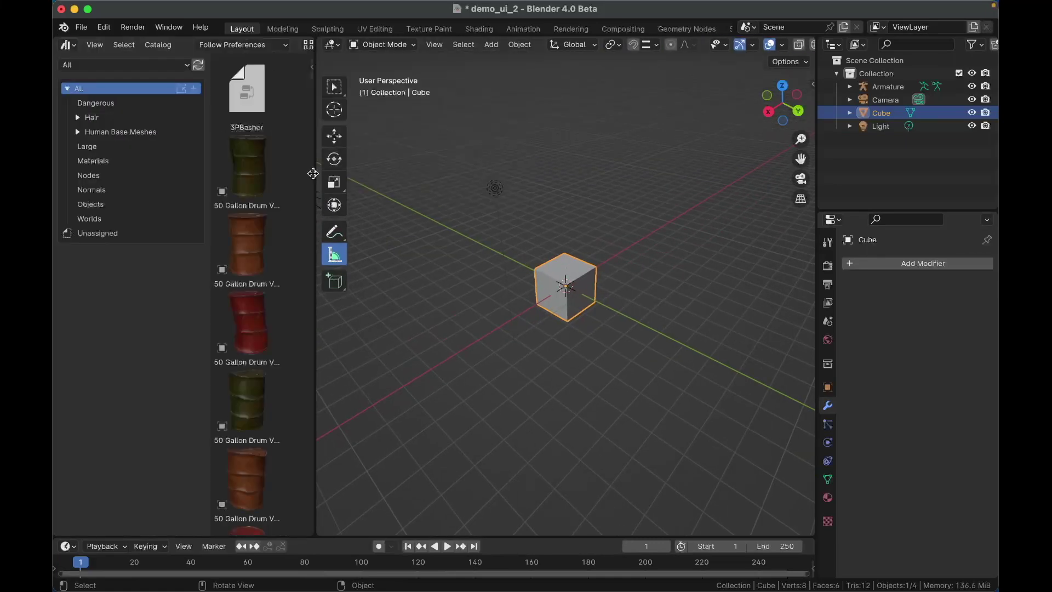
Widen the Asset Browser and show the Dangerous catalog of the Current File library
{"action": "left_click_drag", "start_coordinate": [315, 173], "coordinate": [395, 173]}
{"action": "left_click", "coordinate": [109, 65]}
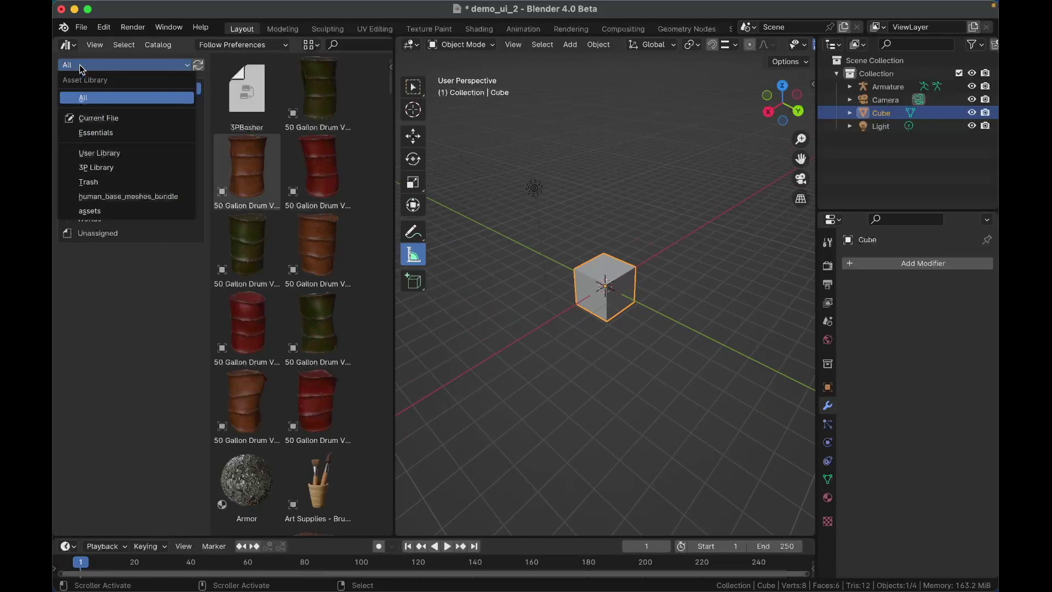
{"action": "left_click", "coordinate": [97, 116]}
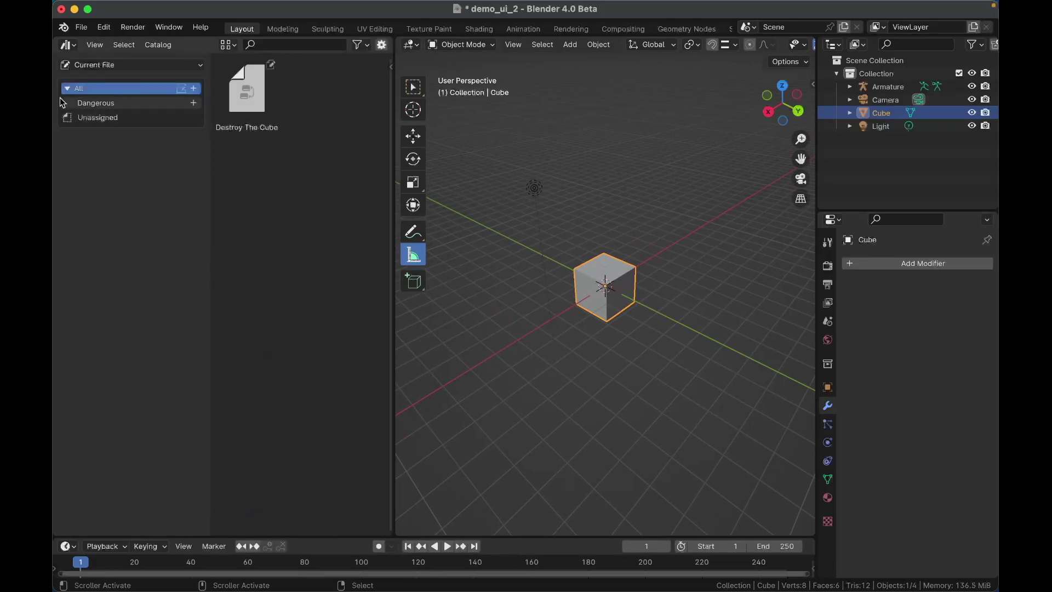
{"action": "left_click", "coordinate": [93, 104]}
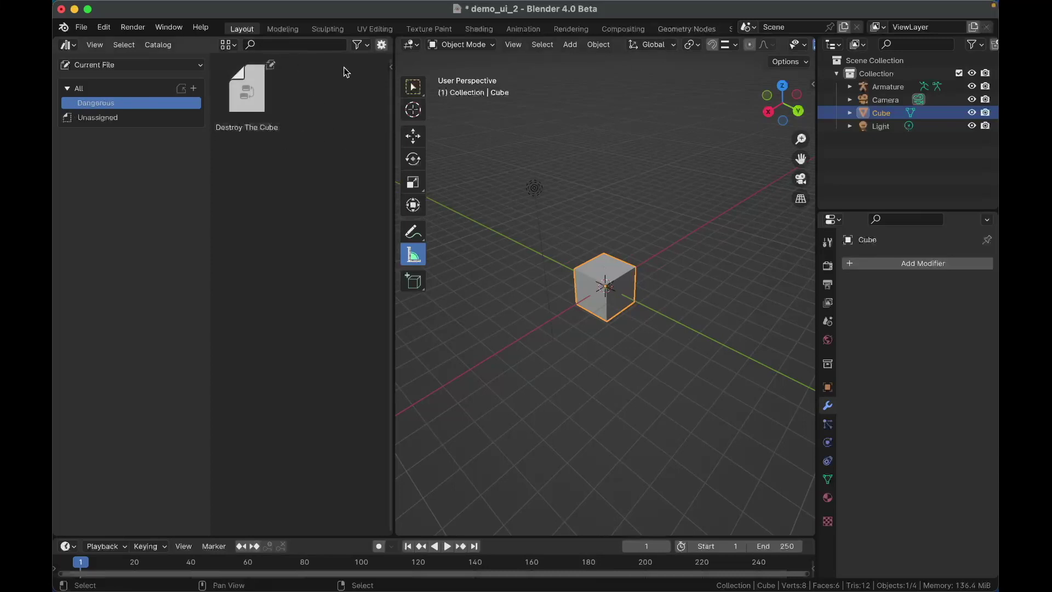
Add the Destroy The Cube modifier from the Dangerous category to the cube
{"action": "left_click", "coordinate": [895, 265]}
{"action": "mouse_move", "coordinate": [842, 266]}
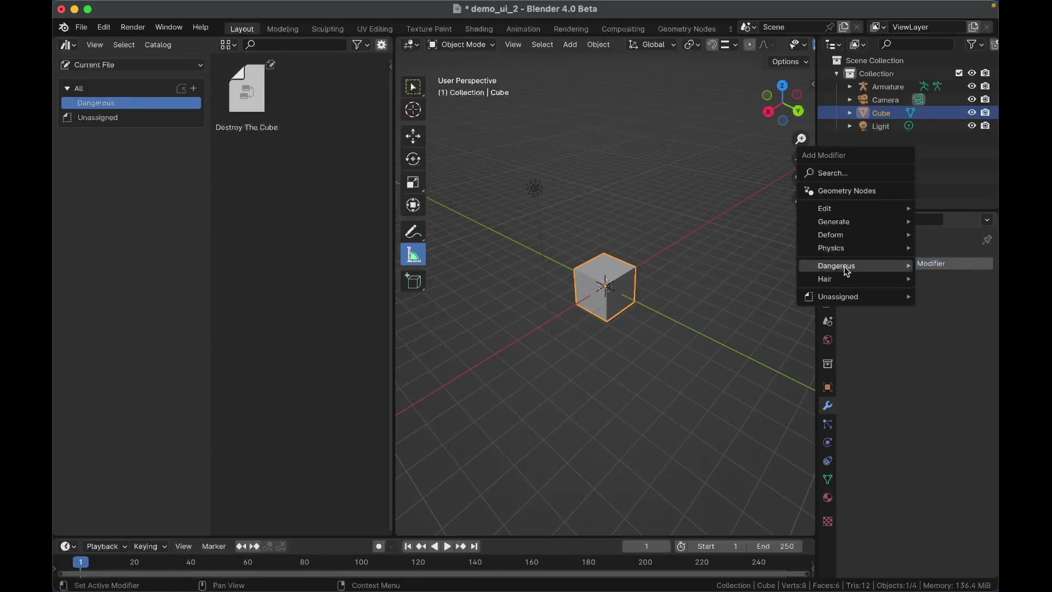
{"action": "left_click", "coordinate": [746, 270]}
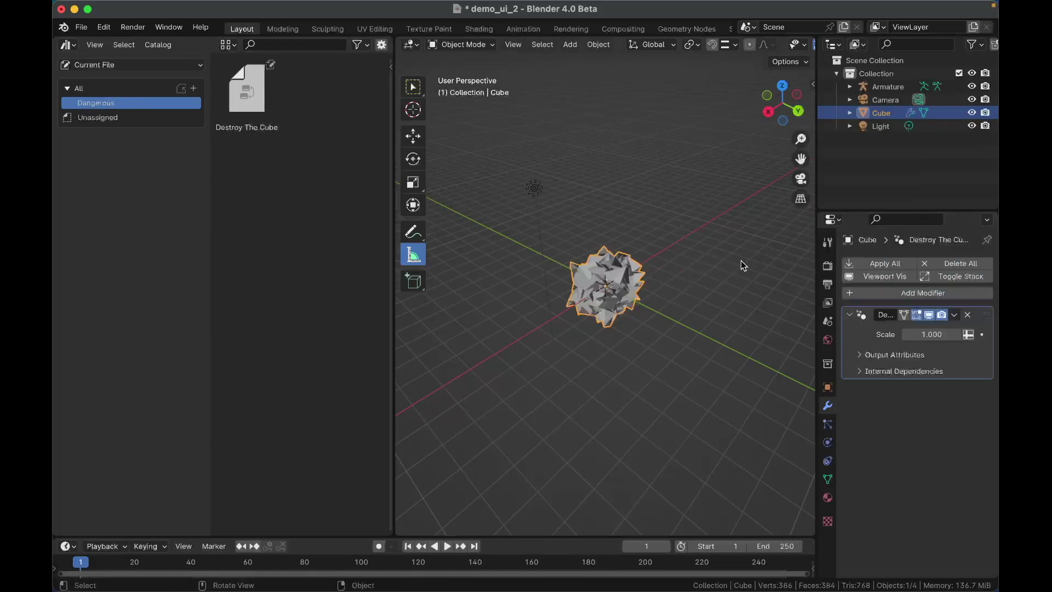
{"action": "scroll", "coordinate": [612, 289], "scroll_direction": "right", "scroll_amount": 1}
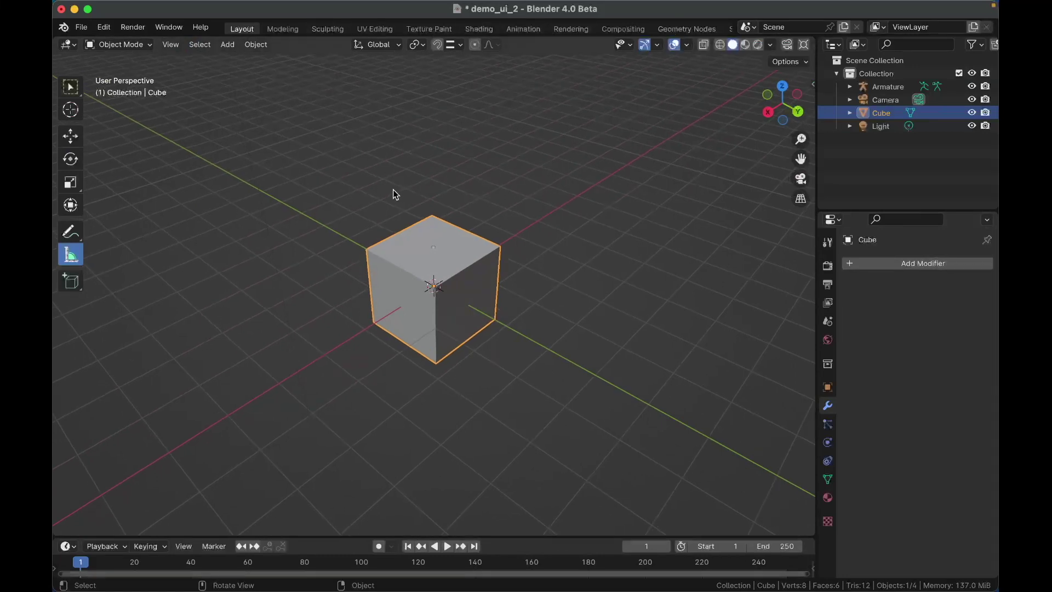
Add a UV sphere and move it along the global Y axis until it sits clear of the cube
{"action": "key", "text": "shift+a"}
{"action": "key", "text": "g"}
{"action": "key", "text": "y"}
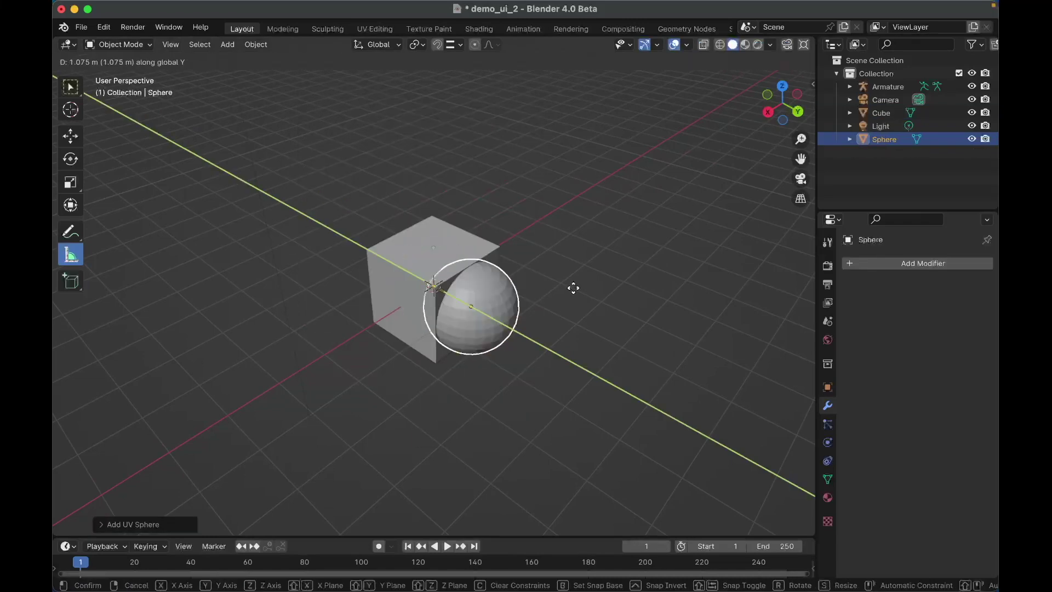
{"action": "left_click", "coordinate": [620, 326]}
Shade the sphere smooth and bring it up for sculpting in the Sculpting workspace
{"action": "right_click", "coordinate": [600, 333]}
{"action": "left_click", "coordinate": [599, 332]}
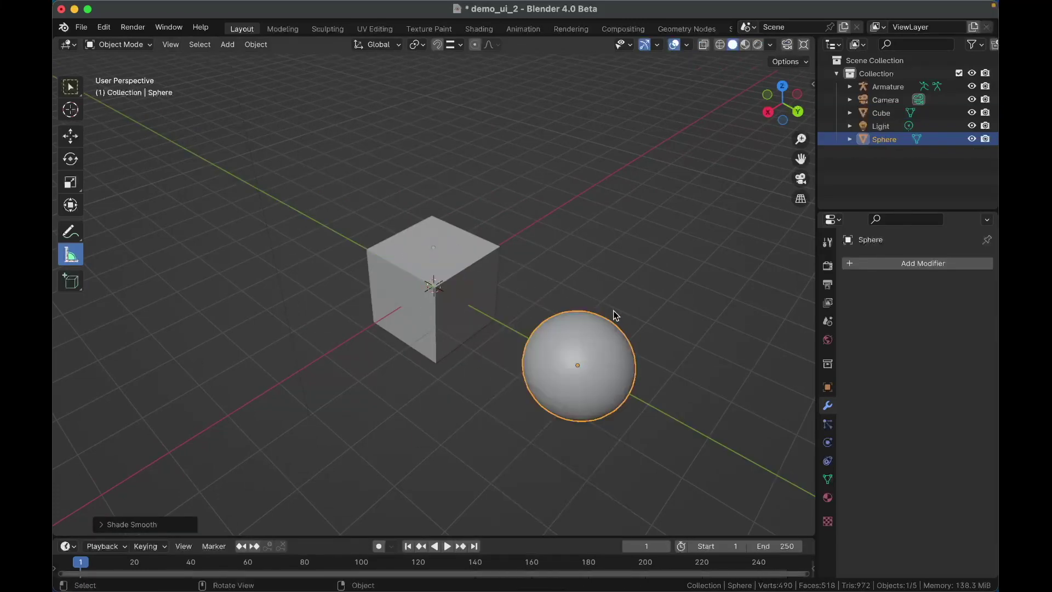
{"action": "key", "text": "KP_Decimal"}
{"action": "left_click", "coordinate": [327, 28]}
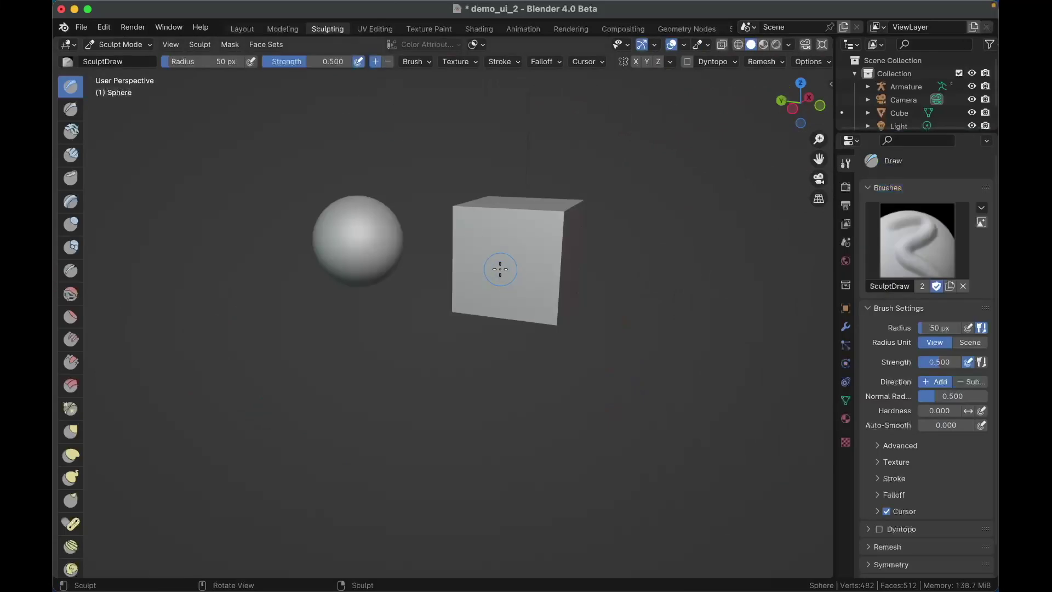
{"action": "key", "text": "KP_Decimal"}
{"action": "scroll", "coordinate": [454, 294], "scroll_direction": "left", "scroll_amount": 10}
{"action": "scroll", "coordinate": [454, 294], "scroll_direction": "up", "scroll_amount": 4}
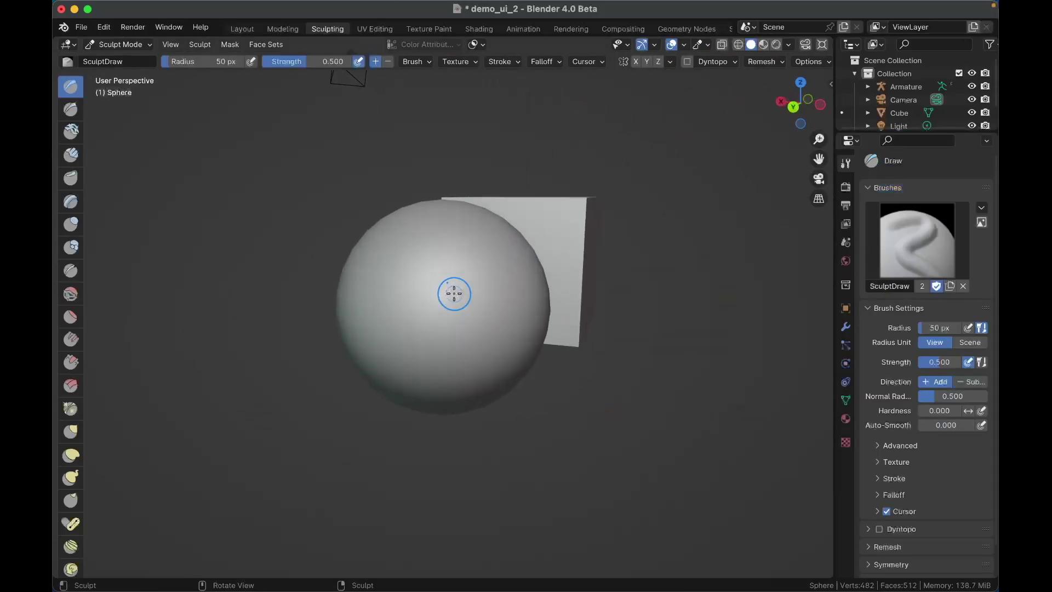
{"action": "scroll", "coordinate": [455, 294], "scroll_direction": "left", "scroll_amount": 8}
Enable Dyntopo on the sphere, accepting the attribute data warning, and view the Dyntopo settings
{"action": "left_click", "coordinate": [687, 63]}
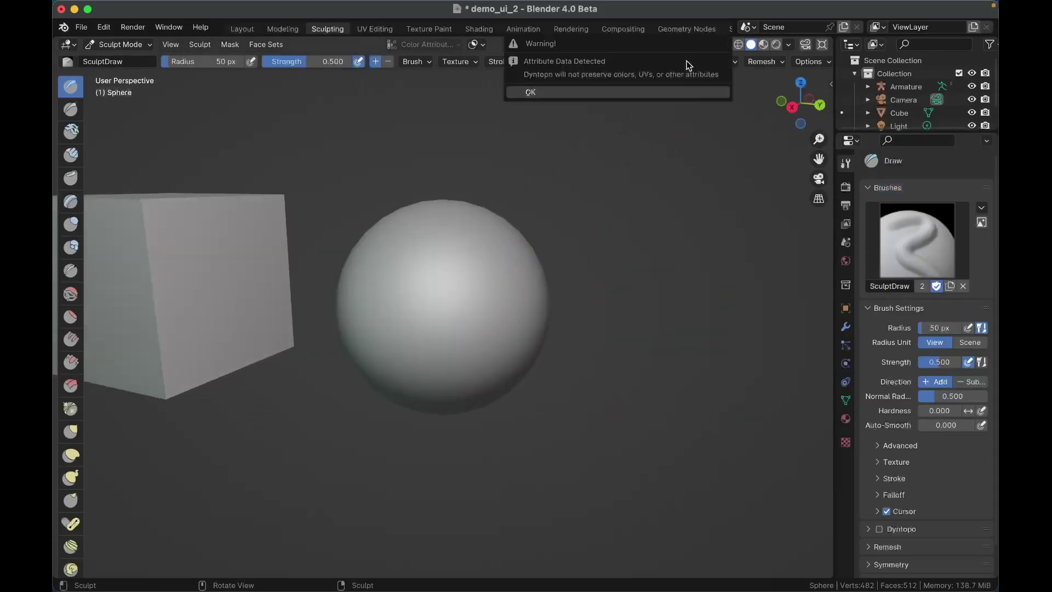
{"action": "left_click", "coordinate": [686, 64]}
{"action": "left_click", "coordinate": [687, 62]}
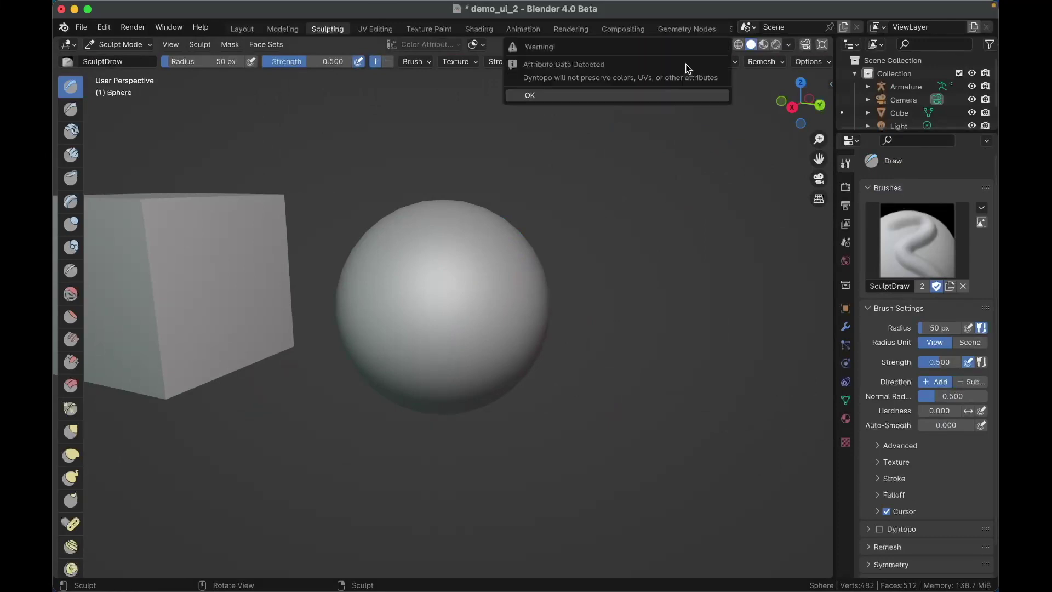
{"action": "left_click", "coordinate": [633, 97]}
{"action": "left_click", "coordinate": [717, 62]}
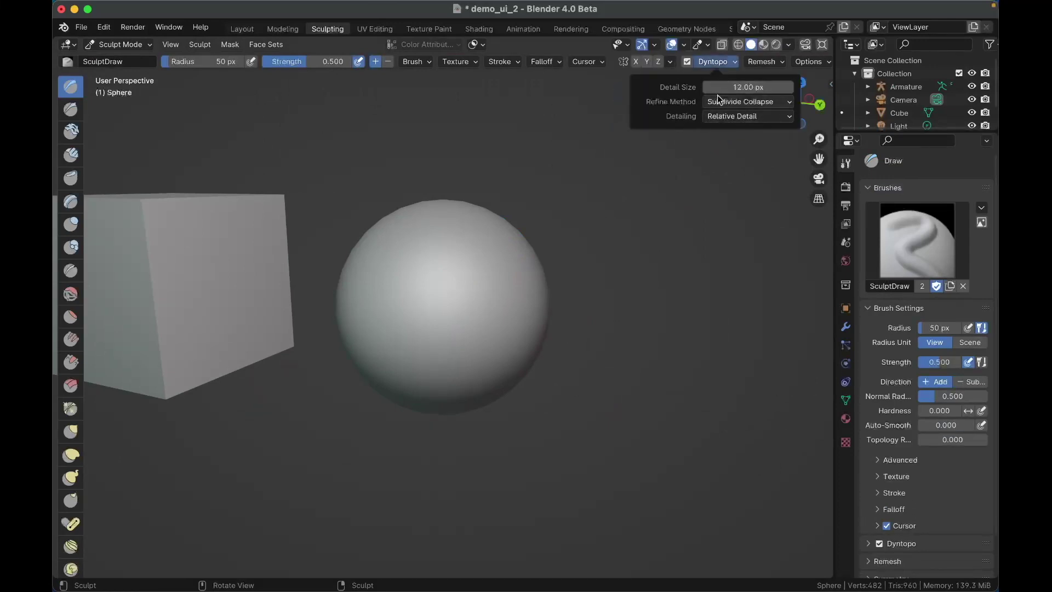
Sculpt a Draw brush stroke on the sphere's surface with Dyntopo, and check the Dyntopo Detailing option
{"action": "middle_click_drag", "start_coordinate": [553, 227], "coordinate": [474, 261]}
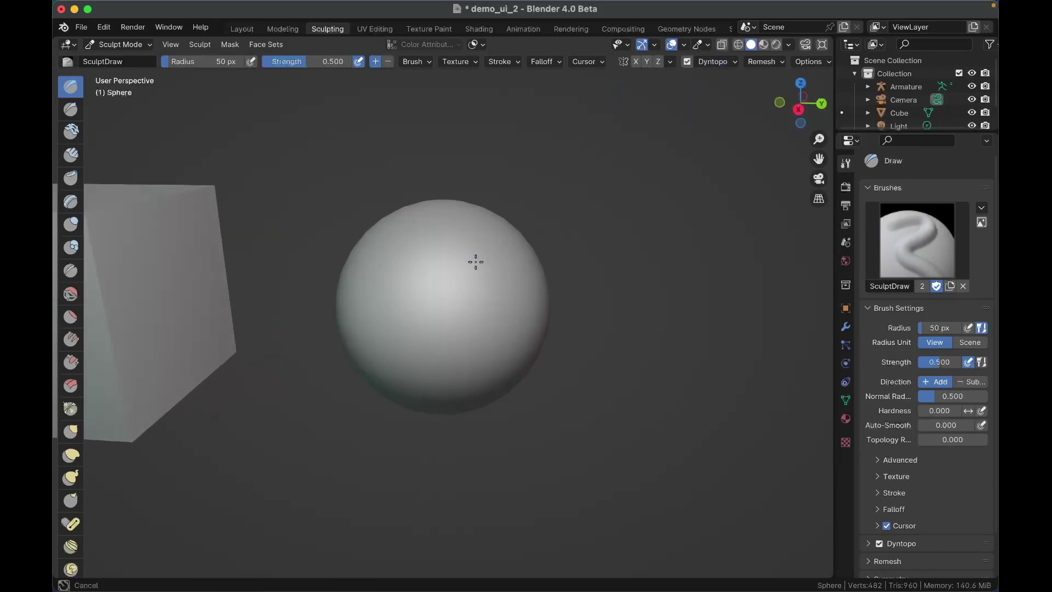
{"action": "mouse_move", "coordinate": [474, 261]}
{"action": "left_mouse_down"}
{"action": "mouse_move", "coordinate": [491, 292]}
{"action": "mouse_move", "coordinate": [388, 285]}
{"action": "mouse_move", "coordinate": [477, 315]}
{"action": "left_mouse_up"}
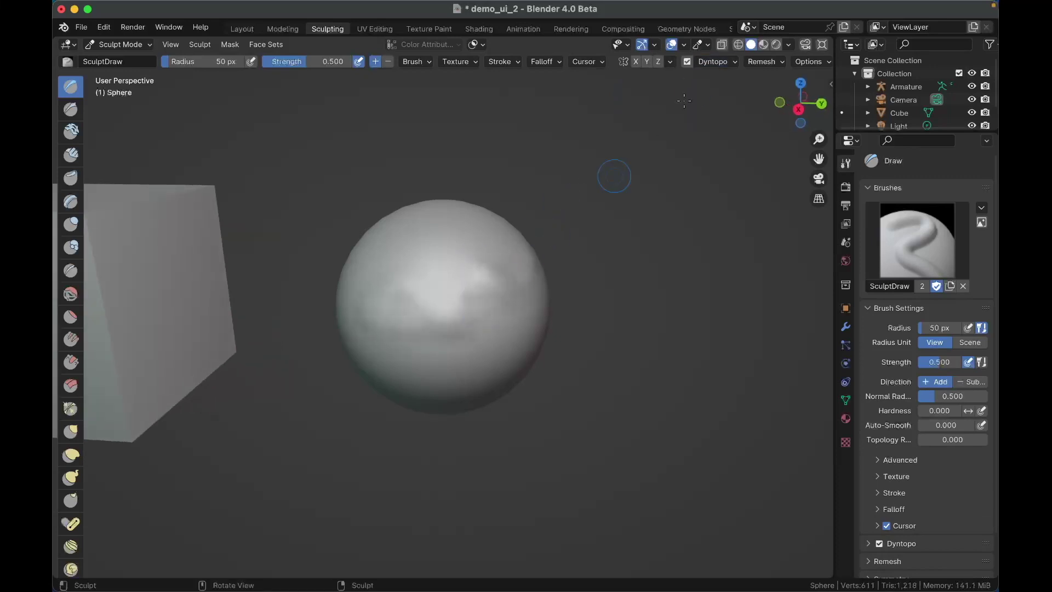
{"action": "left_click", "coordinate": [713, 62]}
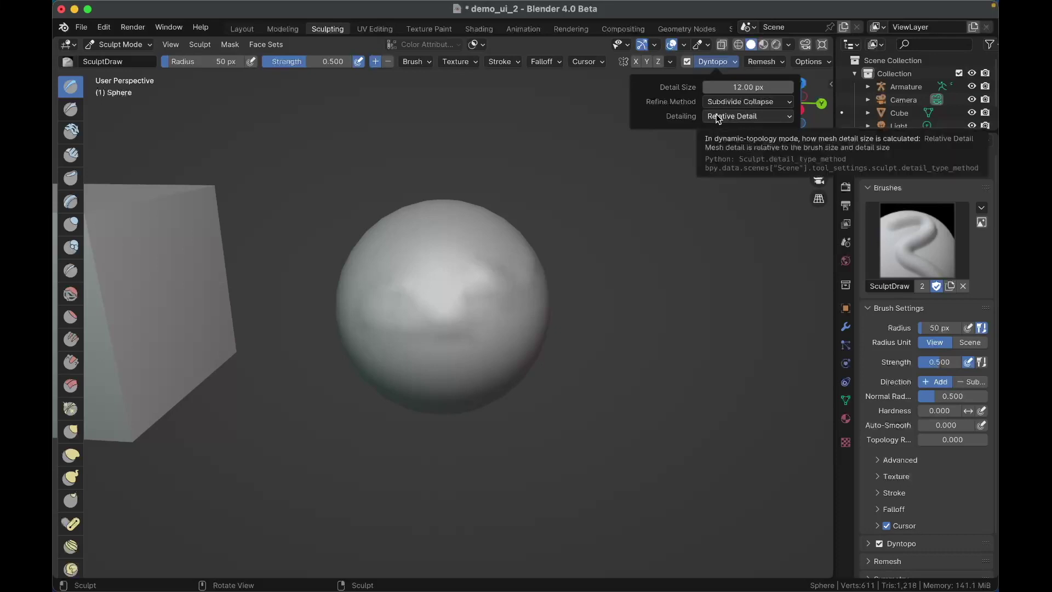
{"action": "scroll", "coordinate": [494, 242], "scroll_direction": "right", "scroll_amount": 10}
{"action": "scroll", "coordinate": [494, 242], "scroll_direction": "left", "scroll_amount": 10}
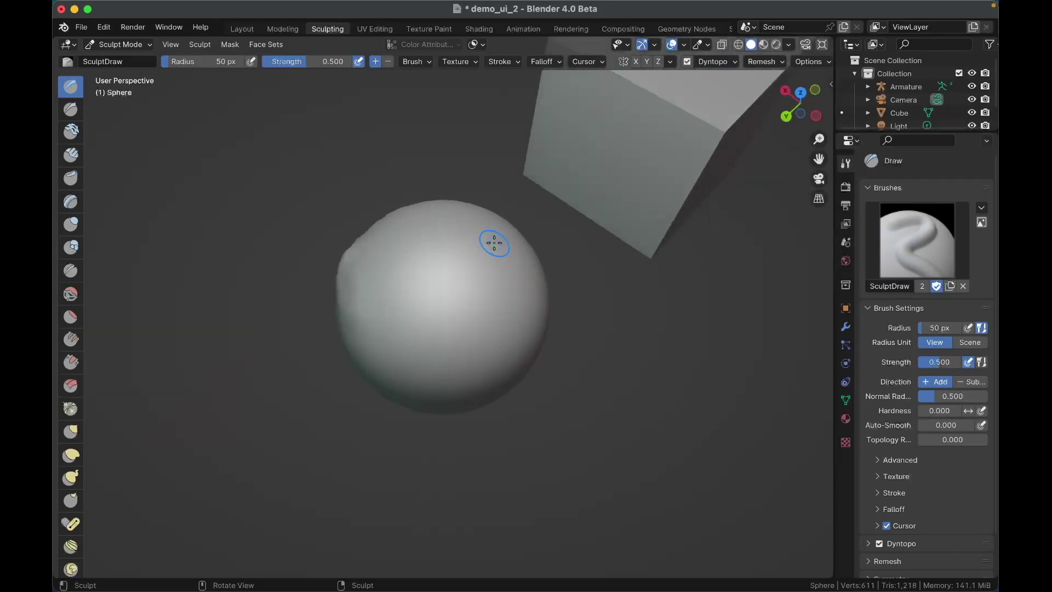
{"action": "middle_click_drag", "start_coordinate": [494, 243], "coordinate": [419, 186]}
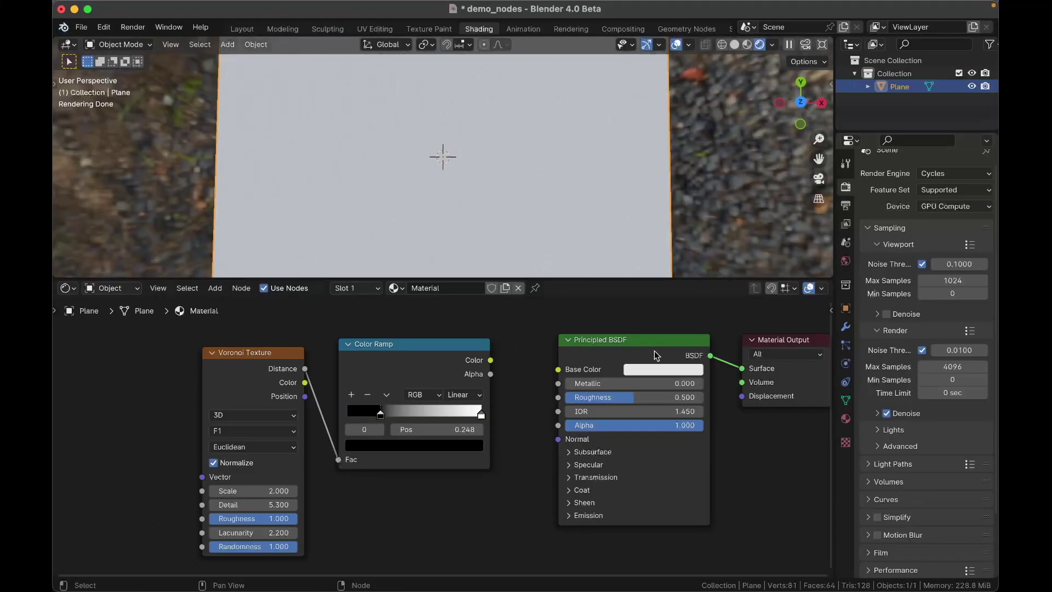
Move the Principled BSDF node slightly upward in the plane's material node tree
{"action": "scroll", "coordinate": [639, 361], "scroll_direction": "right", "scroll_amount": 5}
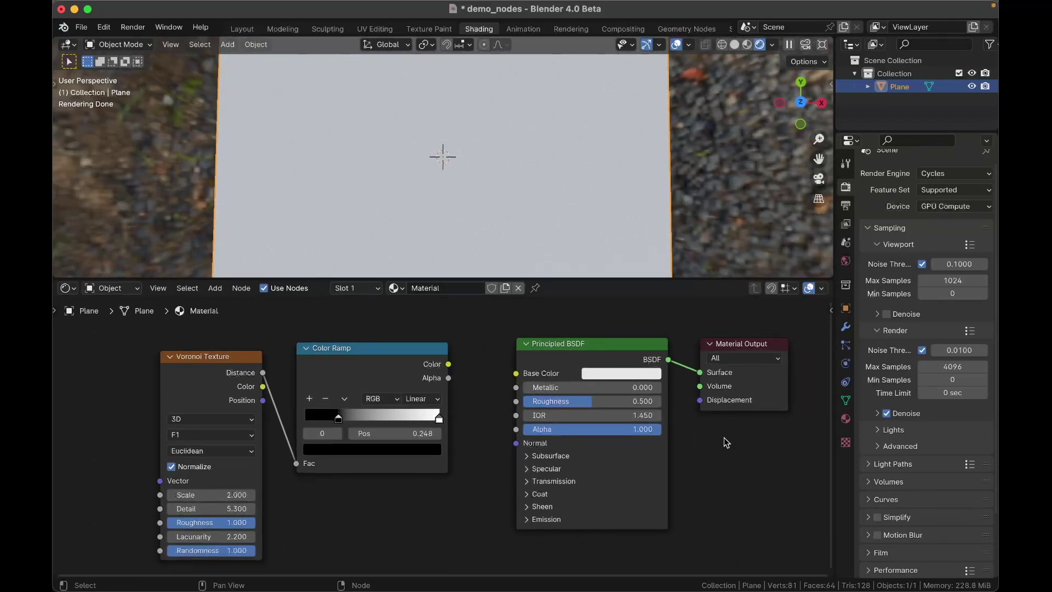
{"action": "mouse_move", "coordinate": [600, 340]}
{"action": "left_mouse_down"}
{"action": "mouse_move", "coordinate": [612, 332]}
{"action": "mouse_move", "coordinate": [604, 325]}
{"action": "left_mouse_up"}
{"action": "scroll", "coordinate": [662, 432], "scroll_direction": "down", "scroll_amount": 3}
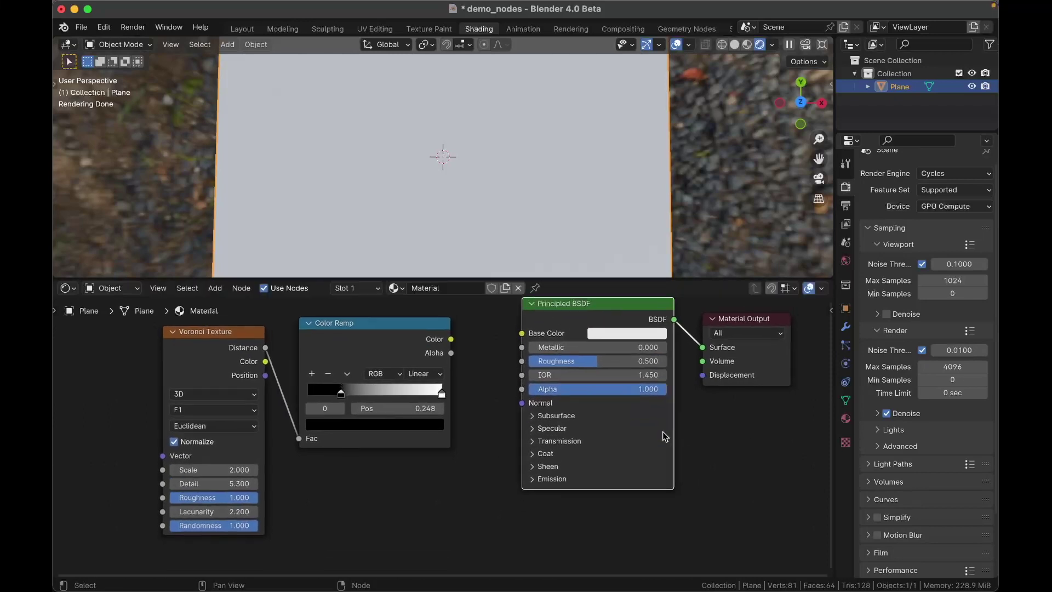
{"action": "scroll", "coordinate": [662, 432], "scroll_direction": "up", "scroll_amount": 1, "text": "ctrl"}
{"action": "scroll", "coordinate": [662, 432], "scroll_direction": "right", "scroll_amount": 3}
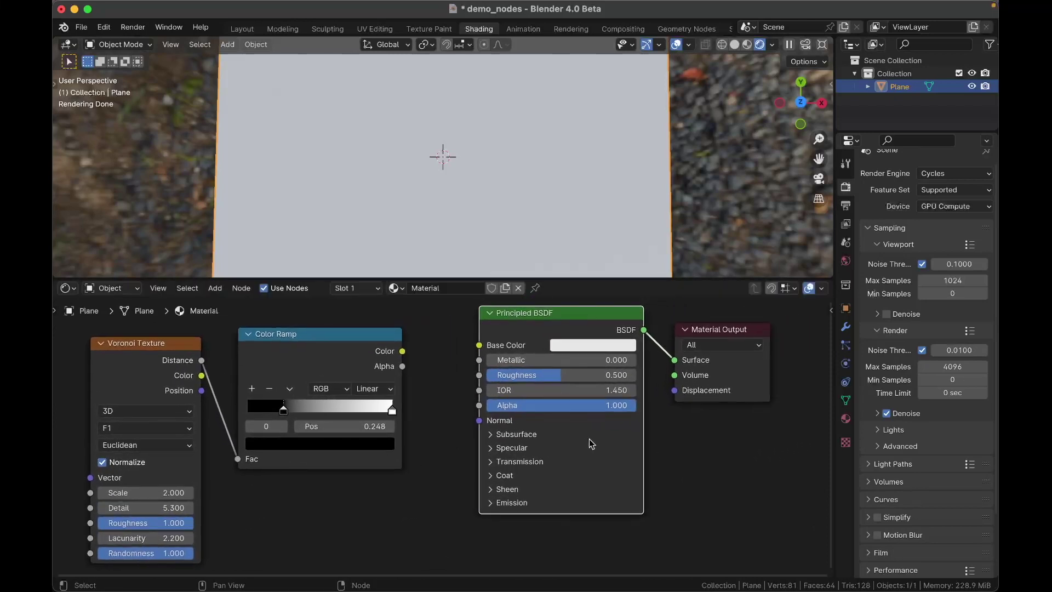
{"action": "scroll", "coordinate": [502, 459], "scroll_direction": "down", "scroll_amount": 2}
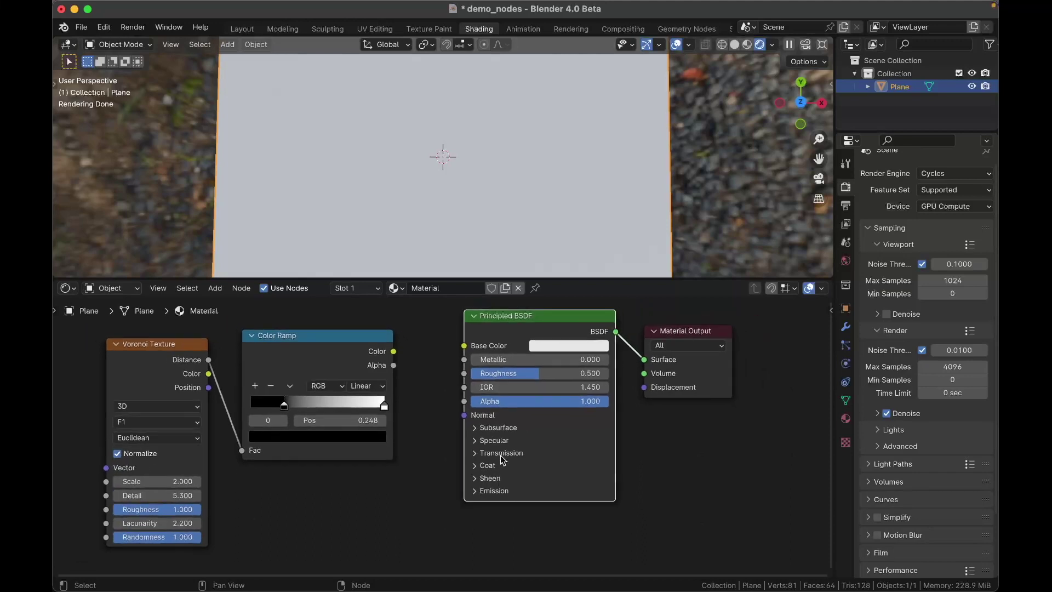
Examine the Subsurface and Transmission sections of the Principled BSDF node, collapsing each one again
{"action": "left_click", "coordinate": [475, 428]}
{"action": "left_click", "coordinate": [472, 432]}
{"action": "left_click", "coordinate": [472, 431]}
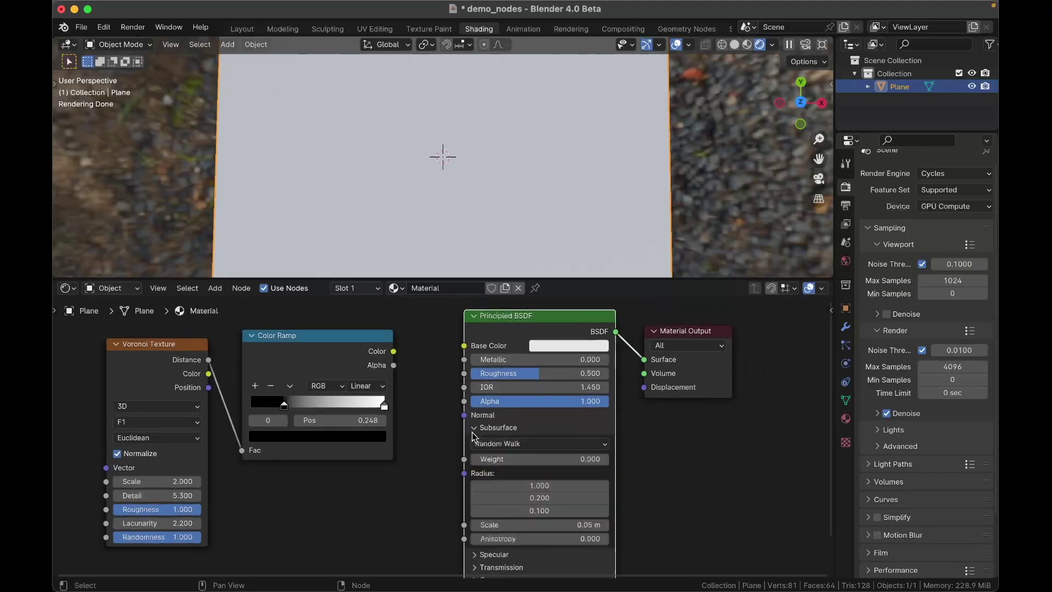
{"action": "left_click", "coordinate": [472, 431]}
{"action": "scroll", "coordinate": [473, 433], "scroll_direction": "down", "scroll_amount": 3}
{"action": "left_click", "coordinate": [461, 414]}
{"action": "scroll", "coordinate": [461, 414], "scroll_direction": "down", "scroll_amount": 1}
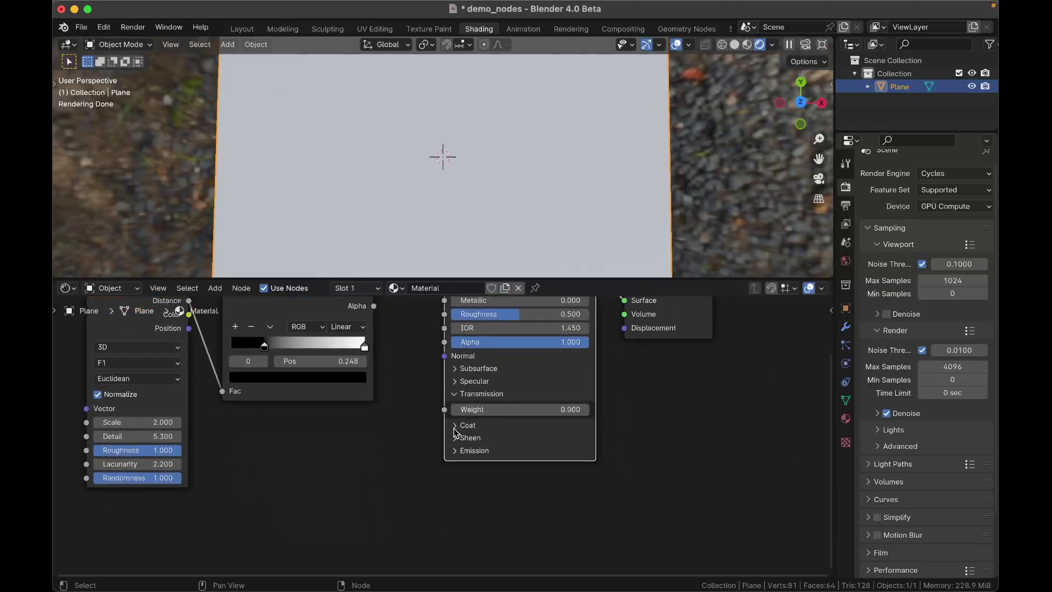
{"action": "left_click", "coordinate": [455, 399]}
Examine the Sheen, Emission and Specular sections of the Principled BSDF node and collapse them
{"action": "left_click", "coordinate": [452, 420]}
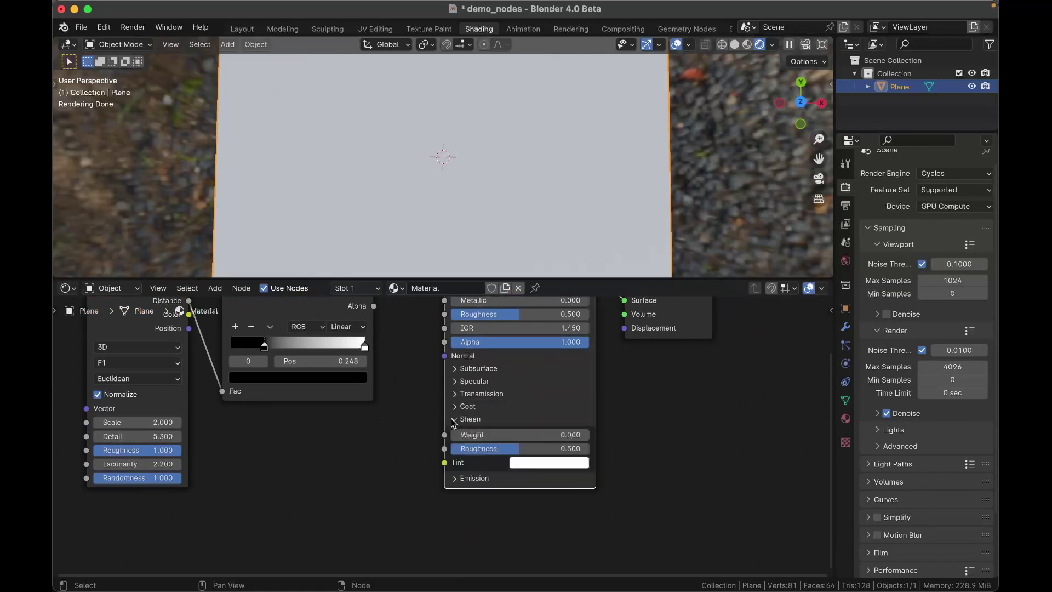
{"action": "left_click", "coordinate": [452, 420]}
{"action": "left_click", "coordinate": [453, 432]}
{"action": "left_click", "coordinate": [457, 369]}
{"action": "left_click", "coordinate": [457, 368]}
{"action": "left_click", "coordinate": [456, 381]}
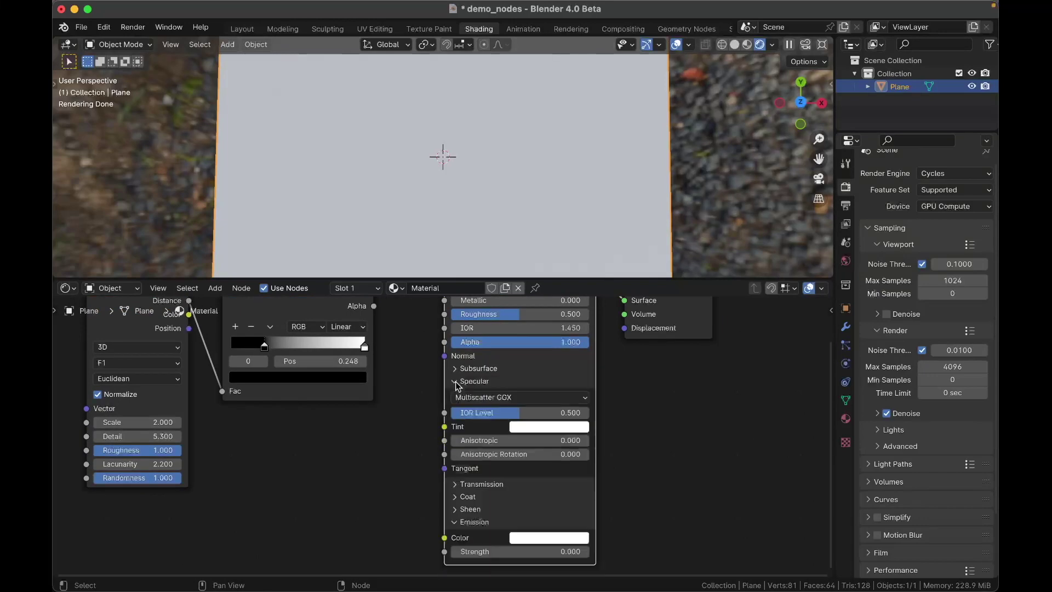
{"action": "left_click", "coordinate": [456, 381]}
{"action": "left_click", "coordinate": [455, 433]}
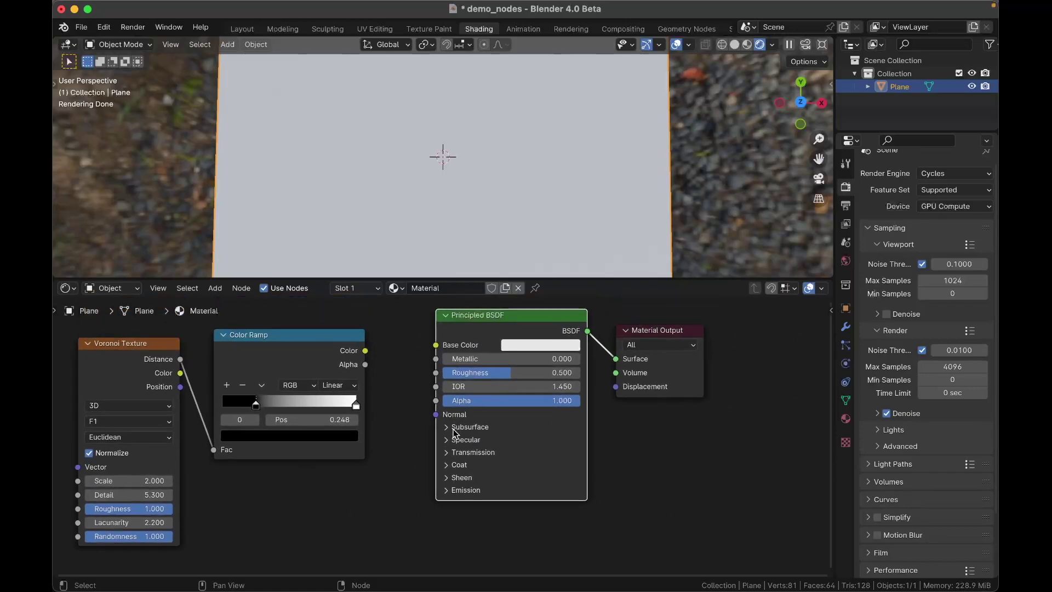
Expand the Specular and Transmission sections of the Principled BSDF node together, and collapse both
{"action": "scroll", "coordinate": [446, 423], "scroll_direction": "down", "scroll_amount": 2}
{"action": "left_click", "coordinate": [452, 432]}
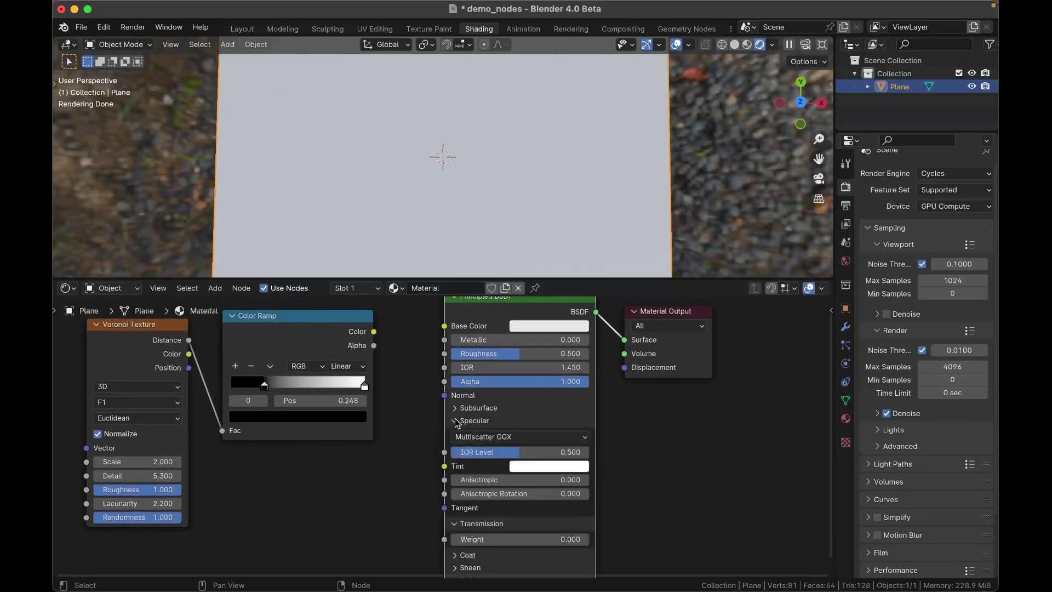
{"action": "left_click", "coordinate": [455, 418]}
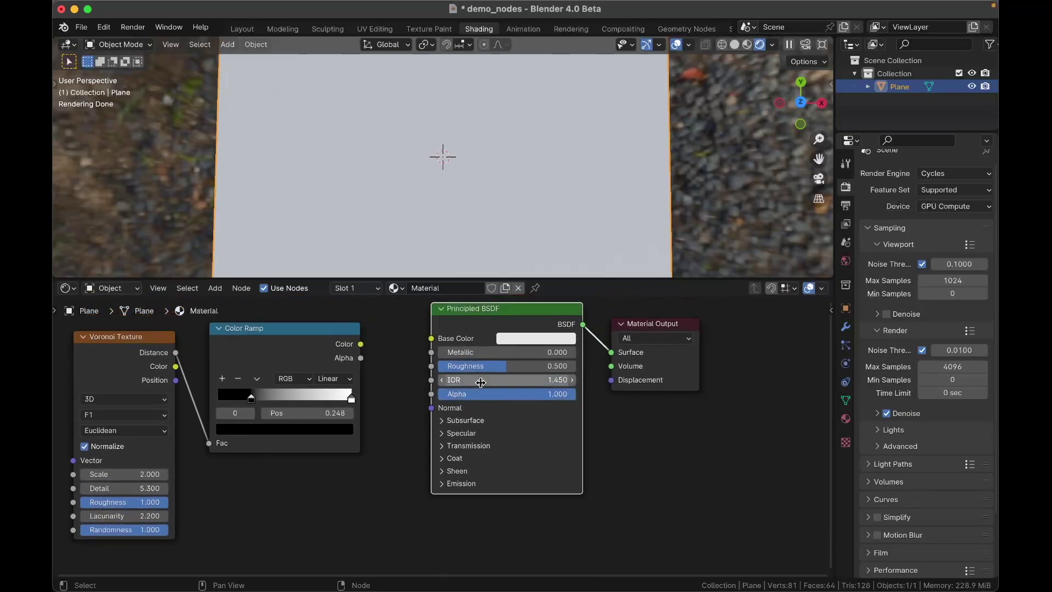
Examine the parameters in the Subsurface and Specular sections of the Principled BSDF node, collapsing each section again
{"action": "left_click", "coordinate": [447, 421]}
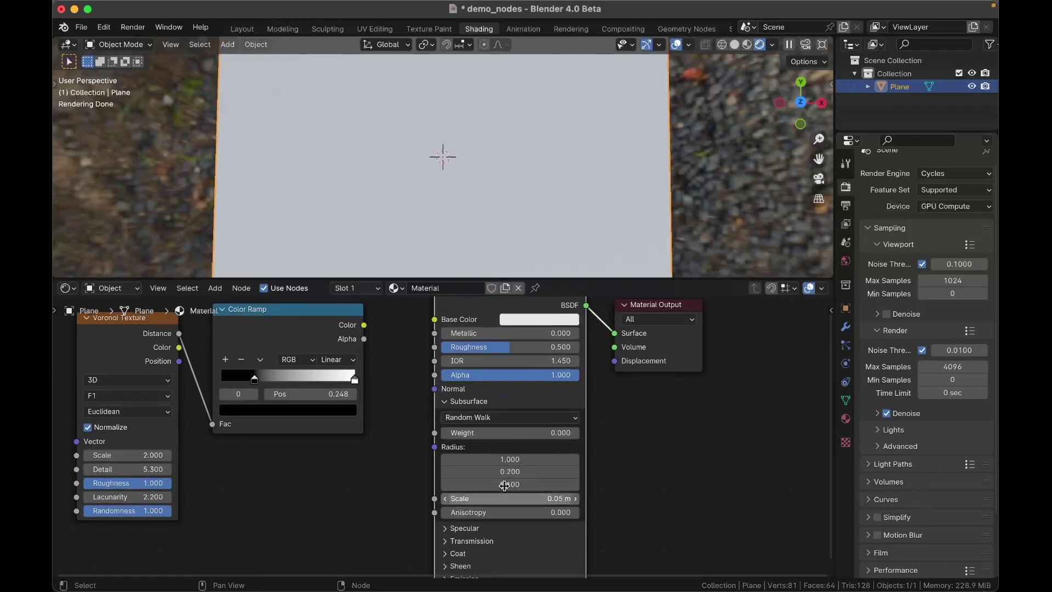
{"action": "left_click", "coordinate": [446, 401]}
{"action": "left_click", "coordinate": [445, 404]}
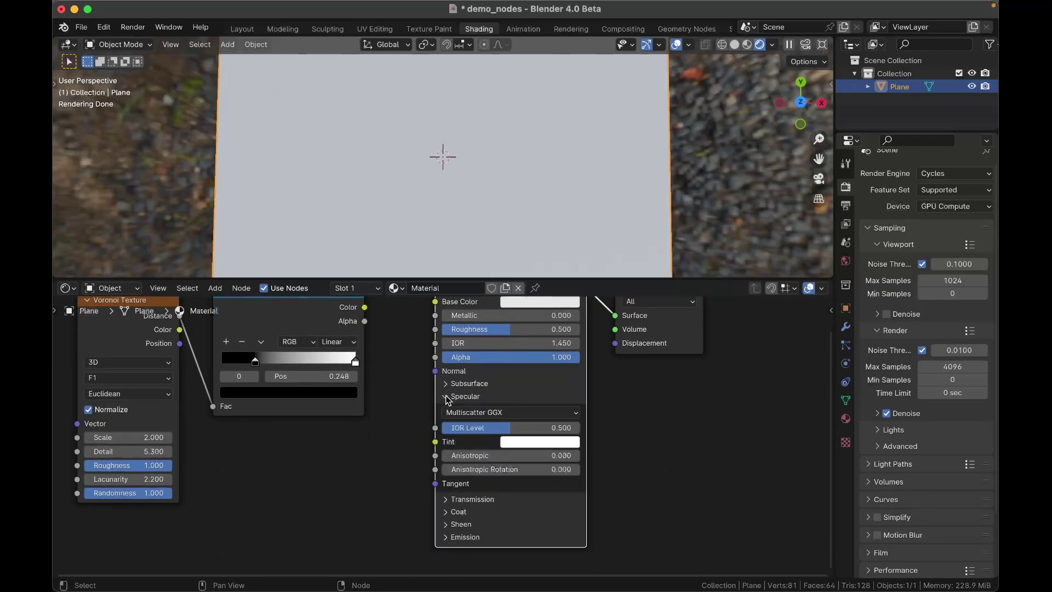
{"action": "left_click", "coordinate": [445, 400]}
{"action": "left_click", "coordinate": [439, 384]}
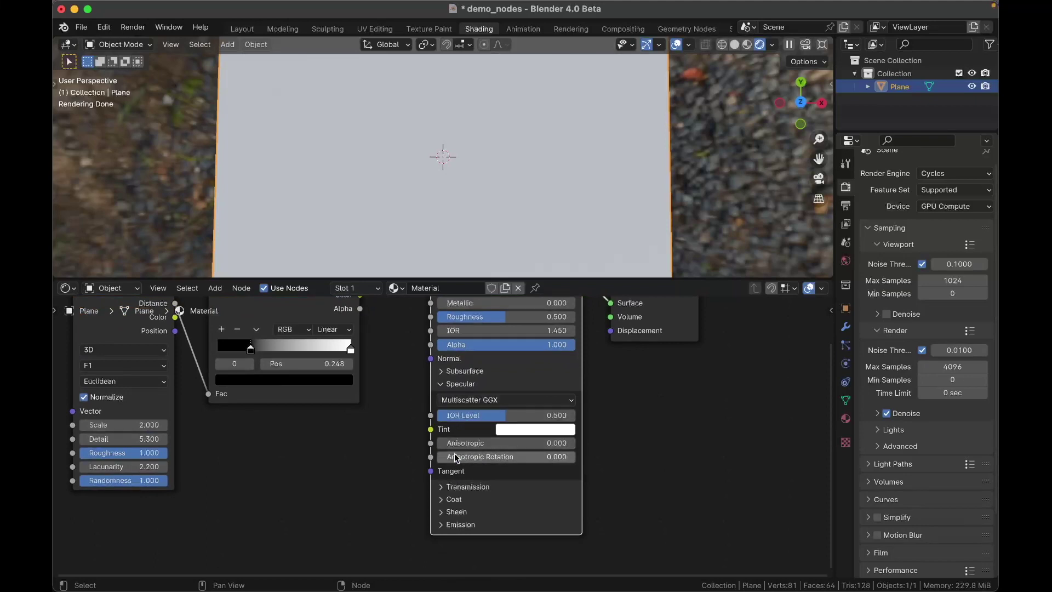
{"action": "left_click", "coordinate": [444, 385]}
Expand the Transmission and Coat sections of the Principled BSDF node, and collapse Transmission again
{"action": "left_click", "coordinate": [441, 397]}
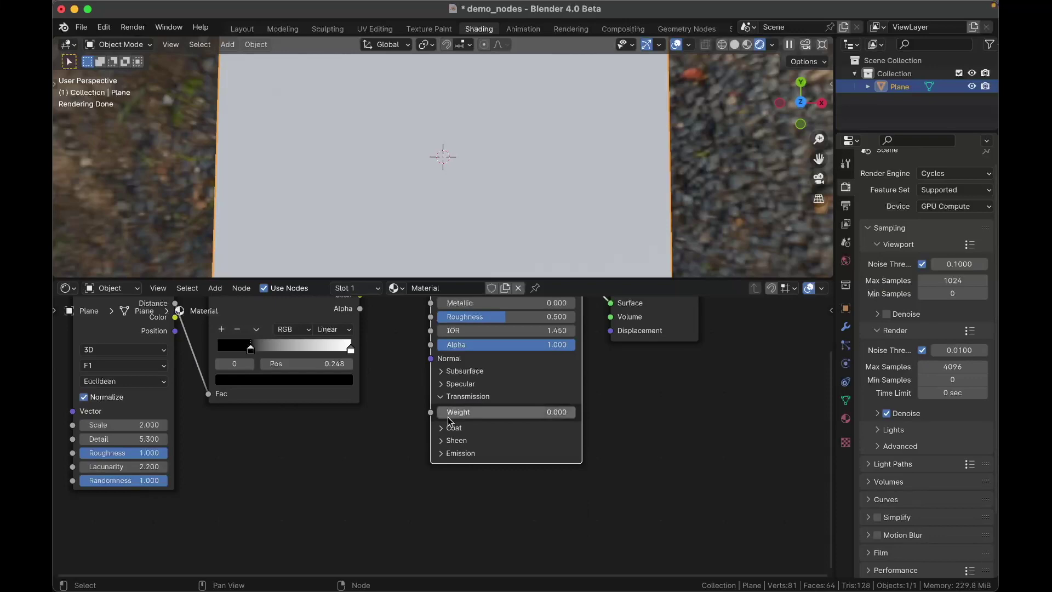
{"action": "scroll", "coordinate": [448, 417], "scroll_direction": "up", "scroll_amount": 2}
{"action": "mouse_move", "coordinate": [439, 433]}
{"action": "left_mouse_down"}
{"action": "mouse_move", "coordinate": [460, 433]}
{"action": "mouse_move", "coordinate": [440, 433]}
{"action": "left_mouse_up"}
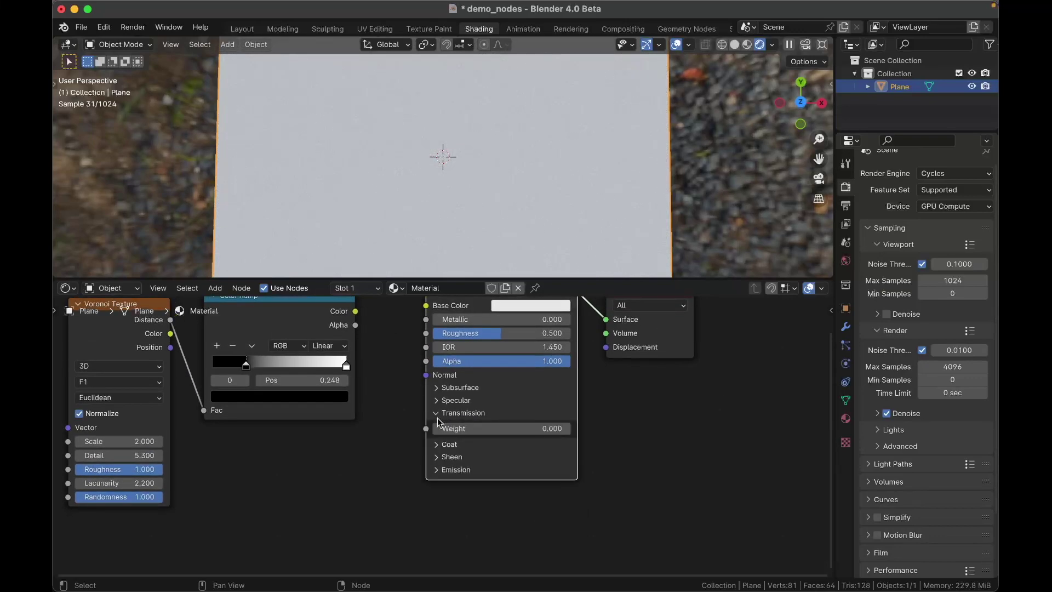
{"action": "left_click", "coordinate": [441, 444]}
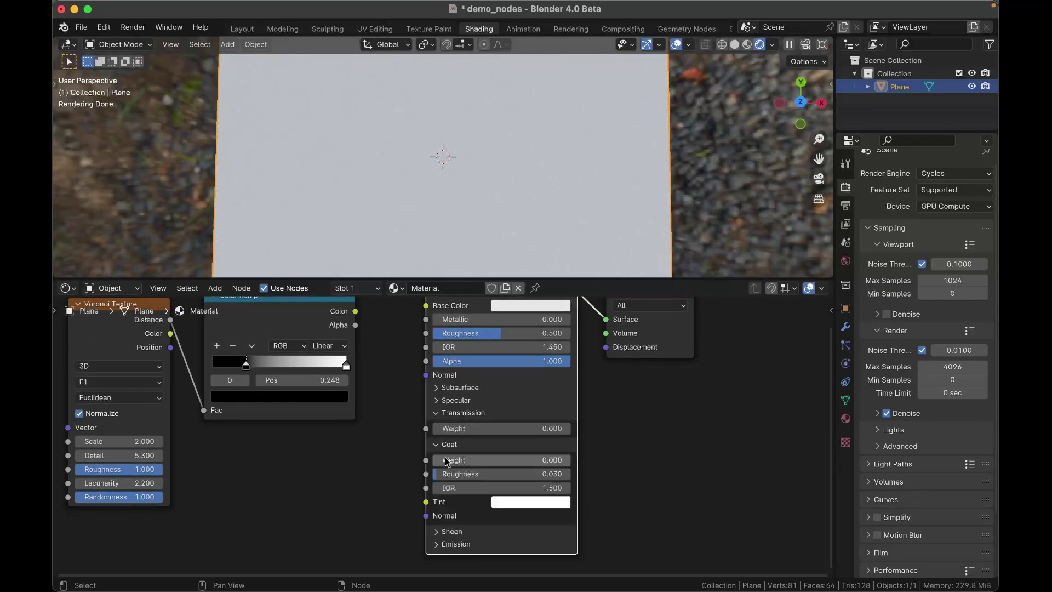
{"action": "left_click", "coordinate": [436, 401]}
{"action": "left_click", "coordinate": [435, 400]}
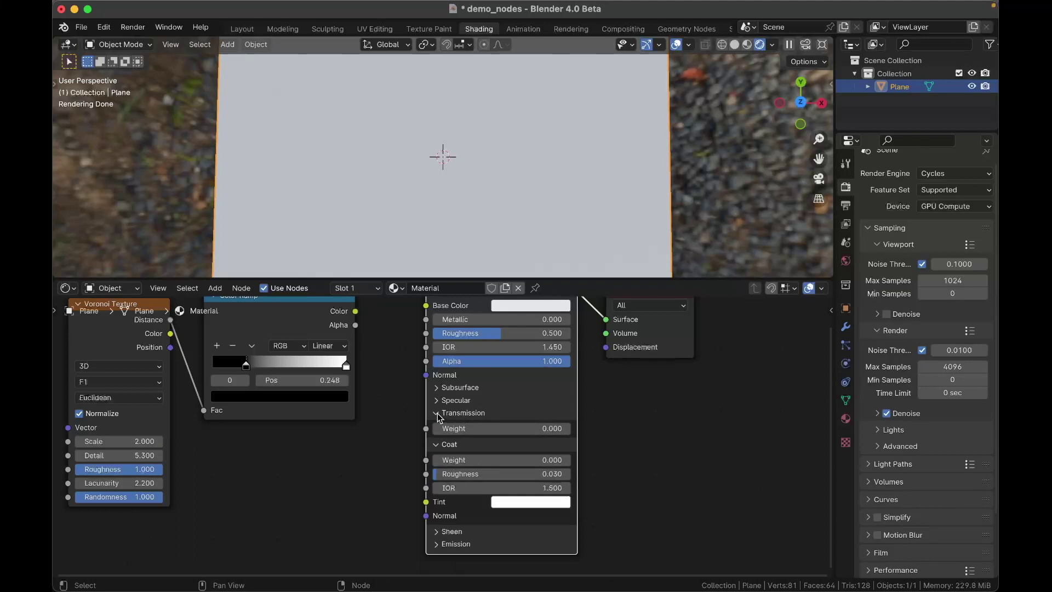
{"action": "left_click", "coordinate": [438, 413]}
Examine the Coat parameters of the Principled BSDF node from Weight to Normal, and collapse the section
{"action": "scroll", "coordinate": [459, 439], "scroll_direction": "right", "scroll_amount": 2}
{"action": "scroll", "coordinate": [459, 439], "scroll_direction": "up", "scroll_amount": 2}
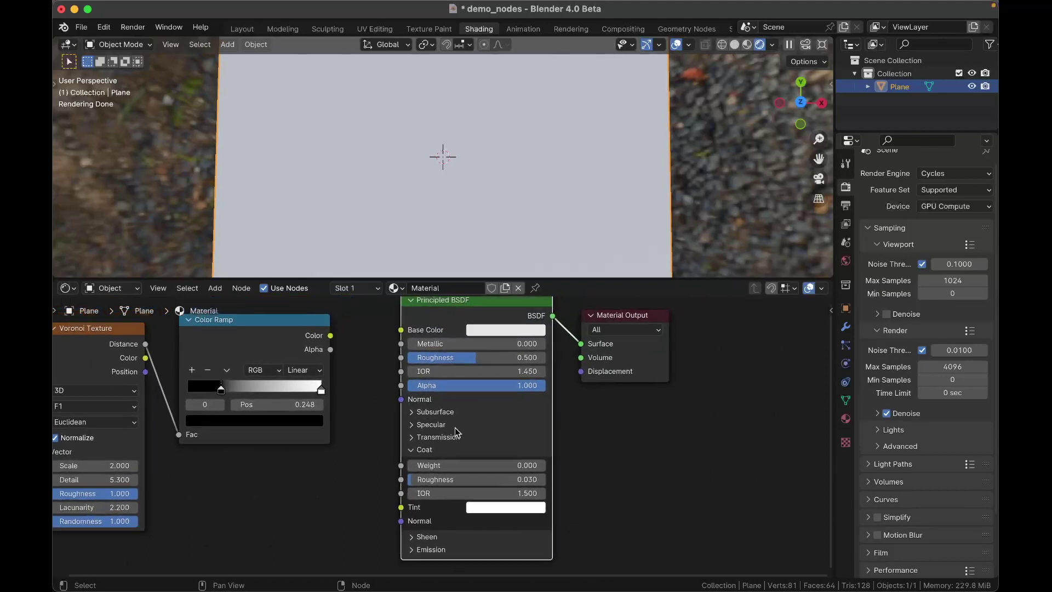
{"action": "scroll", "coordinate": [432, 470], "scroll_direction": "down", "scroll_amount": 1}
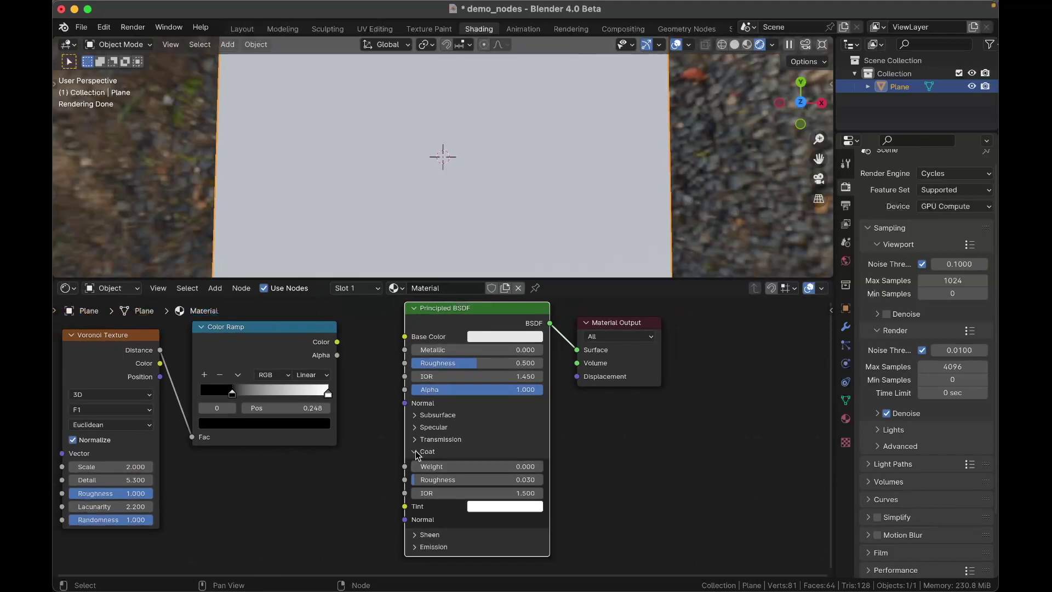
{"action": "scroll", "coordinate": [413, 452], "scroll_direction": "up", "scroll_amount": 1}
{"action": "scroll", "coordinate": [413, 452], "scroll_direction": "down", "scroll_amount": 1}
{"action": "scroll", "coordinate": [472, 441], "scroll_direction": "down", "scroll_amount": 1}
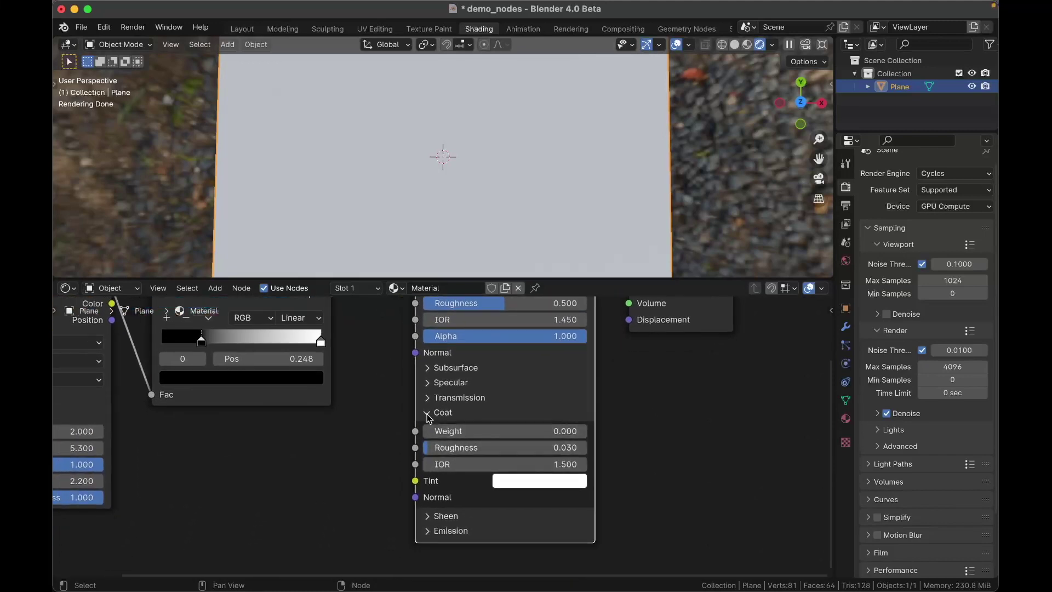
{"action": "scroll", "coordinate": [414, 424], "scroll_direction": "down", "scroll_amount": 2}
{"action": "scroll", "coordinate": [463, 496], "scroll_direction": "down", "scroll_amount": 1}
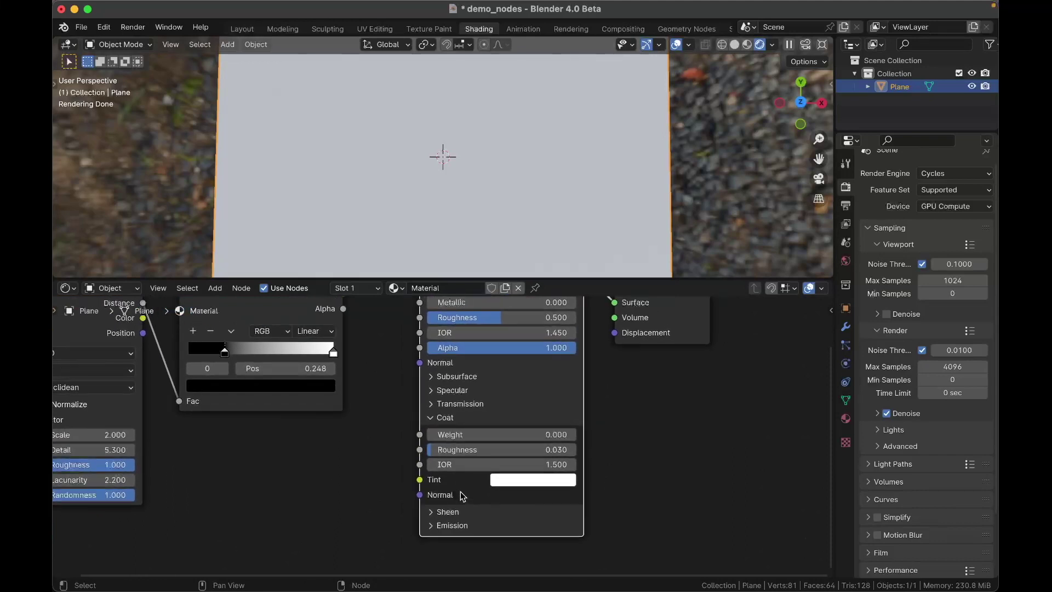
{"action": "left_click", "coordinate": [430, 418]}
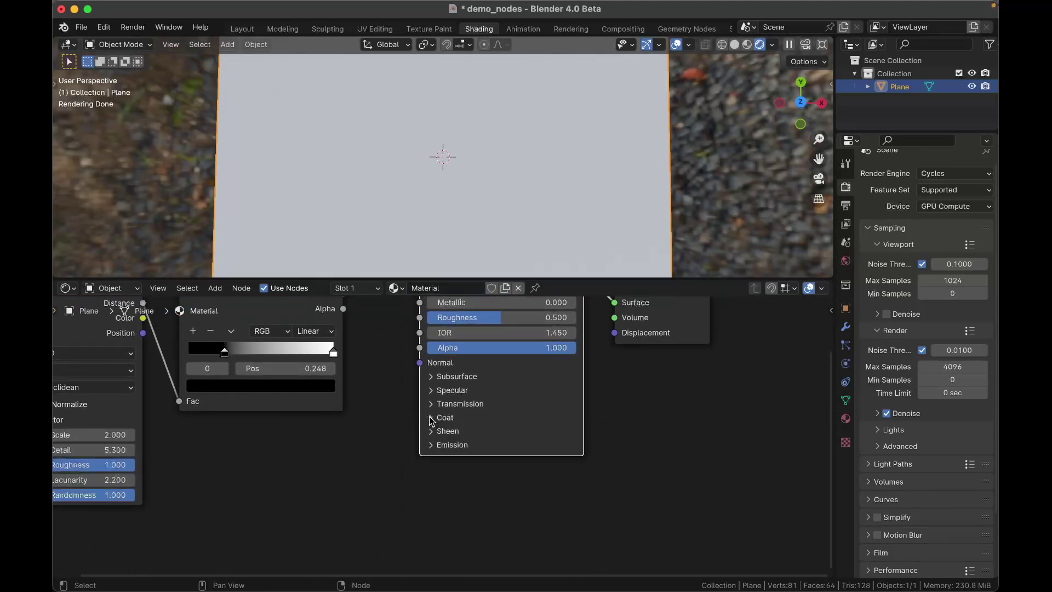
Connect the Color Ramp's Color output to the Base Color input of the Principled BSDF node
{"action": "scroll", "coordinate": [429, 416], "scroll_direction": "down", "scroll_amount": 2}
{"action": "scroll", "coordinate": [430, 418], "scroll_direction": "left", "scroll_amount": 3}
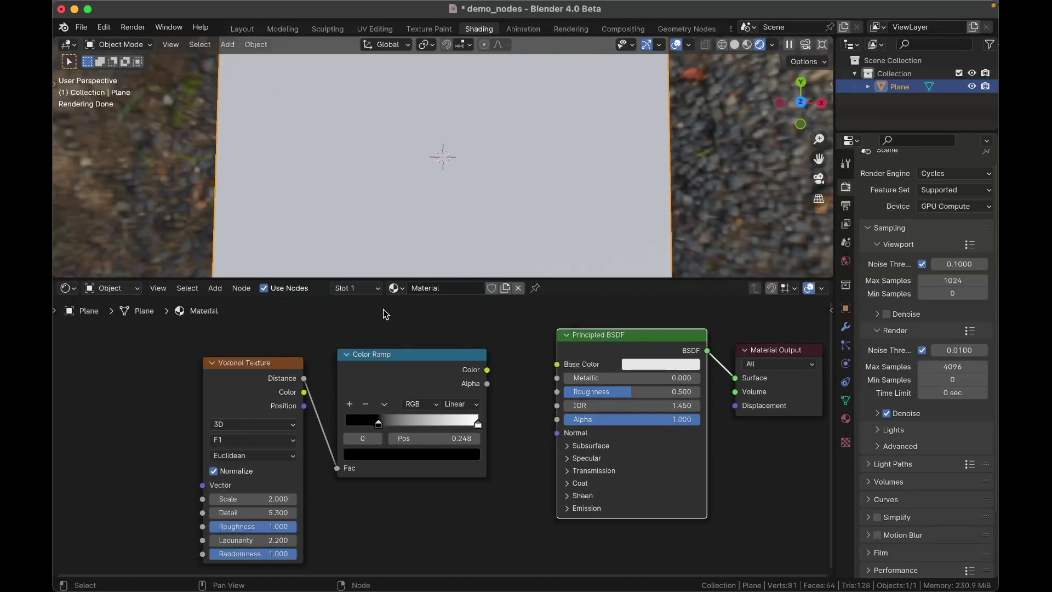
{"action": "scroll", "coordinate": [289, 381], "scroll_direction": "down", "scroll_amount": 1}
{"action": "scroll", "coordinate": [208, 405], "scroll_direction": "down", "scroll_amount": 1}
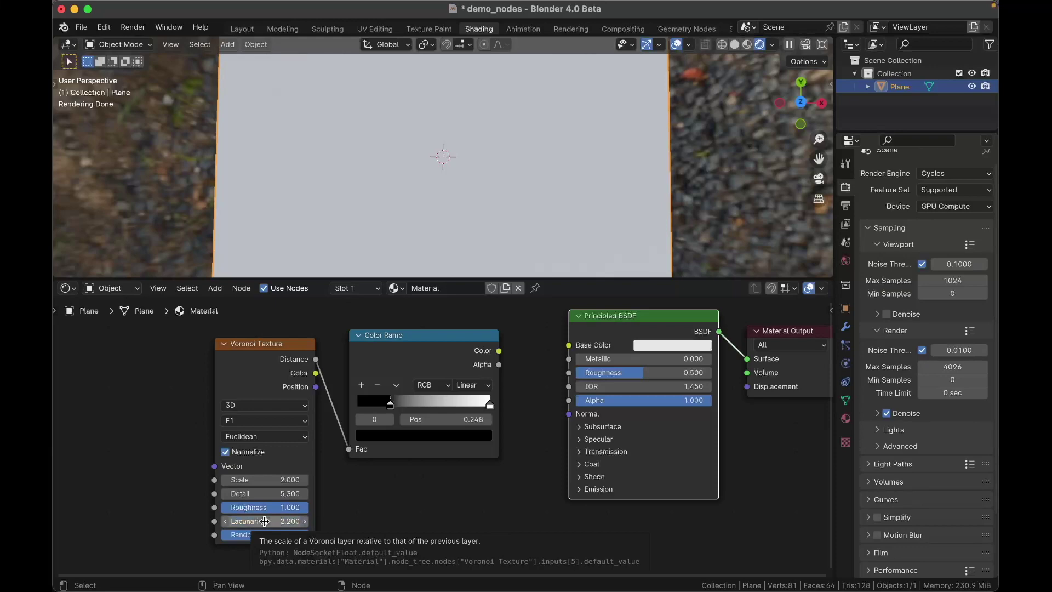
{"action": "left_click_drag", "start_coordinate": [498, 350], "coordinate": [569, 344]}
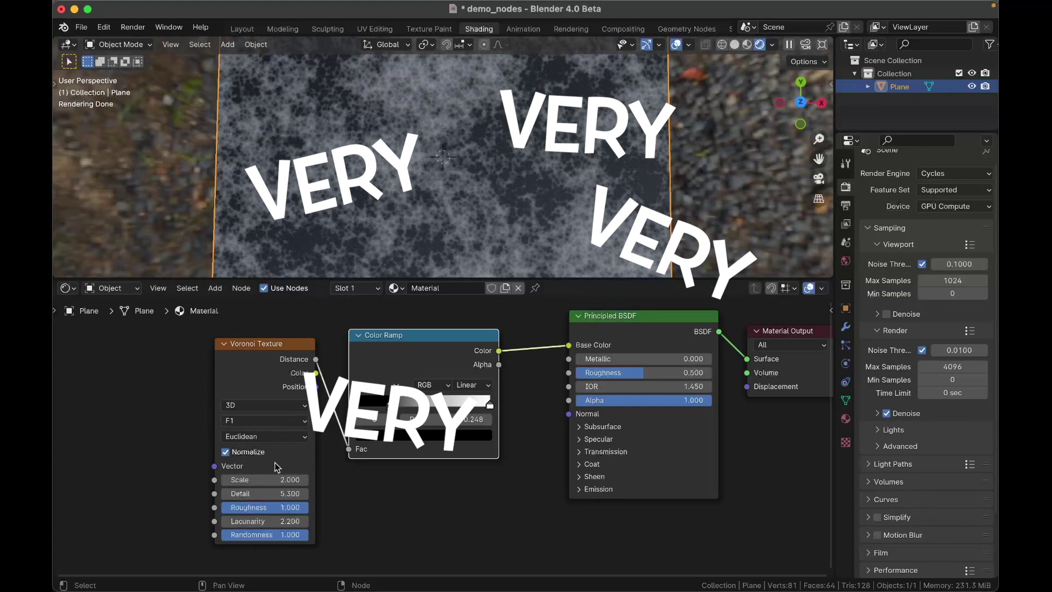
Set the Voronoi Texture's Detail to 8.600, Roughness to 0.837 and Lacunarity to 4.600
{"action": "left_click_drag", "start_coordinate": [263, 521], "coordinate": [272, 494]}
{"action": "middle_click_drag", "start_coordinate": [516, 368], "coordinate": [508, 373]}
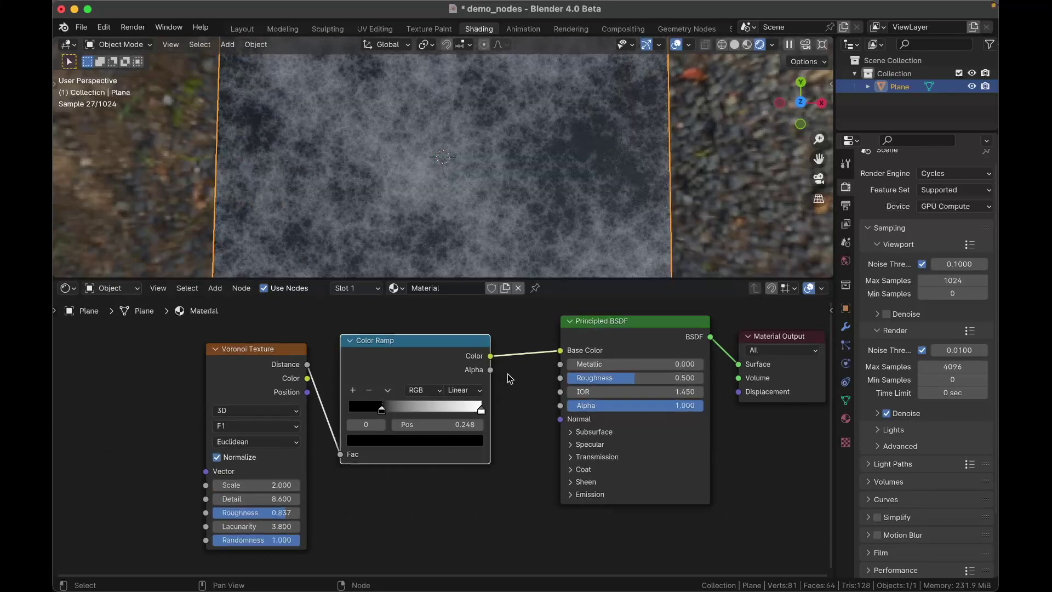
{"action": "scroll", "coordinate": [508, 374], "scroll_direction": "right", "scroll_amount": 2}
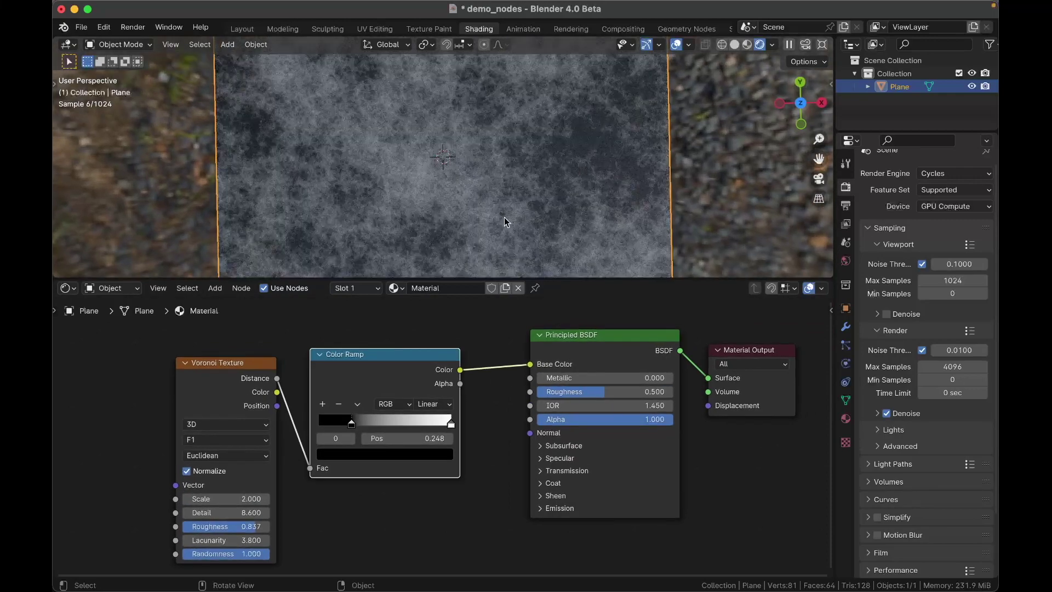
{"action": "scroll", "coordinate": [237, 501], "scroll_direction": "down", "scroll_amount": 1}
{"action": "mouse_move", "coordinate": [237, 527]}
{"action": "left_mouse_down"}
{"action": "mouse_move", "coordinate": [263, 527]}
{"action": "mouse_move", "coordinate": [235, 526]}
{"action": "mouse_move", "coordinate": [247, 527]}
{"action": "left_mouse_up"}
{"action": "scroll", "coordinate": [221, 533], "scroll_direction": "down", "scroll_amount": 1}
{"action": "scroll", "coordinate": [343, 246], "scroll_direction": "left", "scroll_amount": 1}
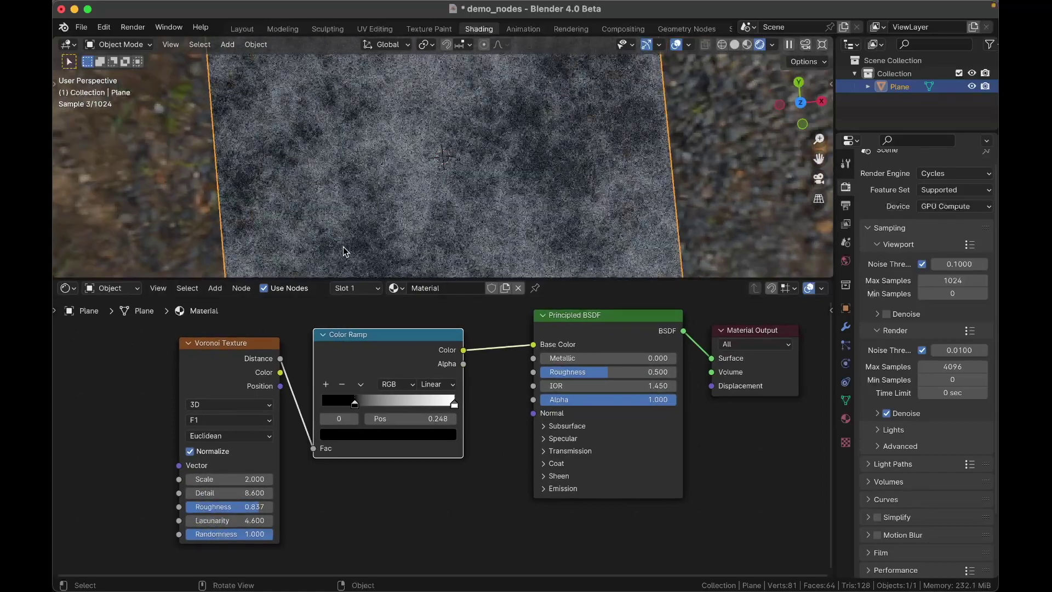
Reroute the Color Ramp's Color output to the Principled BSDF's Emission Color, with Roughness 0.082, Coat Weight 1.000 and Coat Roughness 0.023
{"action": "scroll", "coordinate": [343, 246], "scroll_direction": "right", "scroll_amount": 1}
{"action": "scroll", "coordinate": [453, 386], "scroll_direction": "right", "scroll_amount": 1}
{"action": "left_click", "coordinate": [509, 484]}
{"action": "scroll", "coordinate": [559, 464], "scroll_direction": "down", "scroll_amount": 1}
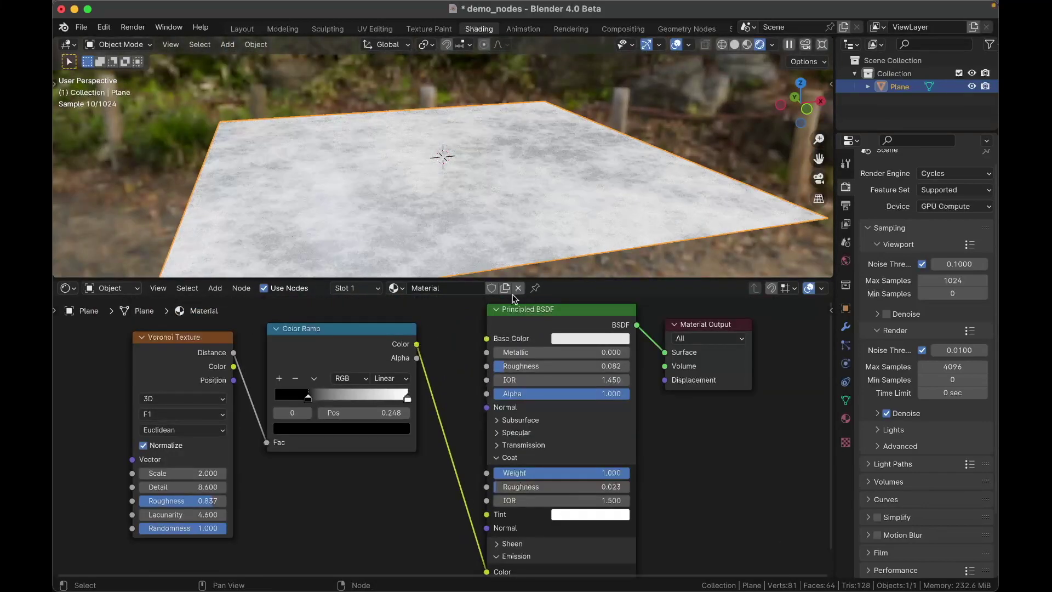
Examine the emissive, coated surface of the rendered plane from low and steep viewing angles
{"action": "scroll", "coordinate": [475, 144], "scroll_direction": "up", "scroll_amount": 5}
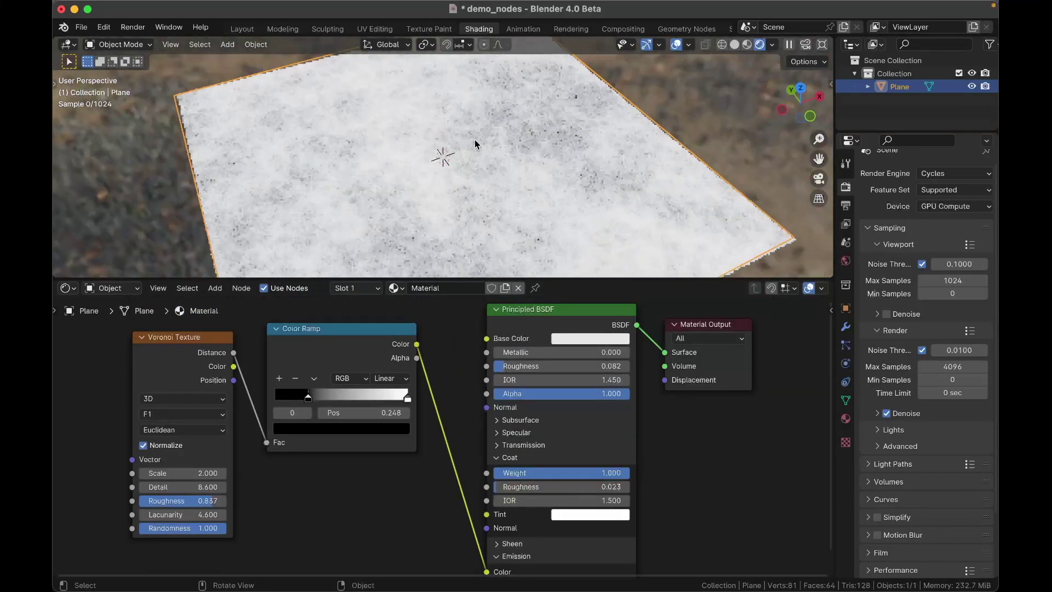
{"action": "scroll", "coordinate": [475, 144], "scroll_direction": "down", "scroll_amount": 5}
{"action": "scroll", "coordinate": [475, 144], "scroll_direction": "down", "scroll_amount": 4}
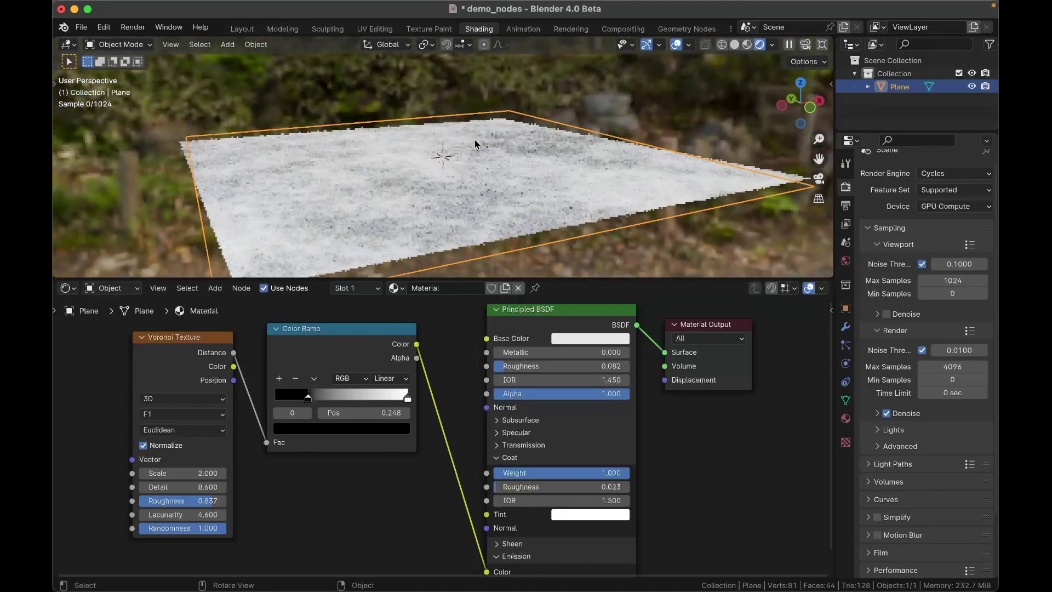
{"action": "scroll", "coordinate": [475, 144], "scroll_direction": "up", "scroll_amount": 8}
{"action": "scroll", "coordinate": [475, 144], "scroll_direction": "down", "scroll_amount": 4}
{"action": "scroll", "coordinate": [475, 144], "scroll_direction": "up", "scroll_amount": 4}
{"action": "middle_click_drag", "start_coordinate": [476, 144], "coordinate": [678, 126]}
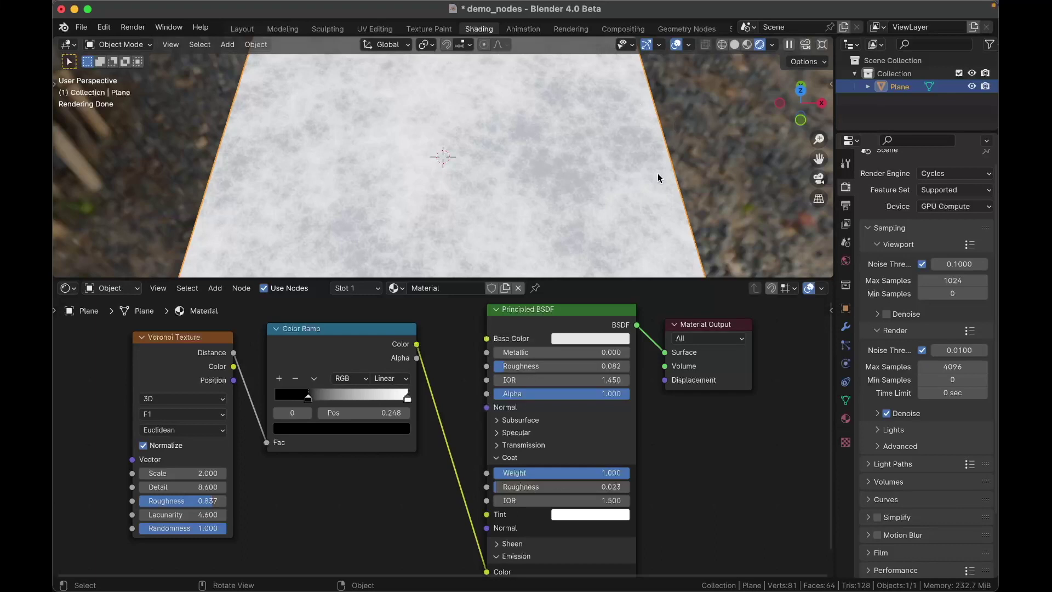
Switch to the Compositing workspace and move the image and Viewer nodes closer to the Kuwahara node
{"action": "left_click", "coordinate": [612, 29]}
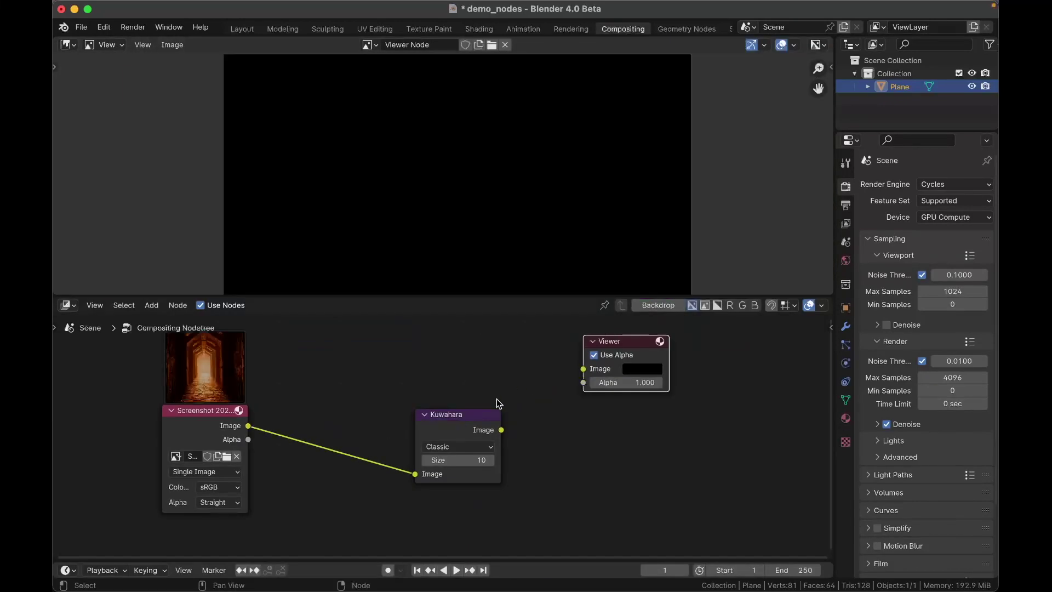
{"action": "left_click_drag", "start_coordinate": [450, 434], "coordinate": [415, 432]}
{"action": "scroll", "coordinate": [414, 432], "scroll_direction": "left", "scroll_amount": 1}
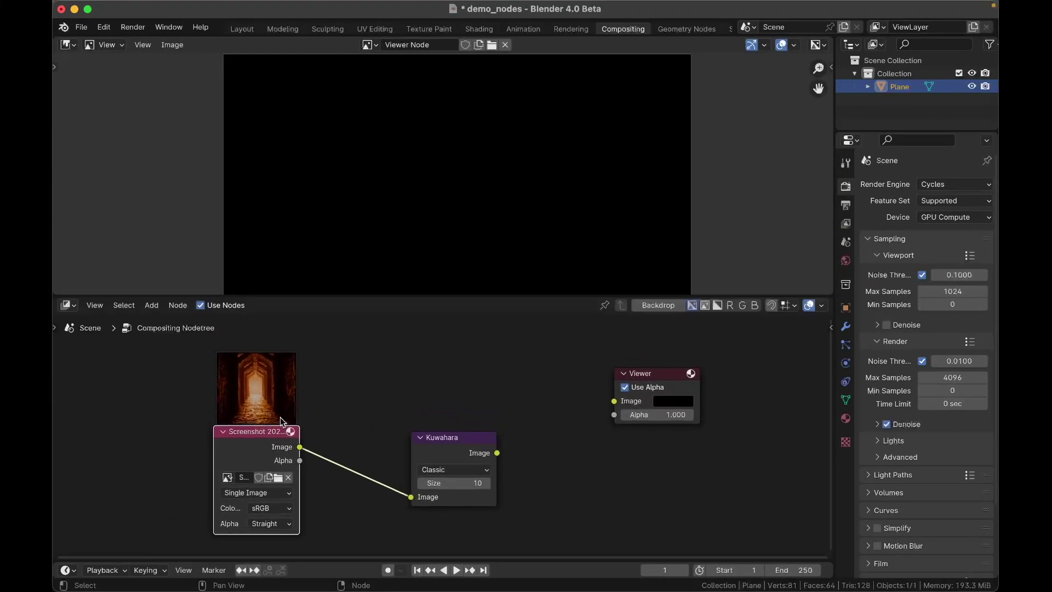
{"action": "left_click_drag", "start_coordinate": [658, 376], "coordinate": [645, 386]}
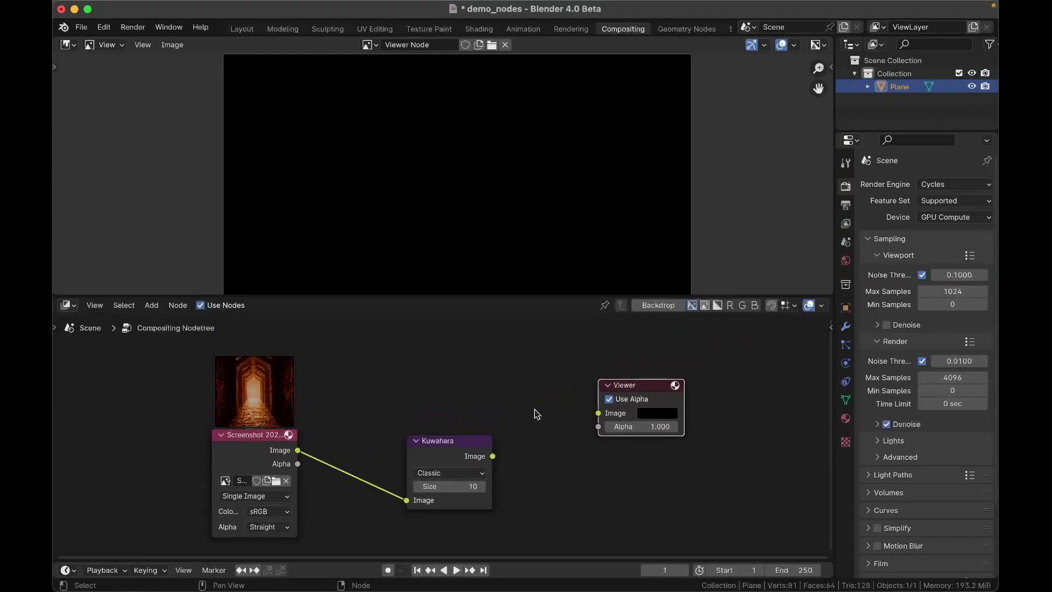
Connect the image node's Image output directly to the Viewer's Image input and move the Kuwahara node slightly down
{"action": "scroll", "coordinate": [504, 422], "scroll_direction": "down", "scroll_amount": 1}
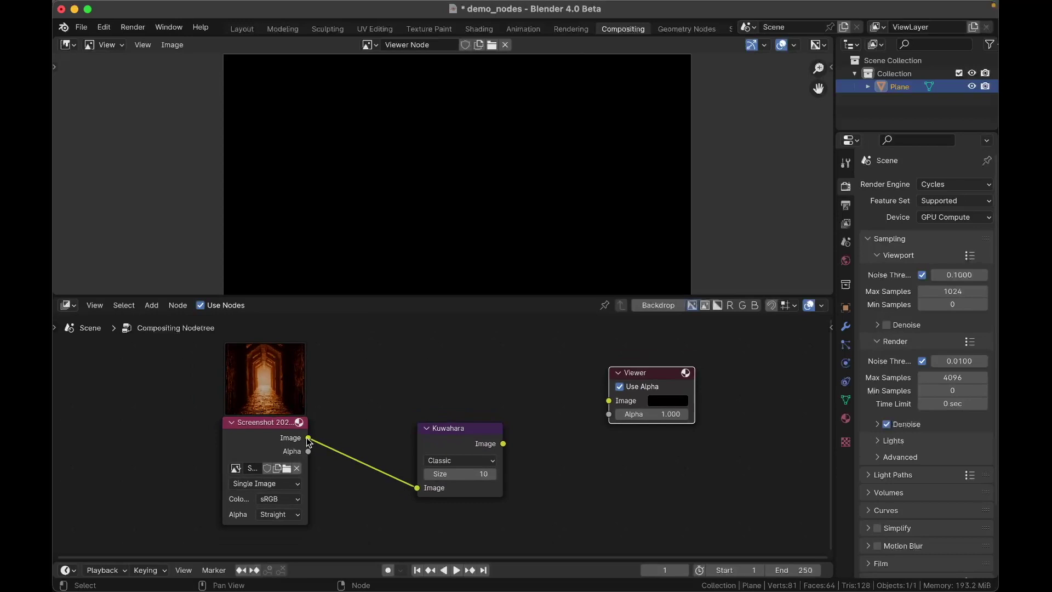
{"action": "left_click_drag", "start_coordinate": [308, 437], "coordinate": [604, 400]}
{"action": "left_click_drag", "start_coordinate": [450, 431], "coordinate": [444, 440]}
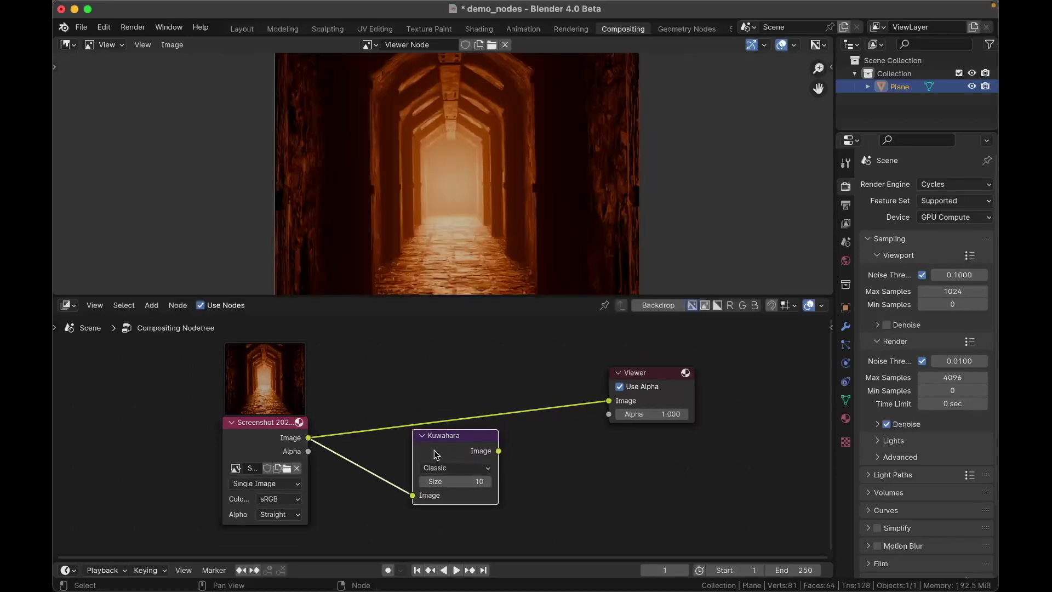
Connect the Kuwahara node's Image output to the Viewer's Image input, replacing the direct link from the image node
{"action": "scroll", "coordinate": [494, 238], "scroll_direction": "down", "scroll_amount": 2}
{"action": "scroll", "coordinate": [494, 239], "scroll_direction": "up", "scroll_amount": 3}
{"action": "scroll", "coordinate": [494, 239], "scroll_direction": "down", "scroll_amount": 3}
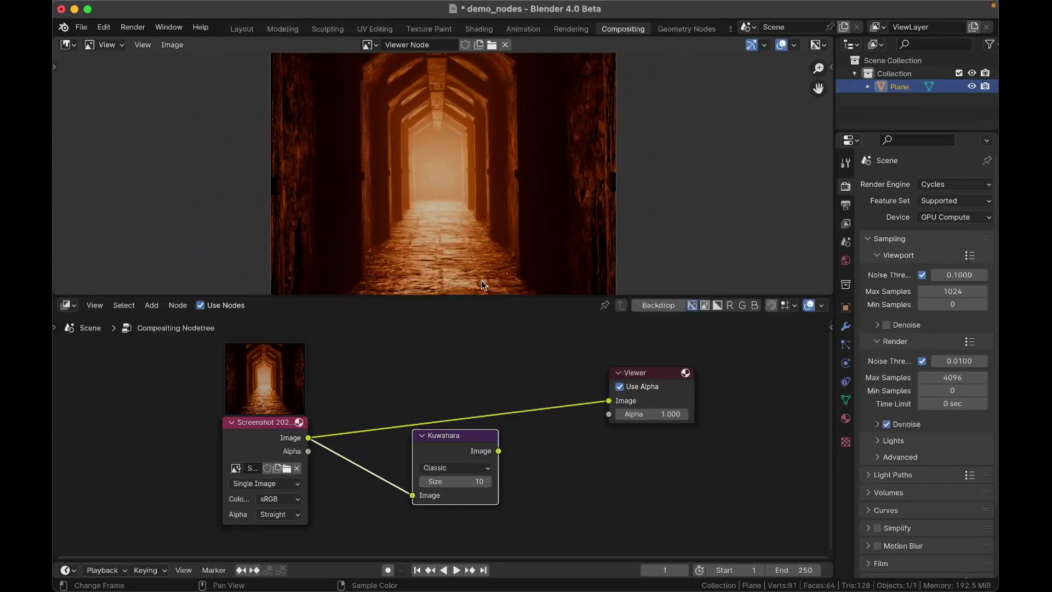
{"action": "left_click_drag", "start_coordinate": [499, 454], "coordinate": [504, 450]}
{"action": "left_click_drag", "start_coordinate": [589, 409], "coordinate": [609, 400]}
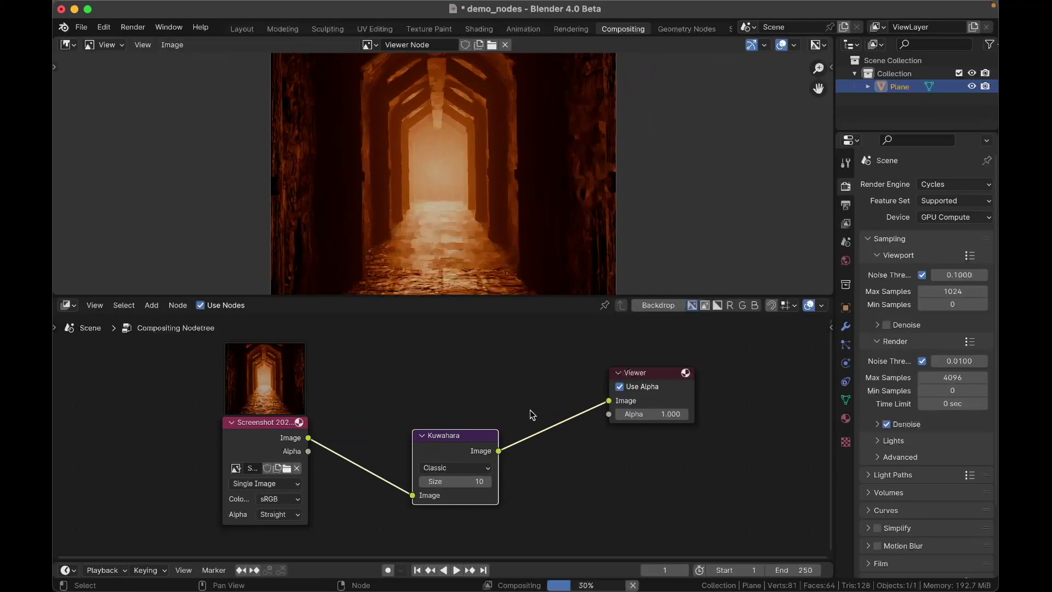
Examine the Classic Kuwahara filter's effect on the corridor image's arches, walls and stone floor at close range
{"action": "scroll", "coordinate": [486, 190], "scroll_direction": "up", "scroll_amount": 4}
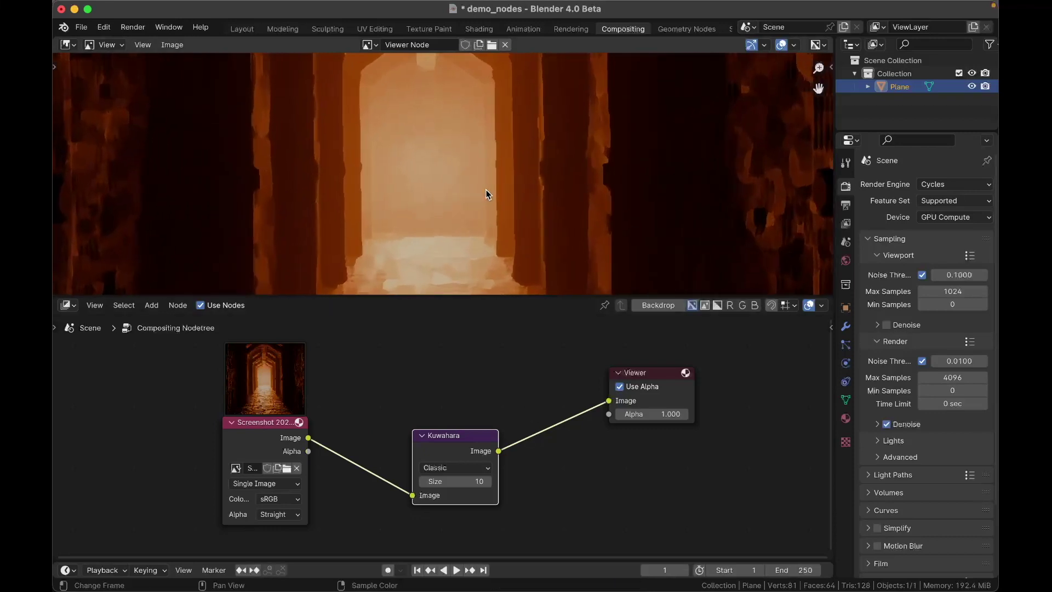
{"action": "scroll", "coordinate": [605, 131], "scroll_direction": "up", "scroll_amount": 2}
{"action": "scroll", "coordinate": [603, 206], "scroll_direction": "down", "scroll_amount": 4}
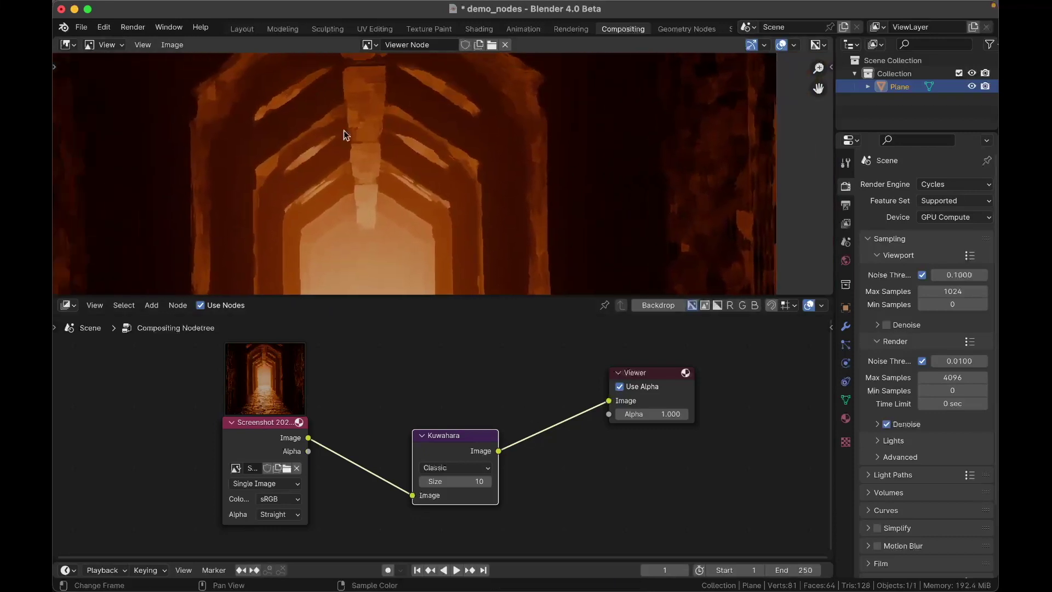
{"action": "scroll", "coordinate": [331, 159], "scroll_direction": "up", "scroll_amount": 5}
{"action": "scroll", "coordinate": [330, 159], "scroll_direction": "up", "scroll_amount": 3}
{"action": "scroll", "coordinate": [330, 159], "scroll_direction": "down", "scroll_amount": 5}
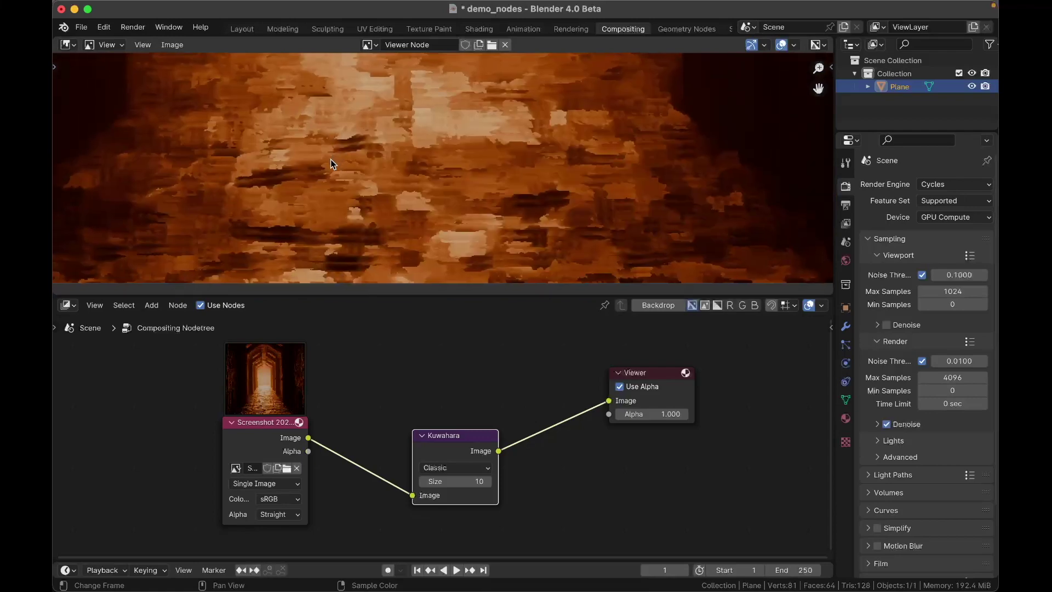
{"action": "scroll", "coordinate": [231, 203], "scroll_direction": "up", "scroll_amount": 8}
{"action": "scroll", "coordinate": [203, 224], "scroll_direction": "down", "scroll_amount": 5}
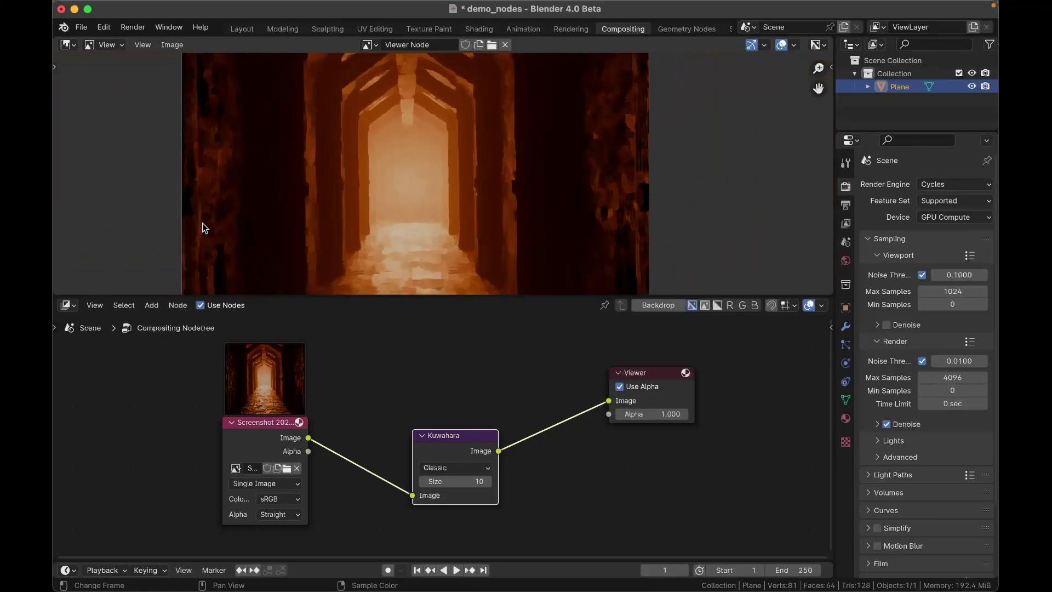
{"action": "scroll", "coordinate": [202, 227], "scroll_direction": "up", "scroll_amount": 2}
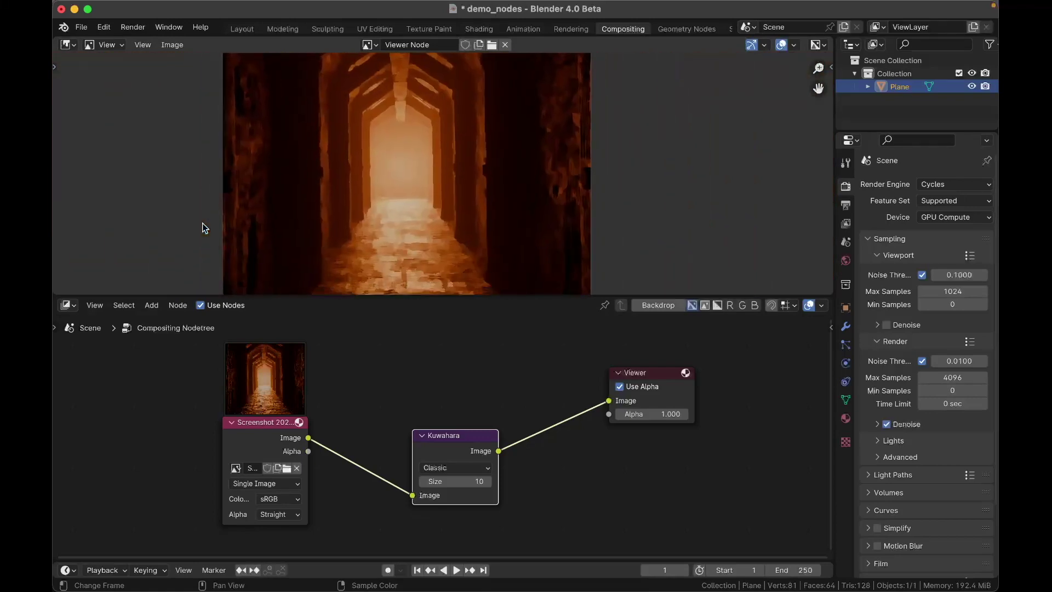
{"action": "scroll", "coordinate": [321, 225], "scroll_direction": "up", "scroll_amount": 5}
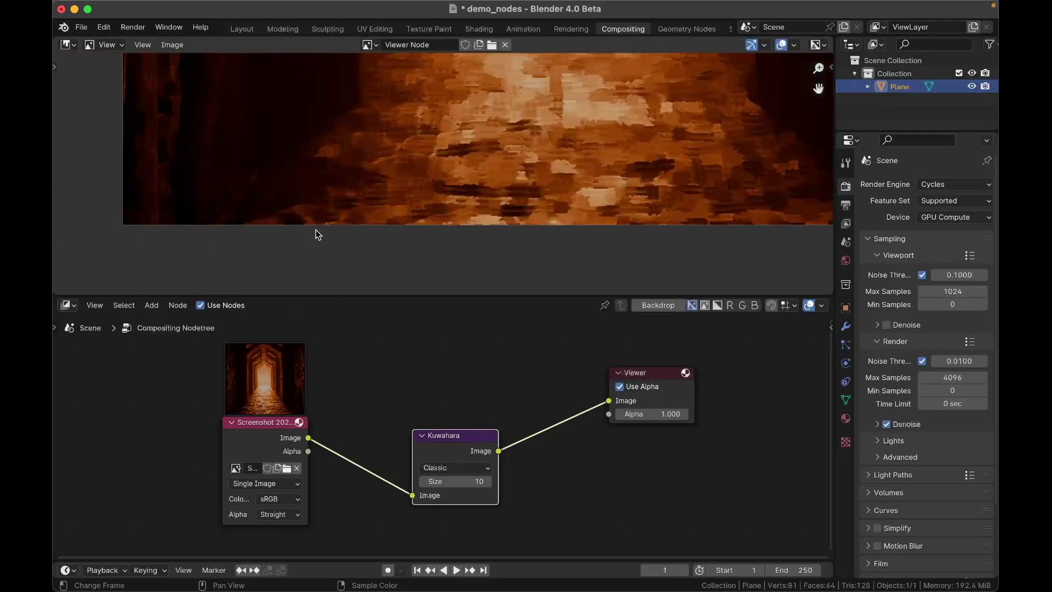
Switch the Kuwahara node's filter type from Classic to Anisotropic
{"action": "scroll", "coordinate": [315, 229], "scroll_direction": "down", "scroll_amount": 4}
{"action": "scroll", "coordinate": [316, 229], "scroll_direction": "up", "scroll_amount": 2}
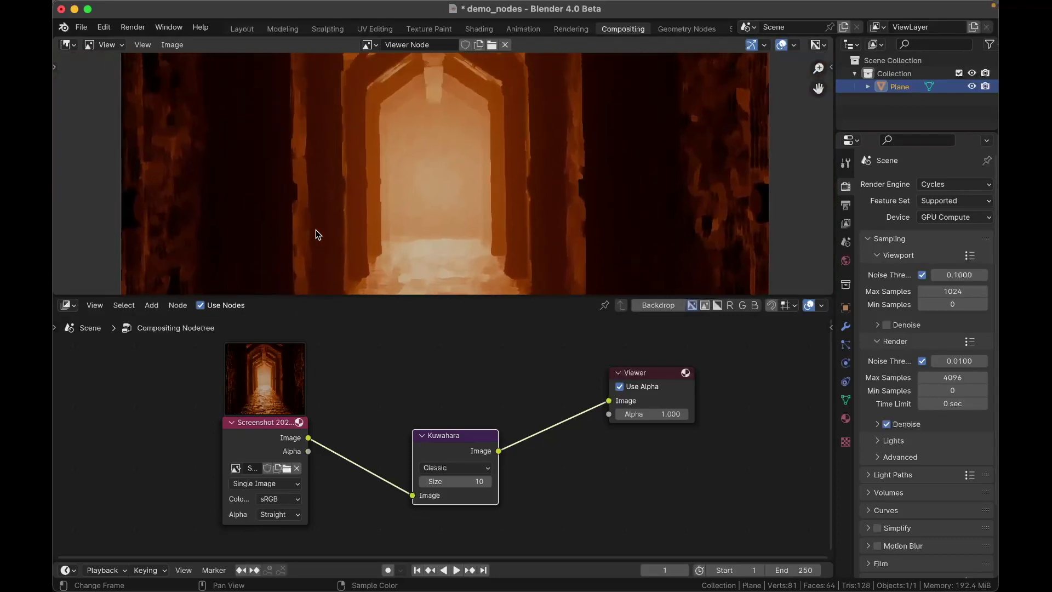
{"action": "scroll", "coordinate": [316, 229], "scroll_direction": "down", "scroll_amount": 3}
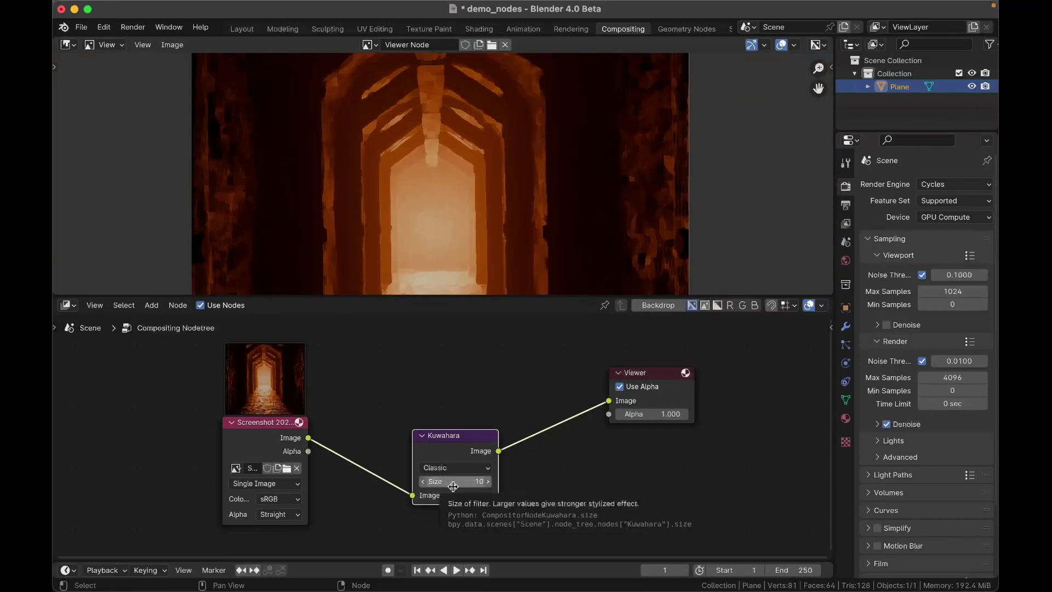
{"action": "scroll", "coordinate": [534, 257], "scroll_direction": "down", "scroll_amount": 3}
{"action": "scroll", "coordinate": [465, 444], "scroll_direction": "down", "scroll_amount": 2}
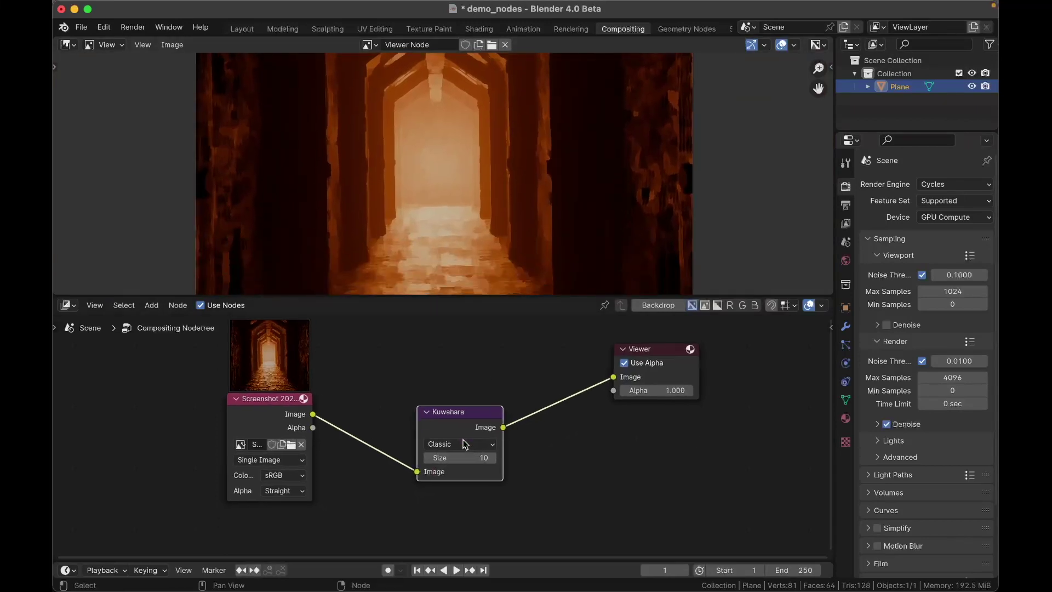
{"action": "left_click", "coordinate": [464, 444]}
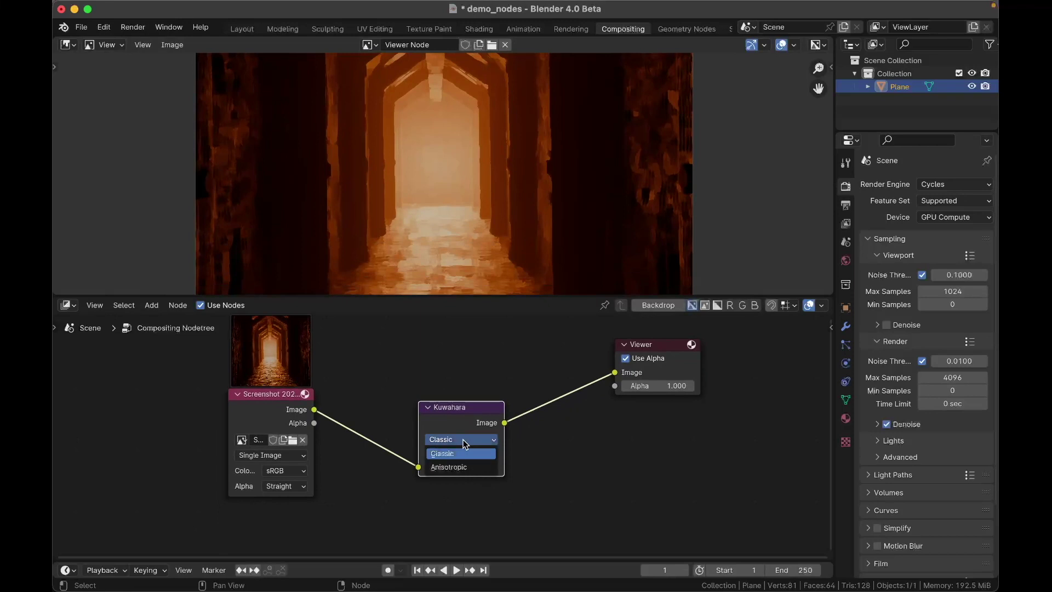
{"action": "left_click", "coordinate": [455, 467]}
{"action": "scroll", "coordinate": [475, 385], "scroll_direction": "right", "scroll_amount": 2}
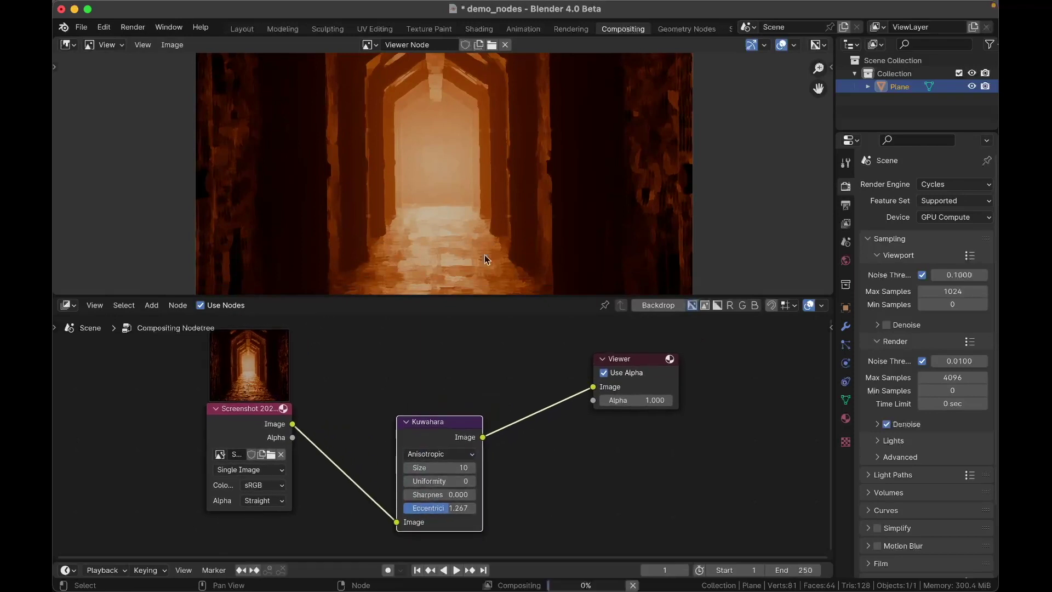
Set the Kuwahara node's Eccentricity to 2.000 and inspect the corridor image's arches and floor with it
{"action": "scroll", "coordinate": [493, 205], "scroll_direction": "down", "scroll_amount": 3}
{"action": "scroll", "coordinate": [532, 243], "scroll_direction": "up", "scroll_amount": 5}
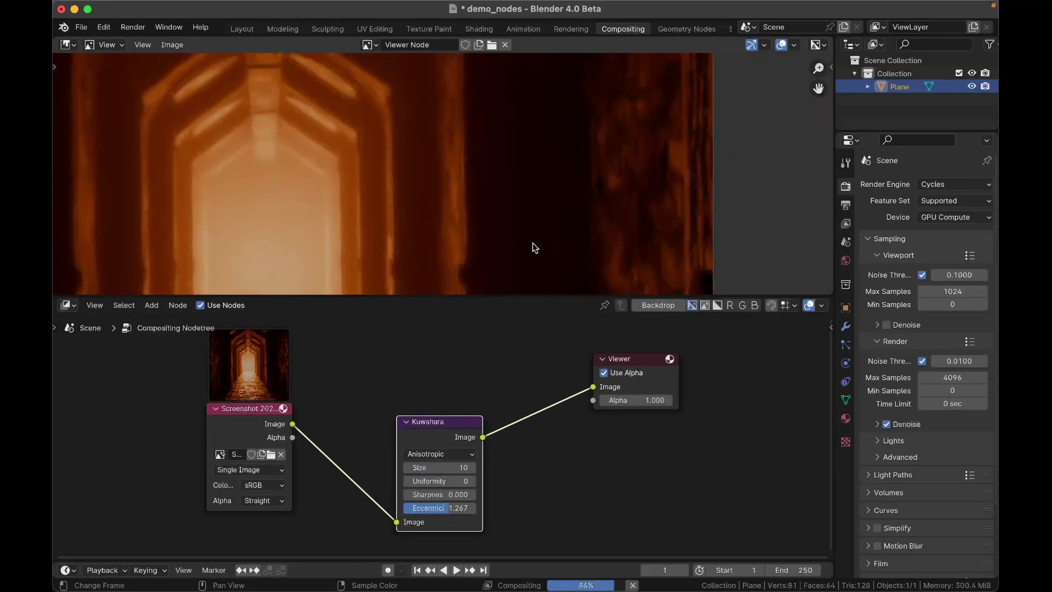
{"action": "scroll", "coordinate": [533, 243], "scroll_direction": "down", "scroll_amount": 3}
{"action": "scroll", "coordinate": [532, 242], "scroll_direction": "down", "scroll_amount": 8}
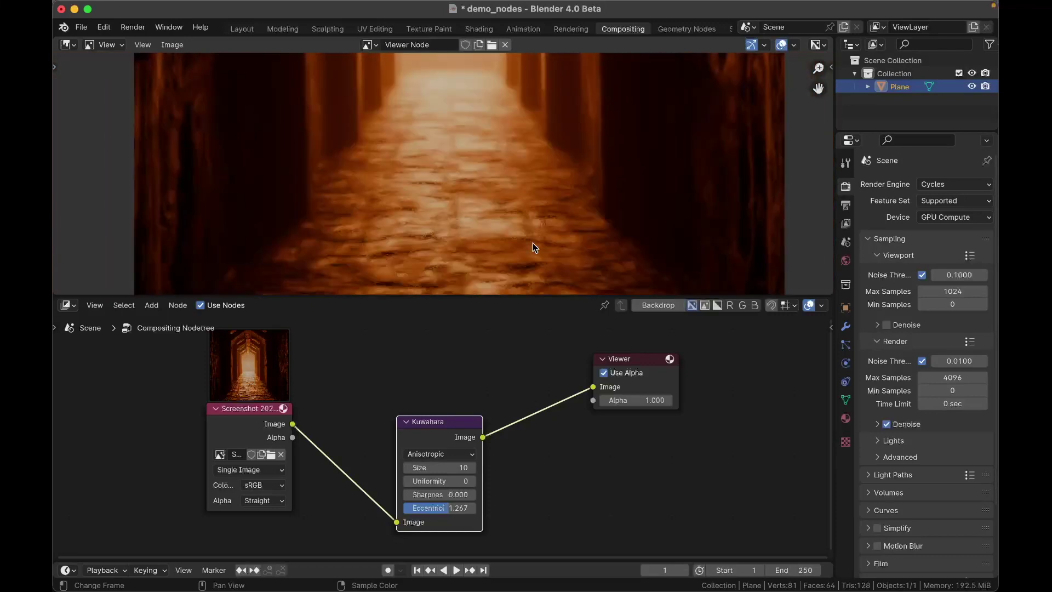
{"action": "scroll", "coordinate": [449, 469], "scroll_direction": "down", "scroll_amount": 1}
{"action": "scroll", "coordinate": [491, 285], "scroll_direction": "down", "scroll_amount": 3}
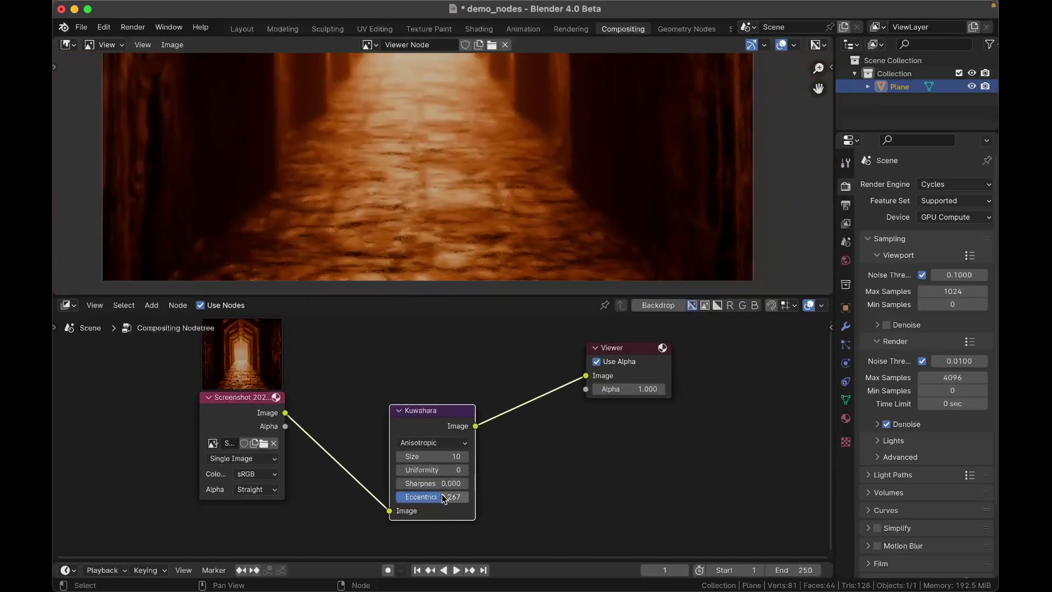
{"action": "left_click_drag", "start_coordinate": [441, 497], "coordinate": [469, 497]}
{"action": "scroll", "coordinate": [490, 198], "scroll_direction": "up", "scroll_amount": 12}
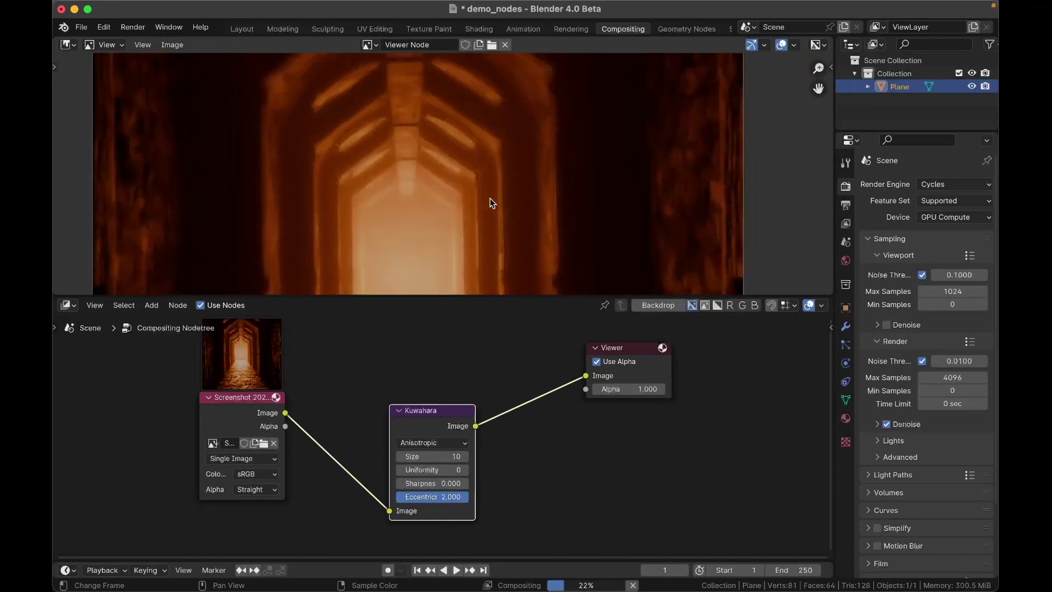
{"action": "scroll", "coordinate": [480, 207], "scroll_direction": "down", "scroll_amount": 4}
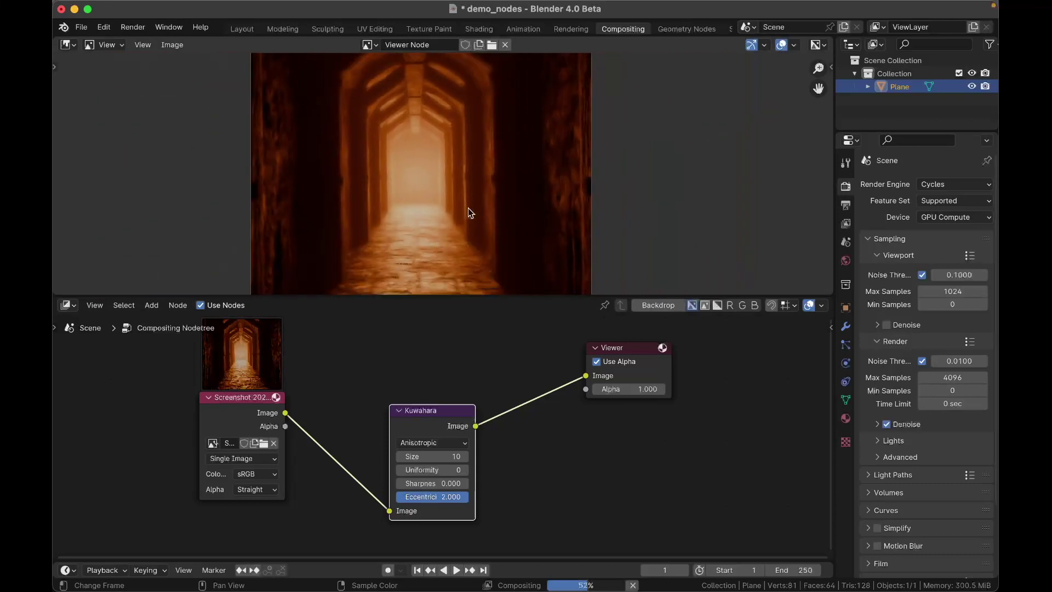
{"action": "scroll", "coordinate": [468, 208], "scroll_direction": "up", "scroll_amount": 1}
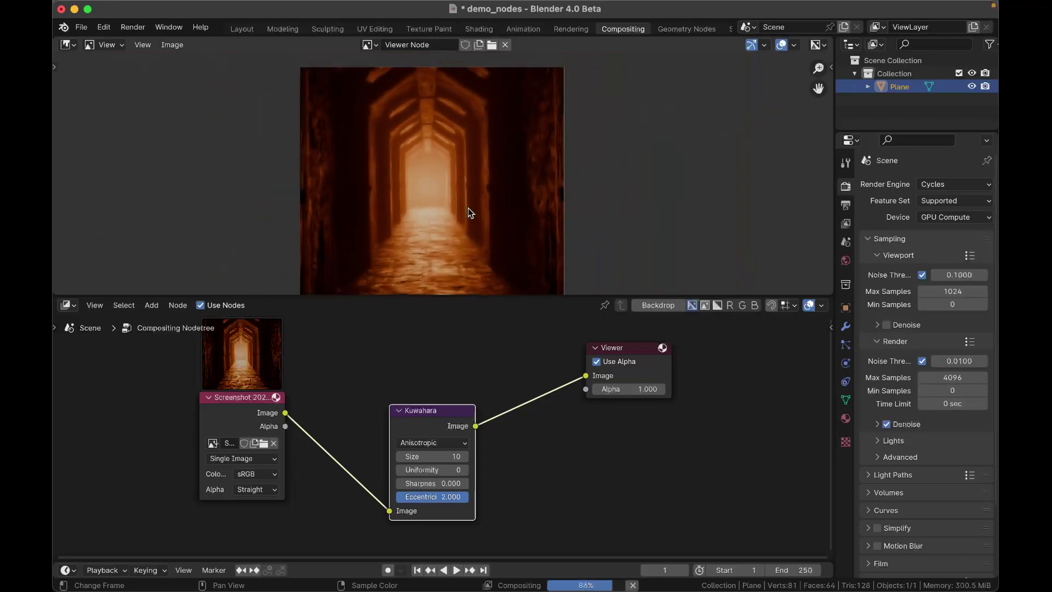
Examine the preview toggles on the image and Viewer nodes and the Previews option in the node editor overlays
{"action": "middle_click_drag", "start_coordinate": [474, 338], "coordinate": [541, 360]}
{"action": "left_click", "coordinate": [302, 367]}
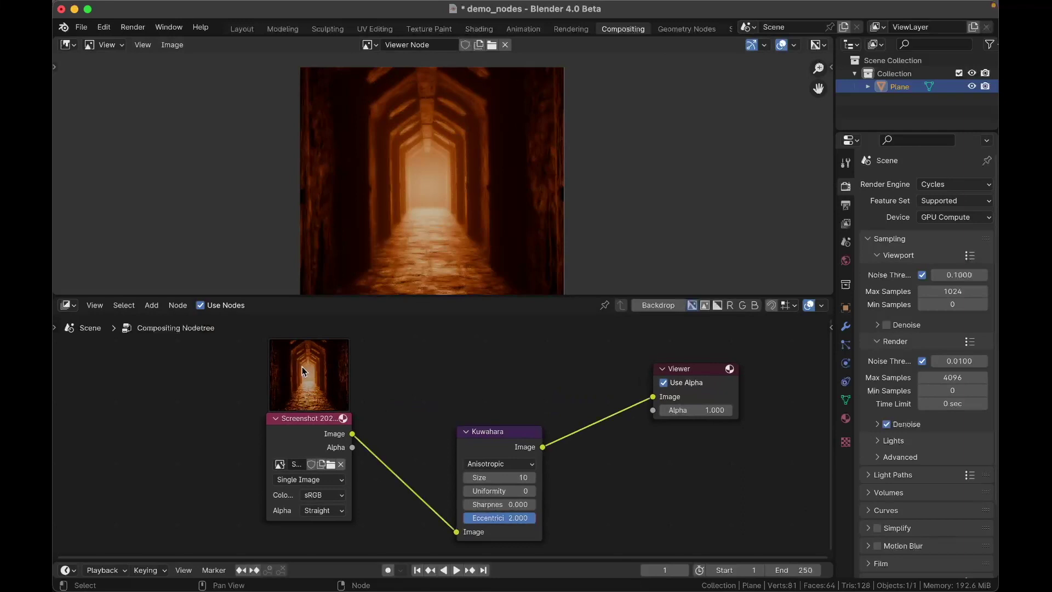
{"action": "scroll", "coordinate": [320, 387], "scroll_direction": "up", "scroll_amount": 2}
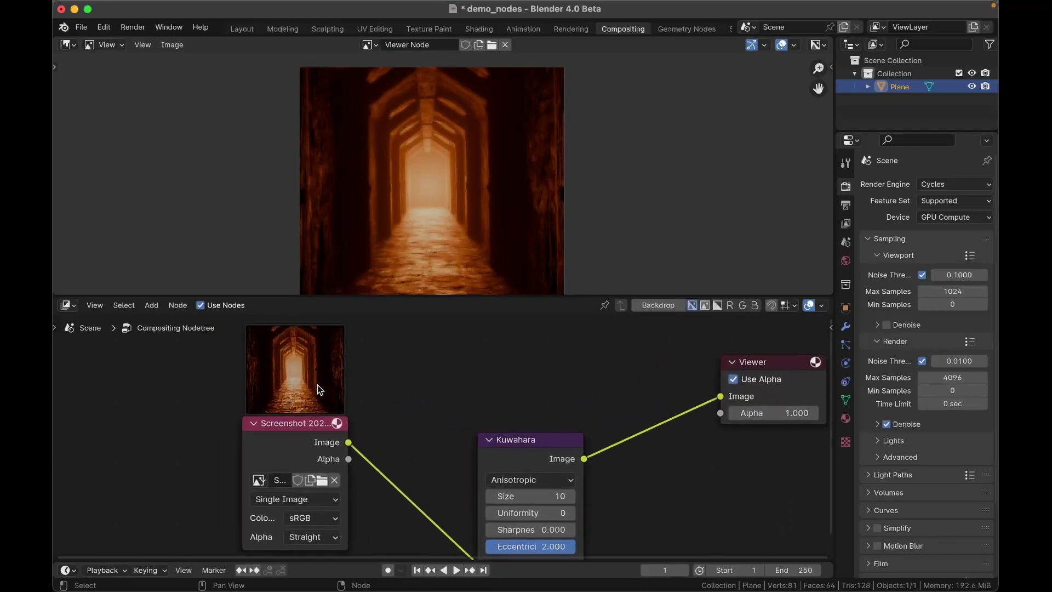
{"action": "middle_click_drag", "start_coordinate": [735, 364], "coordinate": [741, 415]}
{"action": "left_click", "coordinate": [768, 393]}
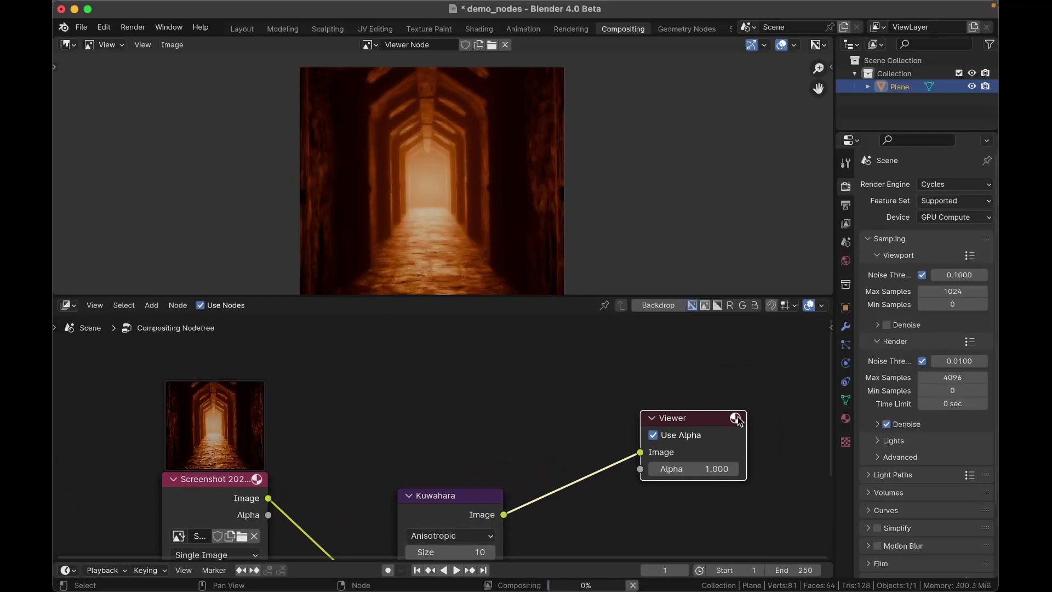
{"action": "middle_click_drag", "start_coordinate": [525, 465], "coordinate": [586, 455]}
{"action": "left_click", "coordinate": [542, 488]}
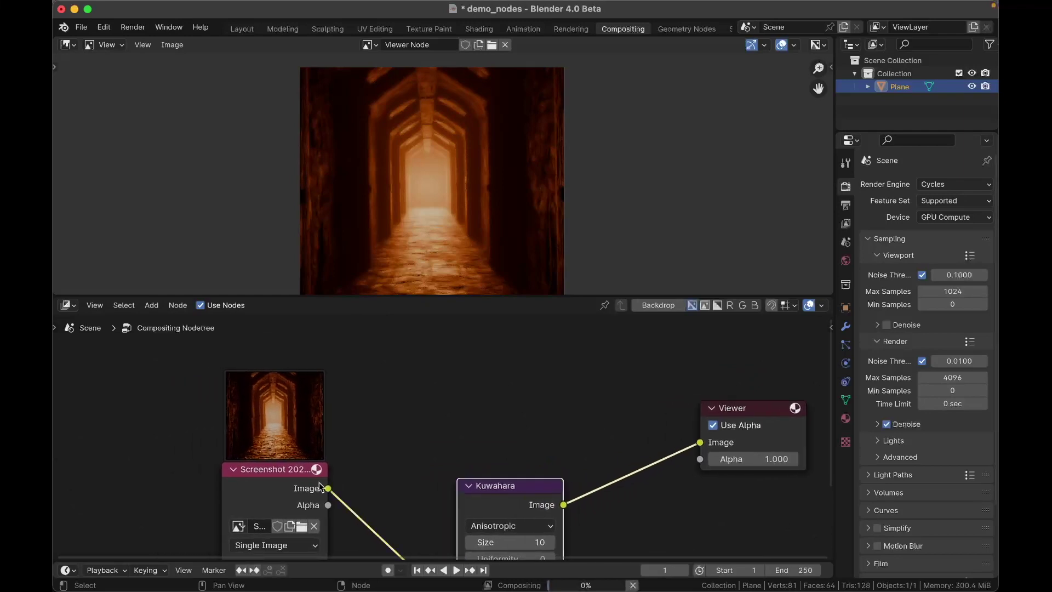
{"action": "left_click", "coordinate": [318, 472]}
{"action": "left_click", "coordinate": [552, 482]}
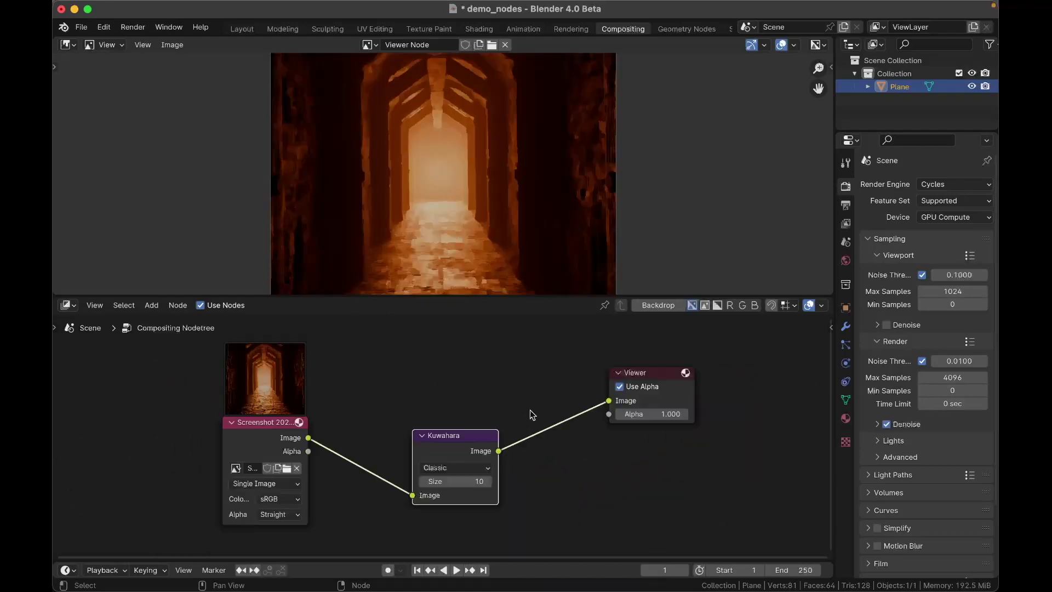
{"action": "middle_click_drag", "start_coordinate": [796, 397], "coordinate": [664, 384]}
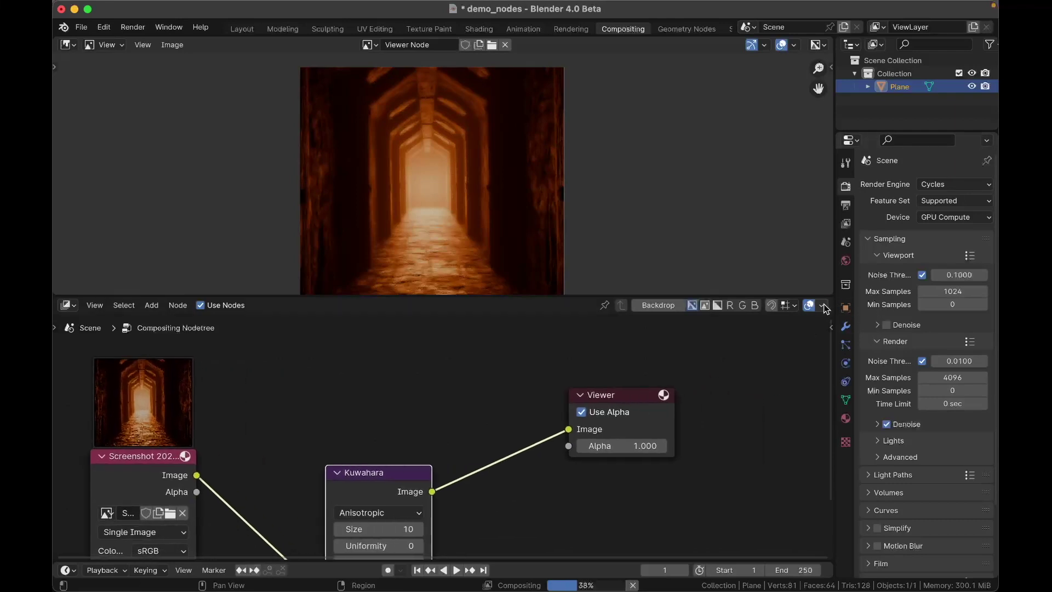
{"action": "left_click", "coordinate": [823, 306]}
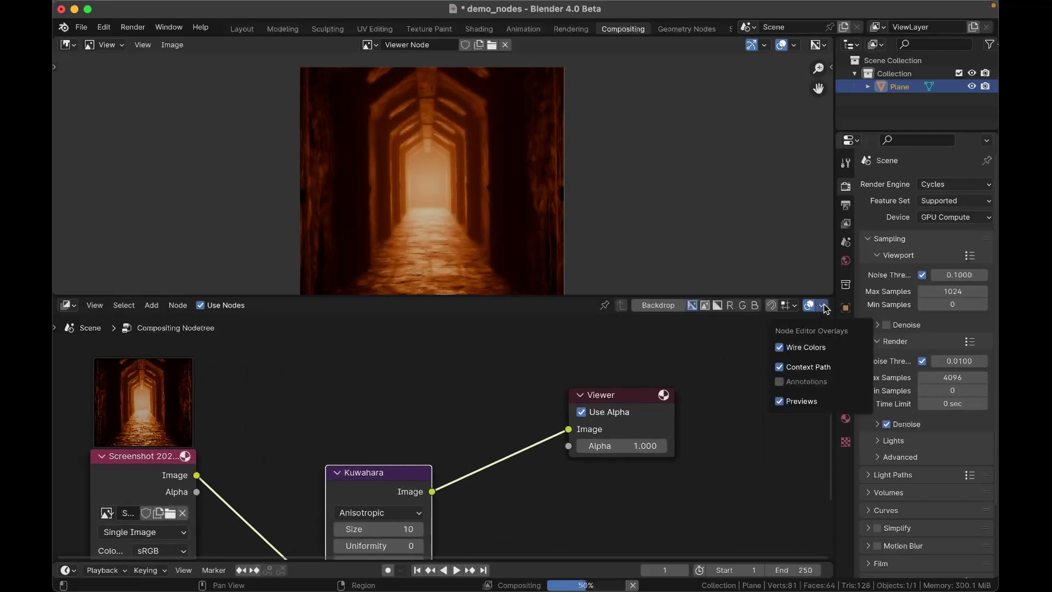
{"action": "left_click", "coordinate": [784, 402]}
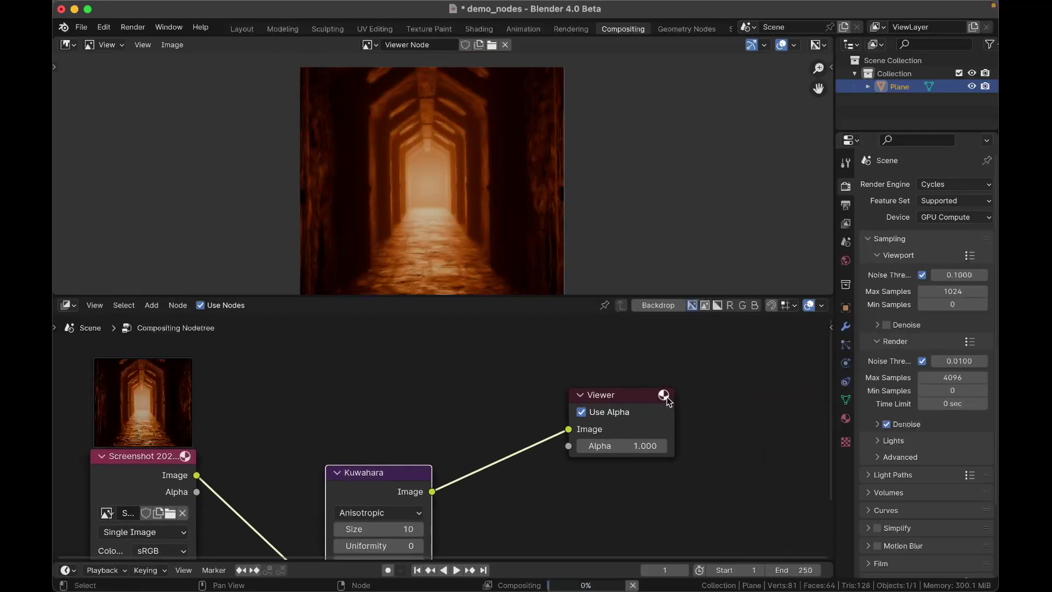
Turn on the Viewer node's preview and move the image node farther away from the Kuwahara node
{"action": "left_click", "coordinate": [663, 394]}
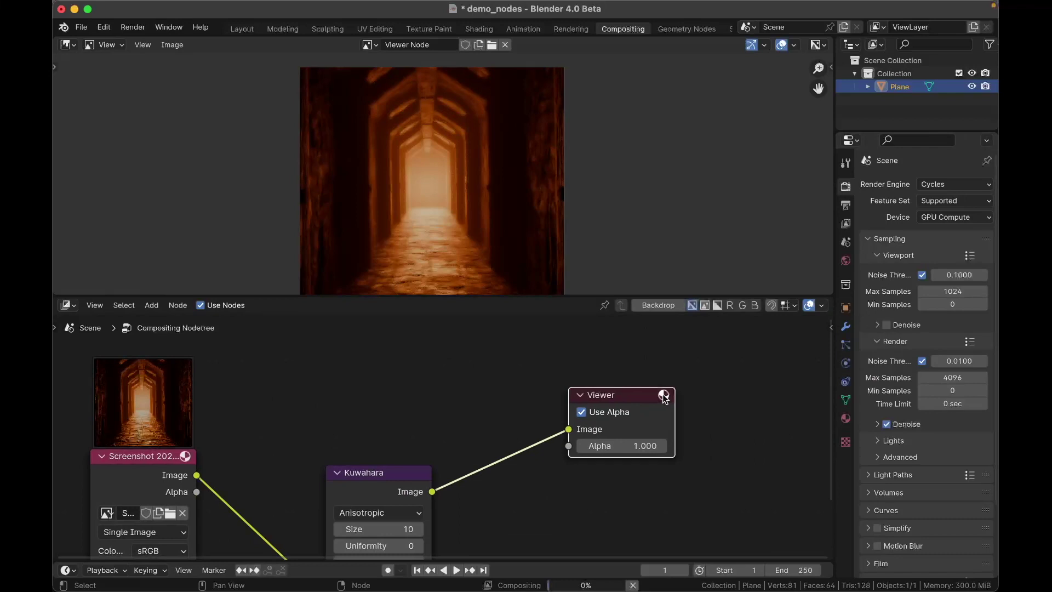
{"action": "scroll", "coordinate": [663, 393], "scroll_direction": "up", "scroll_amount": 5}
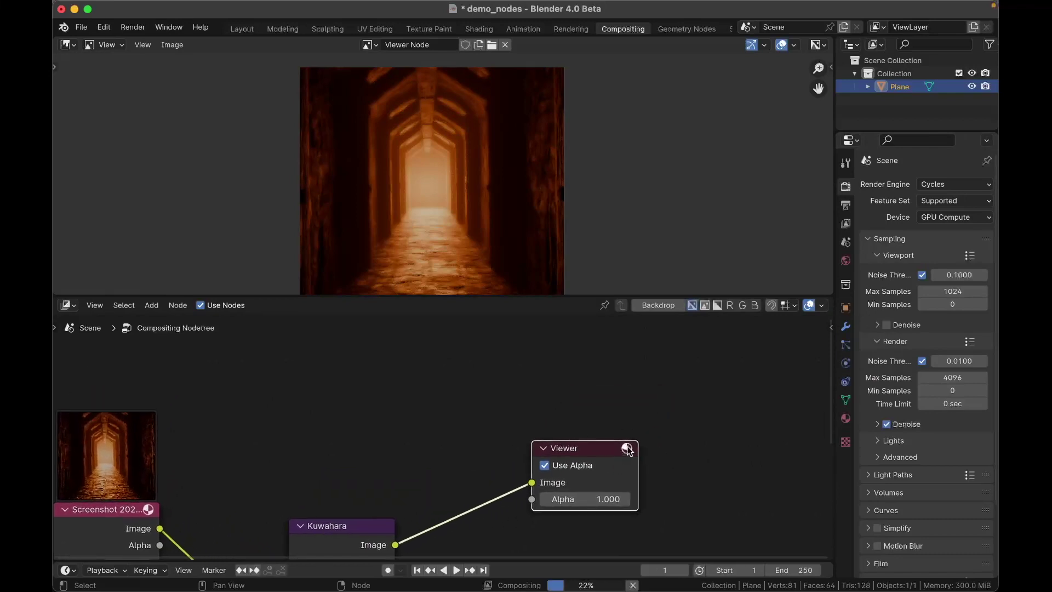
{"action": "key", "text": "Home"}
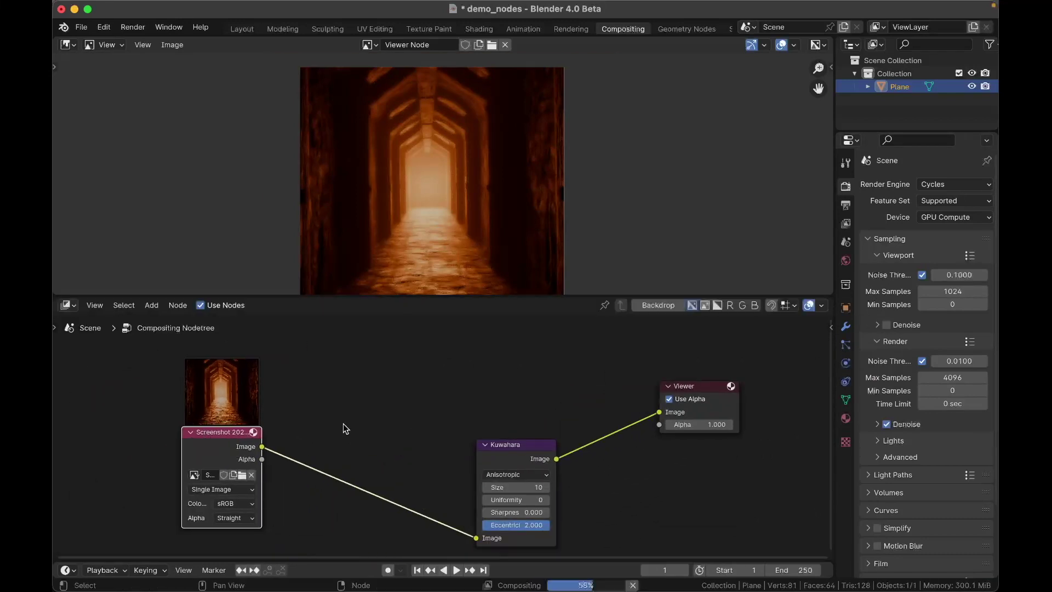
{"action": "key", "text": "shift+a"}
{"action": "key", "text": "Escape"}
{"action": "scroll", "coordinate": [437, 390], "scroll_direction": "down", "scroll_amount": 1}
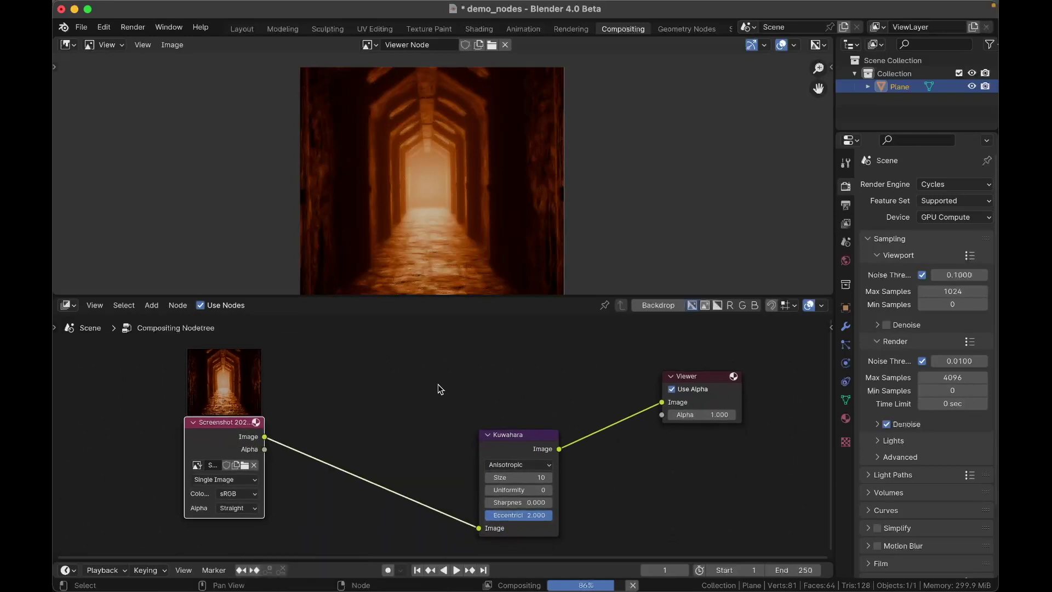
{"action": "key", "text": "shift+a"}
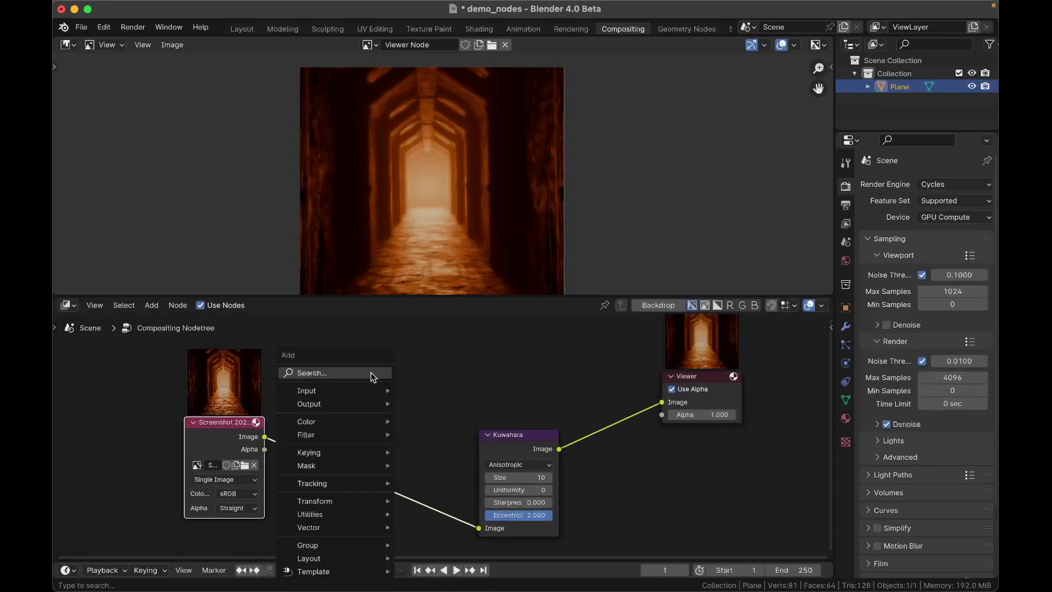
{"action": "key", "text": "Escape"}
{"action": "key", "text": "shift+a"}
{"action": "left_click", "coordinate": [432, 378]}
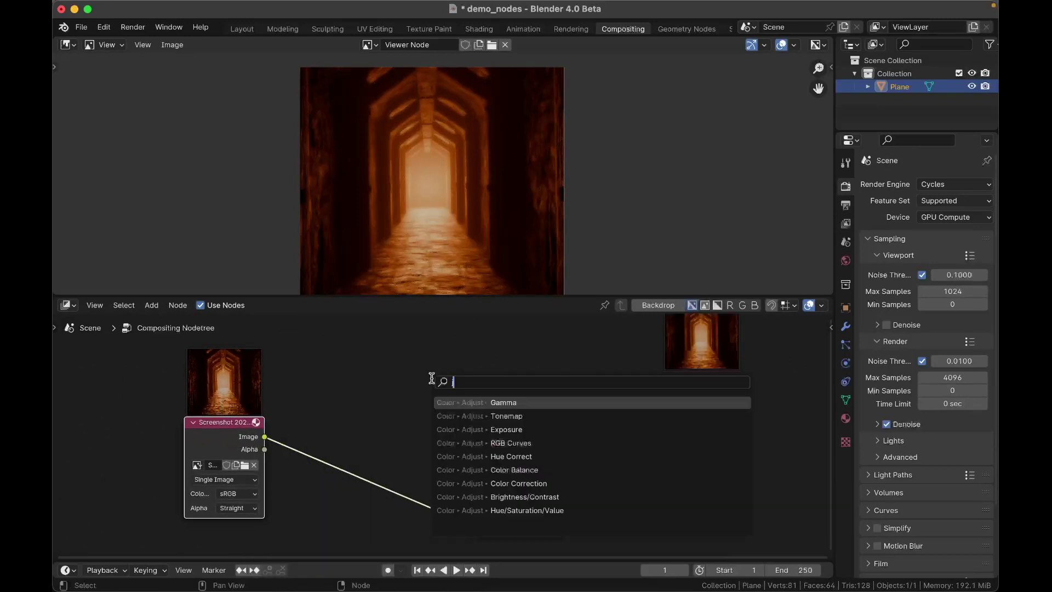
{"action": "type", "text": "jdjdnf"}
{"action": "key", "text": "BackSpace"}
{"action": "key", "text": "BackSpace"}
{"action": "key", "text": "BackSpace"}
{"action": "key", "text": "BackSpace"}
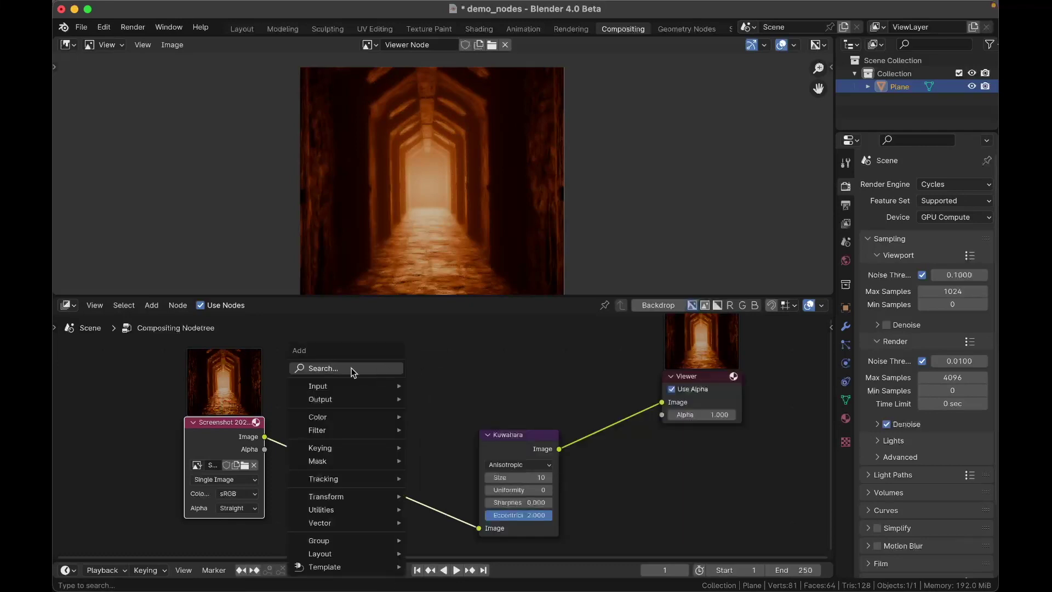
{"action": "left_click", "coordinate": [350, 367]}
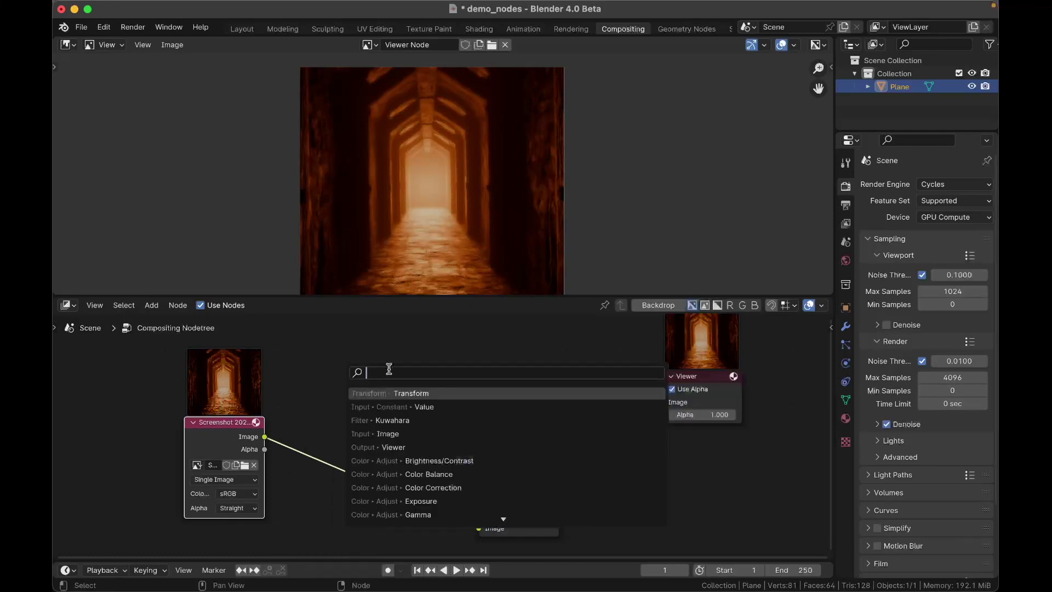
{"action": "key", "text": "Escape"}
Insert an Alpha Over node on the link between the image and Kuwahara nodes, and mute the Kuwahara node
{"action": "key", "text": "shift+a"}
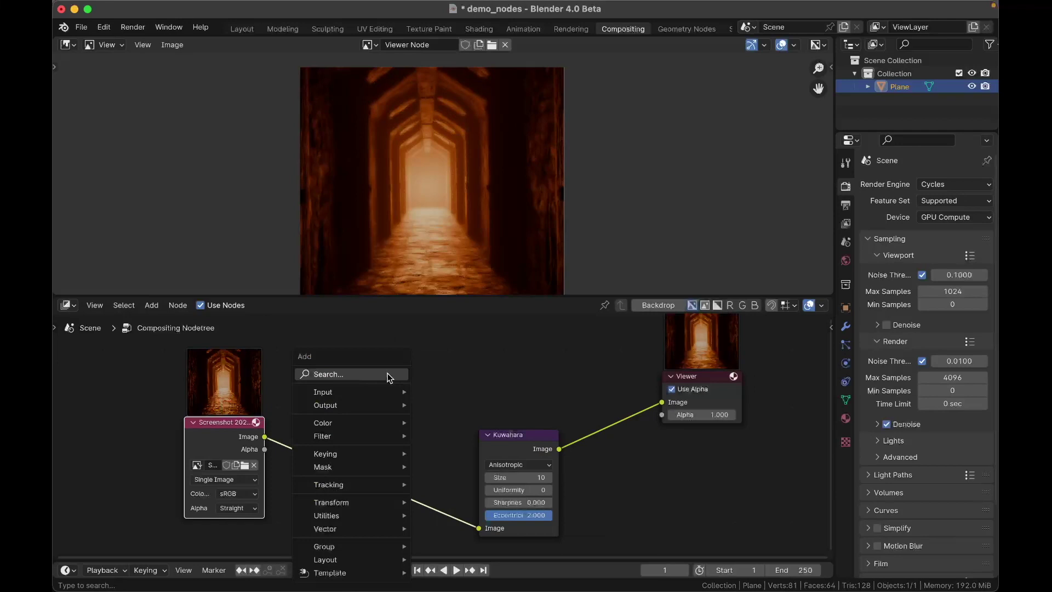
{"action": "type", "text": "alp"}
{"action": "key", "text": "Down"}
{"action": "key", "text": "Down"}
{"action": "key", "text": "Return"}
{"action": "left_click", "coordinate": [436, 413]}
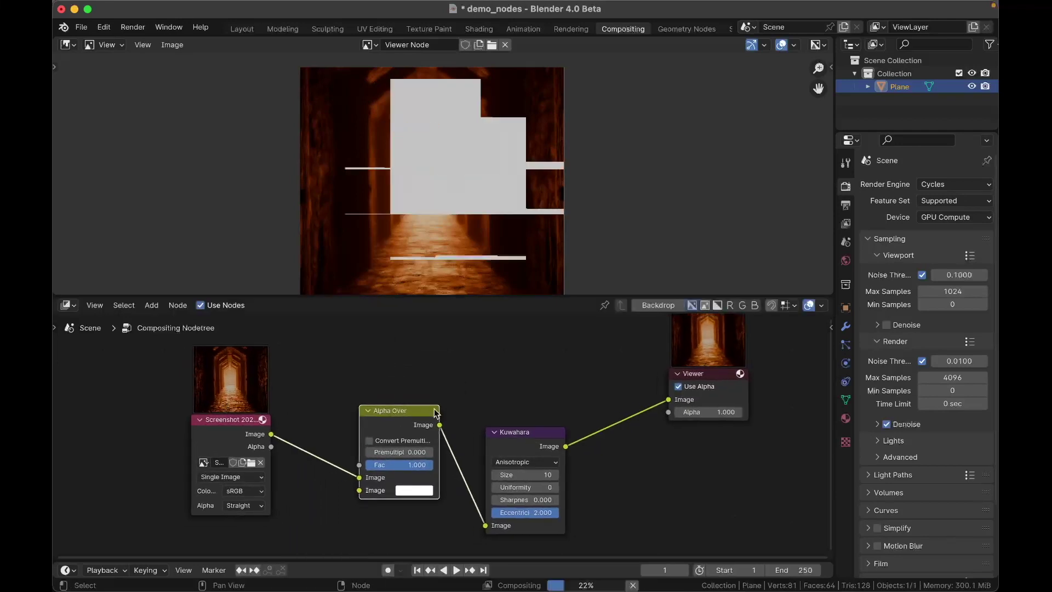
{"action": "left_click_drag", "start_coordinate": [420, 412], "coordinate": [405, 423]}
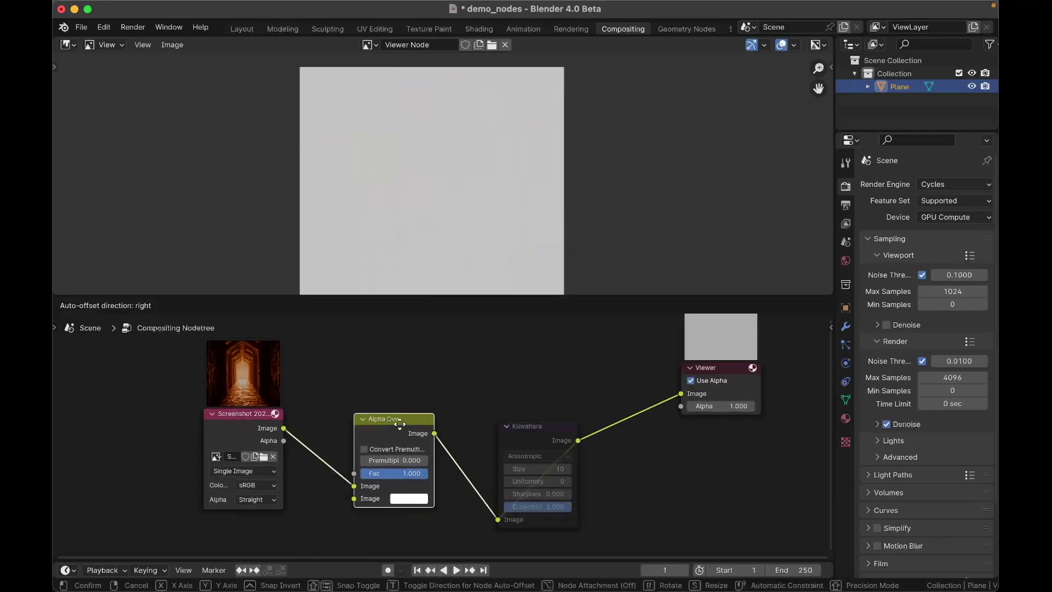
Insert a Mix node on the link between the Kuwahara and Viewer nodes and turn on its preview
{"action": "scroll", "coordinate": [338, 465], "scroll_direction": "right", "scroll_amount": 3}
{"action": "scroll", "coordinate": [439, 415], "scroll_direction": "down", "scroll_amount": 1}
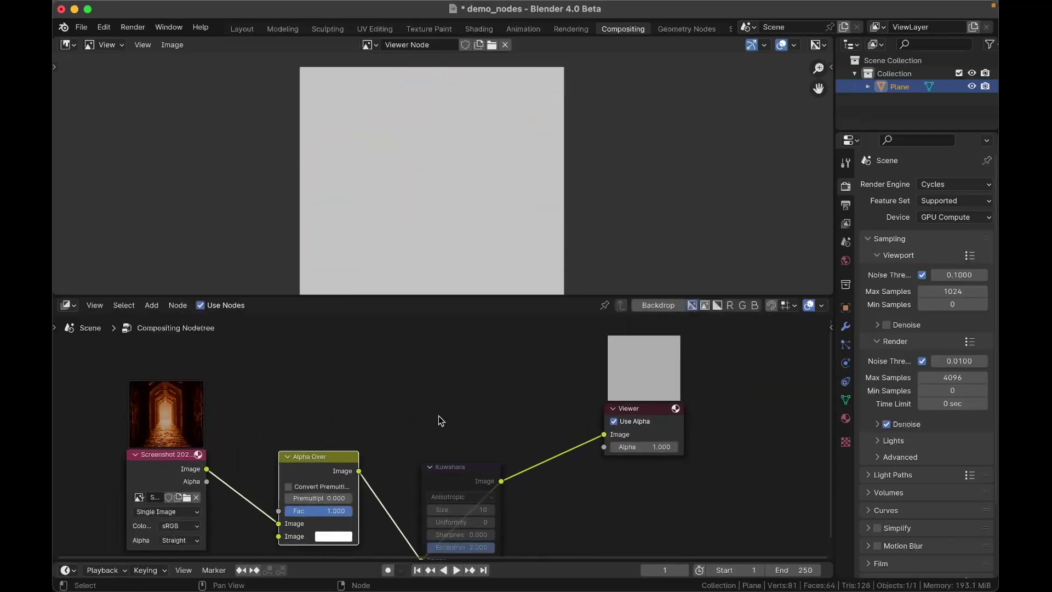
{"action": "key", "text": "shift+a"}
{"action": "type", "text": "mix"}
{"action": "key", "text": "Return"}
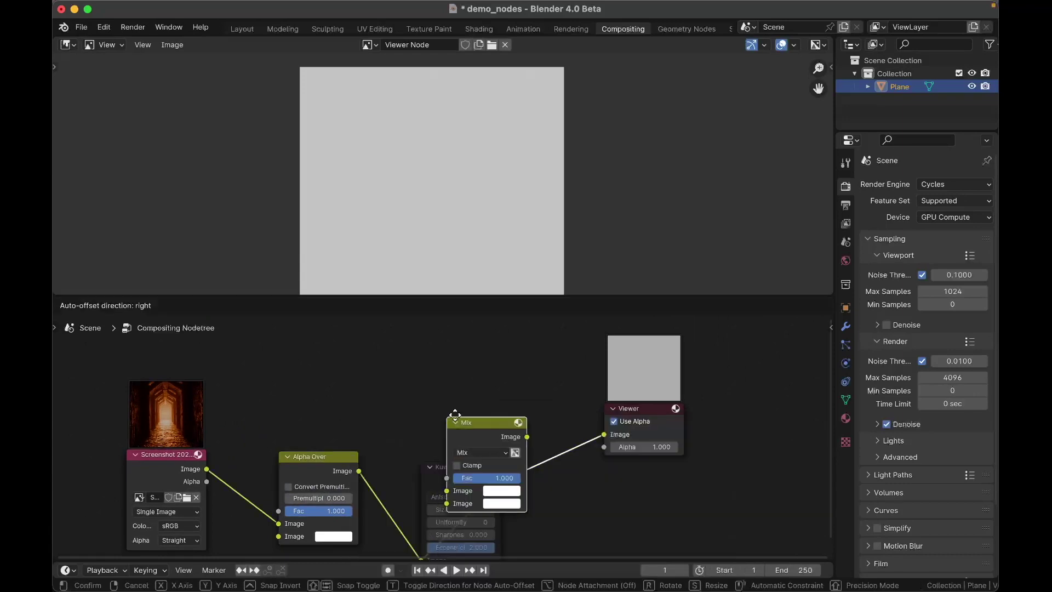
{"action": "left_click", "coordinate": [548, 455]}
{"action": "scroll", "coordinate": [618, 407], "scroll_direction": "right", "scroll_amount": 2}
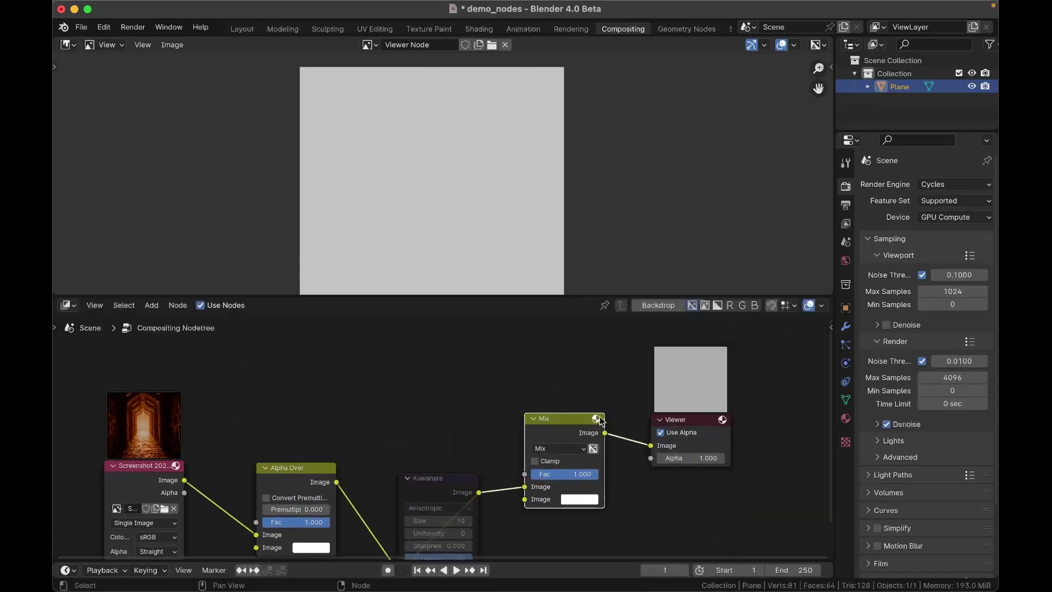
{"action": "left_click", "coordinate": [596, 418]}
{"action": "scroll", "coordinate": [596, 418], "scroll_direction": "up", "scroll_amount": 2}
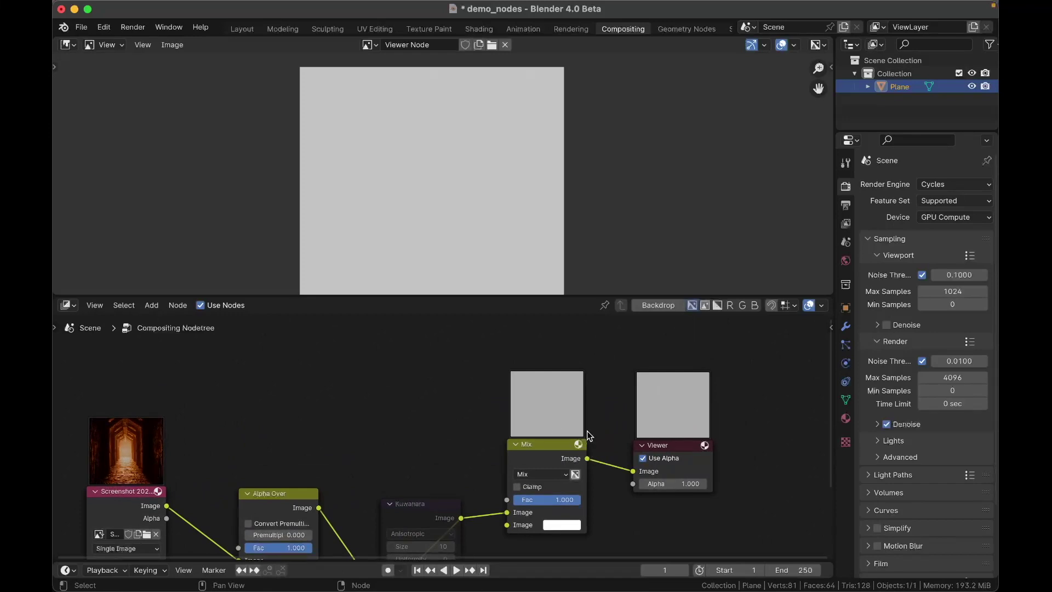
Switch to the Geometry Nodes workspace
{"action": "key", "text": "ctrl+Page_Down"}
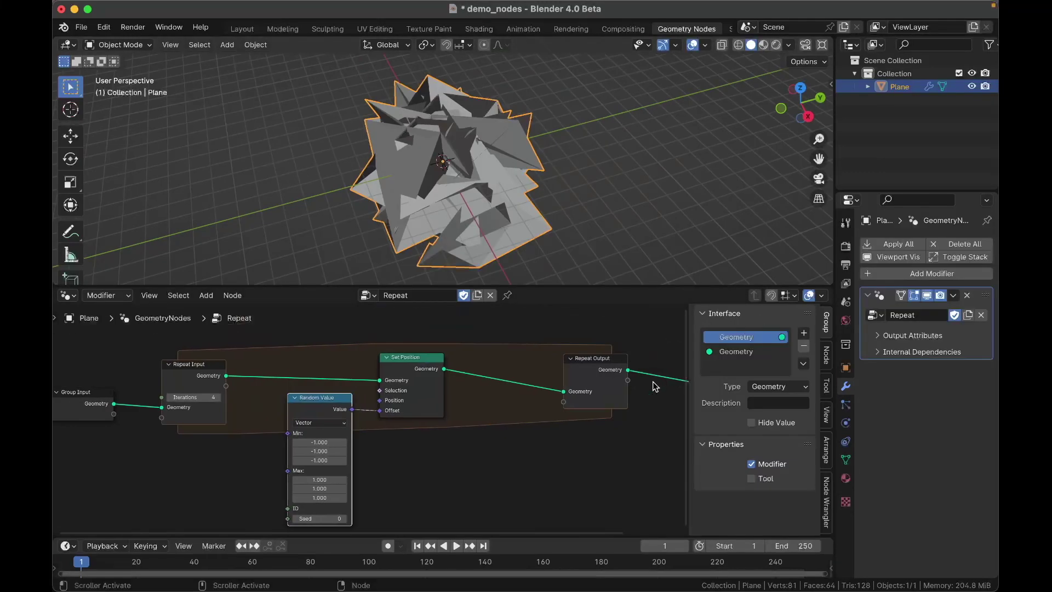
Hide the node editor's sidebar and move the Repeat Input node slightly closer to the Set Position node
{"action": "key", "text": "n"}
{"action": "scroll", "coordinate": [688, 386], "scroll_direction": "right", "scroll_amount": 2}
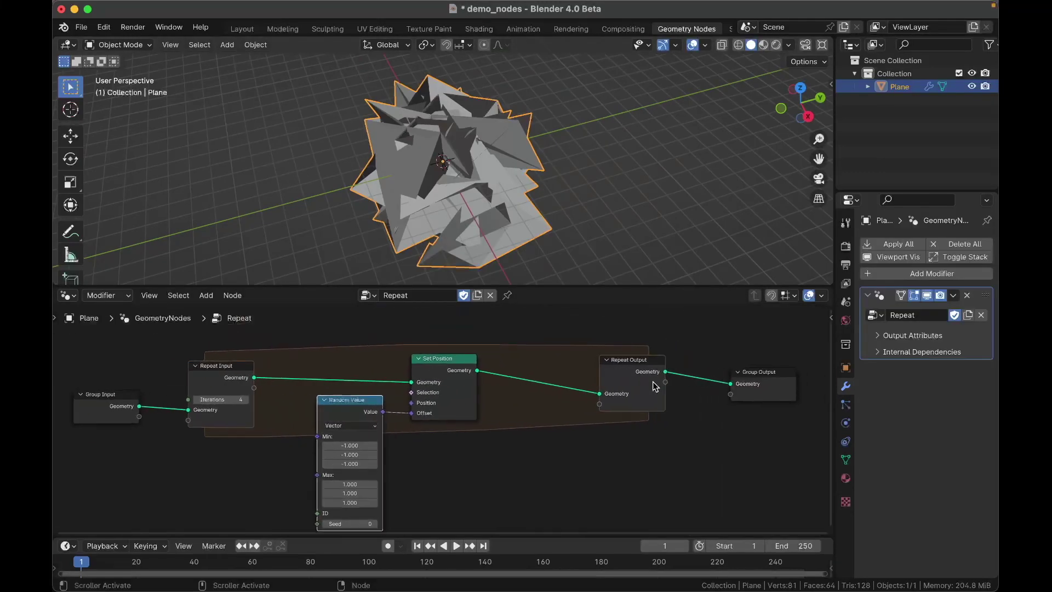
{"action": "scroll", "coordinate": [689, 385], "scroll_direction": "up", "scroll_amount": 2}
{"action": "scroll", "coordinate": [626, 386], "scroll_direction": "down", "scroll_amount": 1}
{"action": "left_click_drag", "start_coordinate": [229, 379], "coordinate": [250, 373]}
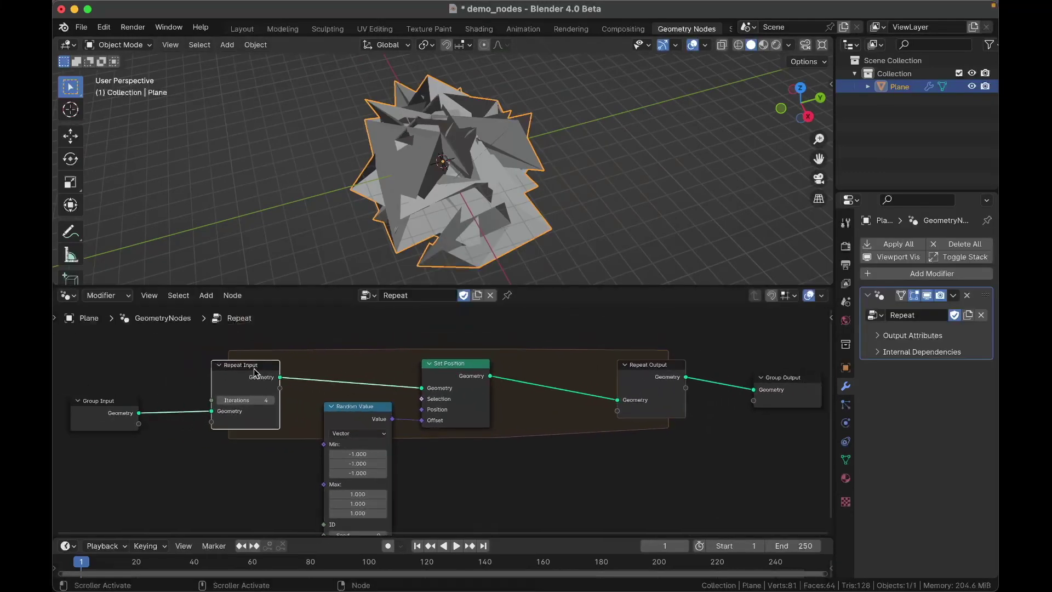
{"action": "middle_click_drag", "start_coordinate": [605, 465], "coordinate": [582, 458]}
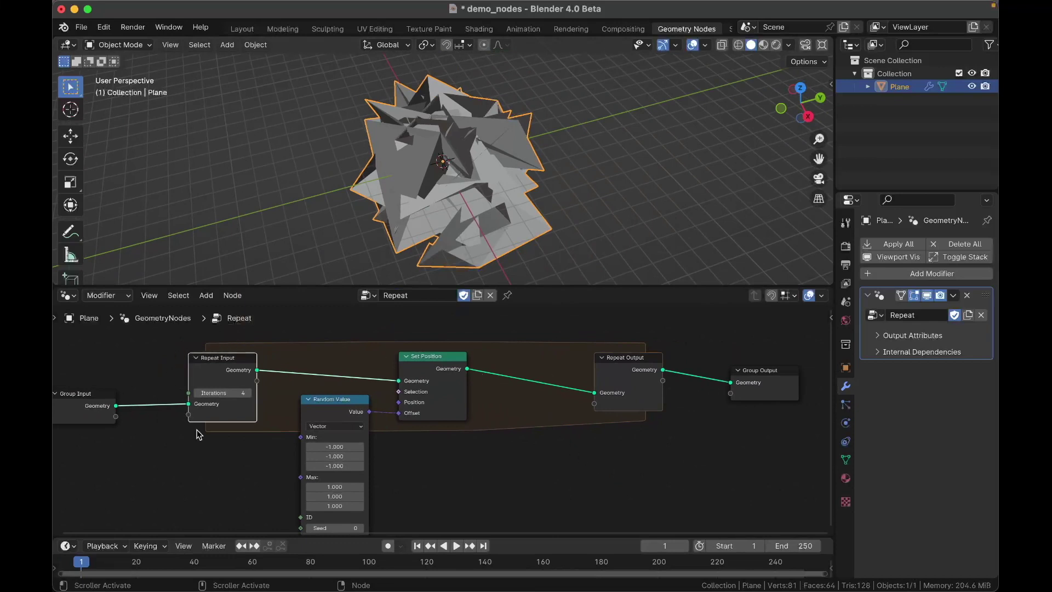
{"action": "key", "text": "shift+a"}
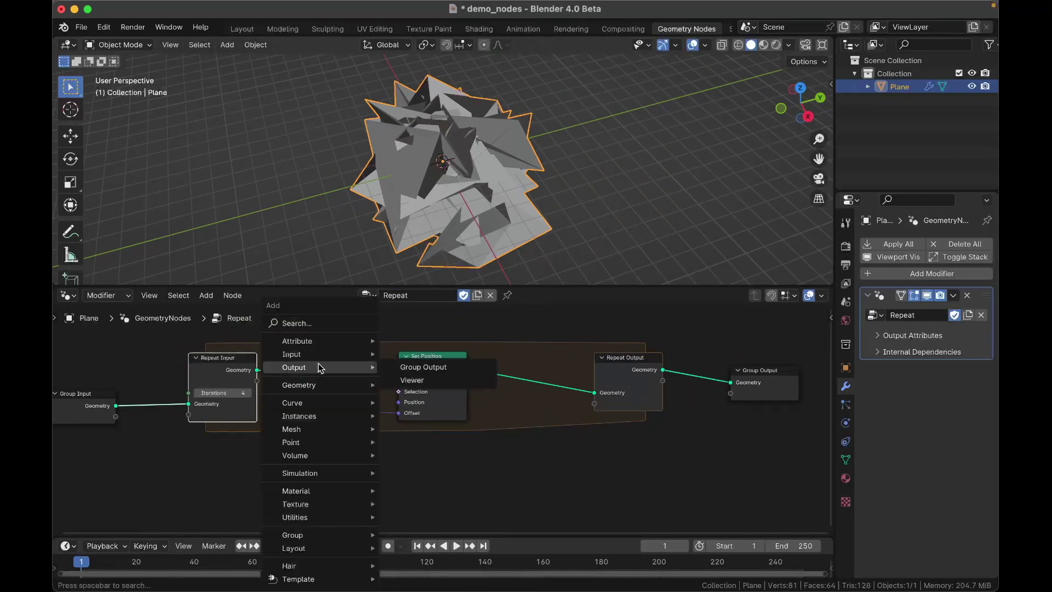
{"action": "type", "text": "rep"}
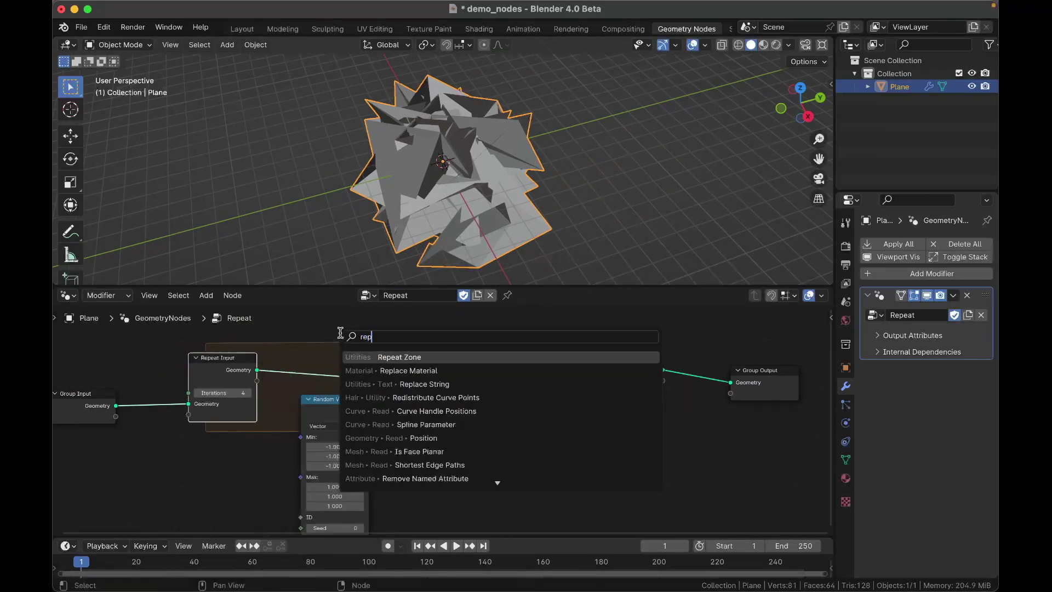
{"action": "key", "text": "BackSpace"}
{"action": "key", "text": "BackSpace"}
{"action": "key", "text": "BackSpace"}
{"action": "left_click", "coordinate": [311, 320]}
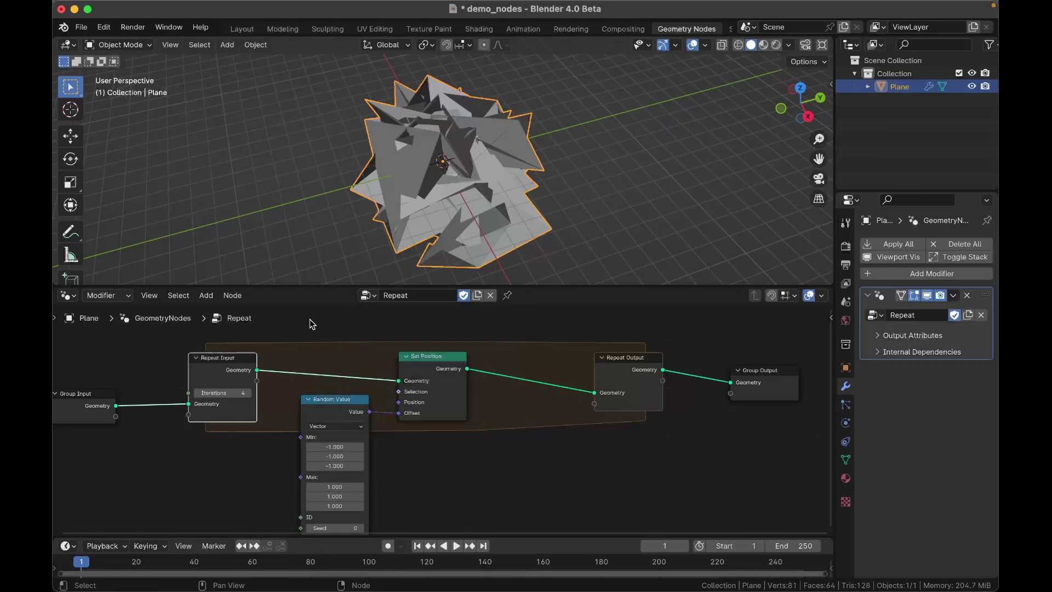
Nudge the Random Value node slightly within the repeat zone's node layout
{"action": "key", "text": "Home"}
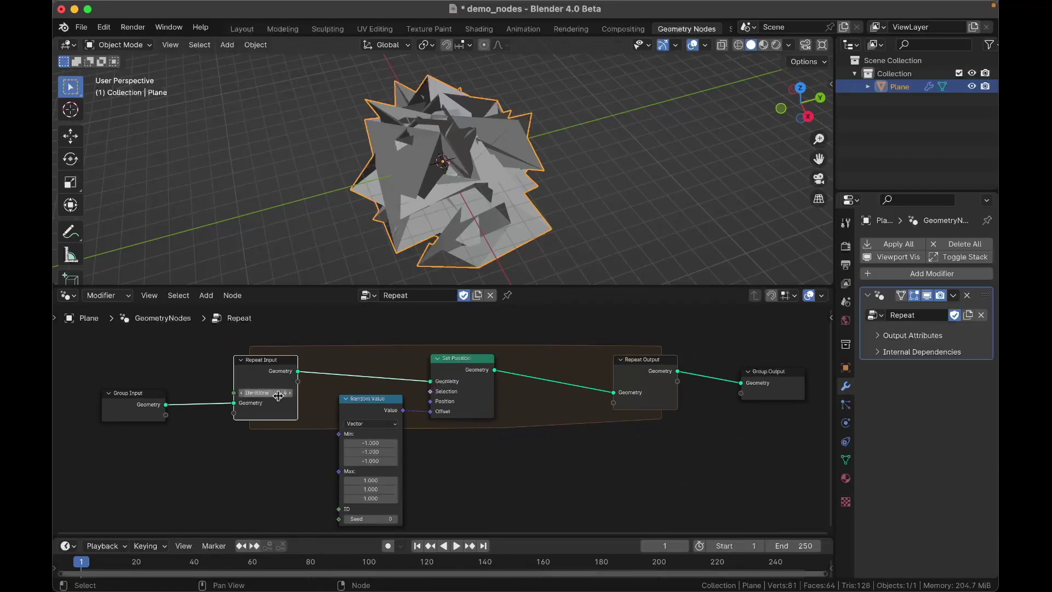
{"action": "scroll", "coordinate": [263, 444], "scroll_direction": "up", "scroll_amount": 1}
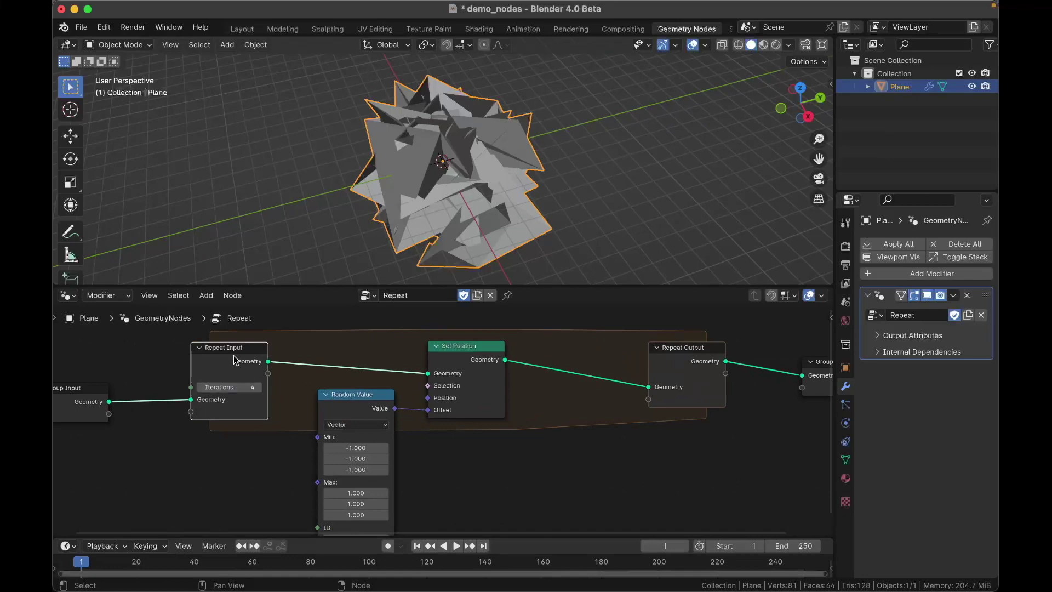
{"action": "scroll", "coordinate": [233, 355], "scroll_direction": "right", "scroll_amount": 1}
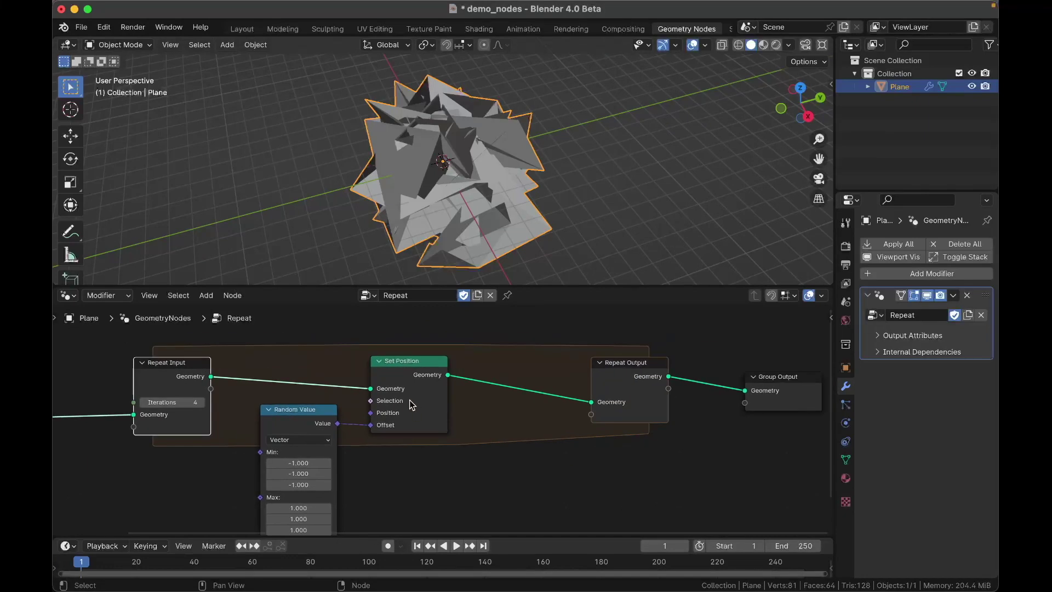
{"action": "scroll", "coordinate": [421, 404], "scroll_direction": "down", "scroll_amount": 2}
{"action": "left_click_drag", "start_coordinate": [298, 404], "coordinate": [297, 396]}
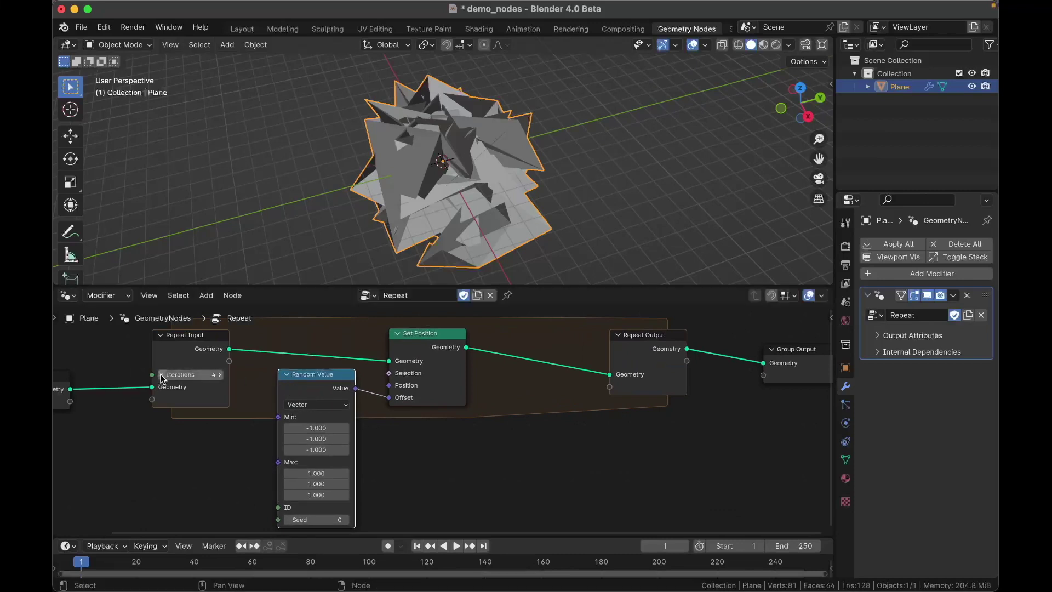
Lower the repeat zone's iterations to 0 and raise them step by step to 8
{"action": "left_click", "coordinate": [161, 375]}
{"action": "left_click", "coordinate": [161, 375]}
{"action": "left_click", "coordinate": [161, 375]}
{"action": "left_click", "coordinate": [161, 375]}
{"action": "left_click", "coordinate": [221, 376]}
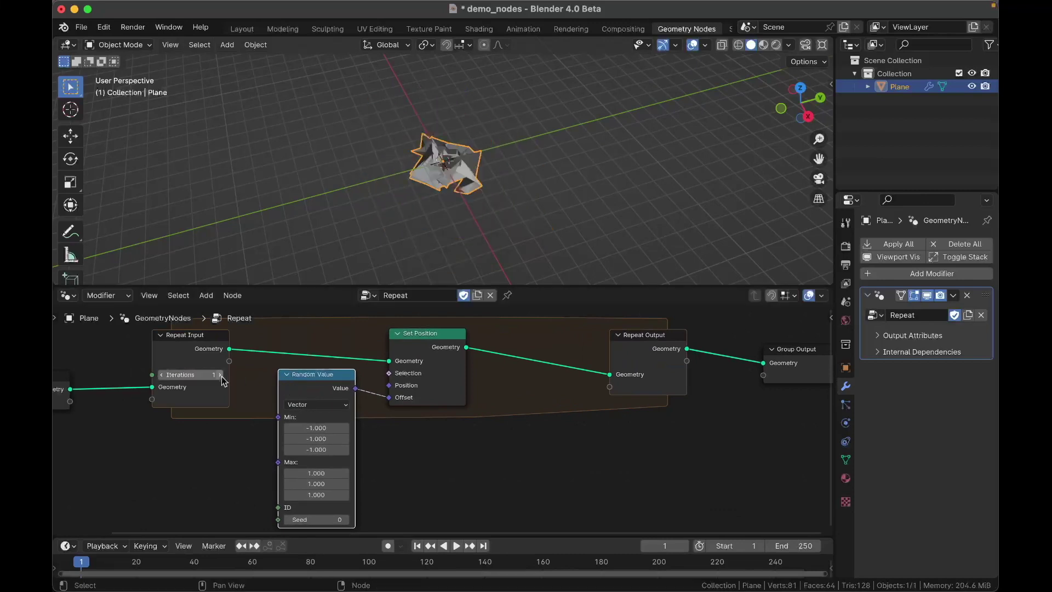
{"action": "left_click", "coordinate": [221, 376]}
{"action": "left_click", "coordinate": [220, 376]}
{"action": "left_click", "coordinate": [220, 376]}
{"action": "left_click", "coordinate": [220, 375]}
{"action": "left_click", "coordinate": [220, 376]}
{"action": "left_click", "coordinate": [220, 376]}
{"action": "left_click", "coordinate": [220, 376]}
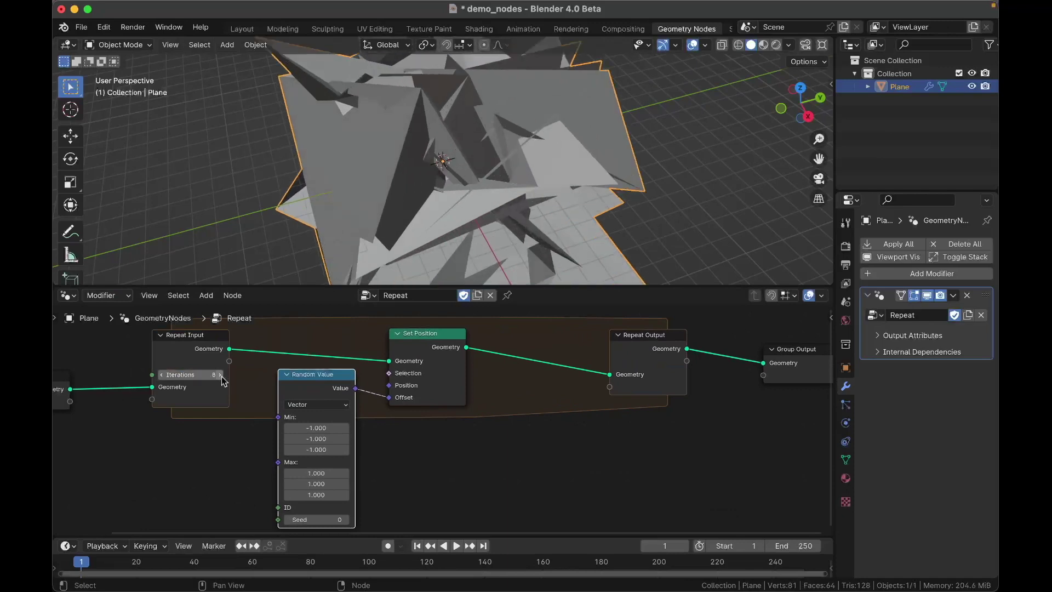
Reduce the repeat zone's iterations one at a time to 0 and raise them by one
{"action": "left_click", "coordinate": [163, 375]}
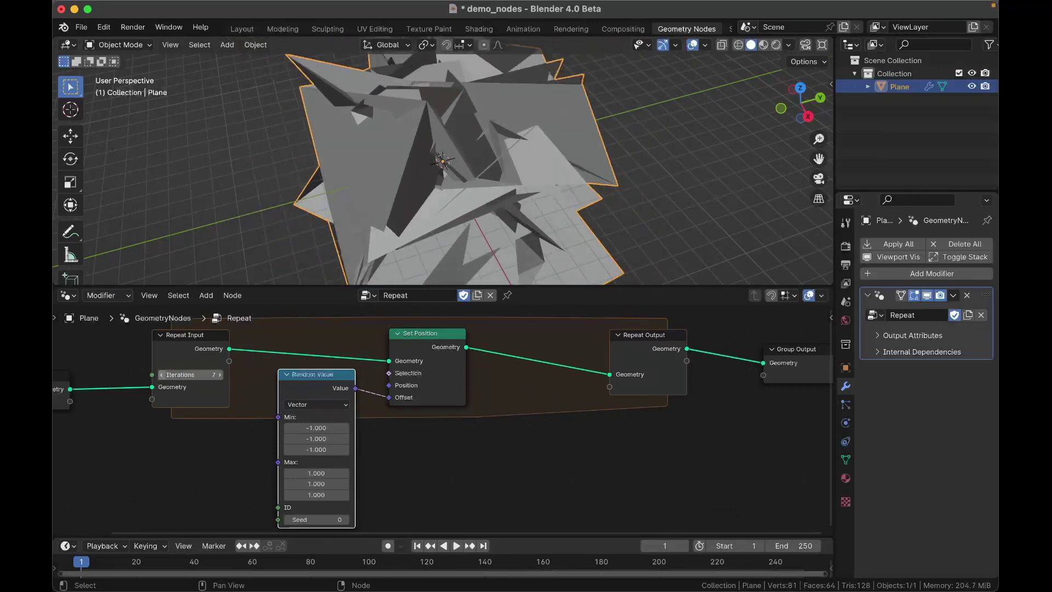
{"action": "left_click", "coordinate": [161, 374]}
{"action": "left_click", "coordinate": [161, 375]}
{"action": "left_click", "coordinate": [161, 375]}
{"action": "left_click", "coordinate": [161, 375]}
{"action": "left_click", "coordinate": [162, 374]}
{"action": "left_click", "coordinate": [162, 375]}
{"action": "left_click", "coordinate": [161, 374]}
{"action": "scroll", "coordinate": [160, 378], "scroll_direction": "up", "scroll_amount": 2}
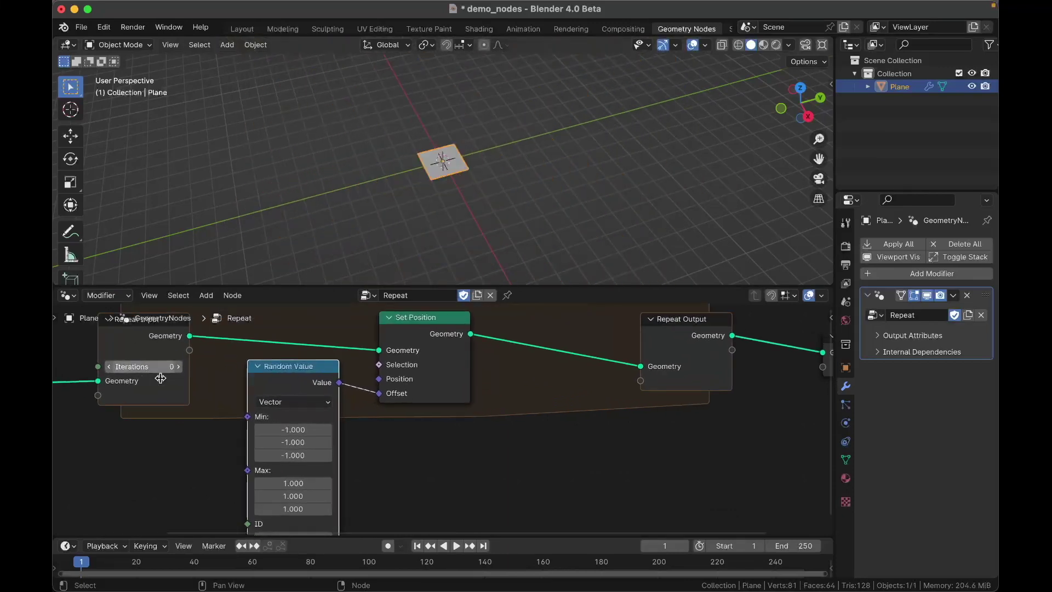
{"action": "left_click", "coordinate": [178, 366]}
Adjust the Value node feeding Iterations and Seed, and place the node just below the Group Input node
{"action": "scroll", "coordinate": [180, 373], "scroll_direction": "down", "scroll_amount": 2}
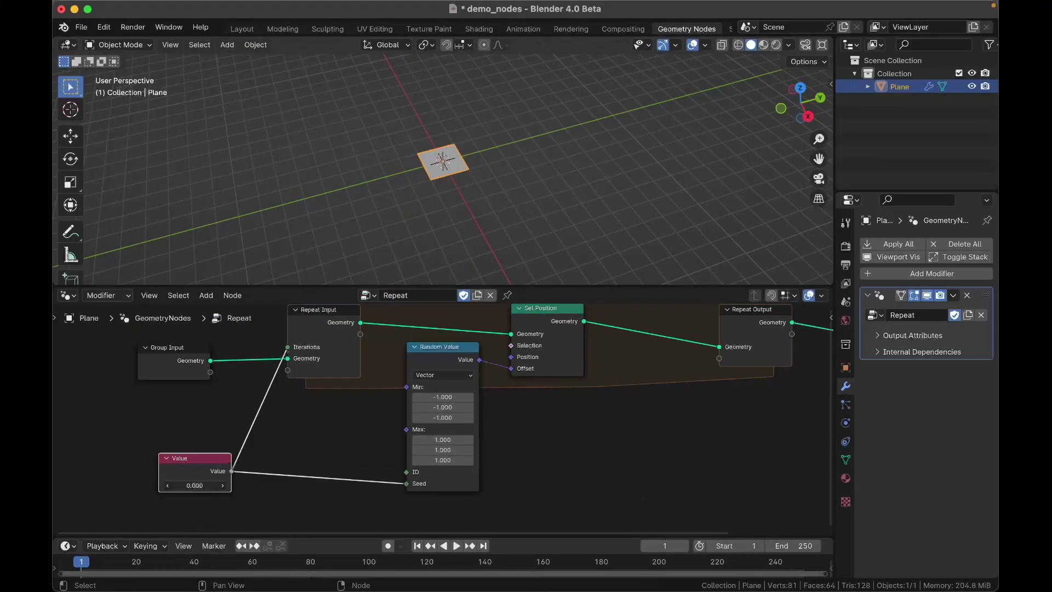
{"action": "mouse_move", "coordinate": [195, 485]}
{"action": "left_mouse_down"}
{"action": "mouse_move", "coordinate": [258, 486]}
{"action": "mouse_move", "coordinate": [189, 485]}
{"action": "left_mouse_up"}
{"action": "scroll", "coordinate": [299, 430], "scroll_direction": "down", "scroll_amount": 2}
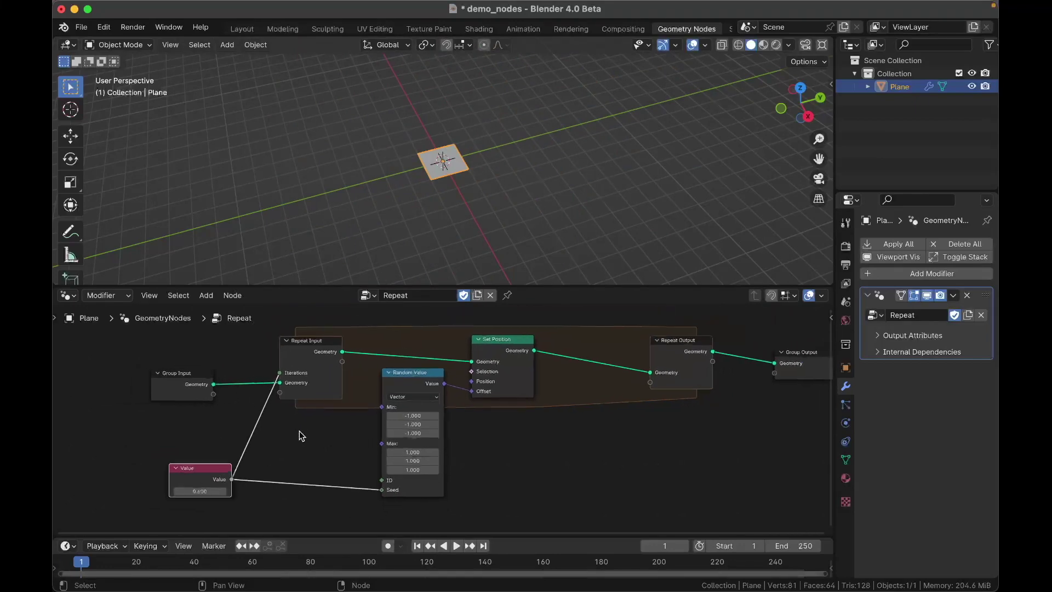
{"action": "scroll", "coordinate": [299, 430], "scroll_direction": "down", "scroll_amount": 1}
{"action": "scroll", "coordinate": [300, 431], "scroll_direction": "left", "scroll_amount": 2}
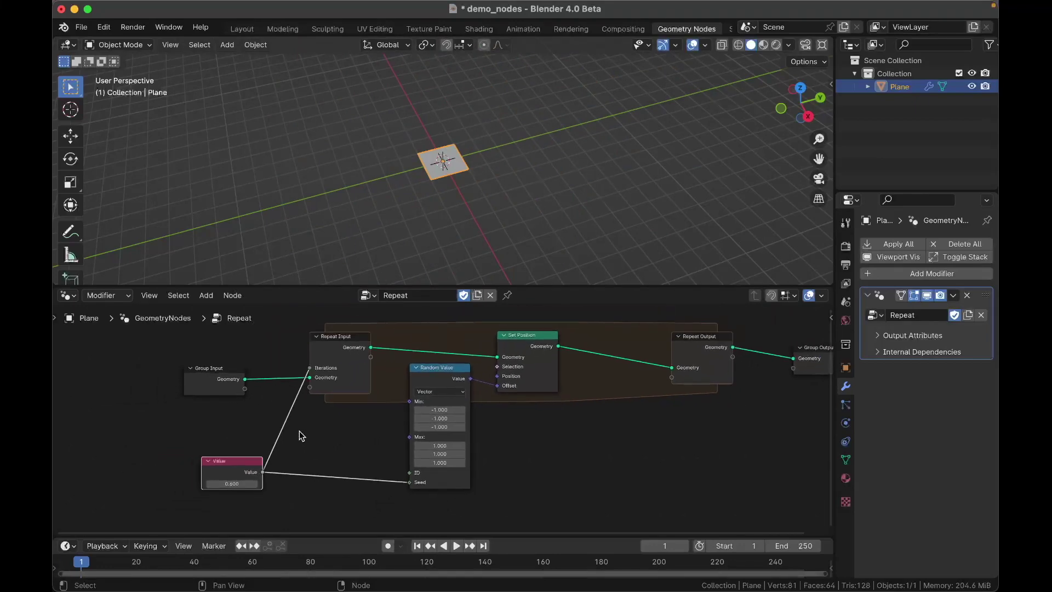
{"action": "scroll", "coordinate": [299, 430], "scroll_direction": "right", "scroll_amount": 2}
{"action": "left_click_drag", "start_coordinate": [211, 473], "coordinate": [196, 434]}
{"action": "left_click_drag", "start_coordinate": [196, 434], "coordinate": [194, 433]}
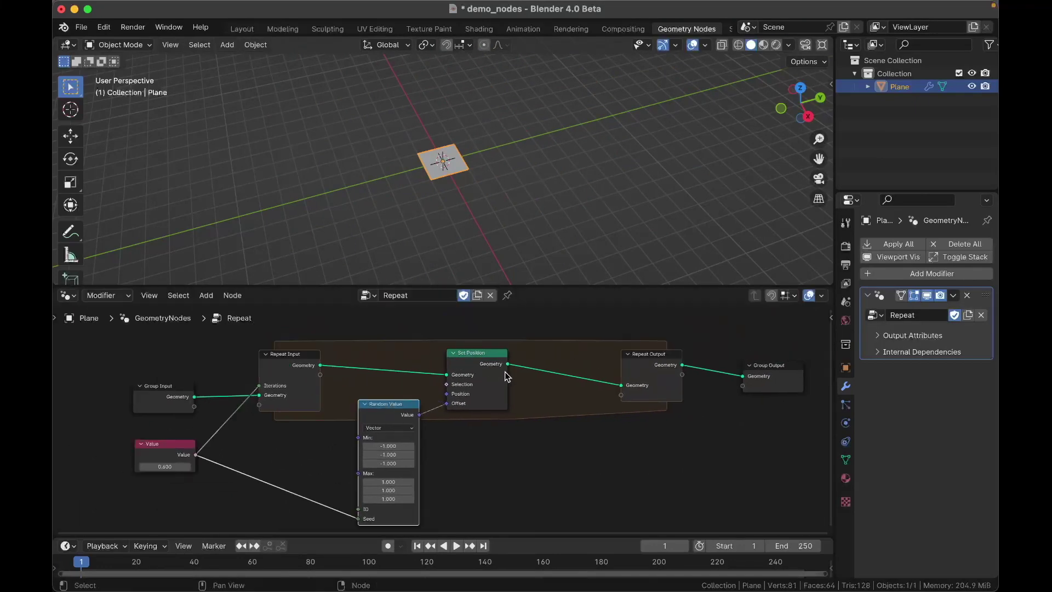
Move the Set Position node slightly closer to Repeat Output and the Random Value node up toward the repeat zone
{"action": "left_click_drag", "start_coordinate": [487, 351], "coordinate": [500, 351]}
{"action": "left_click", "coordinate": [394, 403]}
{"action": "left_click_drag", "start_coordinate": [395, 406], "coordinate": [402, 395]}
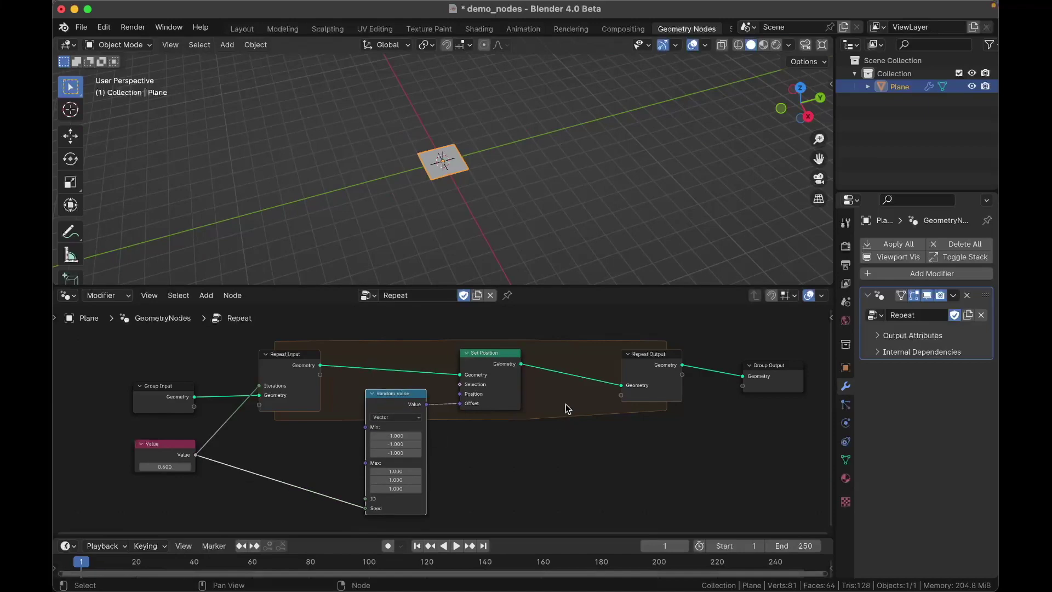
Insert a Set Shade Smooth node on the link between the Repeat Output and Group Output nodes
{"action": "scroll", "coordinate": [394, 371], "scroll_direction": "right", "scroll_amount": 2}
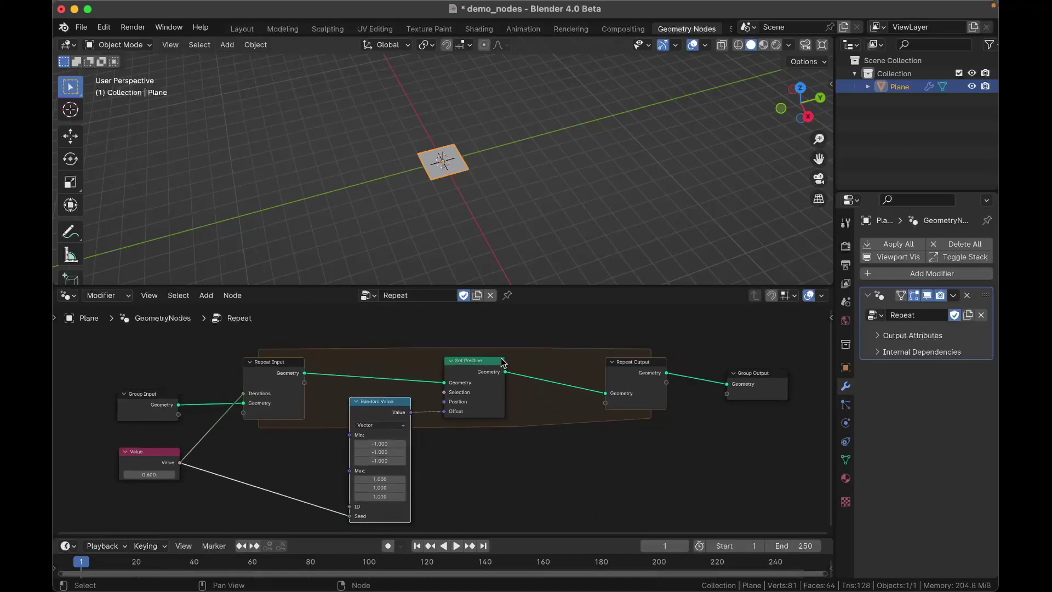
{"action": "scroll", "coordinate": [494, 364], "scroll_direction": "down", "scroll_amount": 1}
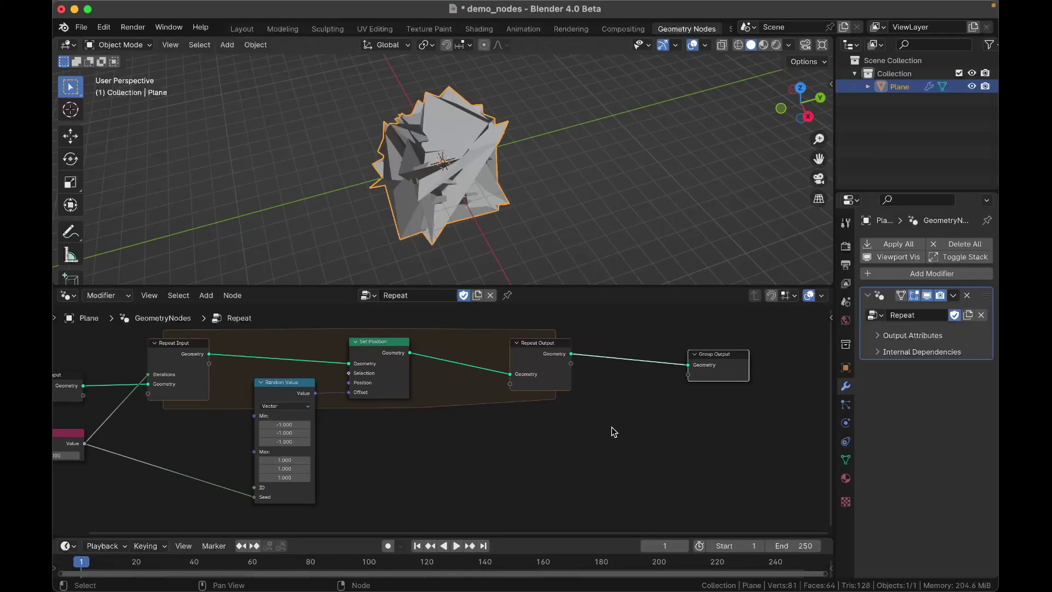
{"action": "scroll", "coordinate": [612, 432], "scroll_direction": "right", "scroll_amount": 5}
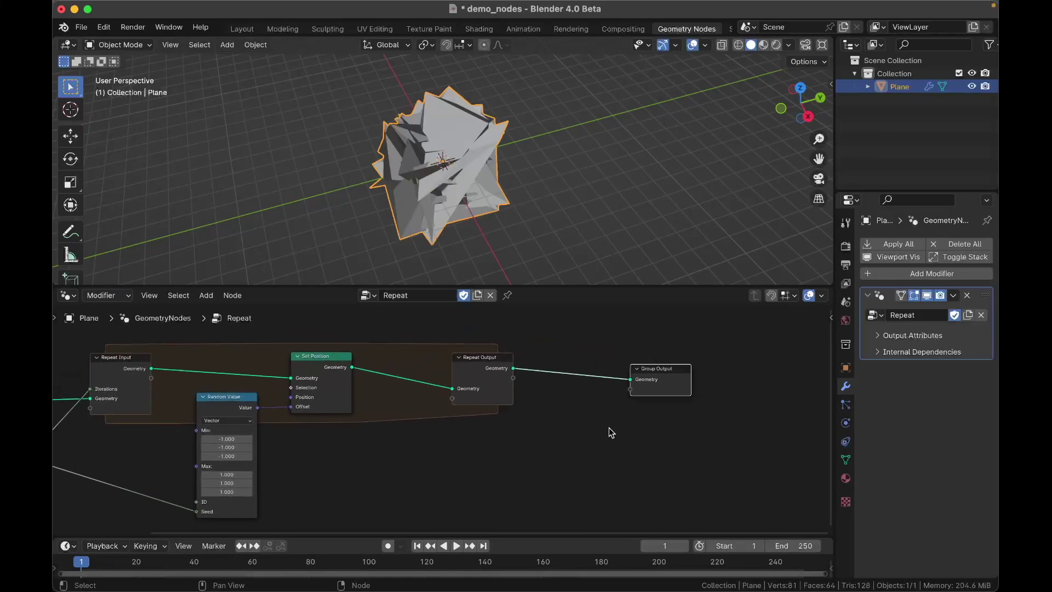
{"action": "key", "text": "shift+a"}
{"action": "type", "text": "set sha"}
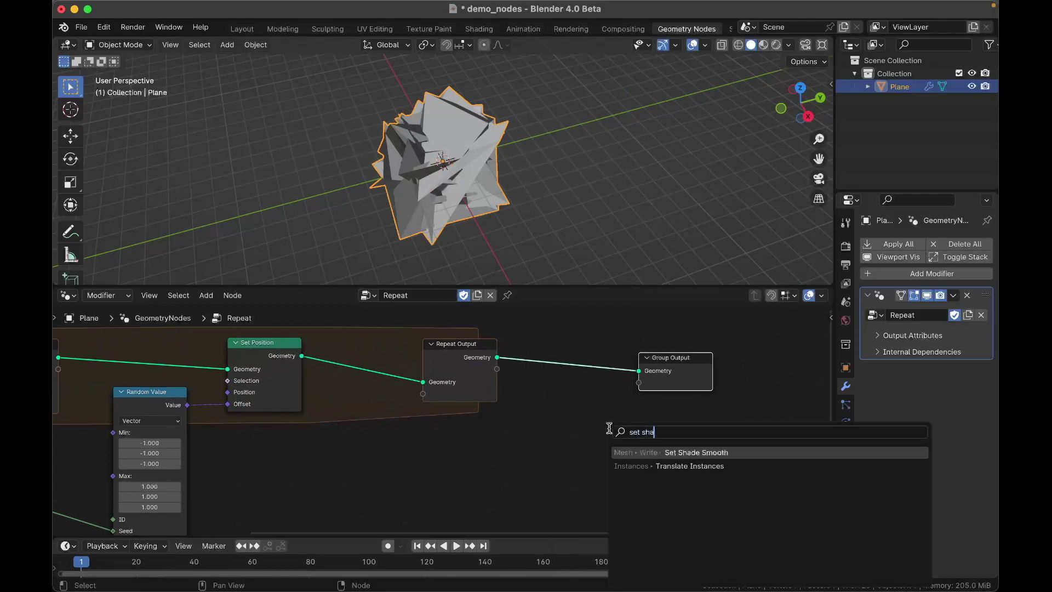
{"action": "key", "text": "Return"}
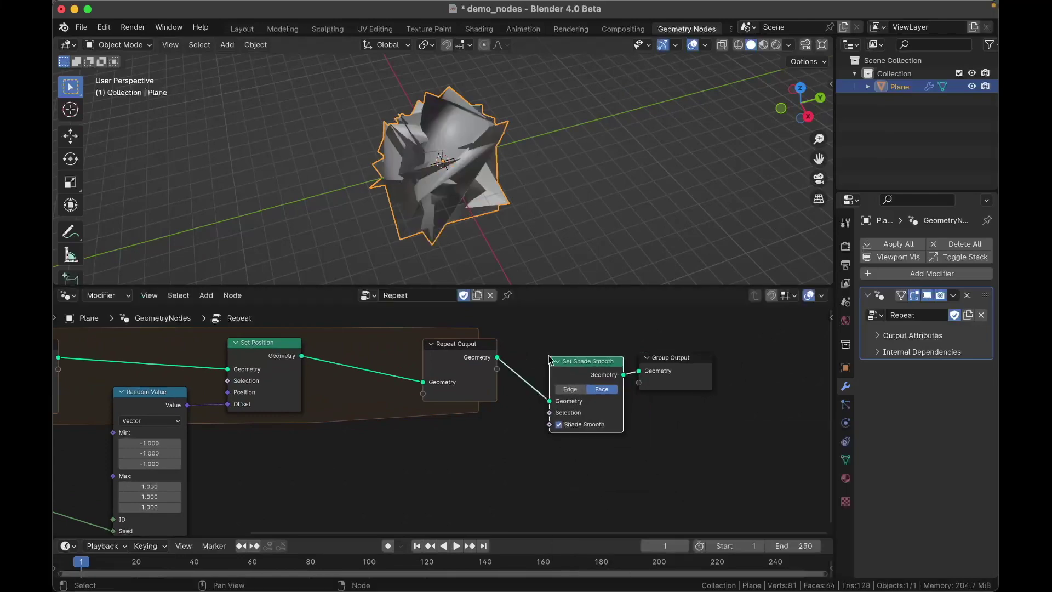
{"action": "left_click", "coordinate": [566, 338]}
View the smooth-shaded mesh from other angles, and switch the Set Shade Smooth node to Edge and back to Face
{"action": "scroll", "coordinate": [476, 172], "scroll_direction": "down", "scroll_amount": 3}
{"action": "scroll", "coordinate": [476, 171], "scroll_direction": "up", "scroll_amount": 4}
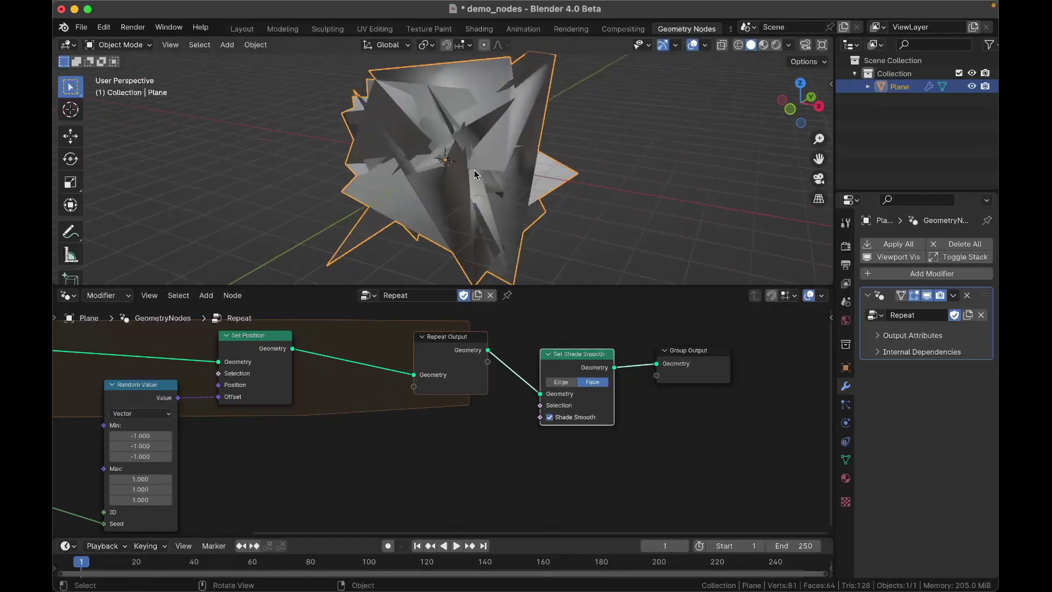
{"action": "scroll", "coordinate": [477, 171], "scroll_direction": "right", "scroll_amount": 3}
{"action": "scroll", "coordinate": [579, 447], "scroll_direction": "up", "scroll_amount": 2}
{"action": "scroll", "coordinate": [578, 399], "scroll_direction": "down", "scroll_amount": 3}
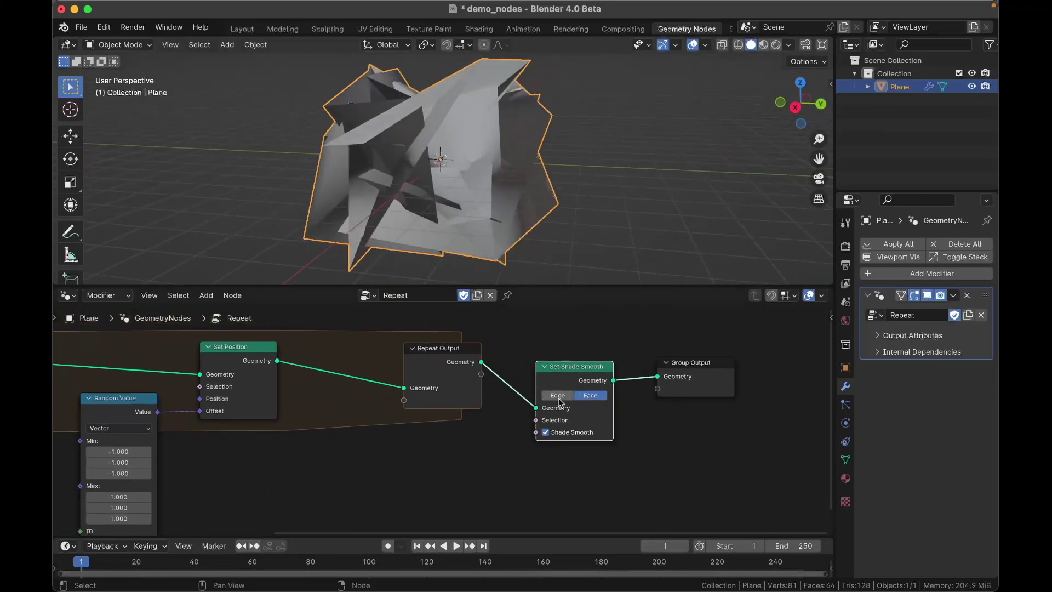
{"action": "left_click", "coordinate": [558, 395]}
{"action": "left_click", "coordinate": [590, 395]}
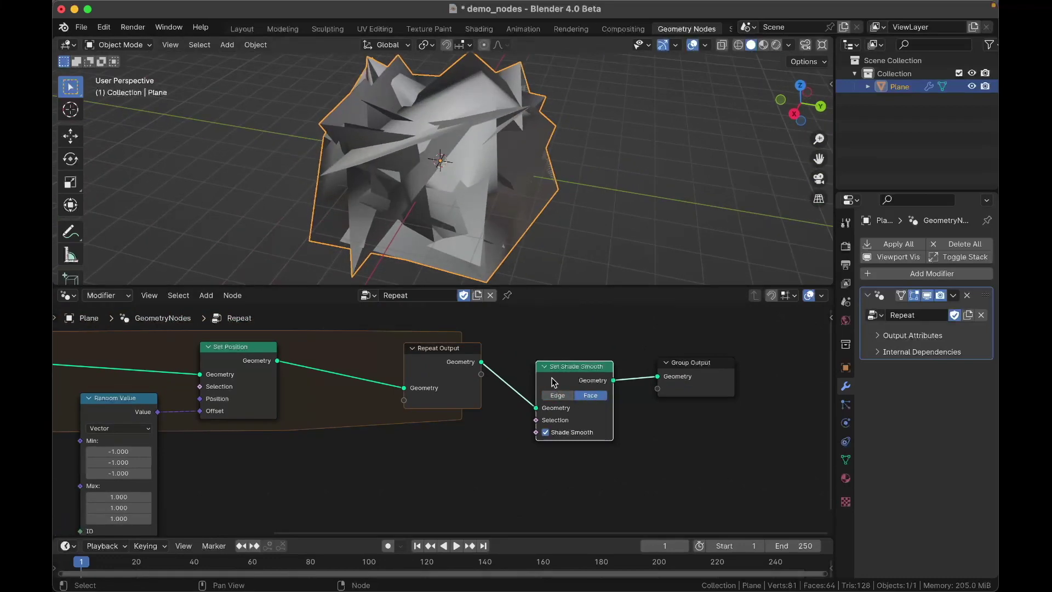
Shift the Set Shade Smooth node slightly and delete it, keeping Repeat Output linked to Group Output
{"action": "left_click_drag", "start_coordinate": [558, 375], "coordinate": [552, 368]}
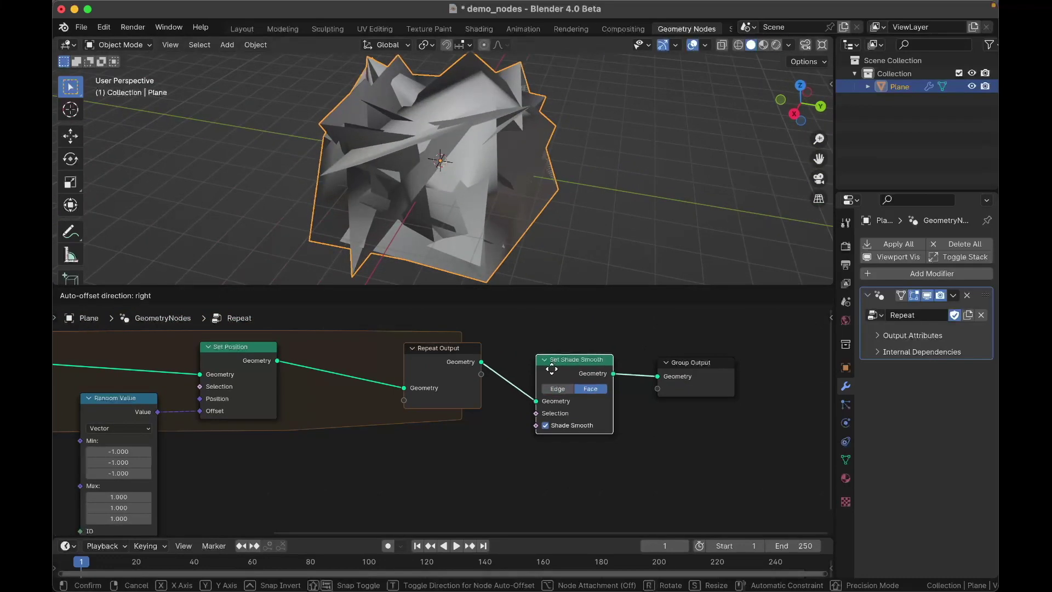
{"action": "scroll", "coordinate": [541, 417], "scroll_direction": "down", "scroll_amount": 1}
{"action": "scroll", "coordinate": [541, 417], "scroll_direction": "left", "scroll_amount": 1}
{"action": "scroll", "coordinate": [557, 228], "scroll_direction": "up", "scroll_amount": 3}
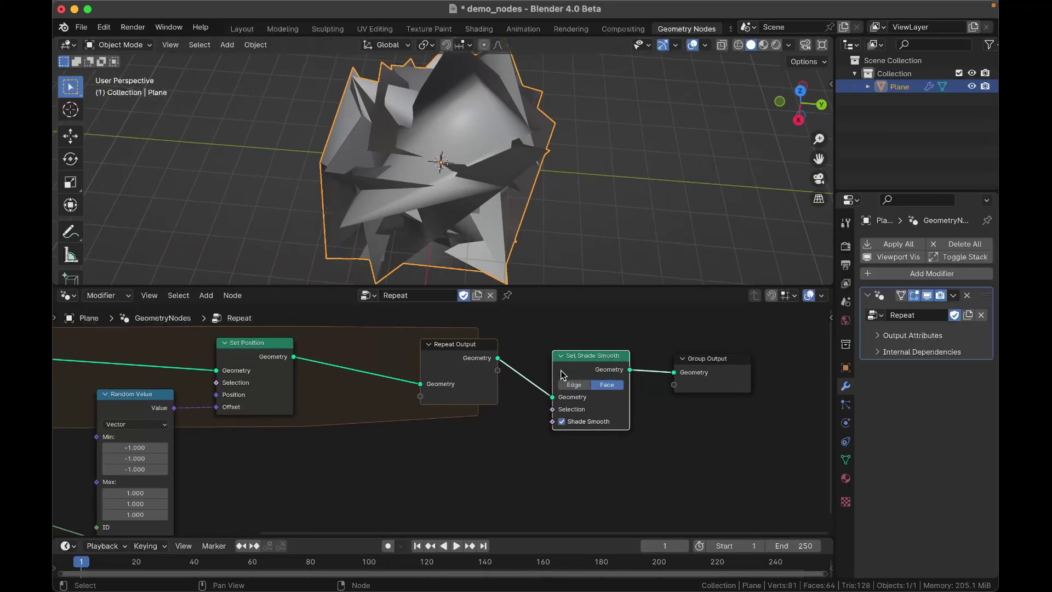
{"action": "key", "text": "ctrl+x"}
Move the Group Output node much farther away from the Repeat Output node
{"action": "scroll", "coordinate": [474, 422], "scroll_direction": "right", "scroll_amount": 3}
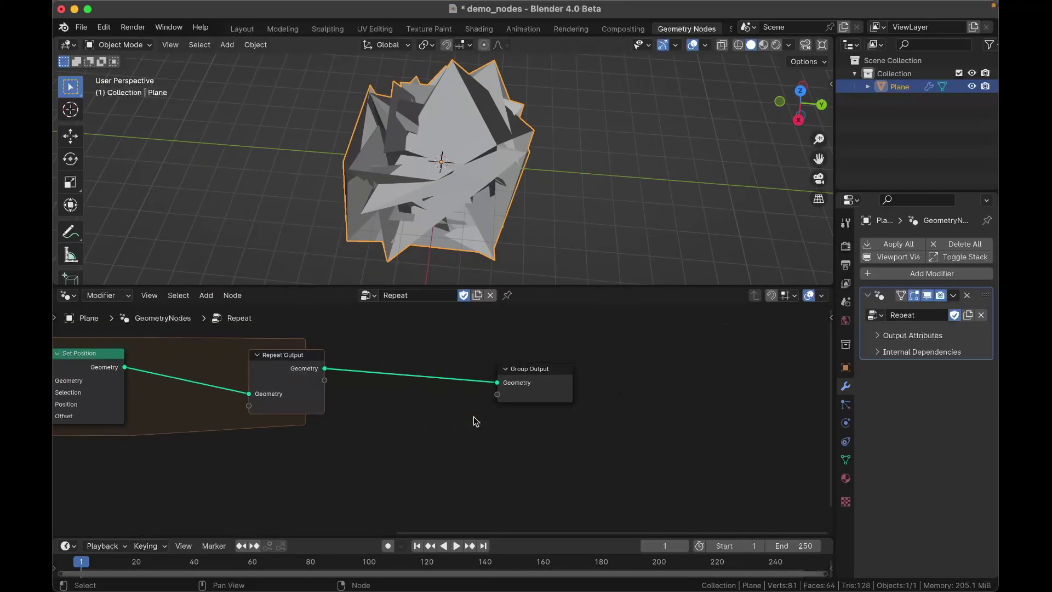
{"action": "scroll", "coordinate": [474, 422], "scroll_direction": "down", "scroll_amount": 2}
{"action": "left_click_drag", "start_coordinate": [529, 393], "coordinate": [674, 361]}
Add a Simulation Zone to the node tree in the gap between Repeat Output and Group Output
{"action": "scroll", "coordinate": [674, 361], "scroll_direction": "down", "scroll_amount": 3}
{"action": "scroll", "coordinate": [675, 362], "scroll_direction": "left", "scroll_amount": 1}
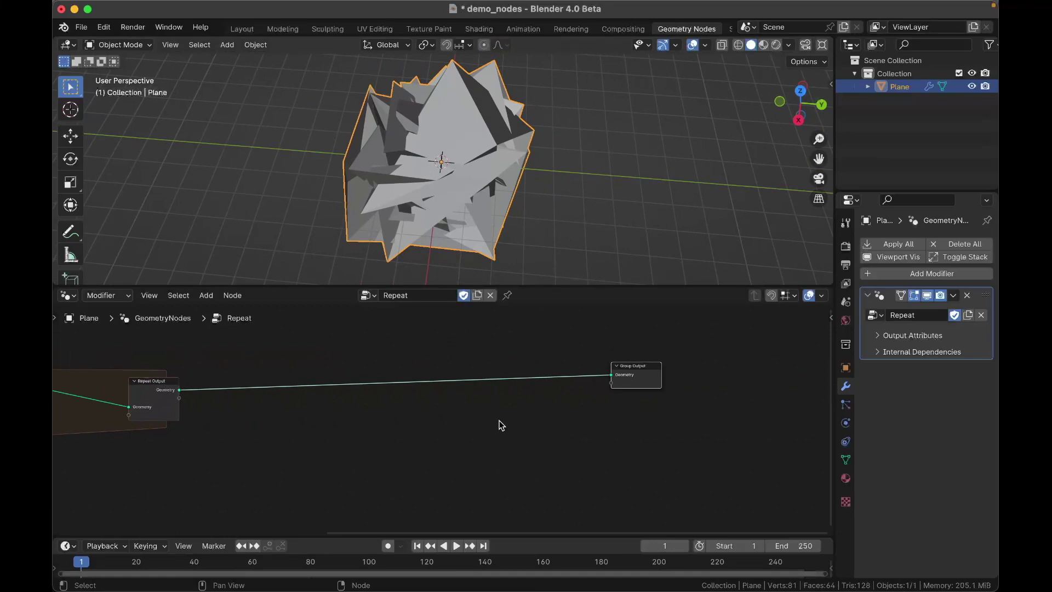
{"action": "key", "text": "shift+a"}
{"action": "type", "text": "sim"}
{"action": "key", "text": "Return"}
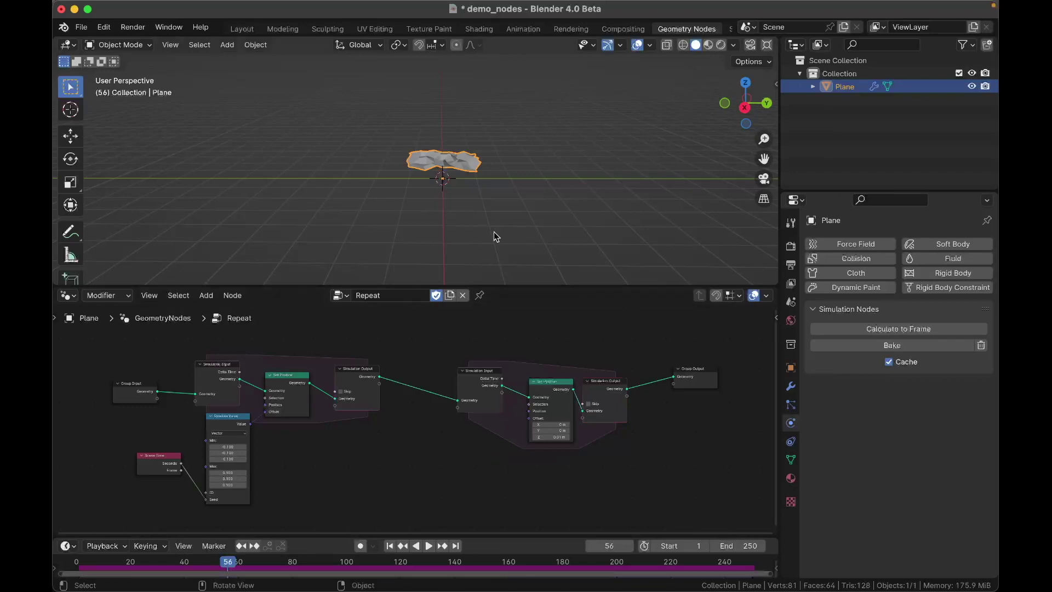
Play the animation of the two simulation zones from the first frame, stop it, and return to frame 1
{"action": "key", "text": "space"}
{"action": "key", "text": "space"}
{"action": "key", "text": "shift+Left"}
{"action": "key", "text": "space"}
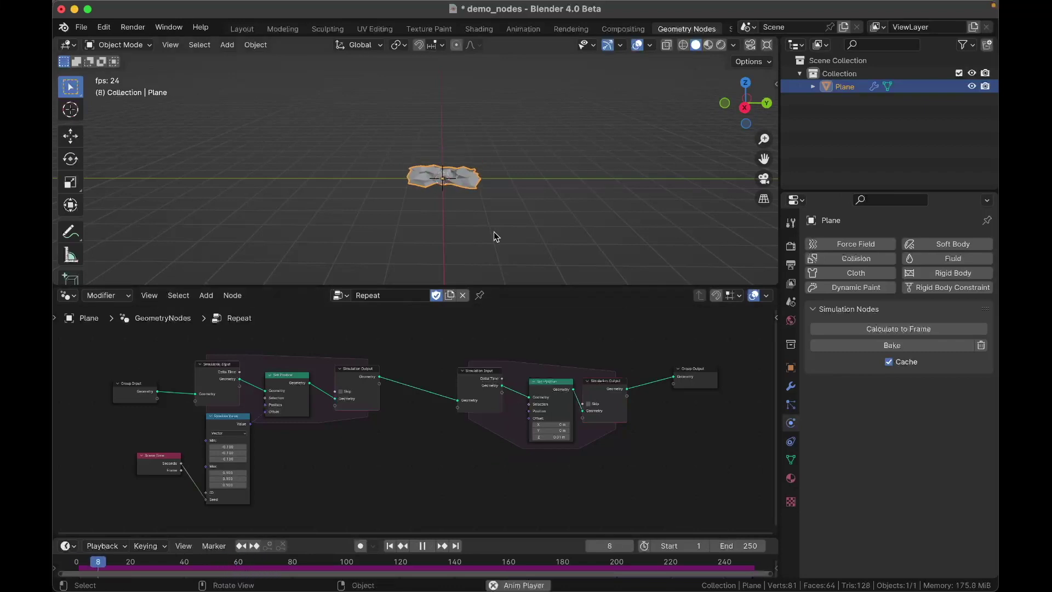
{"action": "key", "text": "space"}
{"action": "key", "text": "shift+Left"}
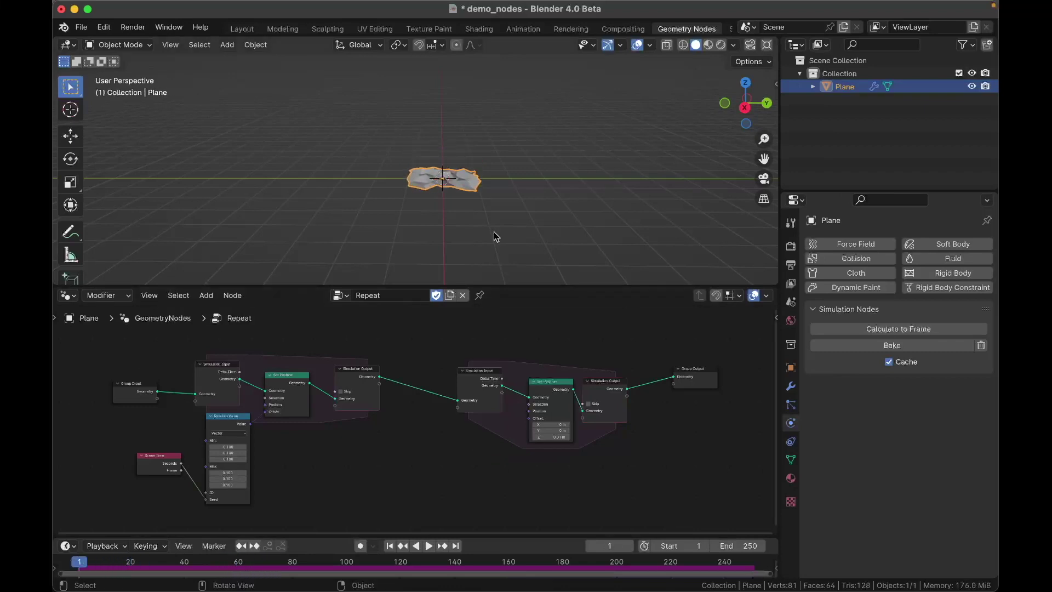
{"action": "scroll", "coordinate": [496, 150], "scroll_direction": "right", "scroll_amount": 10}
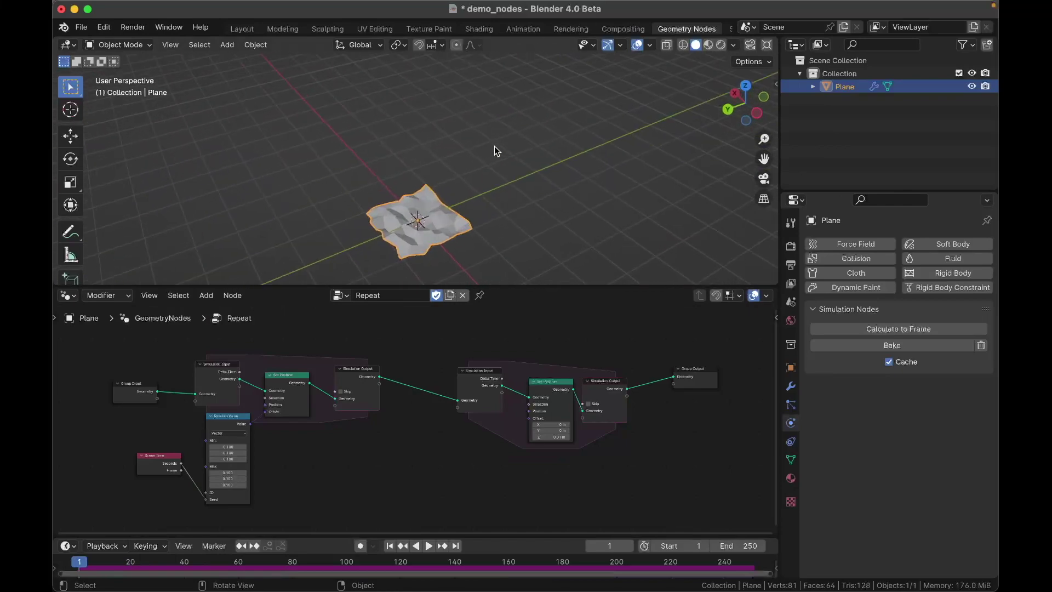
Move the Scene Time node to just beneath the Group Input node
{"action": "scroll", "coordinate": [498, 151], "scroll_direction": "up", "scroll_amount": 5}
{"action": "scroll", "coordinate": [494, 151], "scroll_direction": "left", "scroll_amount": 10}
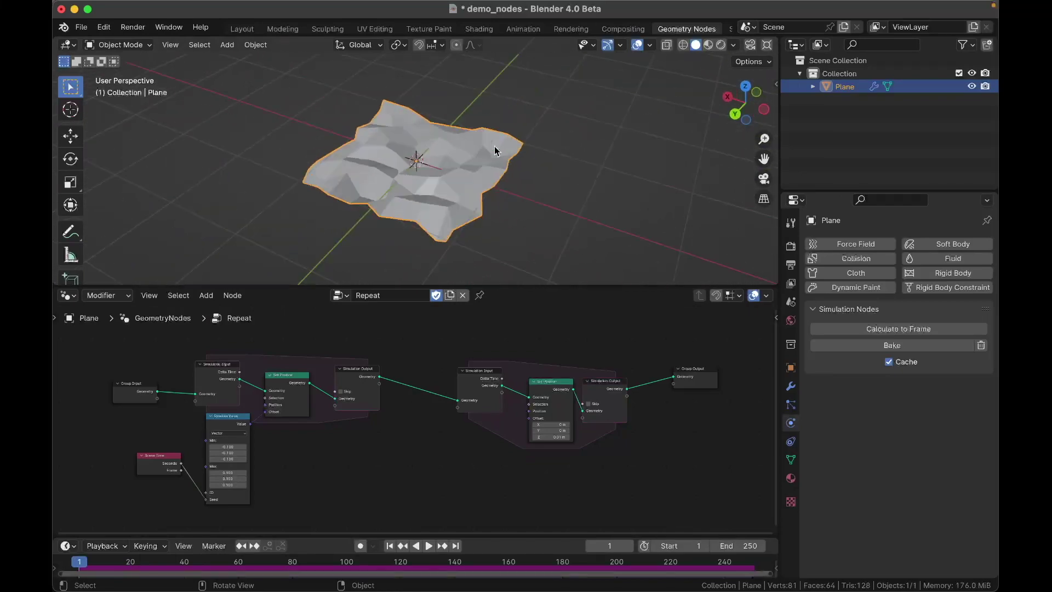
{"action": "middle_click_drag", "start_coordinate": [494, 149], "coordinate": [495, 150]}
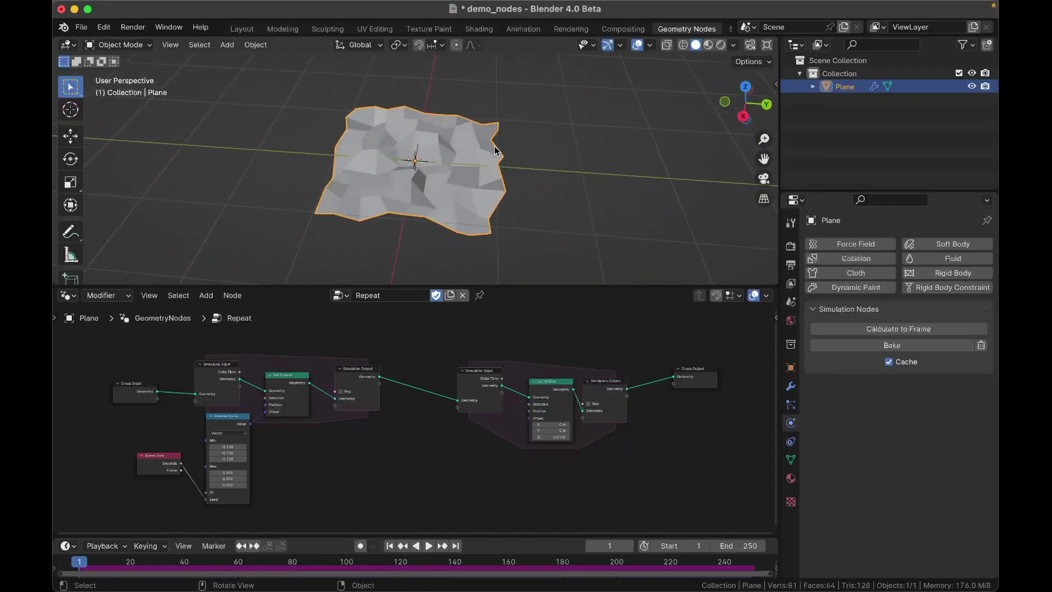
{"action": "scroll", "coordinate": [387, 378], "scroll_direction": "up", "scroll_amount": 1}
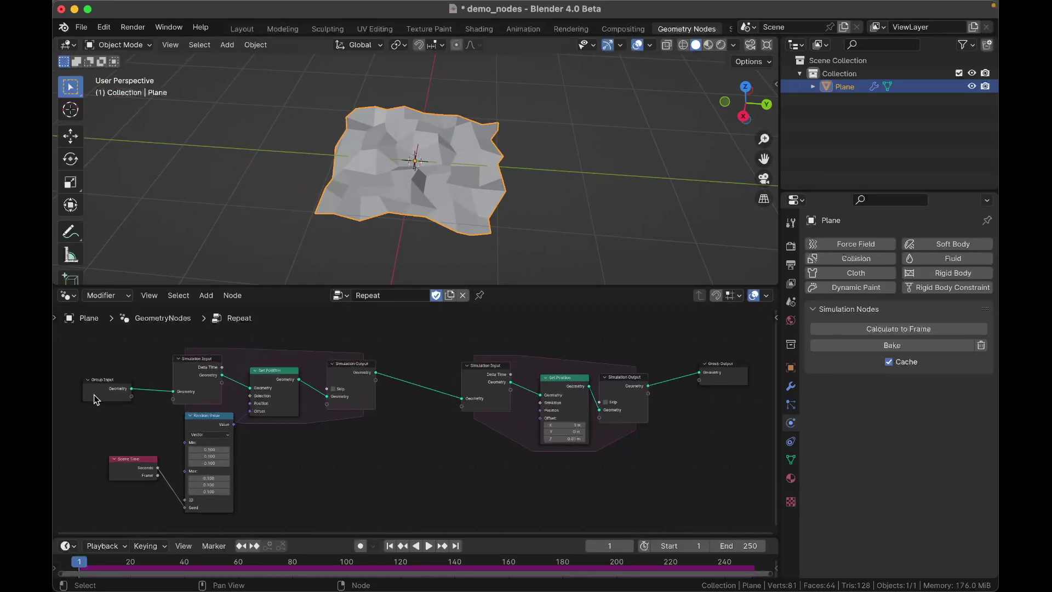
{"action": "left_click_drag", "start_coordinate": [122, 466], "coordinate": [107, 442]}
{"action": "scroll", "coordinate": [89, 440], "scroll_direction": "left", "scroll_amount": 1}
{"action": "scroll", "coordinate": [88, 439], "scroll_direction": "right", "scroll_amount": 1}
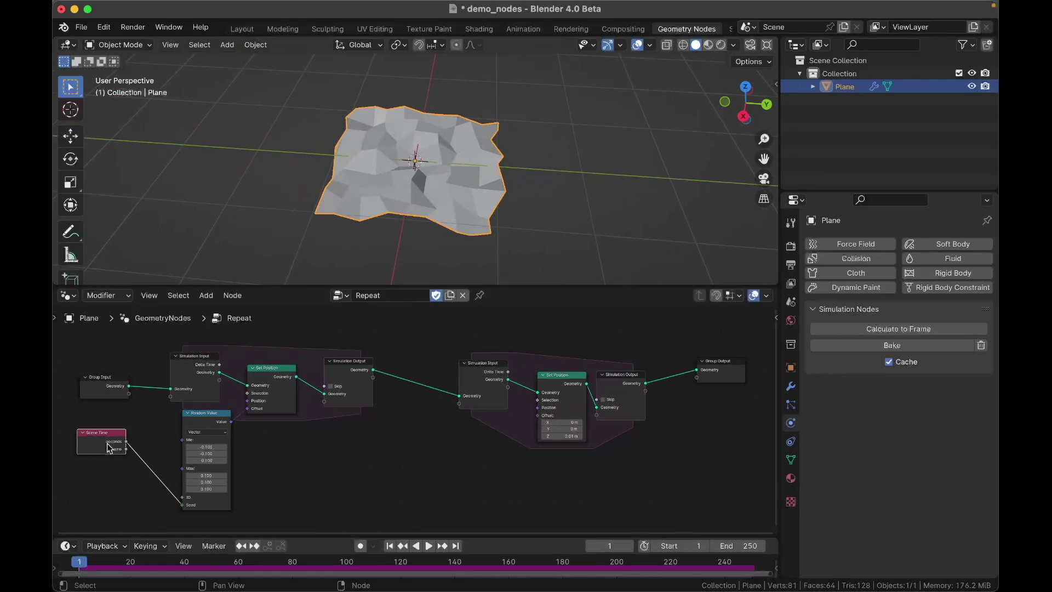
{"action": "scroll", "coordinate": [220, 434], "scroll_direction": "left", "scroll_amount": 1}
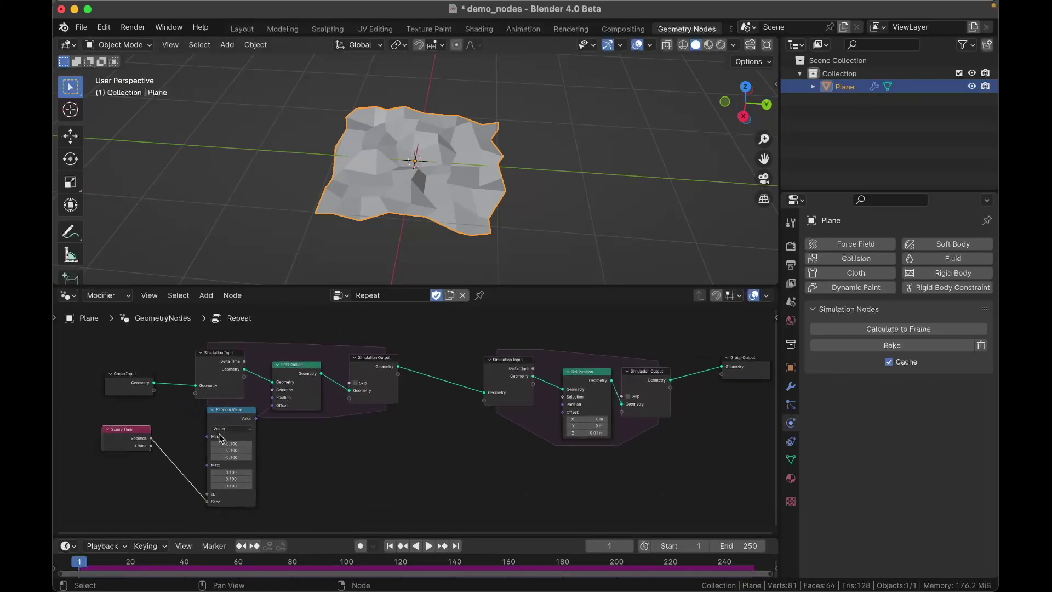
Unlink the Repeat node group from the plane and create a new empty geometry node group on it
{"action": "left_click", "coordinate": [463, 295]}
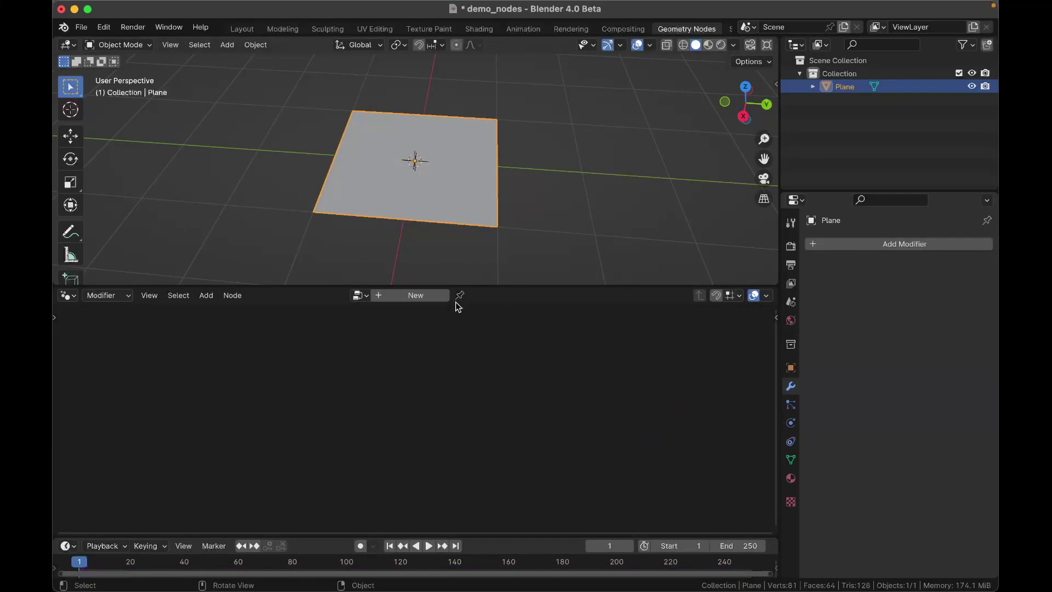
{"action": "middle_click_drag", "start_coordinate": [409, 188], "coordinate": [411, 190]}
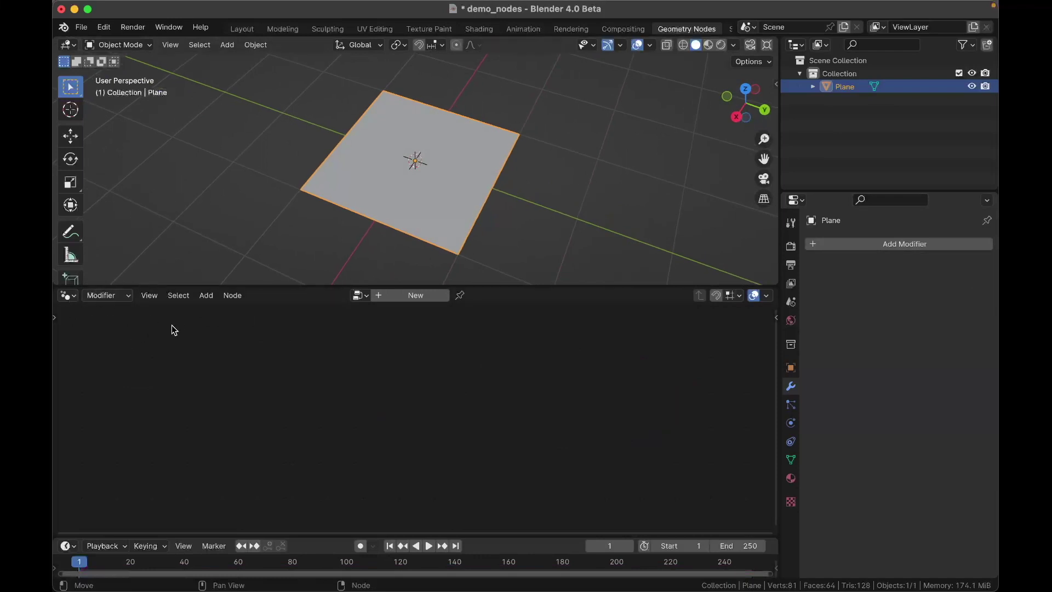
{"action": "left_click", "coordinate": [360, 295]}
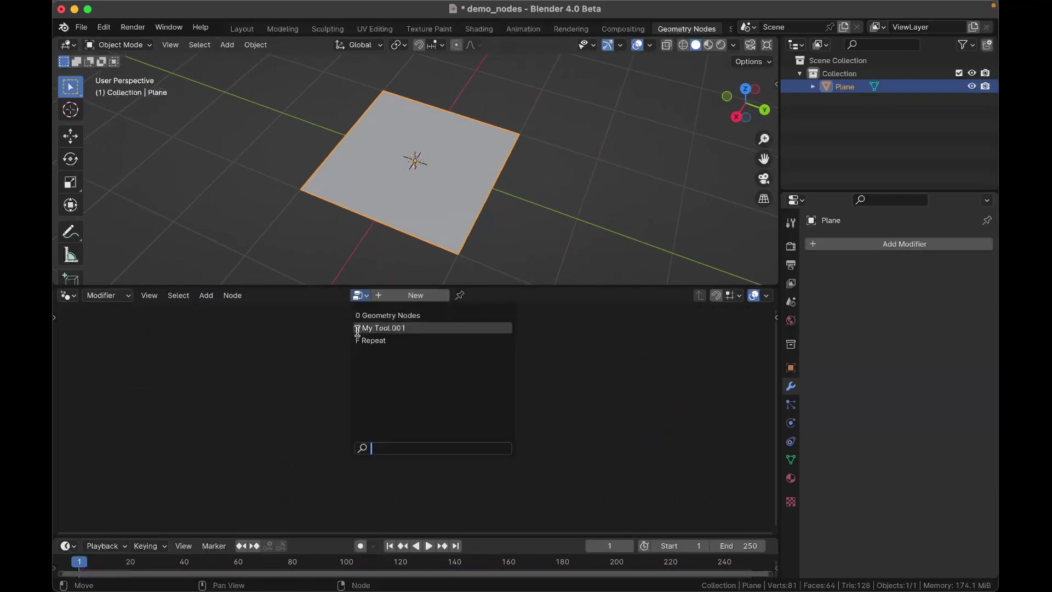
{"action": "left_click", "coordinate": [399, 298]}
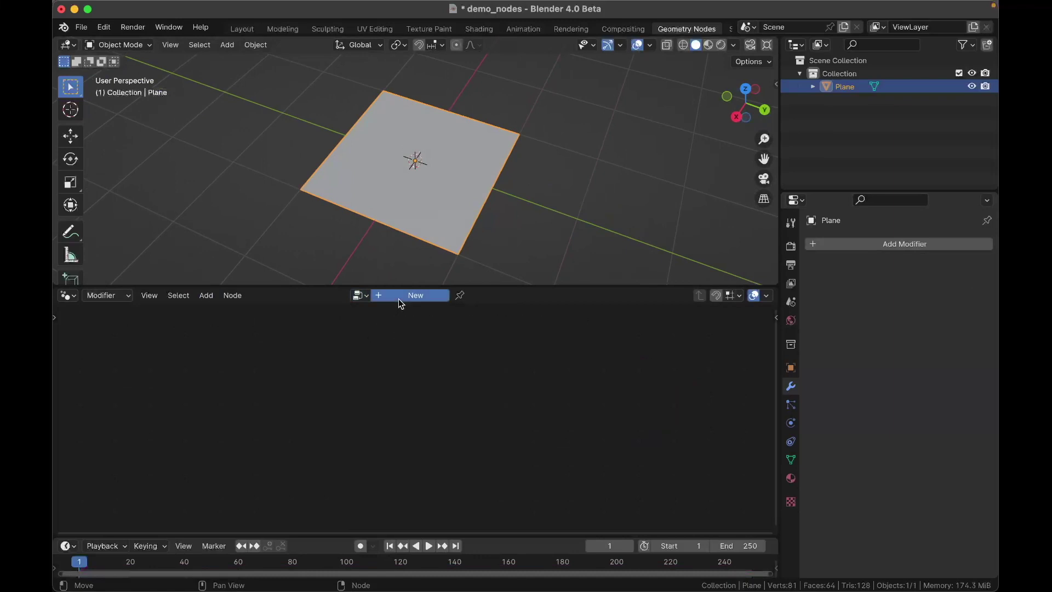
{"action": "key", "text": "Home"}
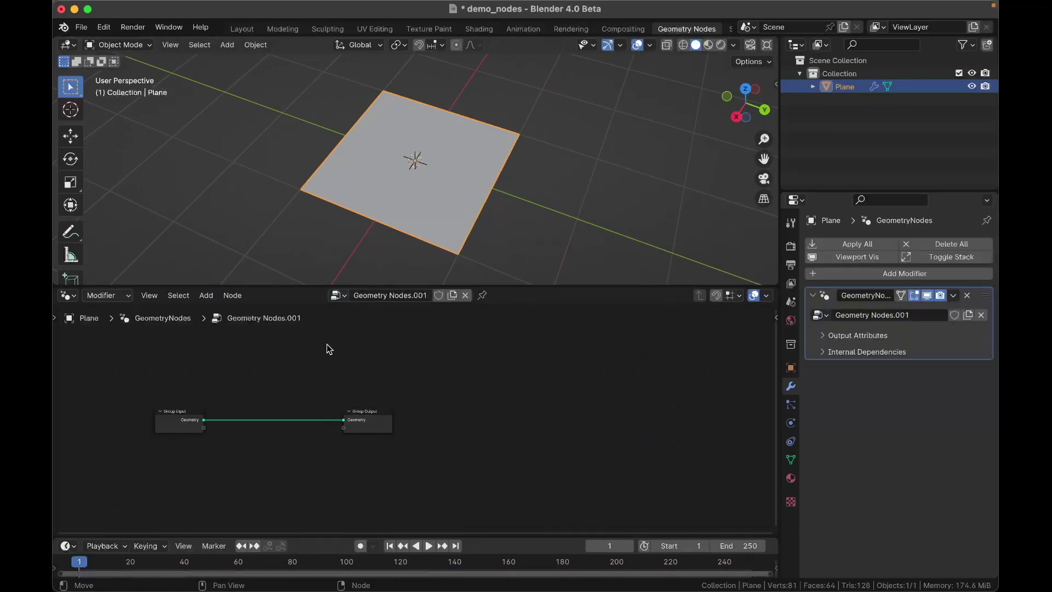
Switch the geometry nodes type to Tool and remove the new Geometry Nodes modifier from the plane
{"action": "left_click", "coordinate": [107, 296]}
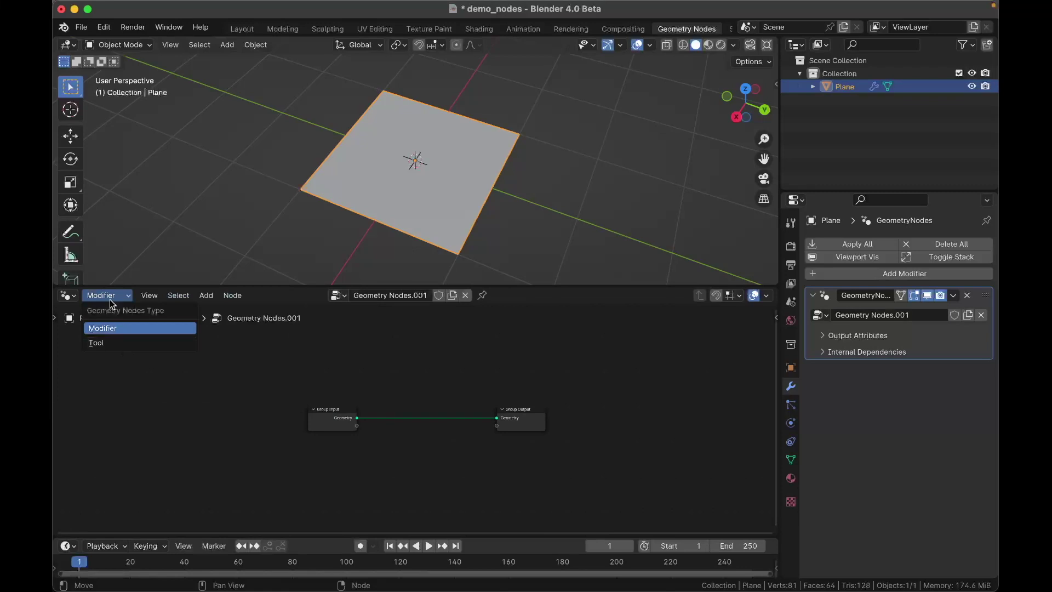
{"action": "left_click", "coordinate": [109, 300]}
{"action": "left_click", "coordinate": [103, 298]}
{"action": "left_click", "coordinate": [100, 346]}
{"action": "key", "text": "Home"}
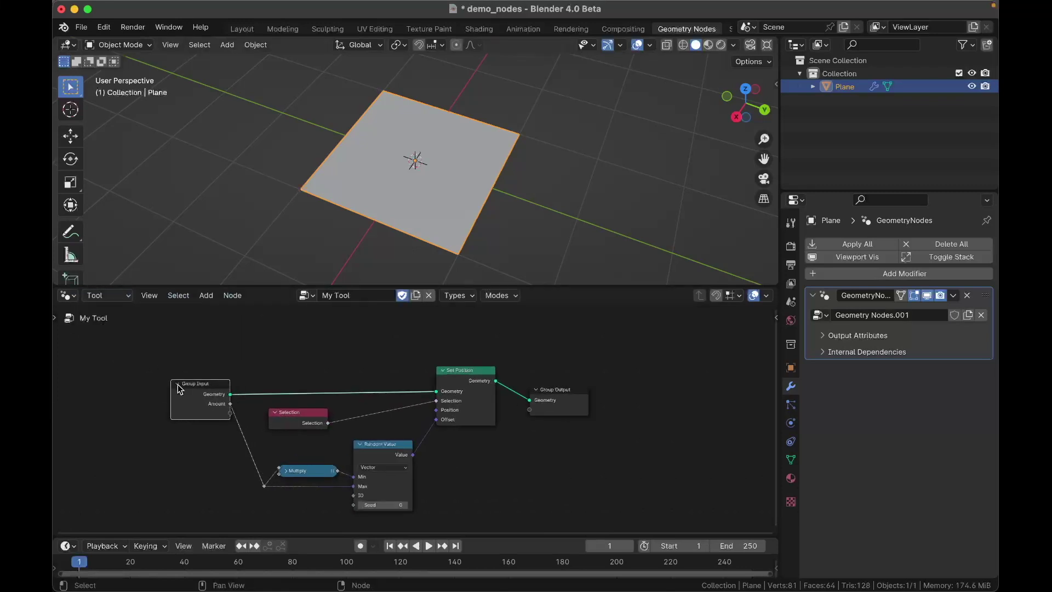
{"action": "left_click", "coordinate": [234, 360]}
{"action": "key", "text": "x"}
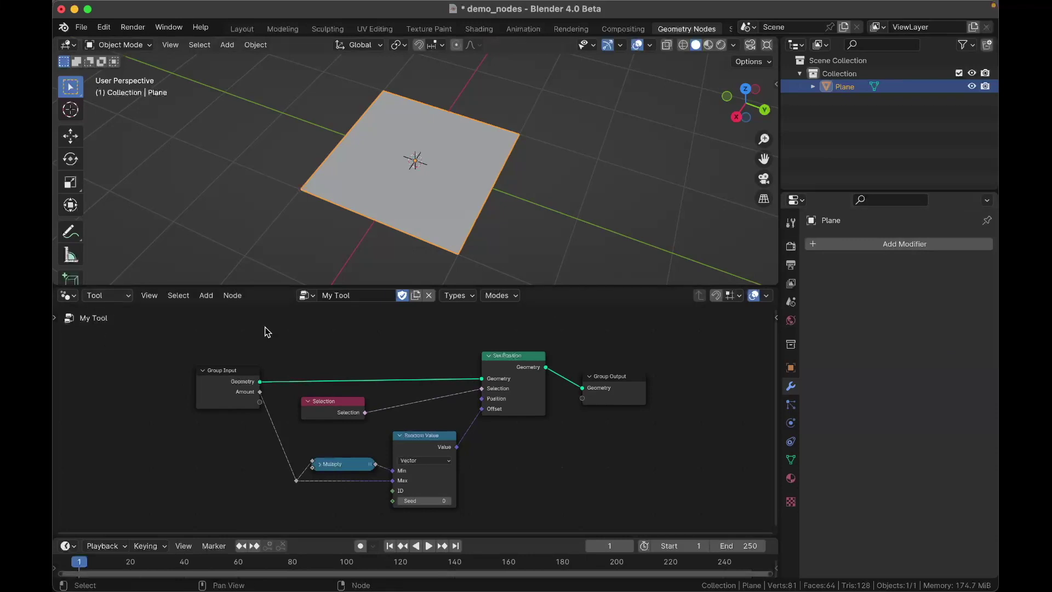
Shift the Random Value node and the Selection node slightly down within the My Tool node tree
{"action": "scroll", "coordinate": [269, 324], "scroll_direction": "up", "scroll_amount": 2}
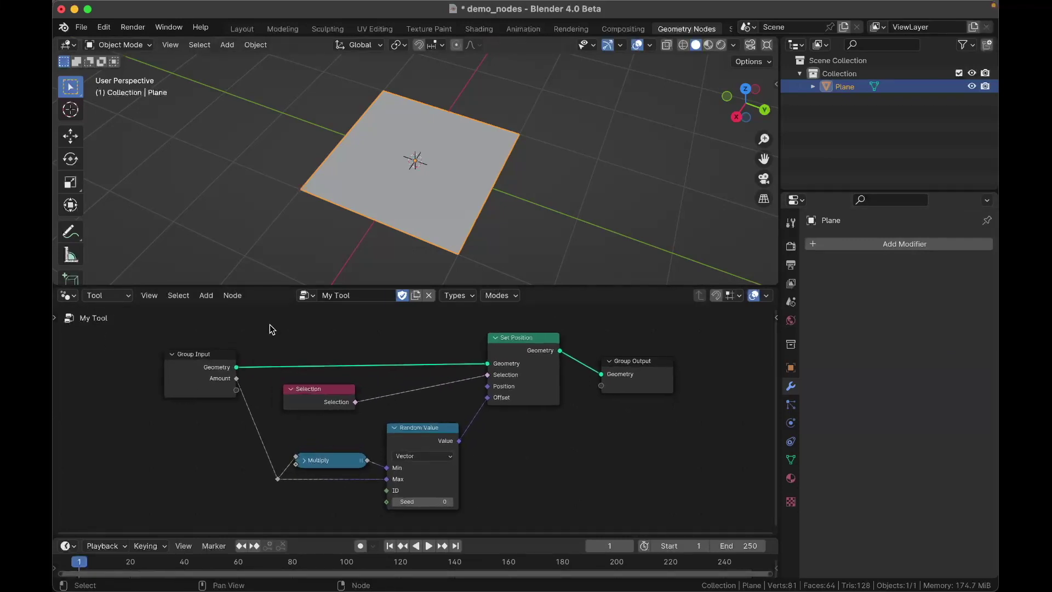
{"action": "scroll", "coordinate": [274, 334], "scroll_direction": "right", "scroll_amount": 1}
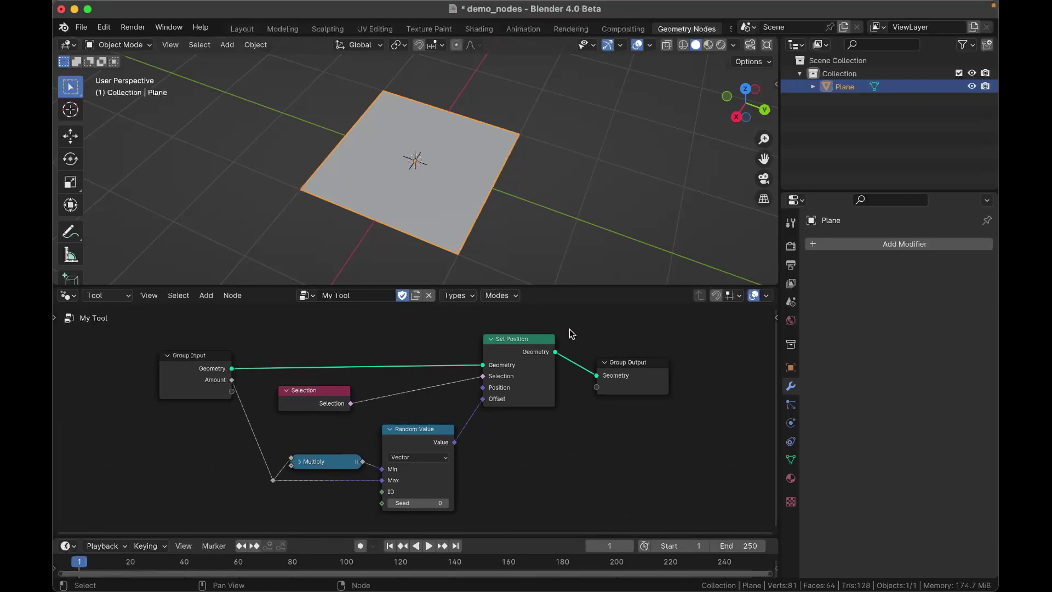
{"action": "left_click_drag", "start_coordinate": [420, 437], "coordinate": [425, 444]}
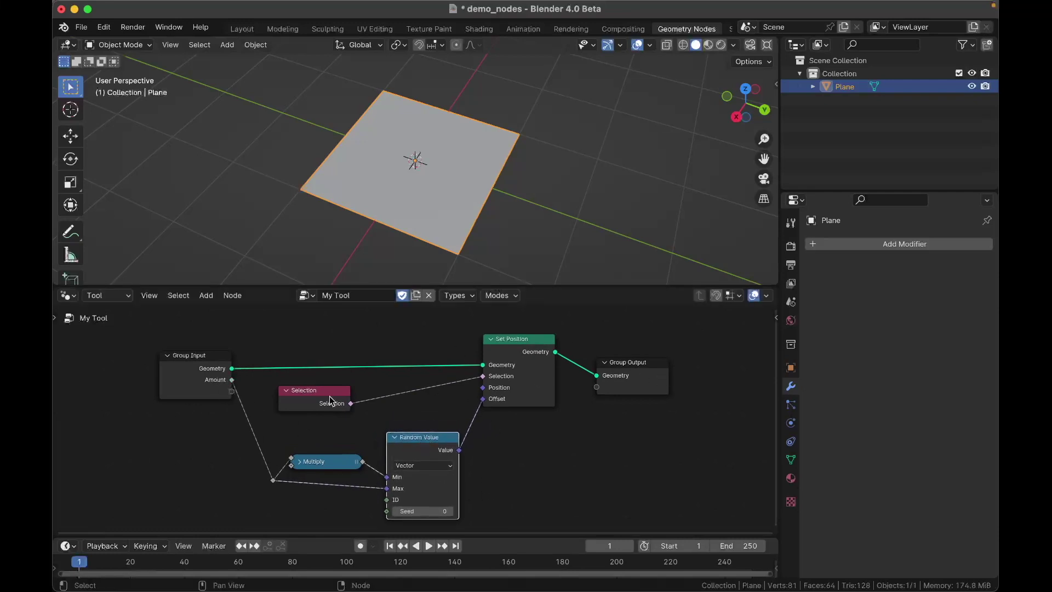
{"action": "left_click_drag", "start_coordinate": [330, 398], "coordinate": [331, 407]}
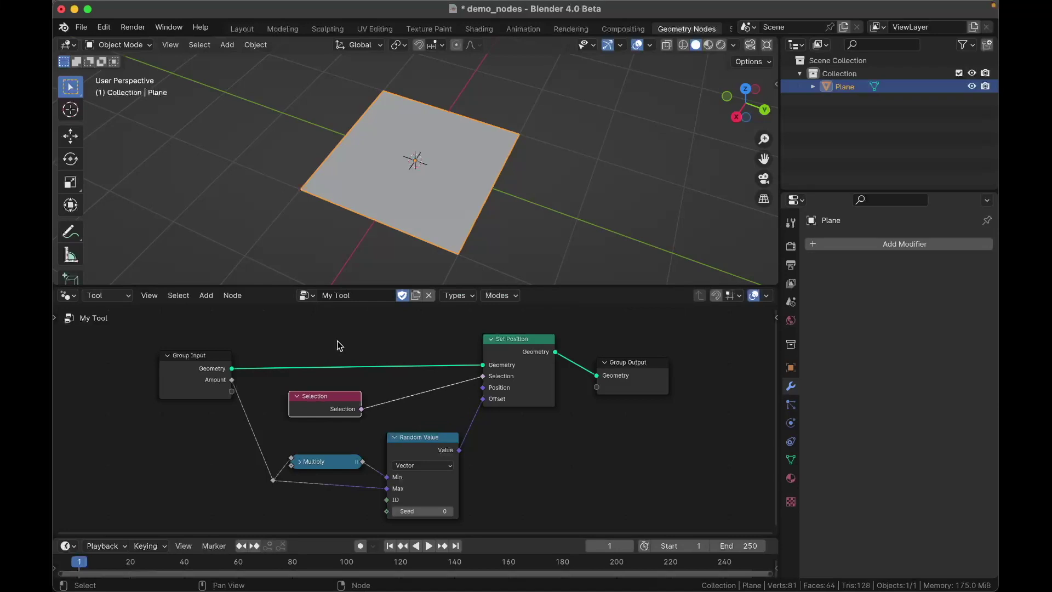
{"action": "left_click_drag", "start_coordinate": [330, 405], "coordinate": [333, 412]}
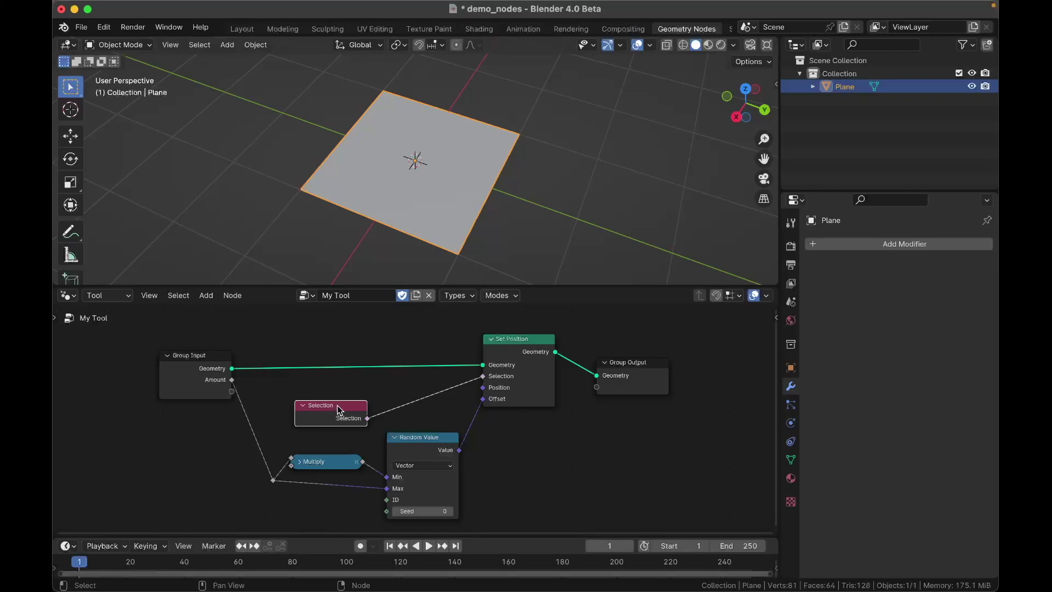
{"action": "key", "text": "shift+a"}
{"action": "mouse_move", "coordinate": [304, 357]}
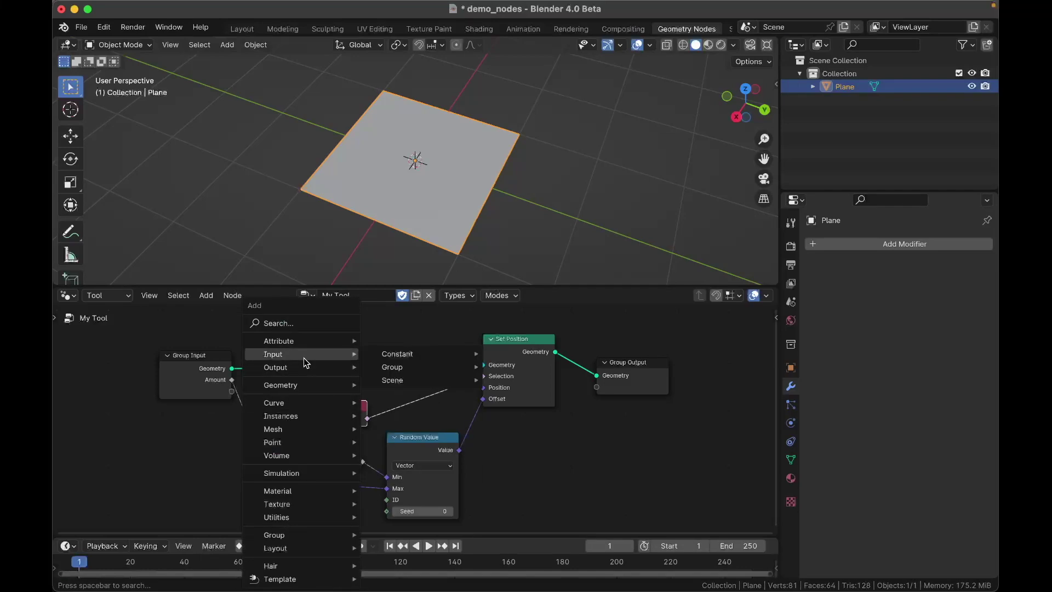
{"action": "key", "text": "Escape"}
Add a Set Selection node on the link between Set Position and Group Output
{"action": "key", "text": "shift+a"}
{"action": "mouse_move", "coordinate": [313, 390]}
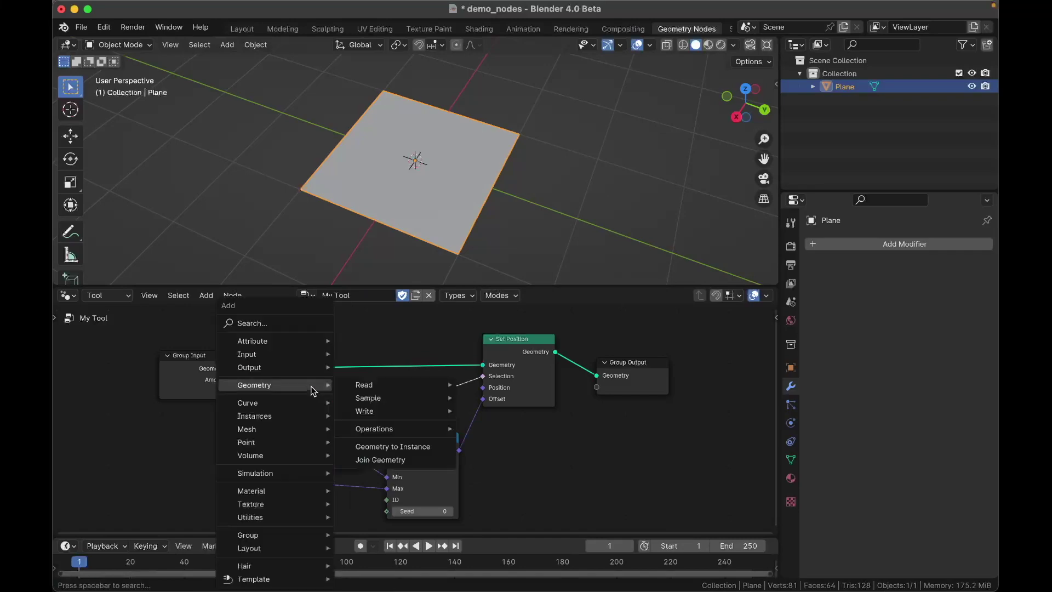
{"action": "type", "text": "selection"}
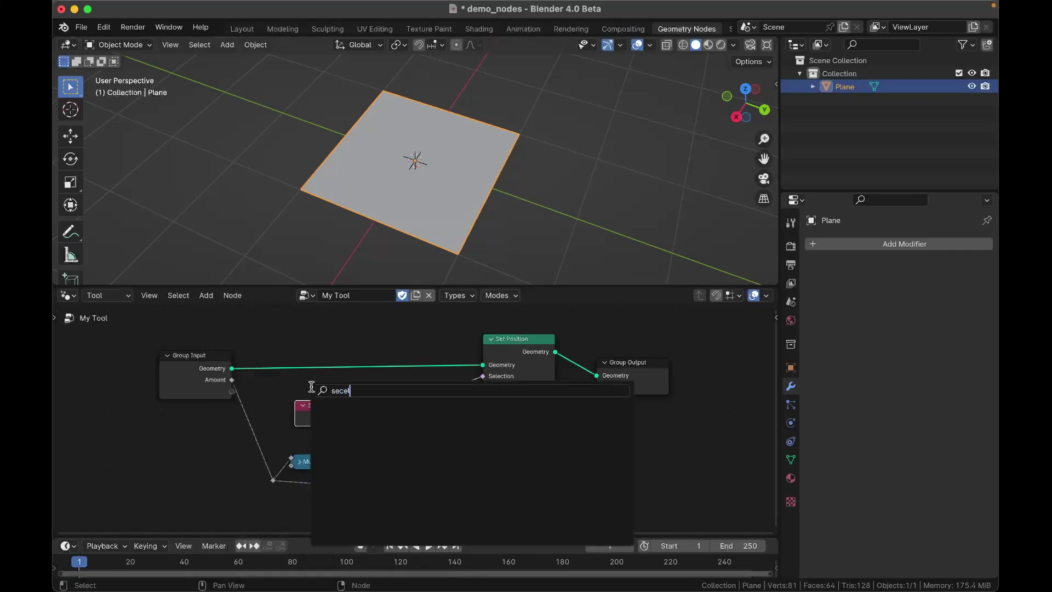
{"action": "key", "text": "BackSpace"}
{"action": "key", "text": "BackSpace"}
{"action": "key", "text": "BackSpace"}
{"action": "key", "text": "BackSpace"}
{"action": "key", "text": "BackSpace"}
{"action": "key", "text": "BackSpace"}
{"action": "key", "text": "BackSpace"}
{"action": "key", "text": "BackSpace"}
{"action": "key", "text": "BackSpace"}
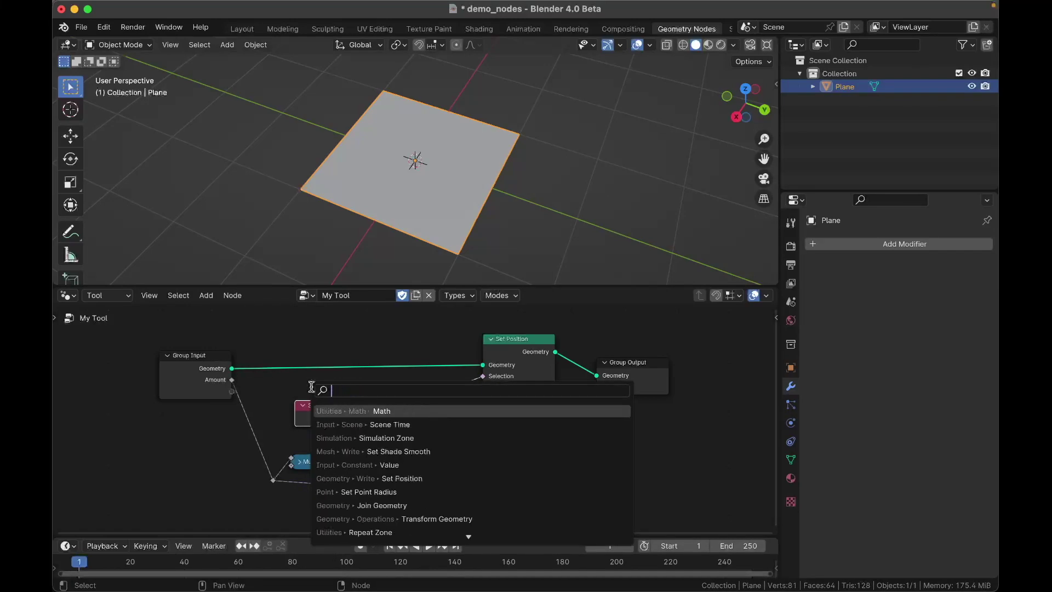
{"action": "type", "text": "set sel"}
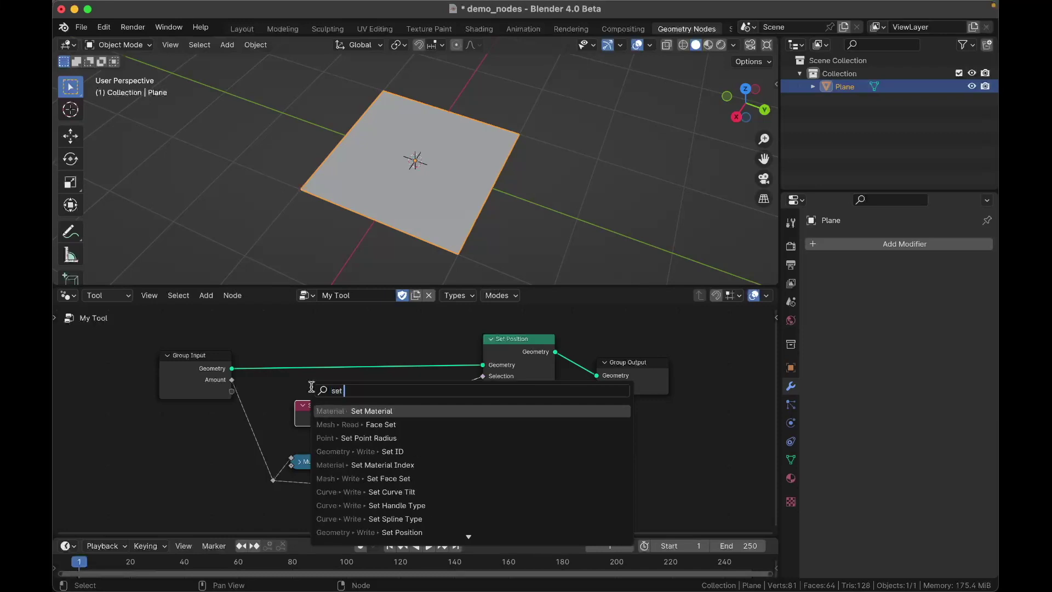
{"action": "key", "text": "Return"}
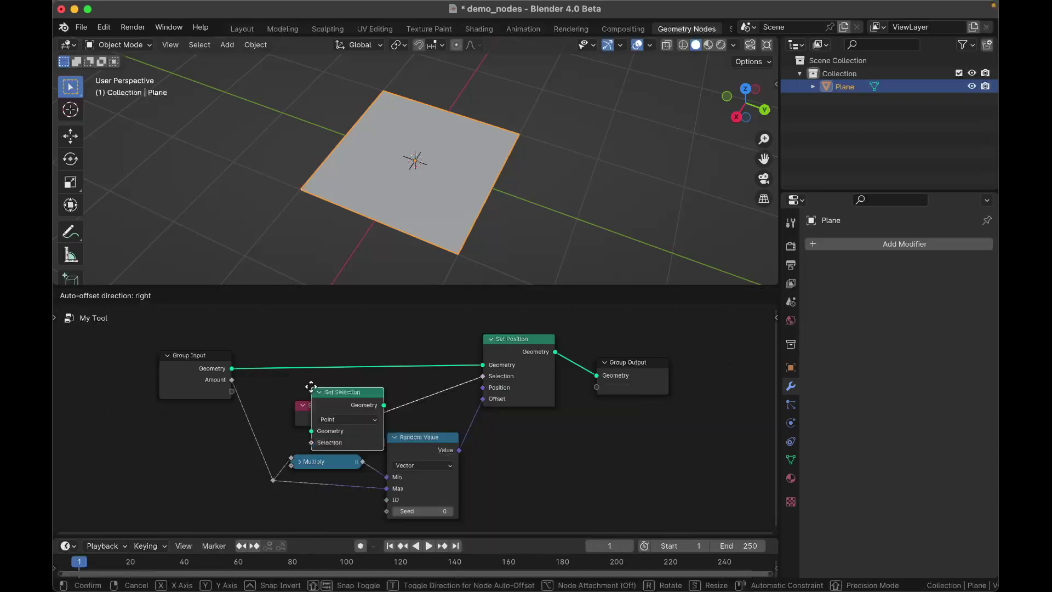
{"action": "left_click", "coordinate": [572, 348]}
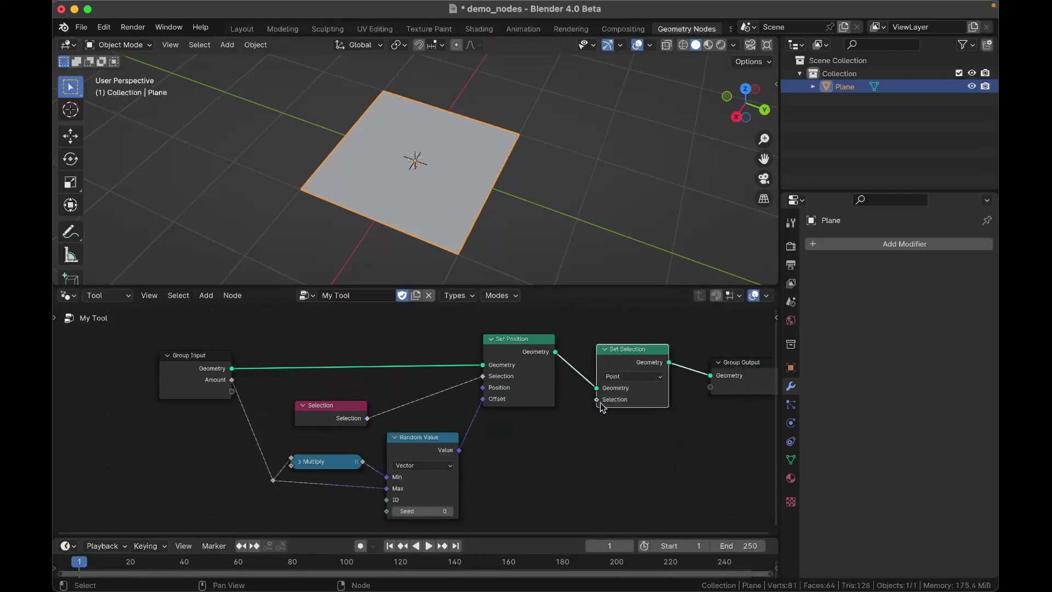
Enter Edit Mode on the plane and select only a patch of vertices around its centre
{"action": "middle_click_drag", "start_coordinate": [589, 433], "coordinate": [574, 449]}
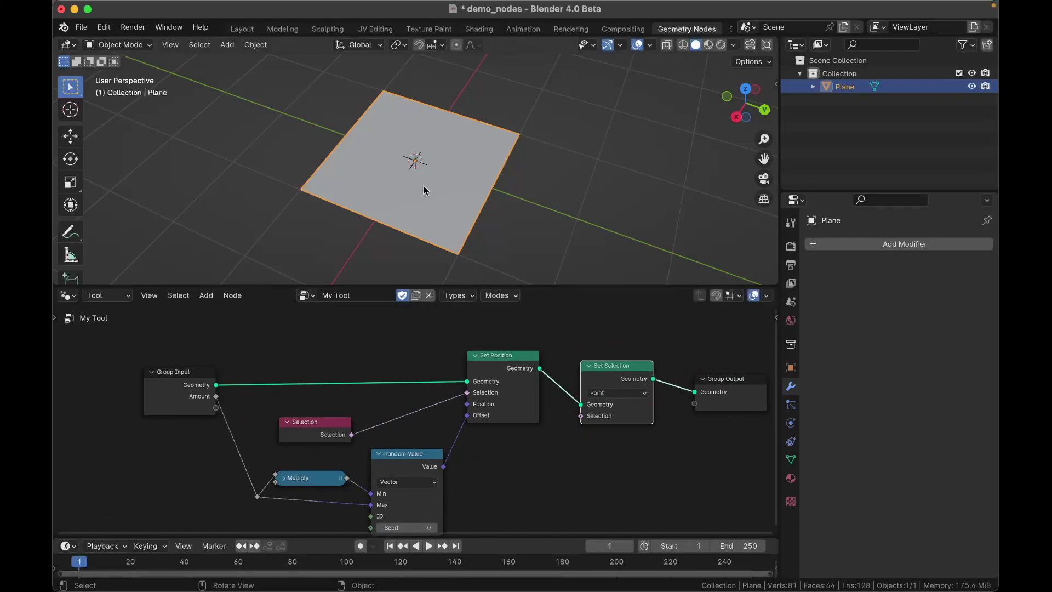
{"action": "middle_click_drag", "start_coordinate": [424, 185], "coordinate": [431, 175]}
{"action": "key", "text": "Tab"}
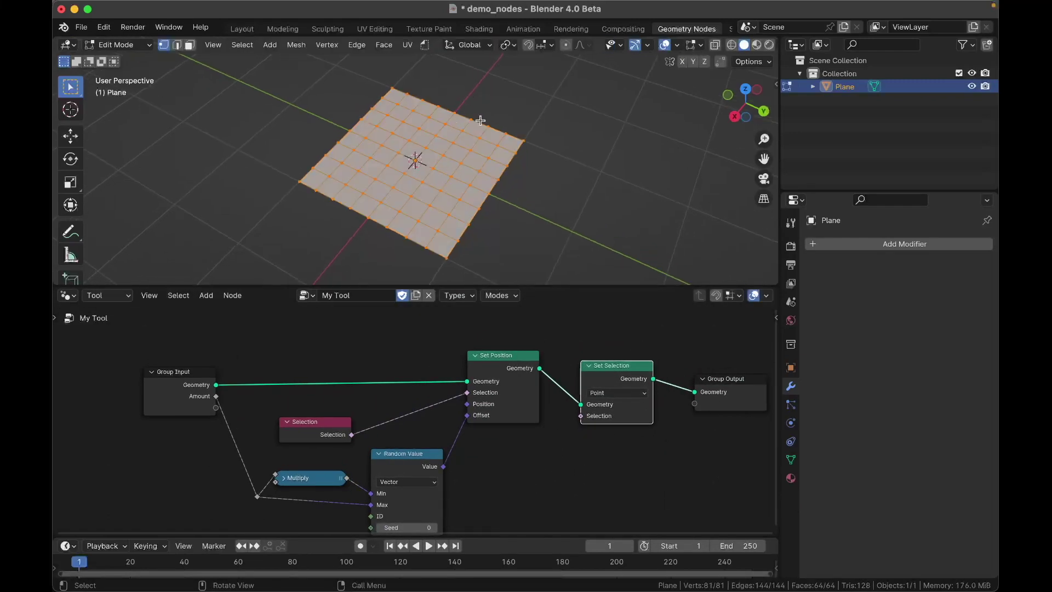
{"action": "left_click", "coordinate": [557, 94]}
{"action": "left_click_drag", "start_coordinate": [390, 126], "coordinate": [461, 183]}
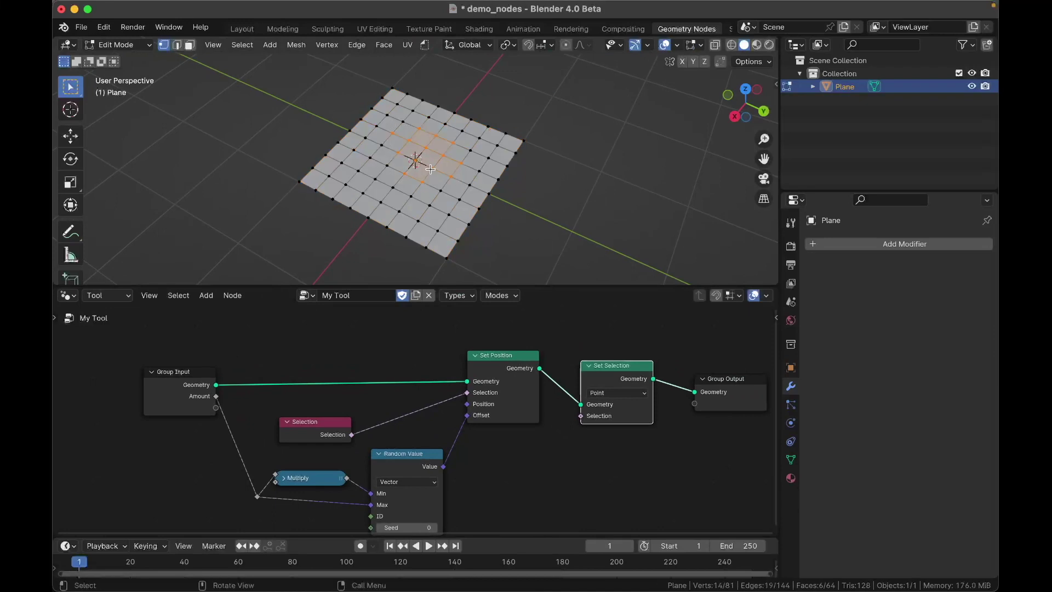
Run the My Tool node tool on the selected vertices of the plane
{"action": "middle_click_drag", "start_coordinate": [431, 169], "coordinate": [432, 168]}
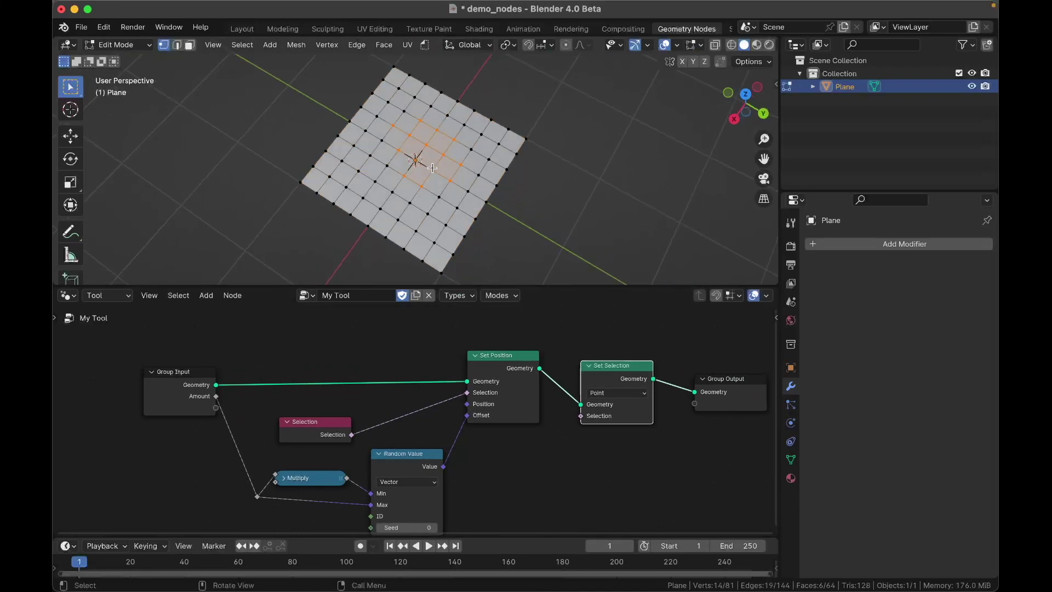
{"action": "left_click", "coordinate": [425, 46]}
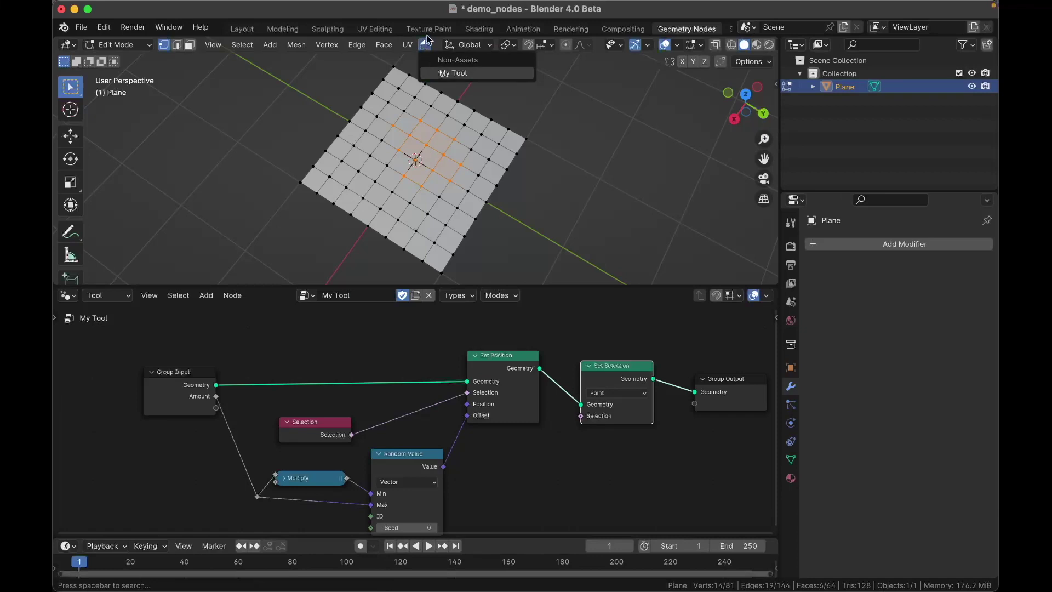
{"action": "left_click", "coordinate": [433, 74]}
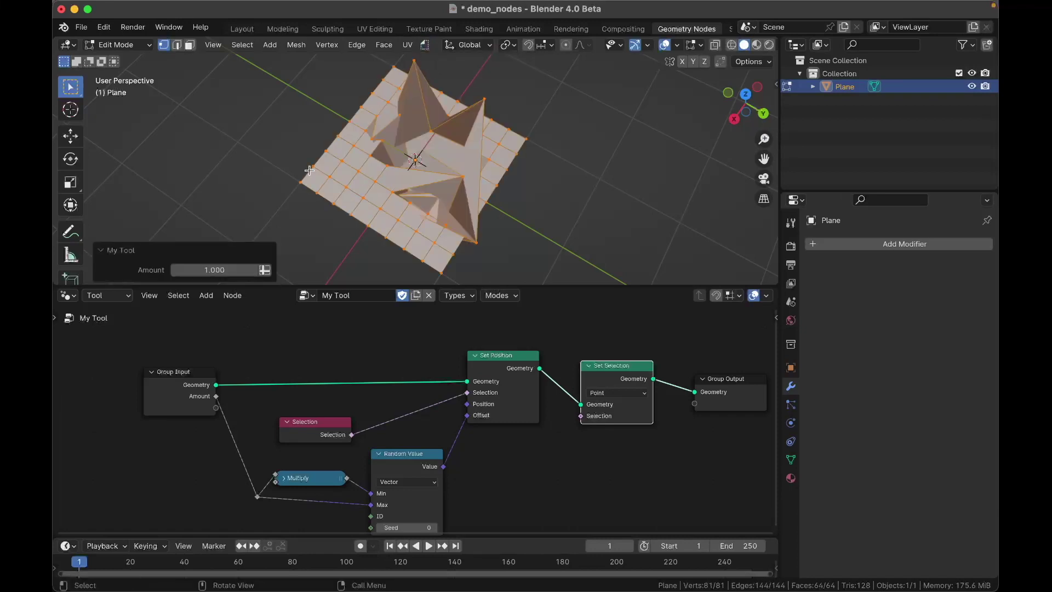
Set the Amount of the My Tool operation to -0.480
{"action": "scroll", "coordinate": [310, 169], "scroll_direction": "down", "scroll_amount": 5}
{"action": "scroll", "coordinate": [433, 180], "scroll_direction": "left", "scroll_amount": 10}
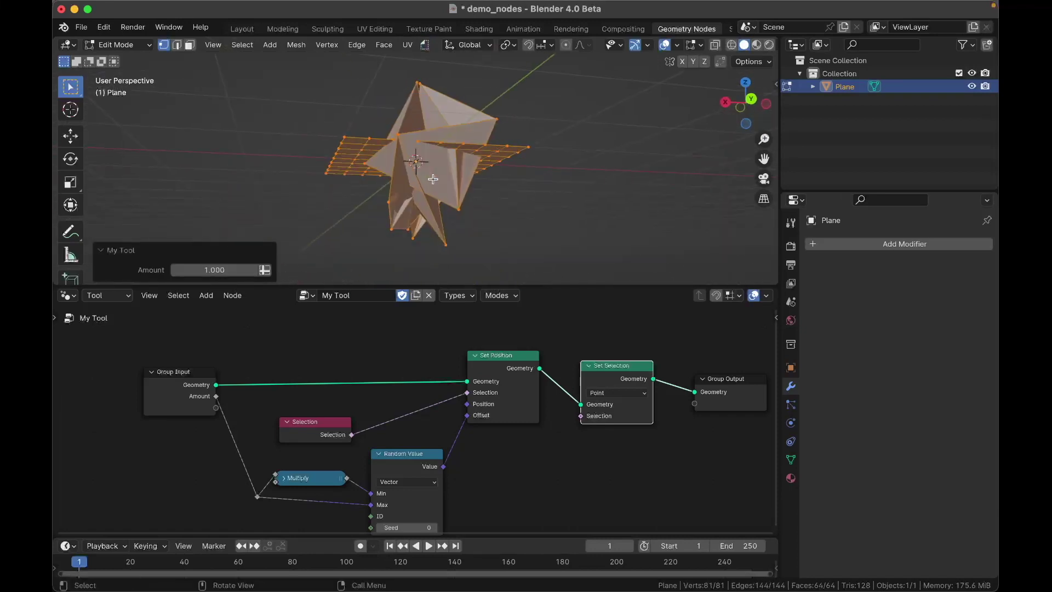
{"action": "scroll", "coordinate": [392, 457], "scroll_direction": "down", "scroll_amount": 1}
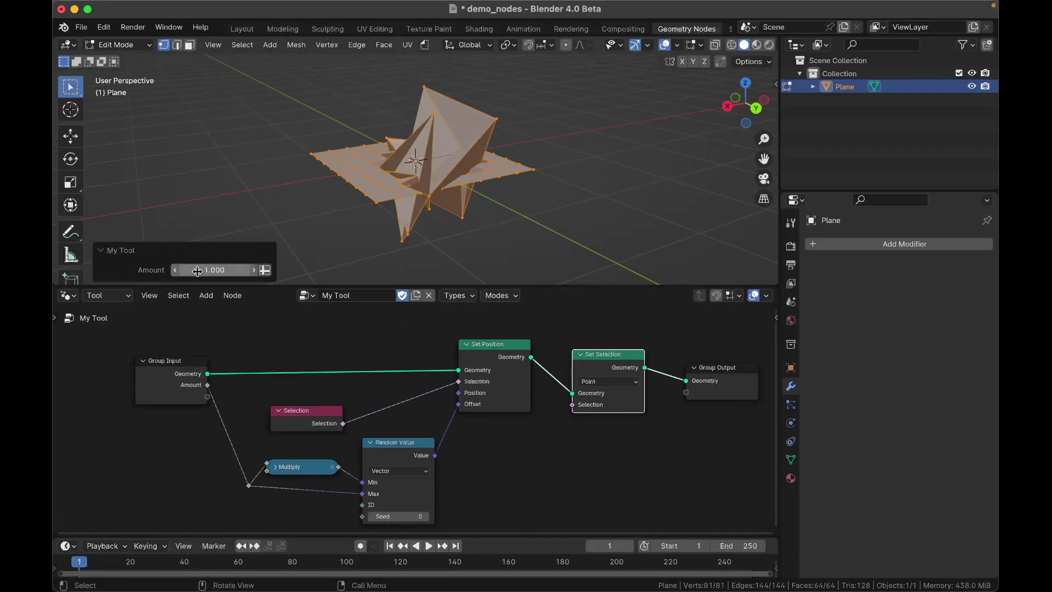
{"action": "scroll", "coordinate": [378, 133], "scroll_direction": "up", "scroll_amount": 3}
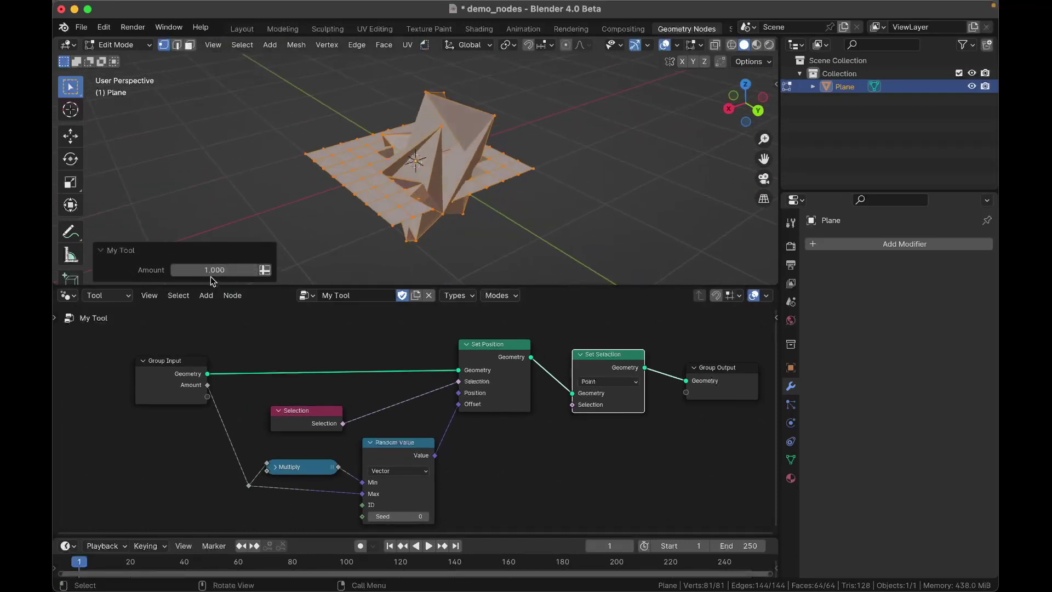
{"action": "left_click_drag", "start_coordinate": [213, 268], "coordinate": [134, 268]}
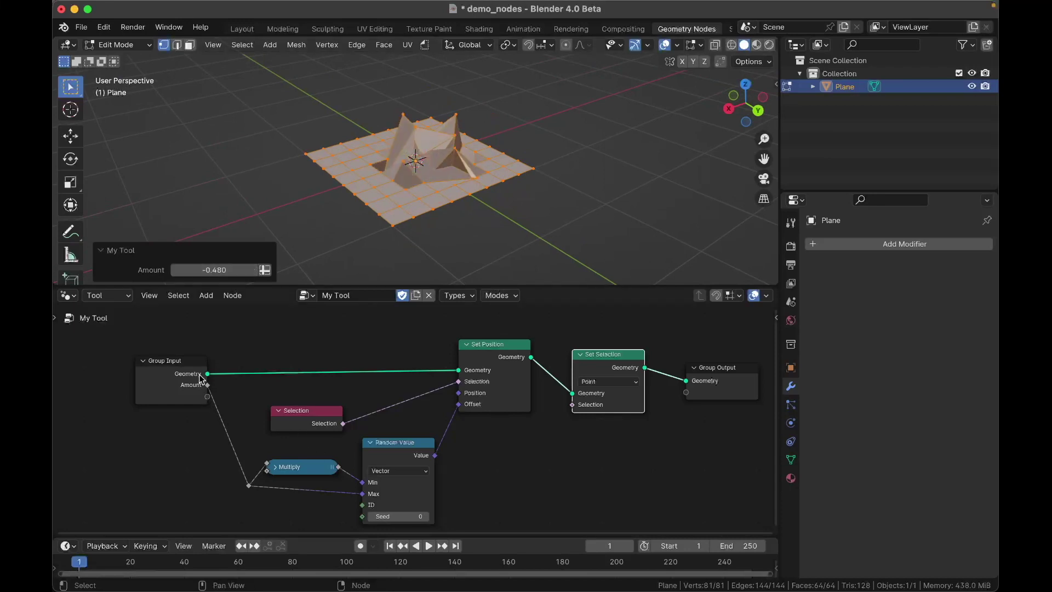
Adjust the Amount of the My Tool operation to displace the plane's central vertices more strongly
{"action": "mouse_move", "coordinate": [212, 270]}
{"action": "left_mouse_down"}
{"action": "mouse_move", "coordinate": [257, 269]}
{"action": "mouse_move", "coordinate": [213, 272]}
{"action": "left_mouse_up"}
{"action": "middle_click_drag", "start_coordinate": [408, 137], "coordinate": [410, 188]}
{"action": "left_click_drag", "start_coordinate": [207, 271], "coordinate": [175, 271]}
{"action": "middle_click_drag", "start_coordinate": [420, 252], "coordinate": [359, 199]}
Select a corner patch of the plane's vertices and link the Selection node's output to the Set Selection node's Selection input
{"action": "left_click", "coordinate": [362, 196]}
{"action": "left_click_drag", "start_coordinate": [299, 140], "coordinate": [363, 218]}
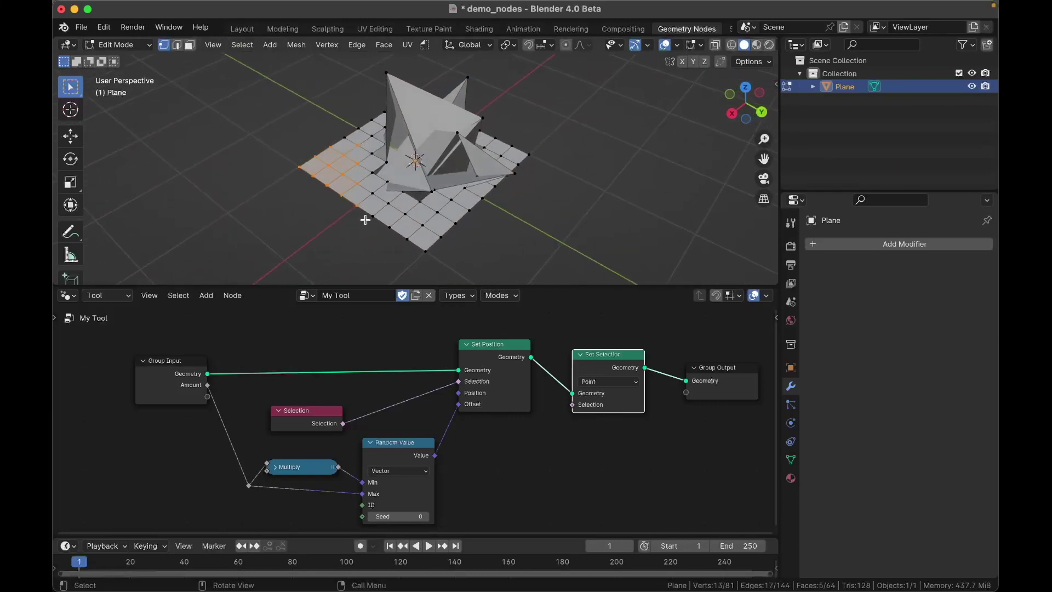
{"action": "middle_click_drag", "start_coordinate": [363, 218], "coordinate": [372, 225]}
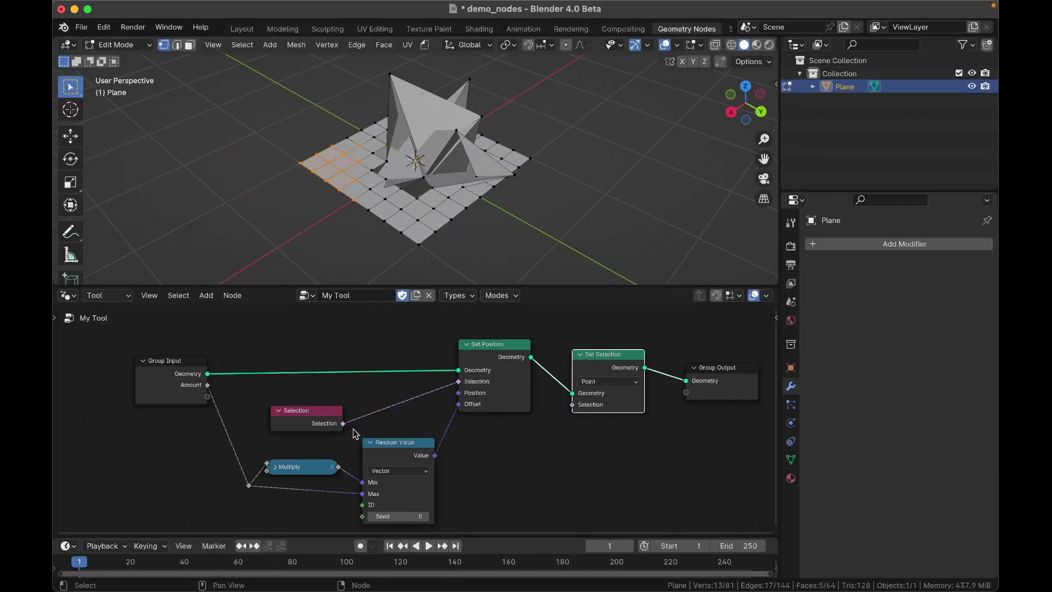
{"action": "left_click_drag", "start_coordinate": [343, 424], "coordinate": [573, 405]}
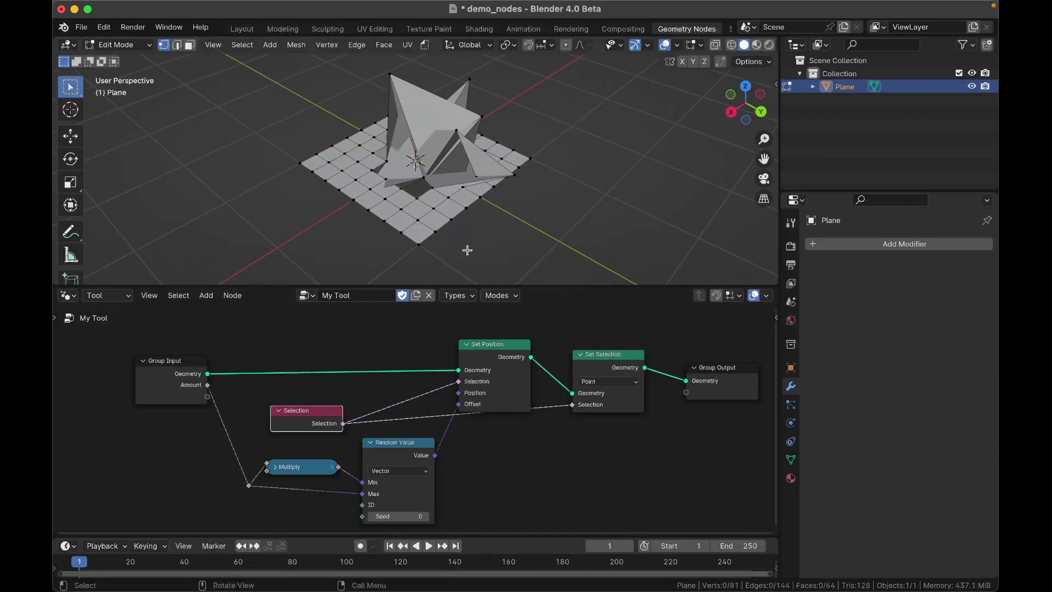
Run My Tool on the vertices around the plane's nearest corner and adjust its Amount
{"action": "left_click_drag", "start_coordinate": [468, 248], "coordinate": [336, 181]}
{"action": "left_click", "coordinate": [424, 45]}
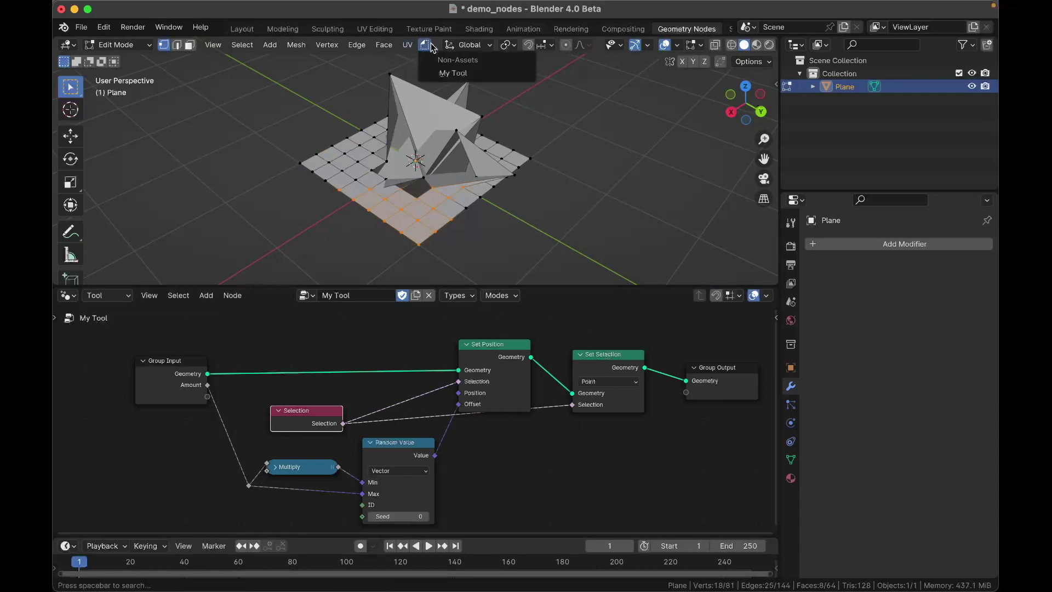
{"action": "left_click", "coordinate": [438, 73]}
{"action": "mouse_move", "coordinate": [213, 269]}
{"action": "left_mouse_down"}
{"action": "mouse_move", "coordinate": [230, 270]}
{"action": "mouse_move", "coordinate": [195, 269]}
{"action": "mouse_move", "coordinate": [204, 270]}
{"action": "left_mouse_up"}
{"action": "left_click", "coordinate": [481, 200]}
{"action": "middle_click_drag", "start_coordinate": [581, 280], "coordinate": [512, 274]}
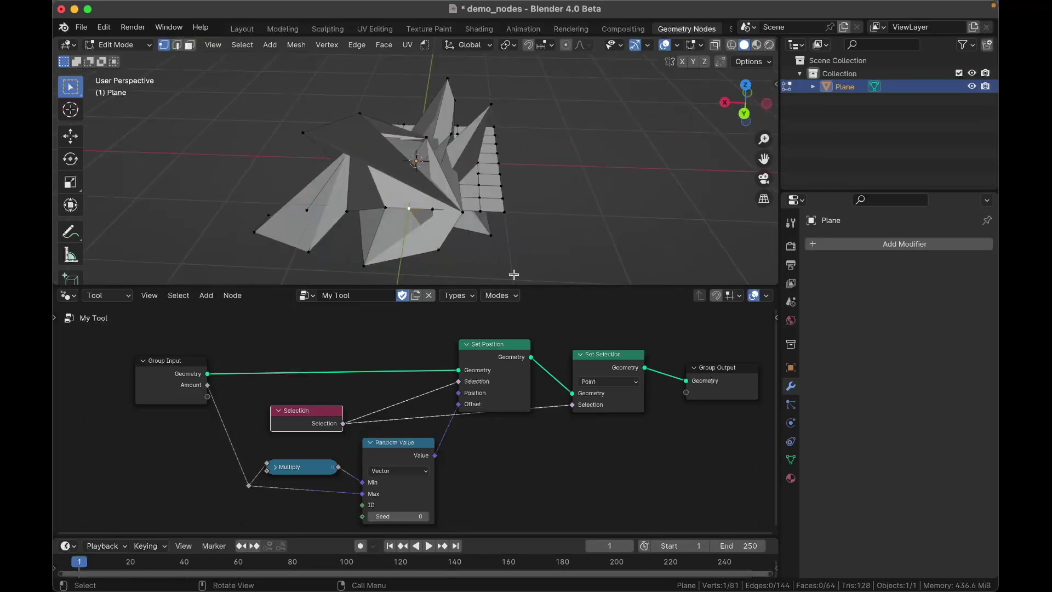
Unlink the Selection node from Set Selection and run My Tool on a newly selected region of the plane's vertices
{"action": "left_click_drag", "start_coordinate": [573, 404], "coordinate": [570, 455]}
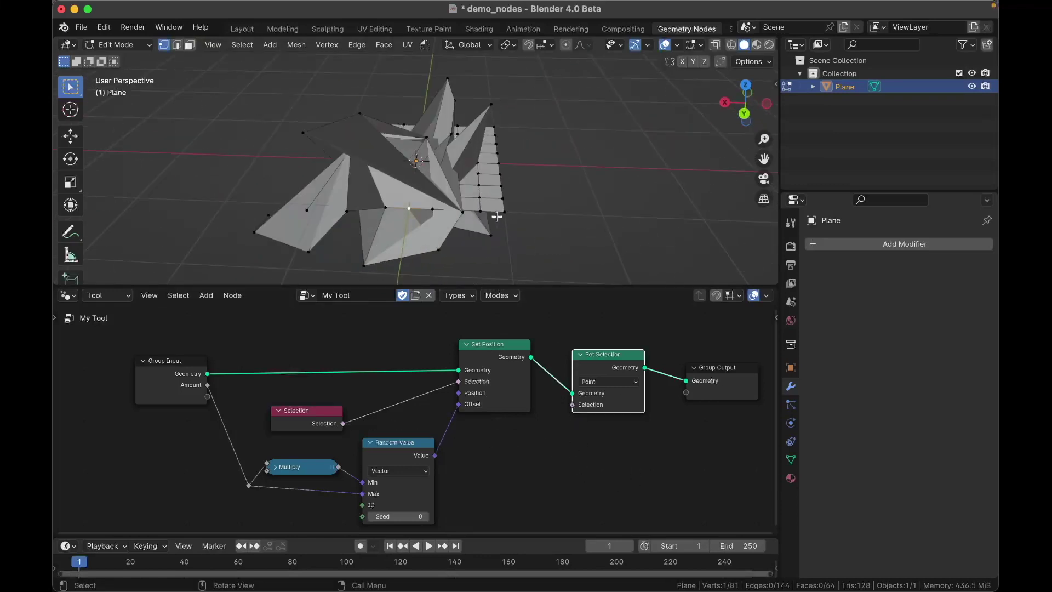
{"action": "left_click", "coordinate": [425, 44]}
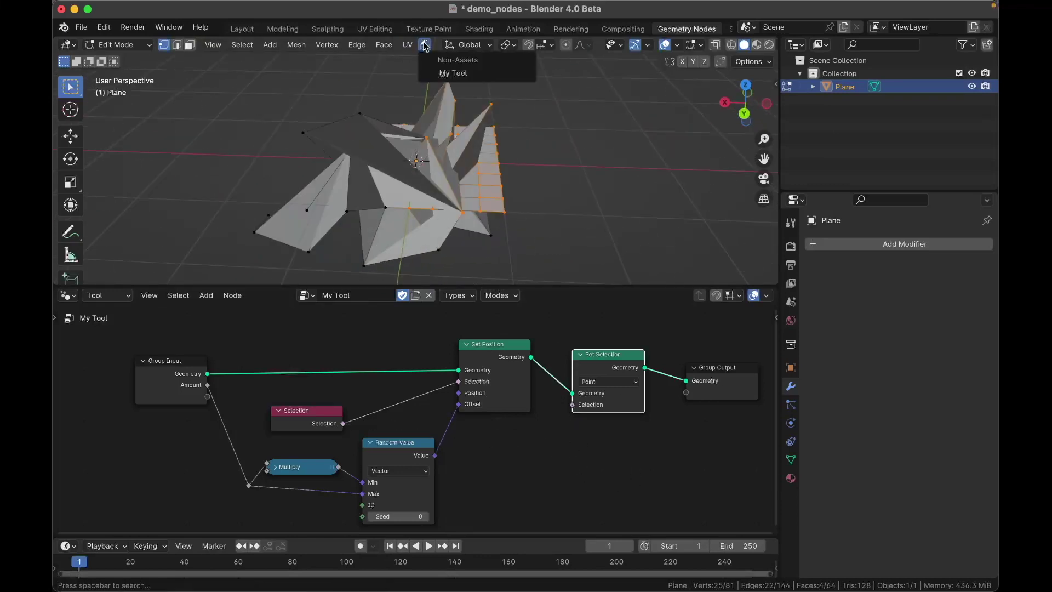
{"action": "left_click", "coordinate": [435, 72]}
{"action": "middle_click_drag", "start_coordinate": [459, 163], "coordinate": [493, 216]}
Deselect the Set Selection node and move the Set Position node slightly lower in the My Tool graph
{"action": "scroll", "coordinate": [627, 409], "scroll_direction": "right", "scroll_amount": 2}
{"action": "scroll", "coordinate": [626, 409], "scroll_direction": "down", "scroll_amount": 1}
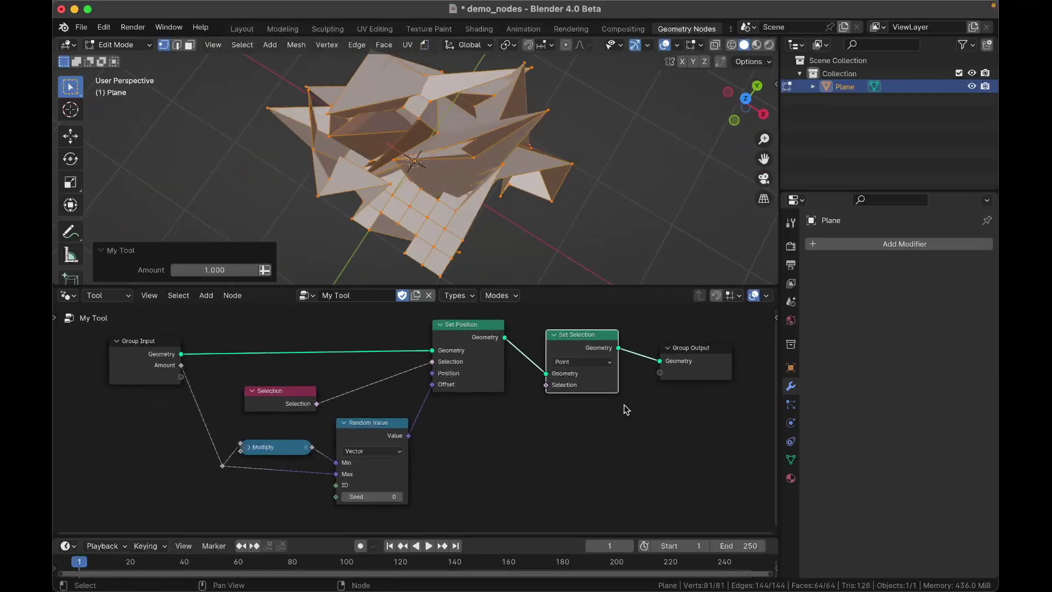
{"action": "scroll", "coordinate": [509, 434], "scroll_direction": "right", "scroll_amount": 2}
{"action": "scroll", "coordinate": [510, 434], "scroll_direction": "down", "scroll_amount": 1}
{"action": "left_click", "coordinate": [510, 434]}
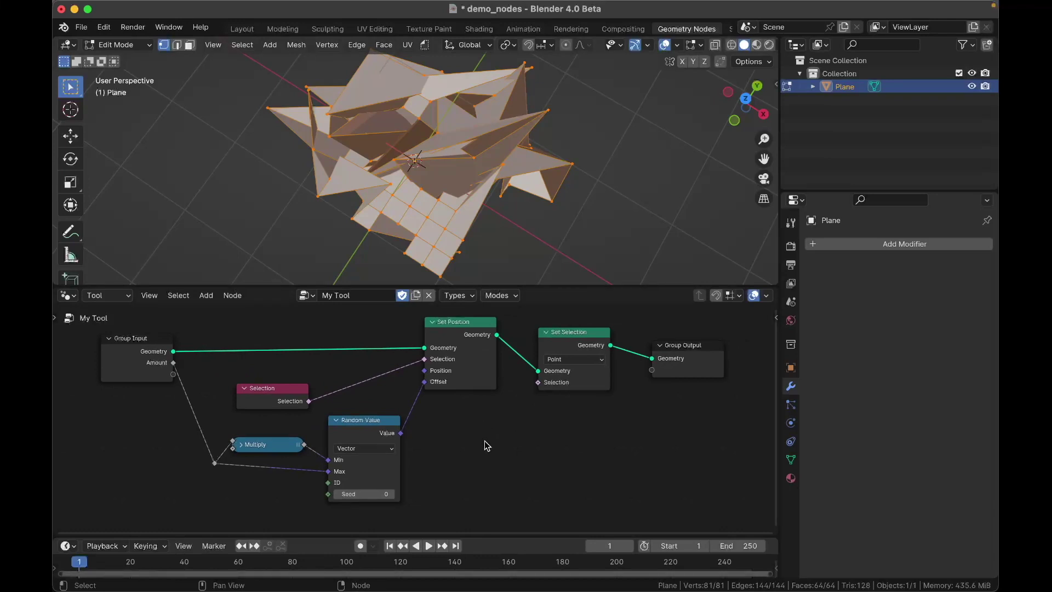
{"action": "left_click_drag", "start_coordinate": [459, 340], "coordinate": [459, 348]}
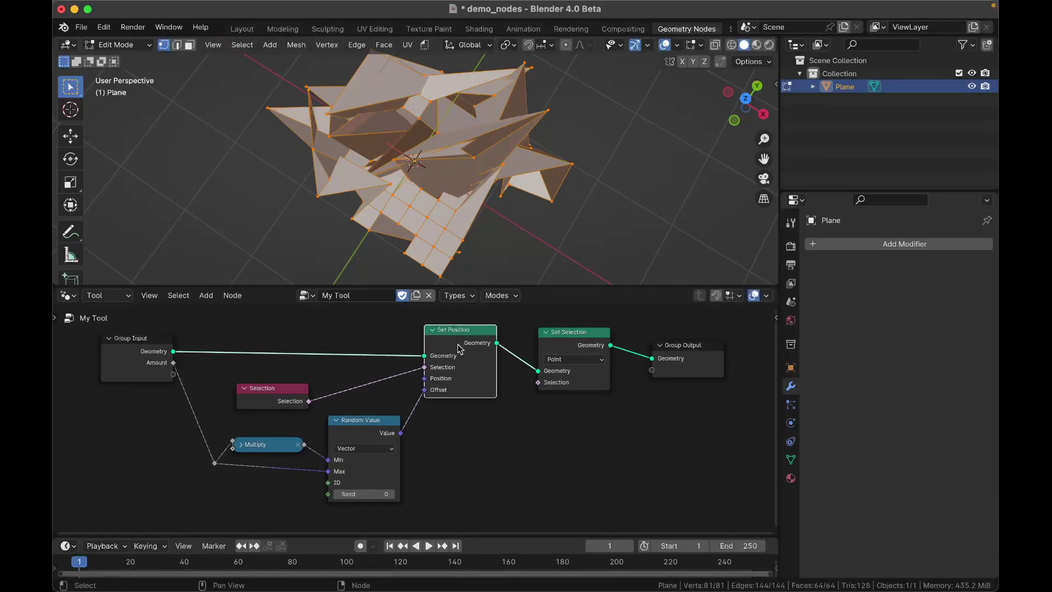
Select the vertices in the plane's flat grid region and leave Edit Mode
{"action": "left_click", "coordinate": [487, 228]}
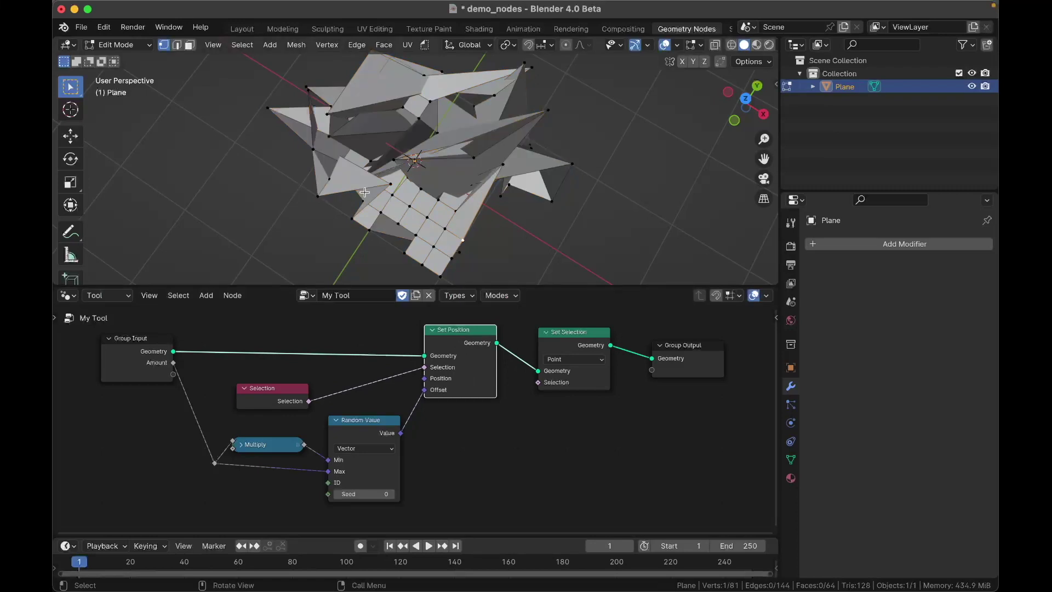
{"action": "left_click_drag", "start_coordinate": [364, 192], "coordinate": [491, 255]}
{"action": "key", "text": "Tab"}
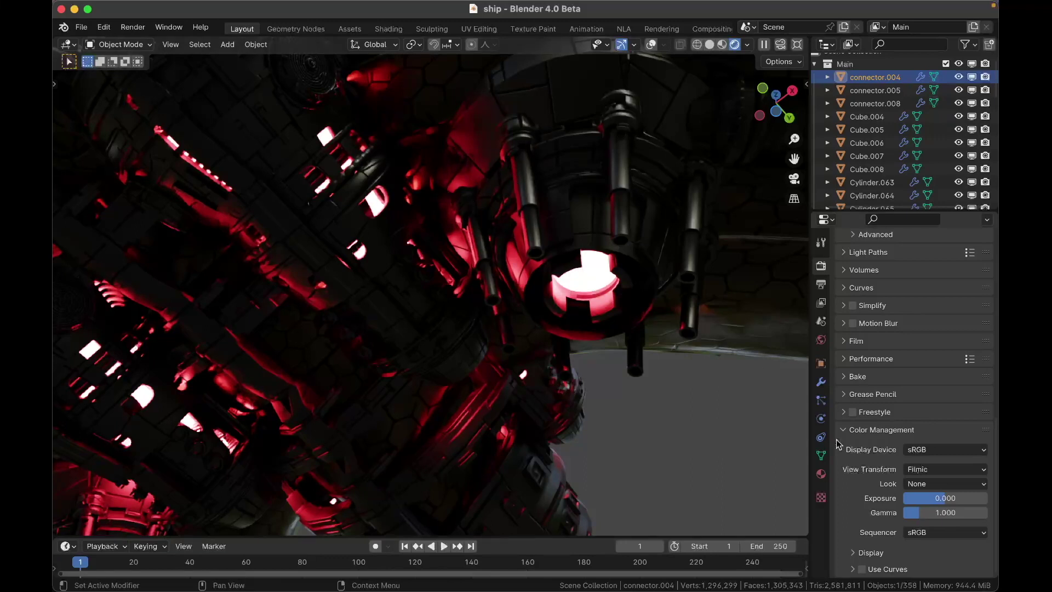
Compare the Cycles view of the ship scene by alternating the View Transform between AgX and Filmic, ending on Filmic
{"action": "left_click", "coordinate": [935, 470]}
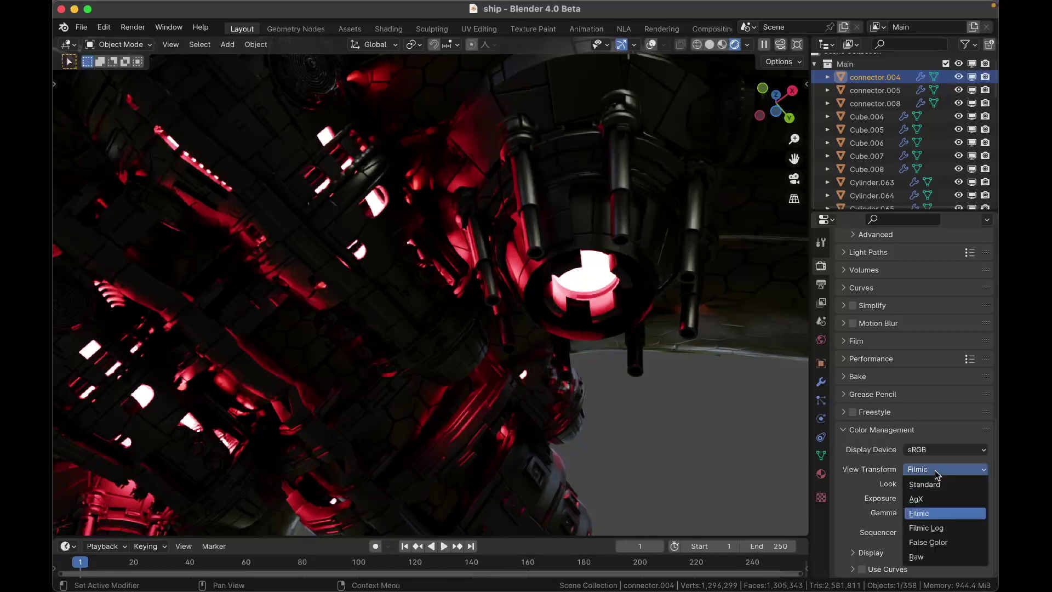
{"action": "left_click", "coordinate": [920, 499]}
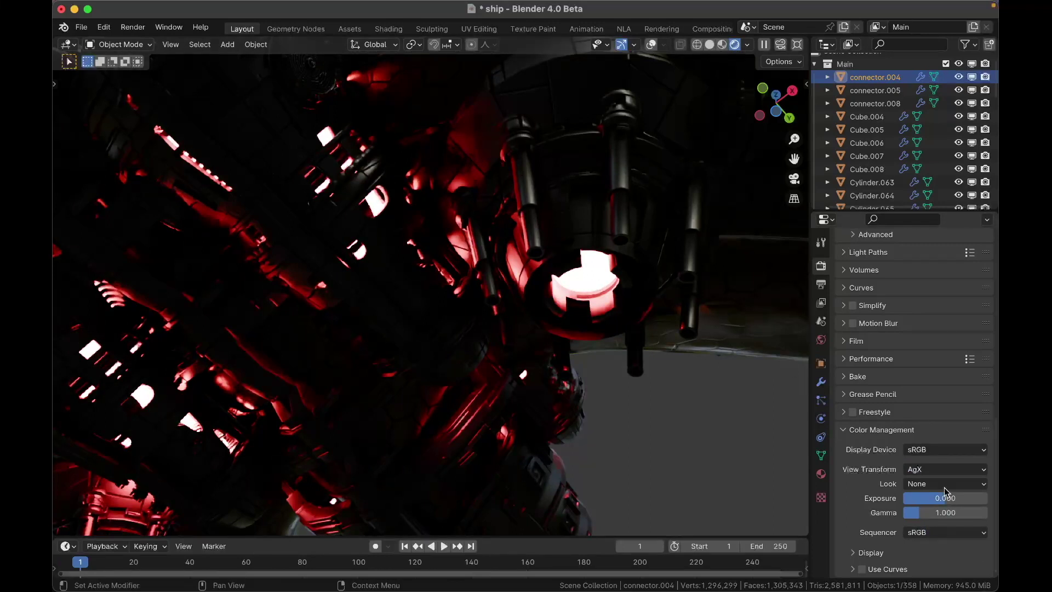
{"action": "left_click", "coordinate": [945, 469]}
{"action": "left_click", "coordinate": [931, 515]}
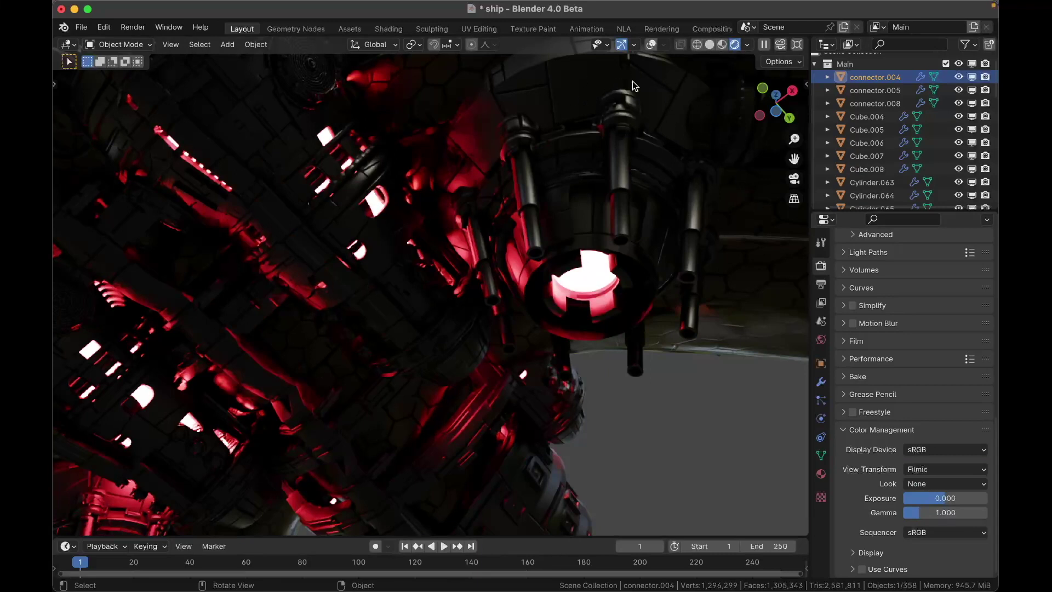
{"action": "left_click", "coordinate": [916, 499]}
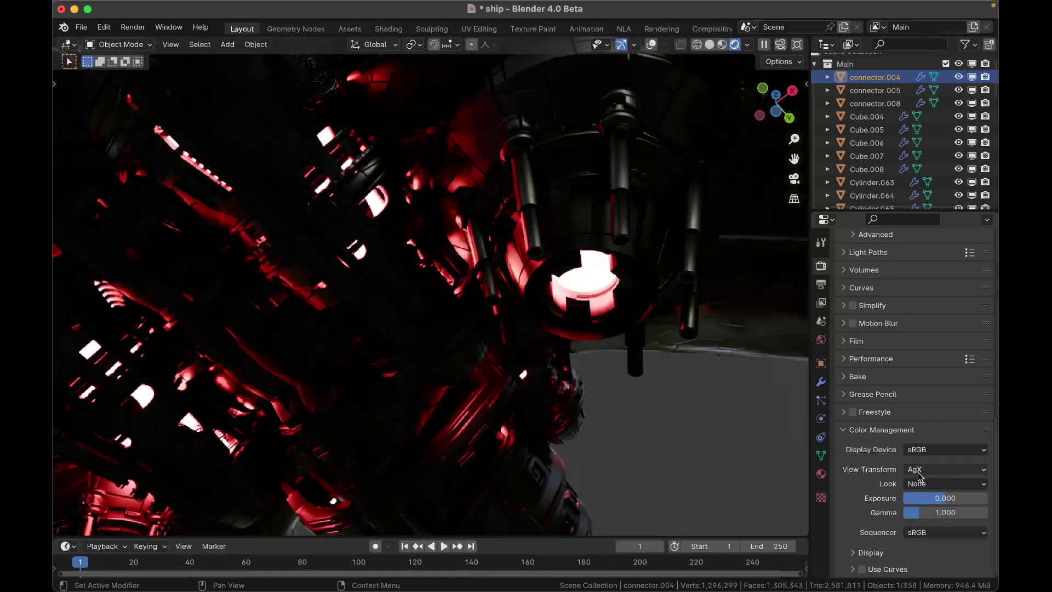
{"action": "left_click", "coordinate": [916, 469]}
{"action": "left_click", "coordinate": [920, 513]}
Change the ship scene's render engine to EEVEE
{"action": "scroll", "coordinate": [920, 271], "scroll_direction": "up", "scroll_amount": 10}
{"action": "scroll", "coordinate": [919, 270], "scroll_direction": "up", "scroll_amount": 5}
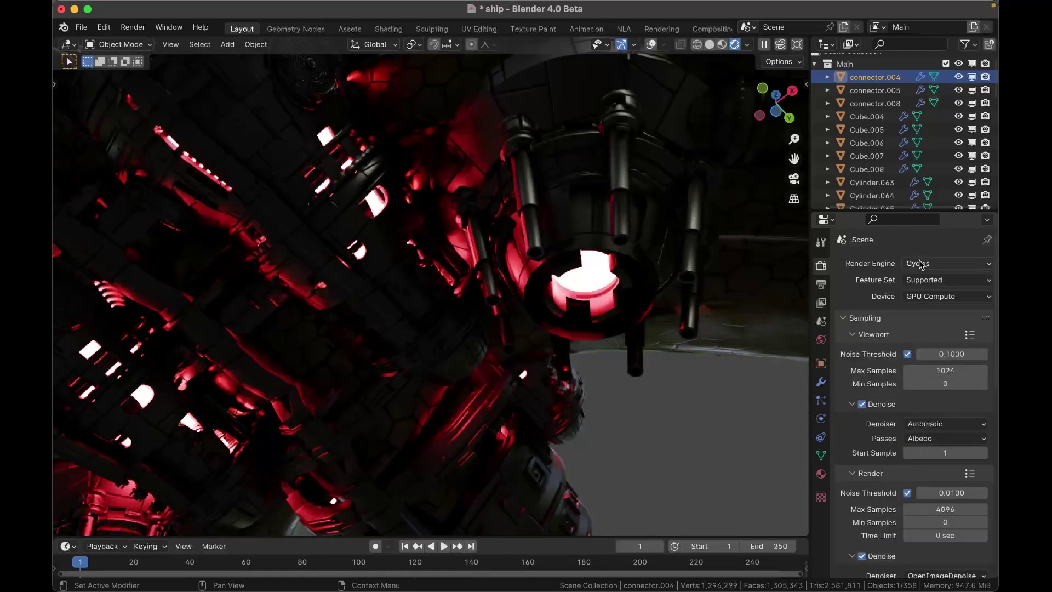
{"action": "left_click", "coordinate": [920, 264]}
{"action": "left_click", "coordinate": [923, 281]}
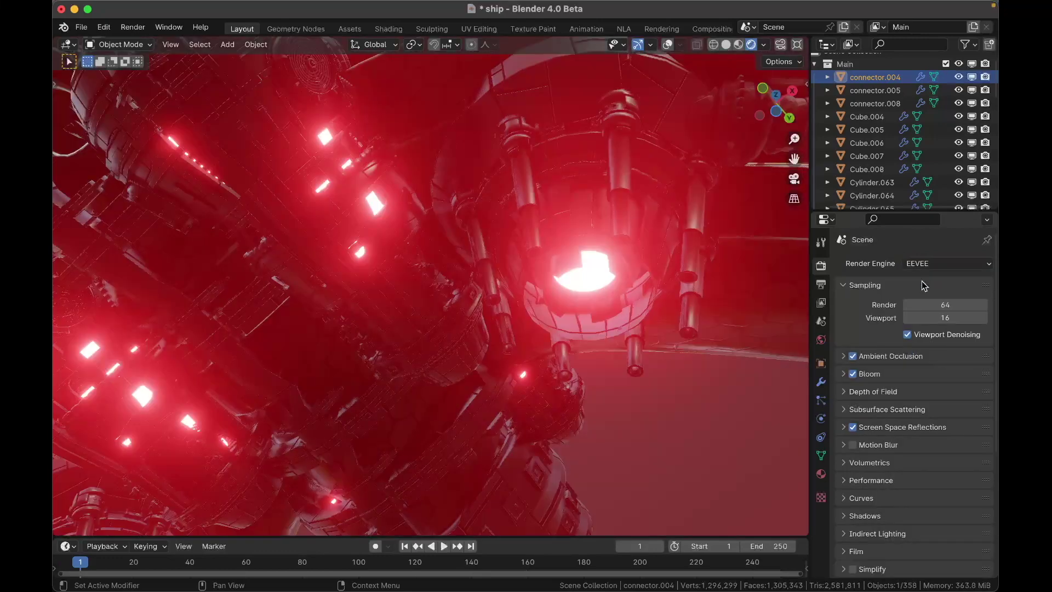
Set the View Transform in the scene's color management to AgX
{"action": "scroll", "coordinate": [925, 285], "scroll_direction": "down", "scroll_amount": 8}
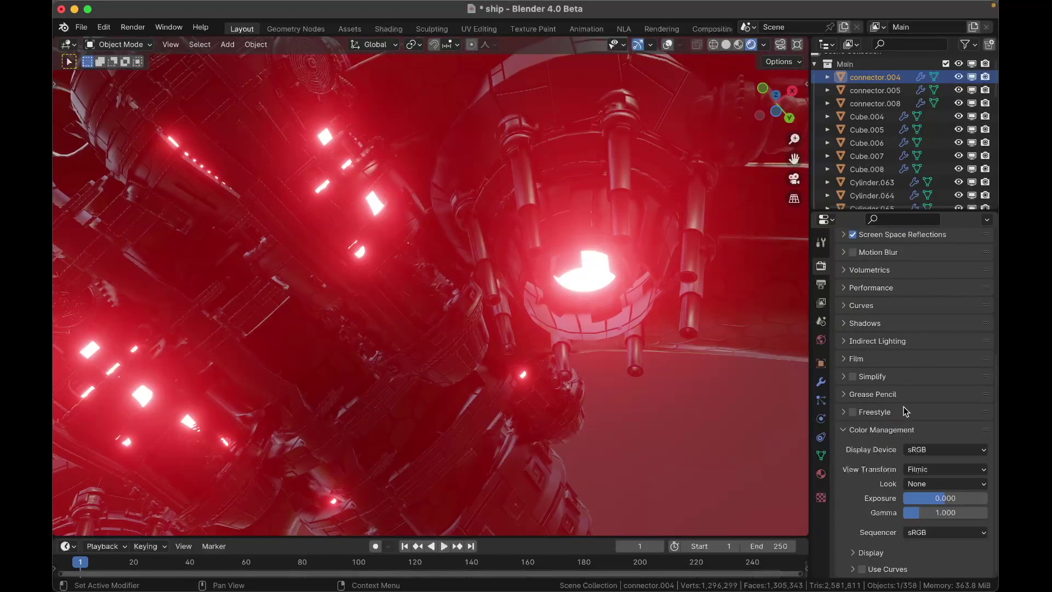
{"action": "left_click", "coordinate": [931, 470]}
{"action": "left_click", "coordinate": [921, 500]}
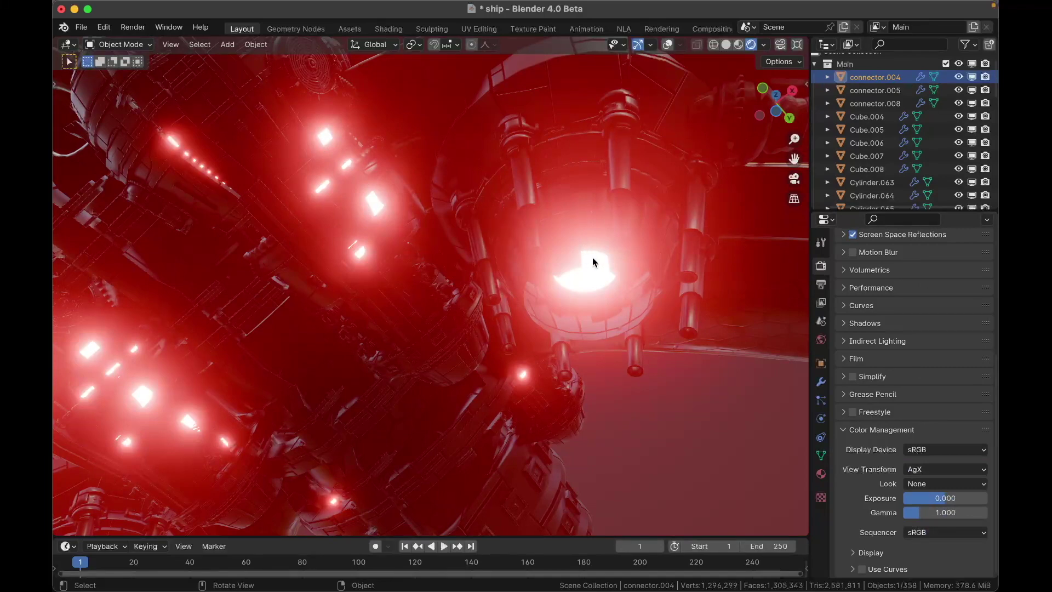
Switch the View Transform to Filmic and back to AgX to compare the glowing lights in EEVEE
{"action": "left_click", "coordinate": [940, 471]}
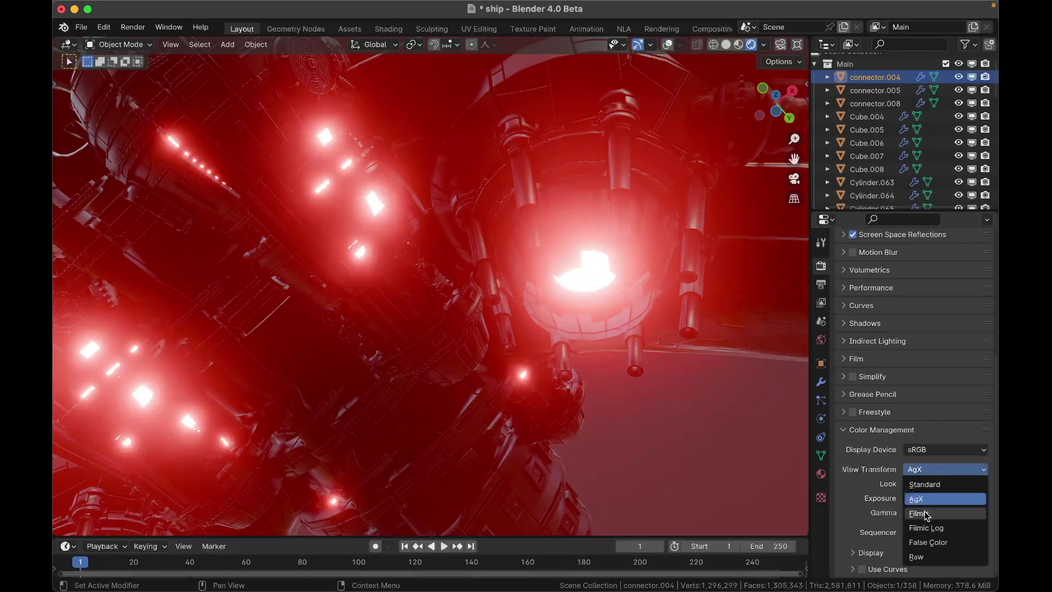
{"action": "left_click", "coordinate": [927, 515]}
{"action": "left_click", "coordinate": [928, 472]}
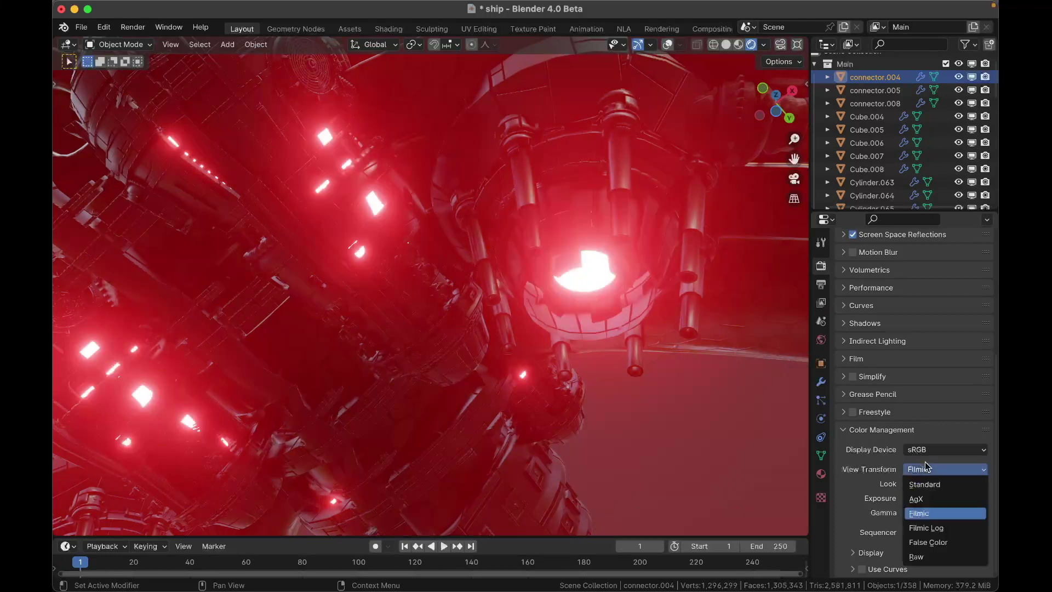
{"action": "left_click", "coordinate": [922, 501]}
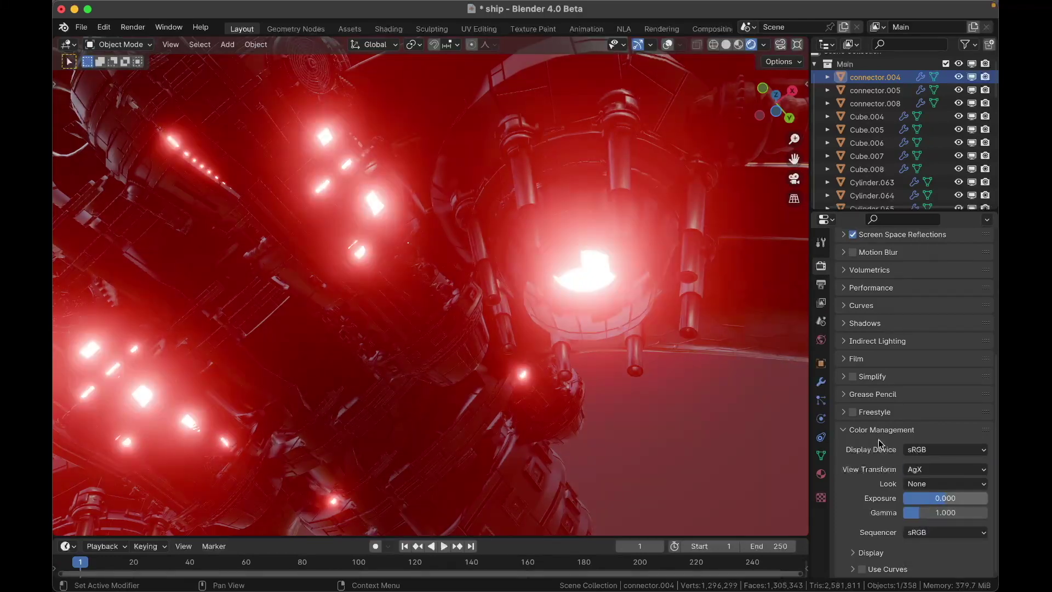
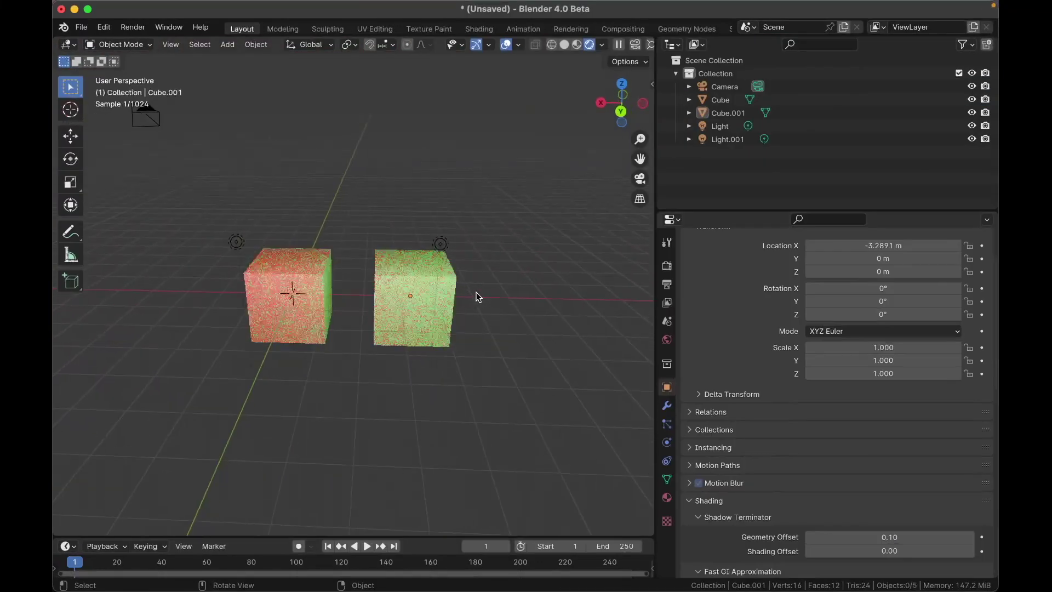
Rotate the cube at the origin freely with Trackball to about -22°, 23° and -45° in X, Y and Z
{"action": "scroll", "coordinate": [476, 292], "scroll_direction": "left", "scroll_amount": 5}
{"action": "scroll", "coordinate": [476, 291], "scroll_direction": "right", "scroll_amount": 10}
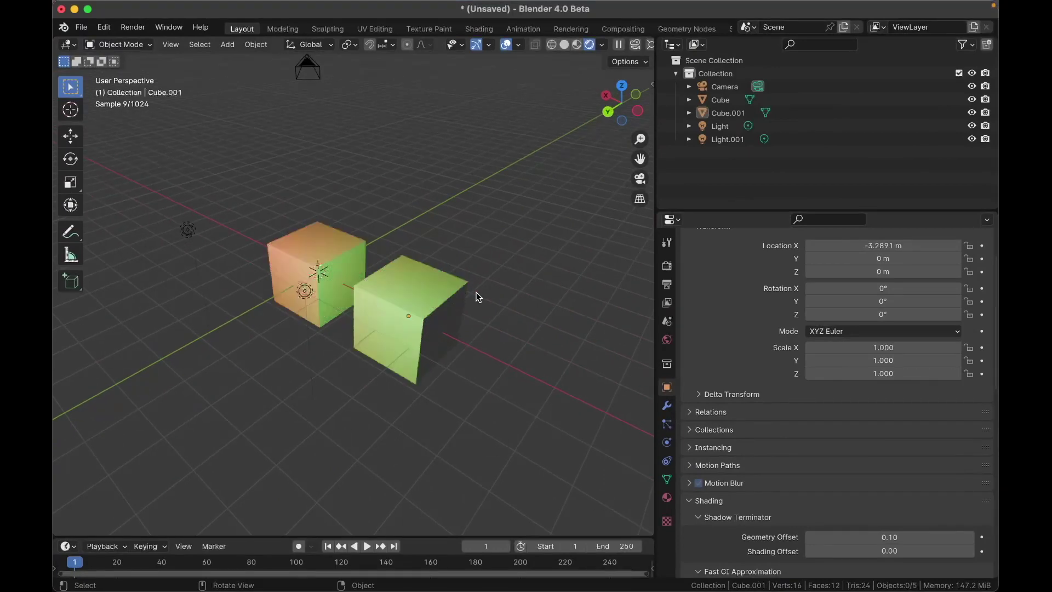
{"action": "scroll", "coordinate": [475, 291], "scroll_direction": "left", "scroll_amount": 10}
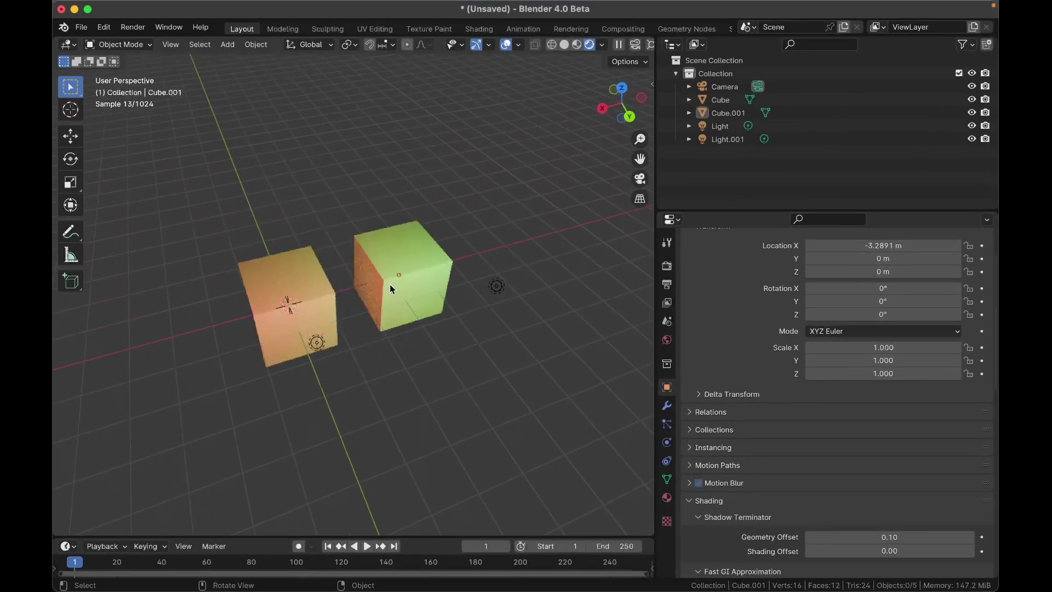
{"action": "left_click", "coordinate": [290, 278]}
{"action": "key", "text": "r"}
{"action": "left_click", "coordinate": [329, 280]}
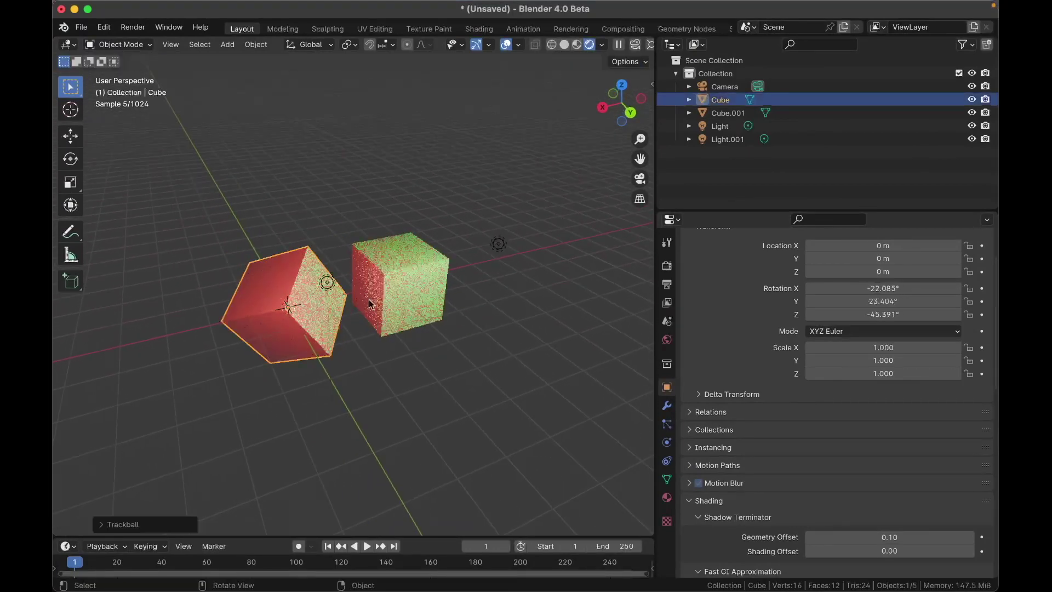
Rotate Cube.001 freely with Trackball to about -12°, -27° and 51° in X, Y and Z, and deselect it
{"action": "left_click", "coordinate": [402, 277]}
{"action": "key", "text": "r"}
{"action": "key", "text": "r"}
{"action": "left_click", "coordinate": [434, 269]}
{"action": "left_click", "coordinate": [425, 208]}
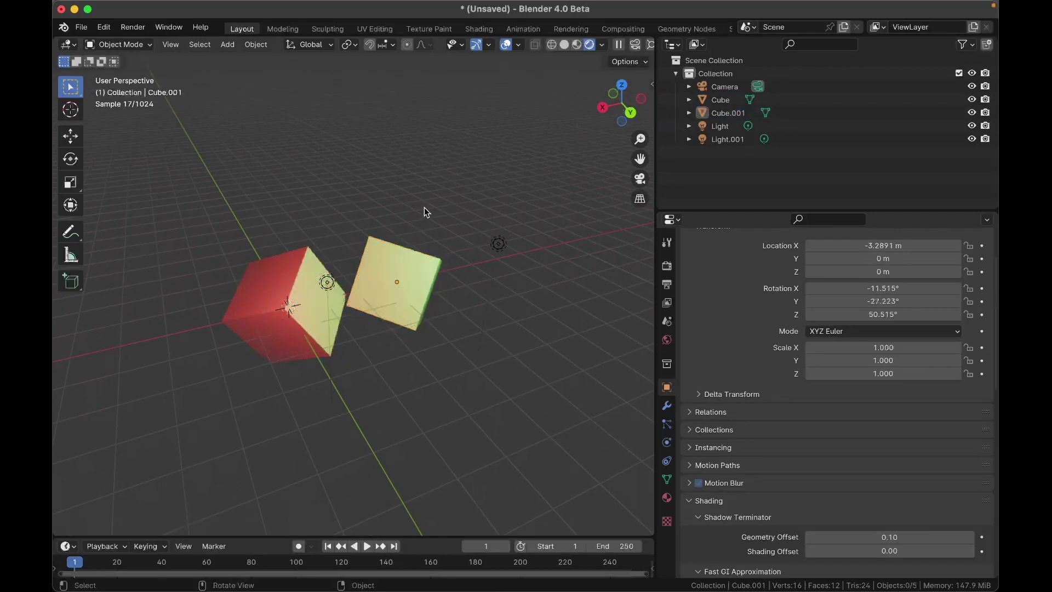
Examine from several angles how the two lights illuminate the red and green sides of both cubes
{"action": "scroll", "coordinate": [425, 209], "scroll_direction": "right", "scroll_amount": 8}
{"action": "scroll", "coordinate": [329, 256], "scroll_direction": "down", "scroll_amount": 6}
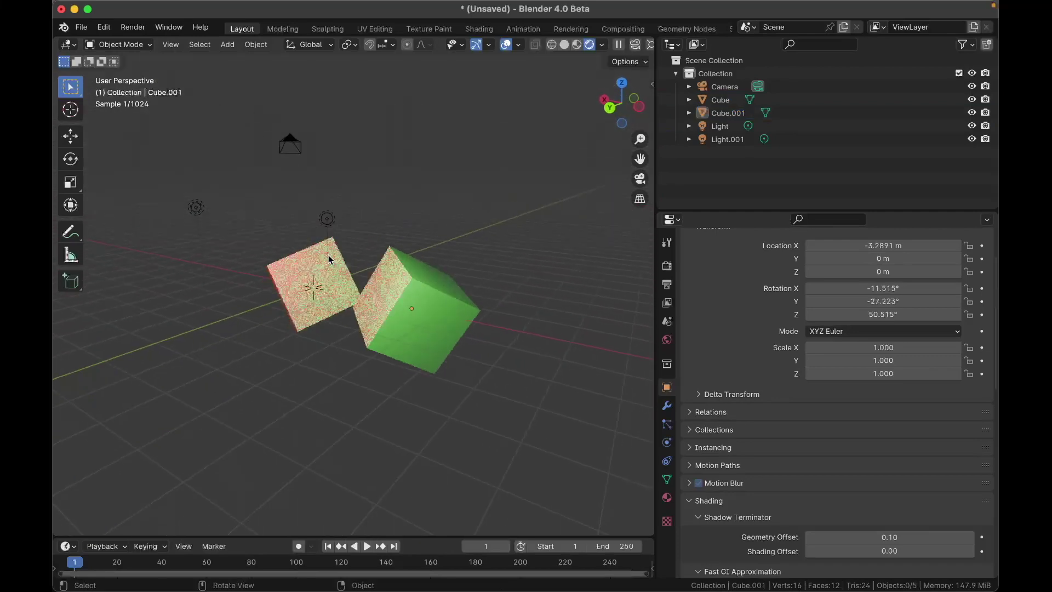
{"action": "scroll", "coordinate": [470, 327], "scroll_direction": "right", "scroll_amount": 10}
{"action": "scroll", "coordinate": [470, 328], "scroll_direction": "left", "scroll_amount": 10}
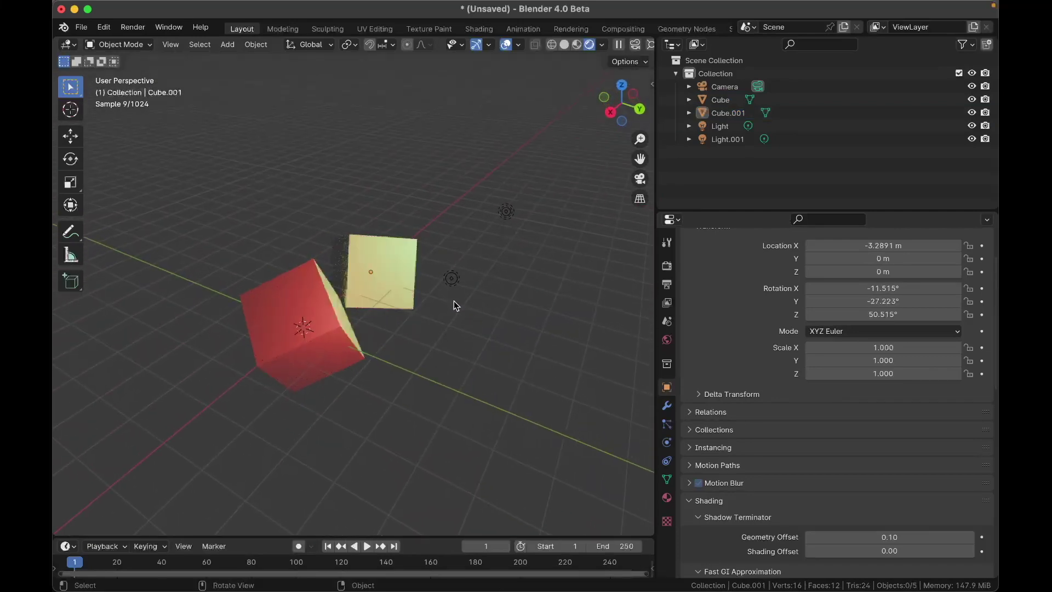
{"action": "scroll", "coordinate": [448, 301], "scroll_direction": "left", "scroll_amount": 15}
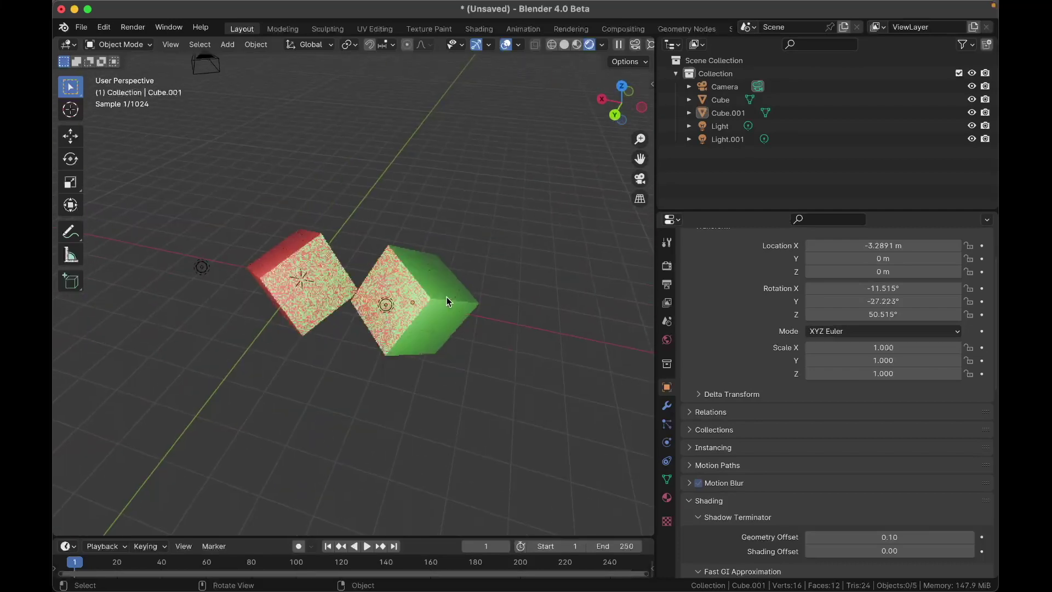
{"action": "left_click", "coordinate": [314, 262]}
{"action": "scroll", "coordinate": [329, 285], "scroll_direction": "left", "scroll_amount": 5}
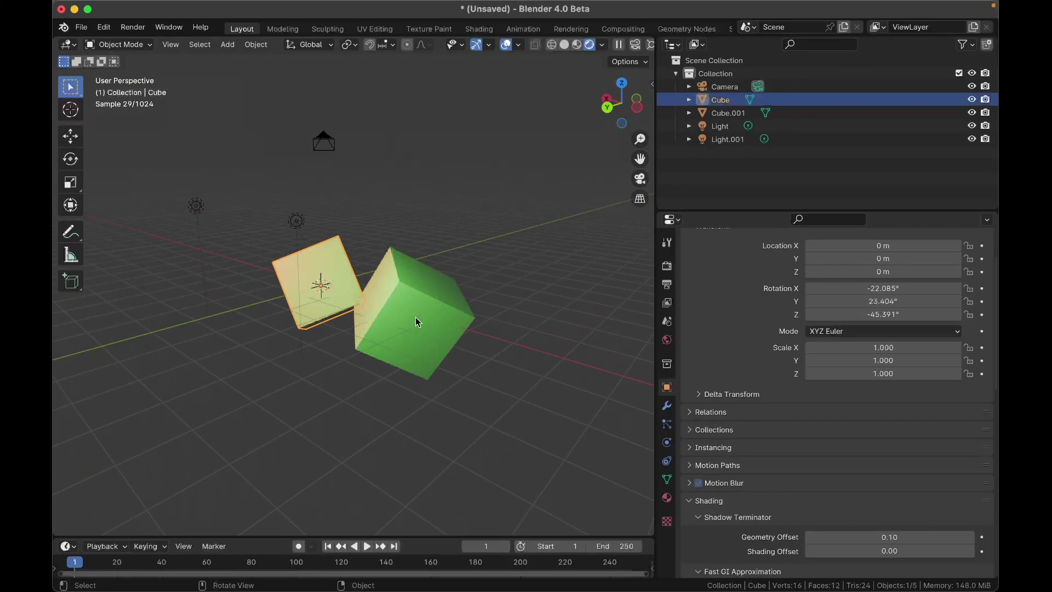
{"action": "scroll", "coordinate": [415, 316], "scroll_direction": "left", "scroll_amount": 10}
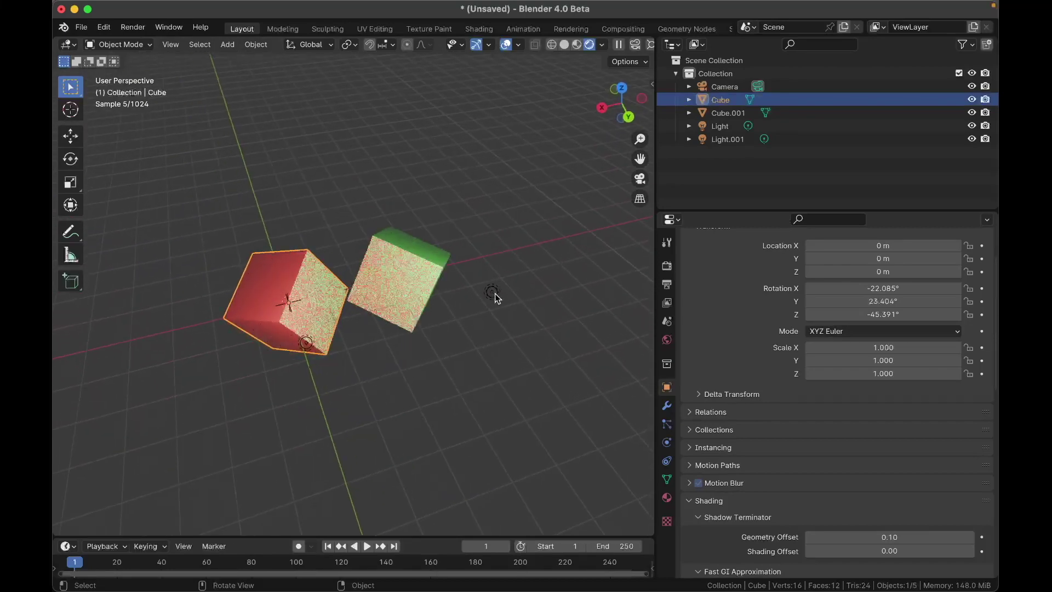
Inspect the Light Linking settings of Light.001 and the shading of the cube at the origin
{"action": "left_click", "coordinate": [493, 295]}
{"action": "scroll", "coordinate": [777, 346], "scroll_direction": "down", "scroll_amount": 8}
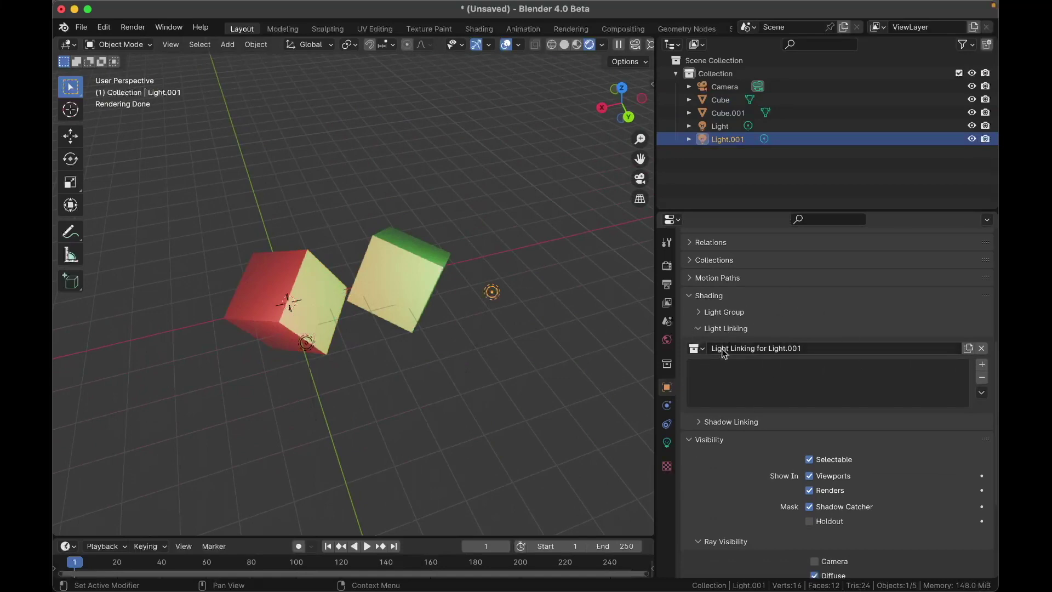
{"action": "left_click", "coordinate": [289, 262]}
{"action": "middle_click_drag", "start_coordinate": [289, 262], "coordinate": [308, 291]}
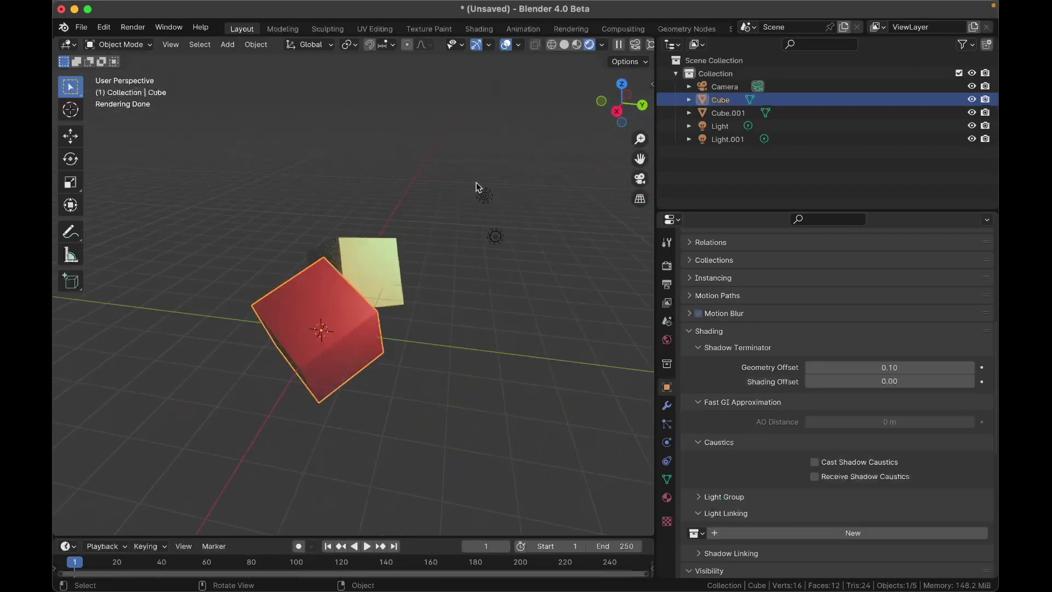
Move the cube at the origin into a new collection named Red
{"action": "middle_click_drag", "start_coordinate": [475, 181], "coordinate": [477, 180]}
{"action": "middle_click_drag", "start_coordinate": [373, 293], "coordinate": [374, 294]}
{"action": "key", "text": "m"}
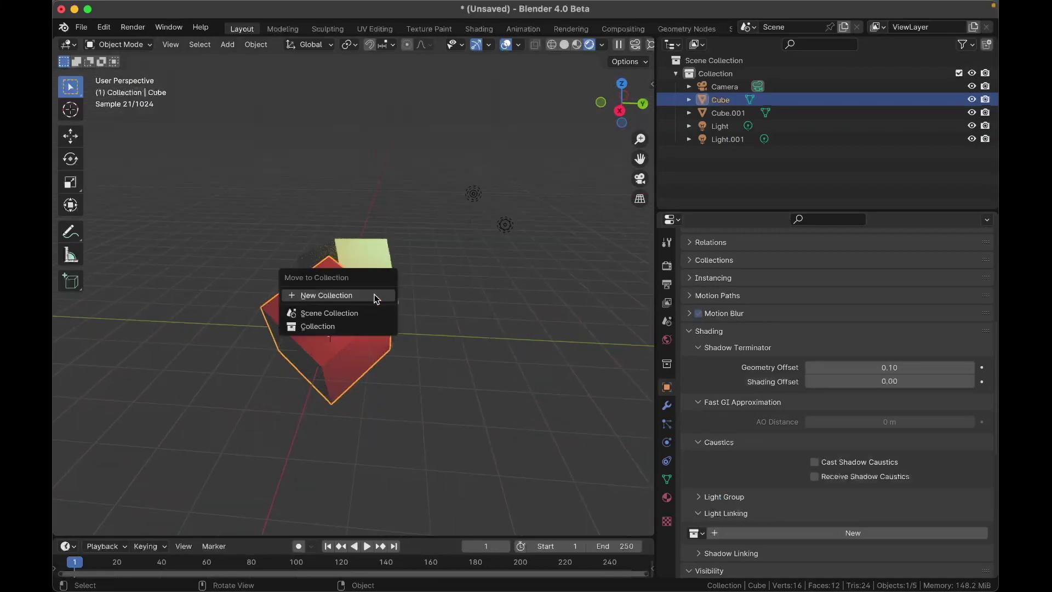
{"action": "left_click", "coordinate": [376, 296]}
{"action": "type", "text": "Red"}
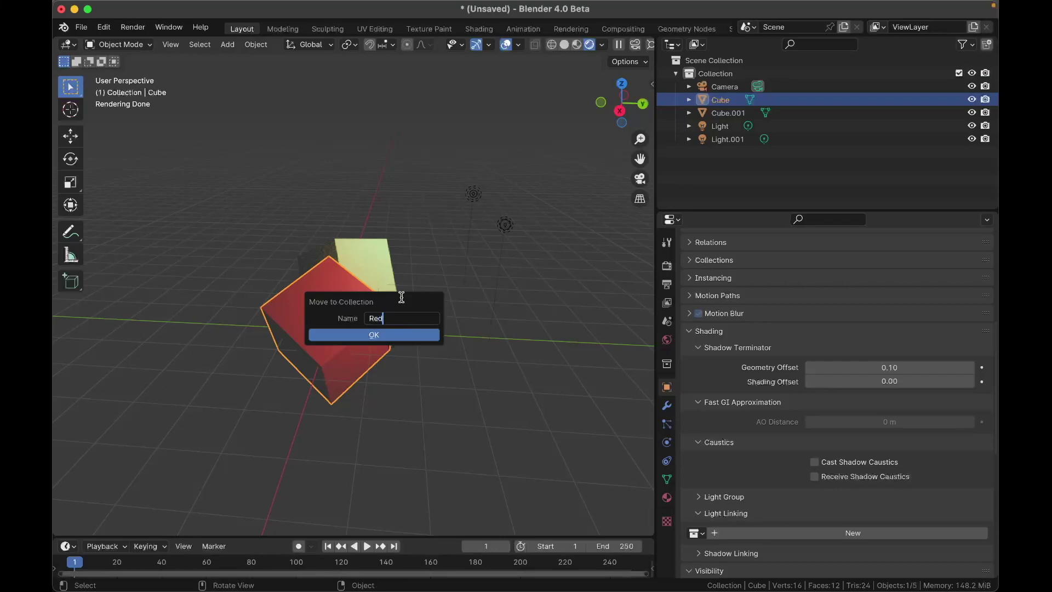
{"action": "key", "text": "Return"}
{"action": "middle_click_drag", "start_coordinate": [401, 297], "coordinate": [321, 313]}
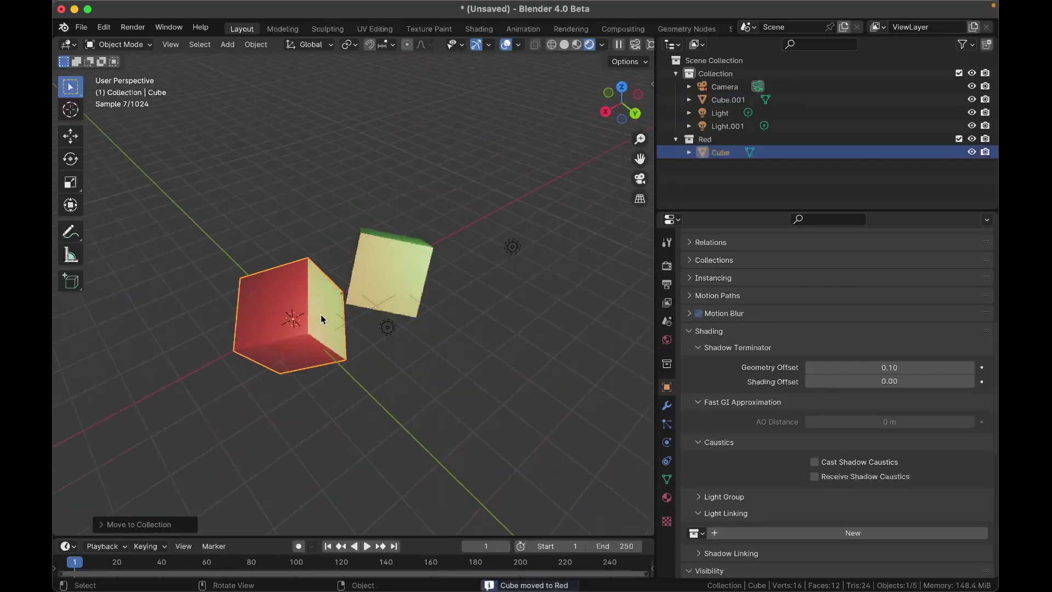
Rename the Red collection as Green
{"action": "double_click", "coordinate": [702, 139]}
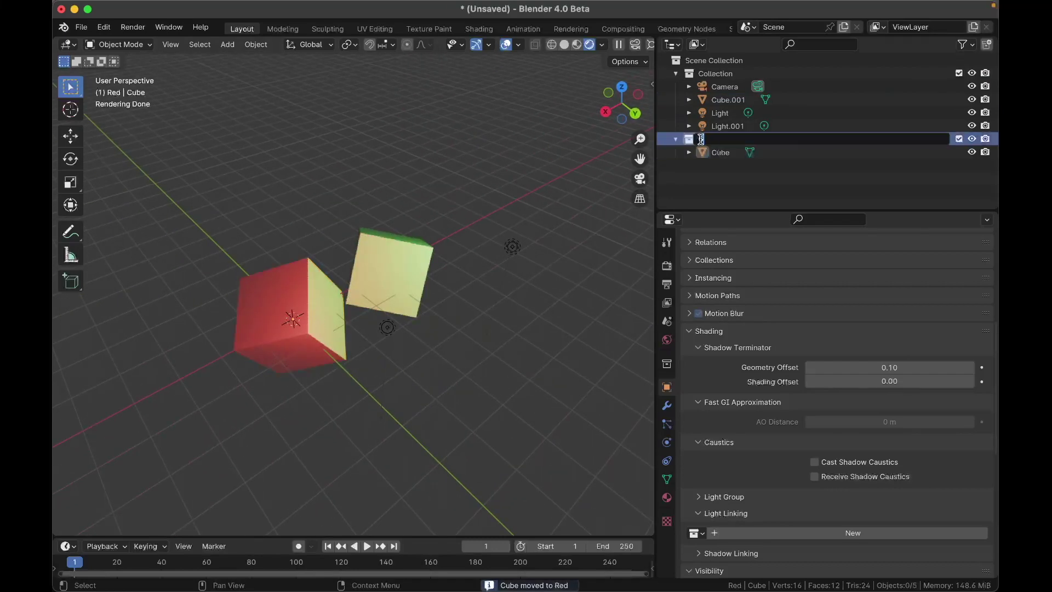
{"action": "type", "text": "Green"}
{"action": "key", "text": "Return"}
{"action": "scroll", "coordinate": [534, 251], "scroll_direction": "left", "scroll_amount": 5}
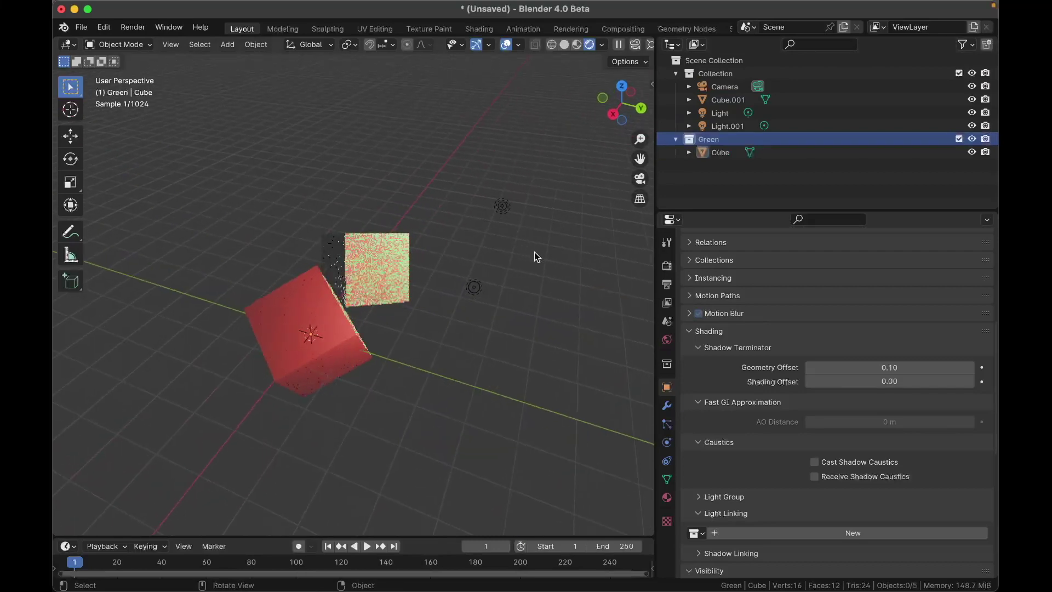
{"action": "scroll", "coordinate": [349, 305], "scroll_direction": "left", "scroll_amount": 5}
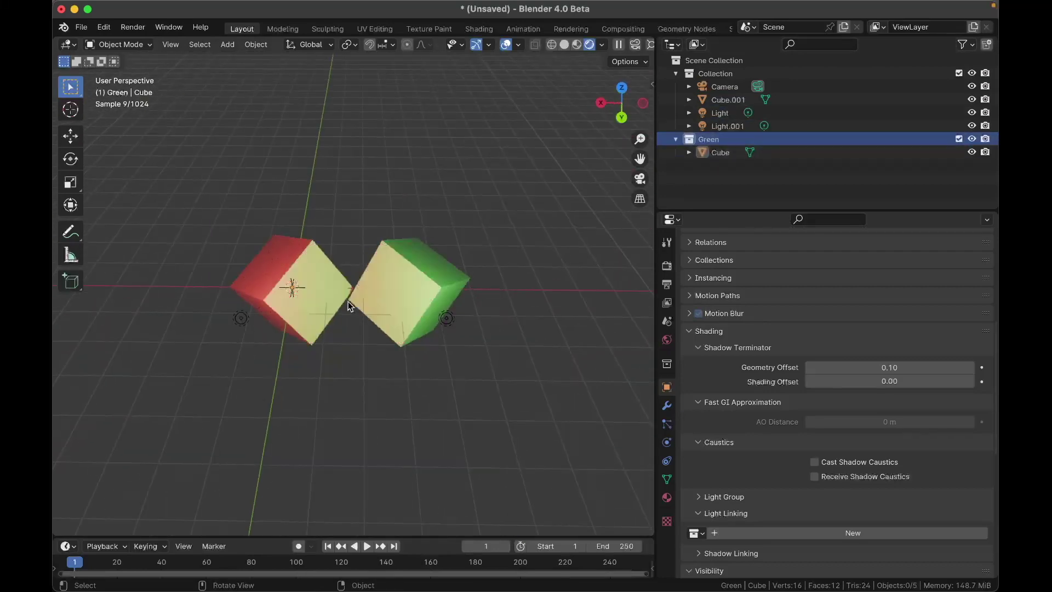
Assign the Green collection to Light.001's Light Linking and compare how the light affects both cubes from several angles
{"action": "left_click", "coordinate": [446, 323]}
{"action": "scroll", "coordinate": [447, 324], "scroll_direction": "left", "scroll_amount": 5}
{"action": "left_click", "coordinate": [696, 384]}
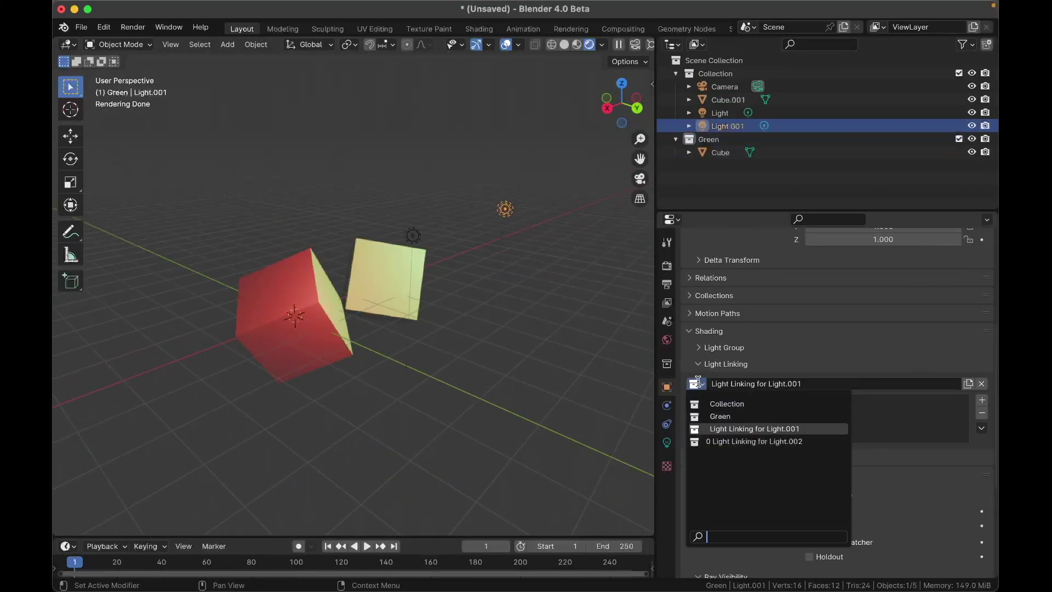
{"action": "left_click", "coordinate": [718, 417]}
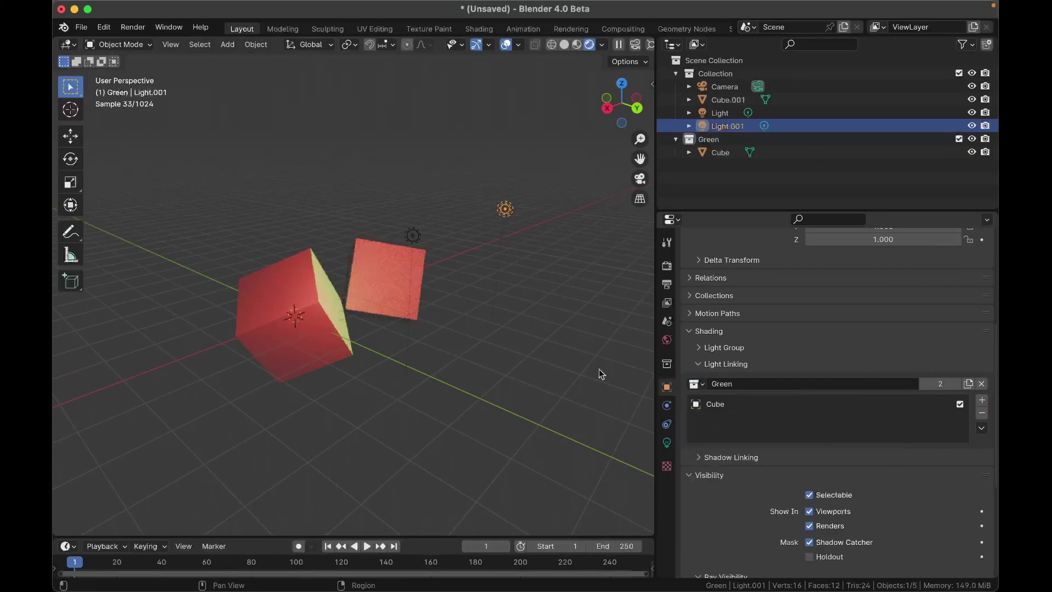
{"action": "scroll", "coordinate": [468, 351], "scroll_direction": "left", "scroll_amount": 5}
{"action": "scroll", "coordinate": [468, 351], "scroll_direction": "left", "scroll_amount": 3}
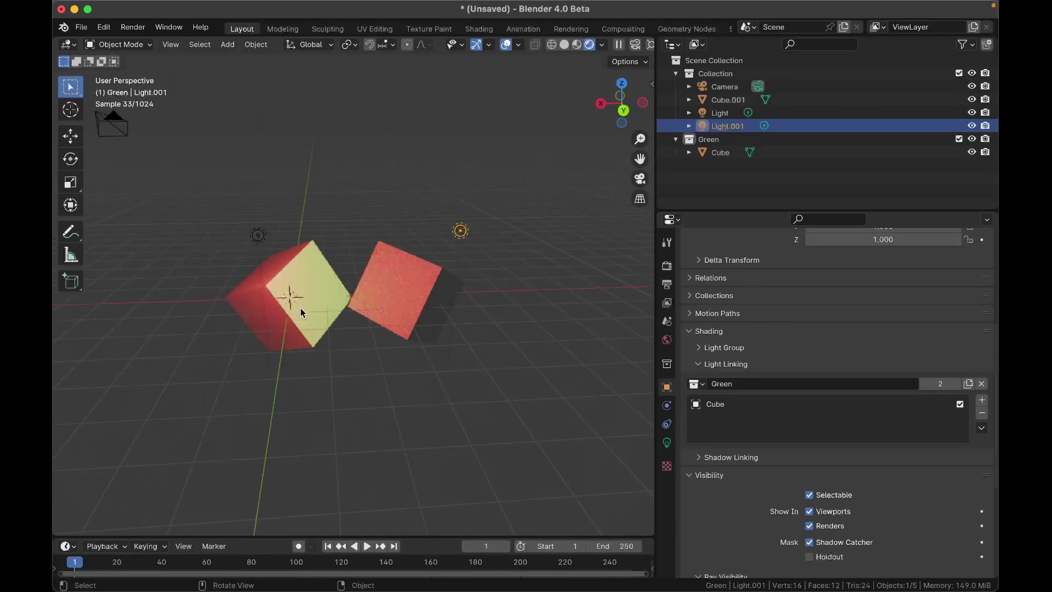
{"action": "scroll", "coordinate": [300, 307], "scroll_direction": "left", "scroll_amount": 8}
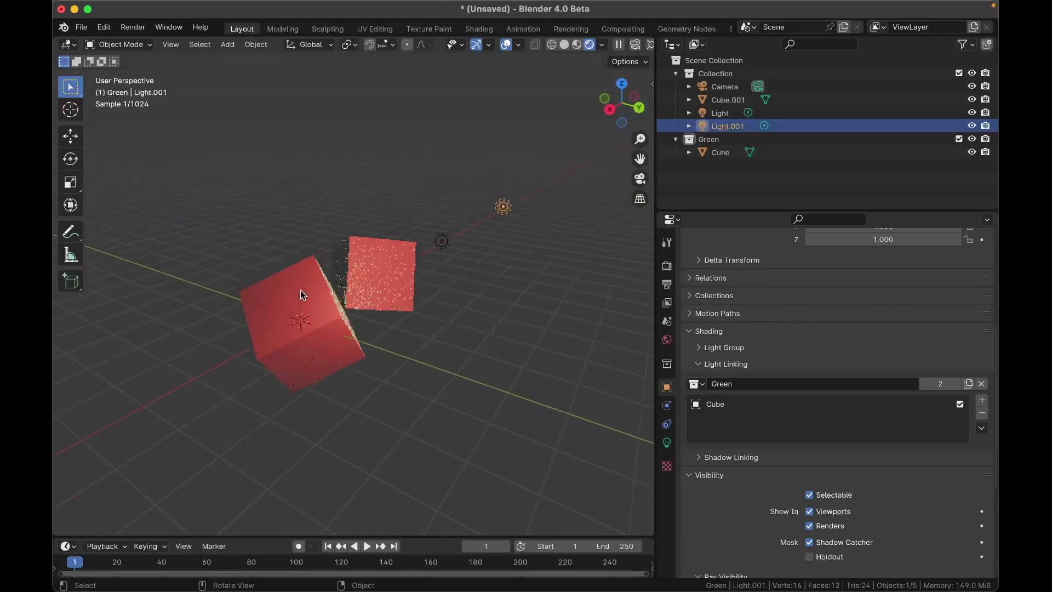
{"action": "scroll", "coordinate": [301, 294], "scroll_direction": "left", "scroll_amount": 5}
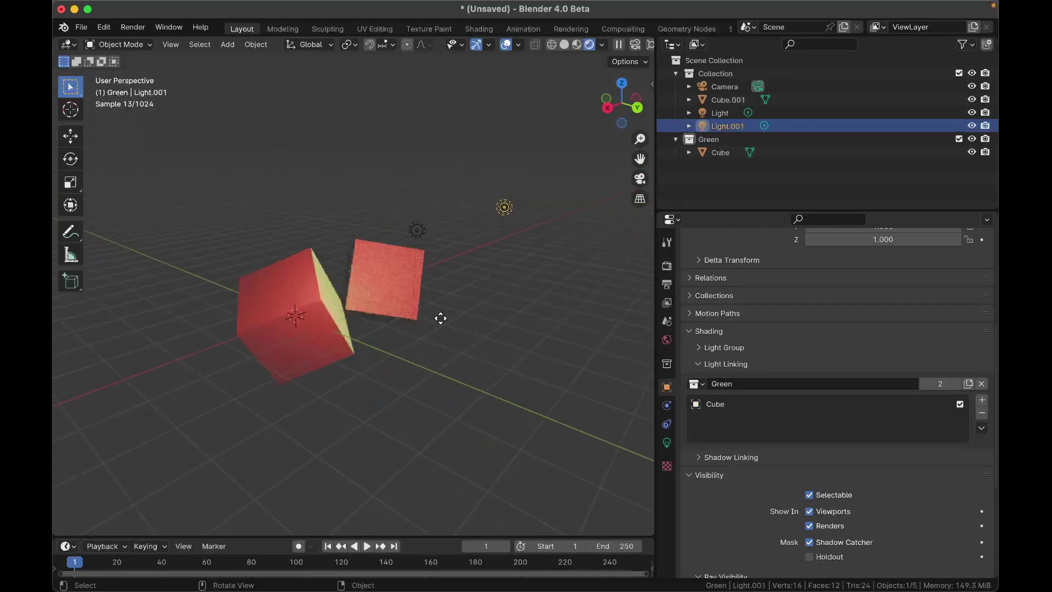
{"action": "scroll", "coordinate": [441, 318], "scroll_direction": "left", "scroll_amount": 1}
Expand the Shadow Linking settings of Light.001
{"action": "scroll", "coordinate": [734, 373], "scroll_direction": "down", "scroll_amount": 6}
{"action": "left_click", "coordinate": [699, 324]}
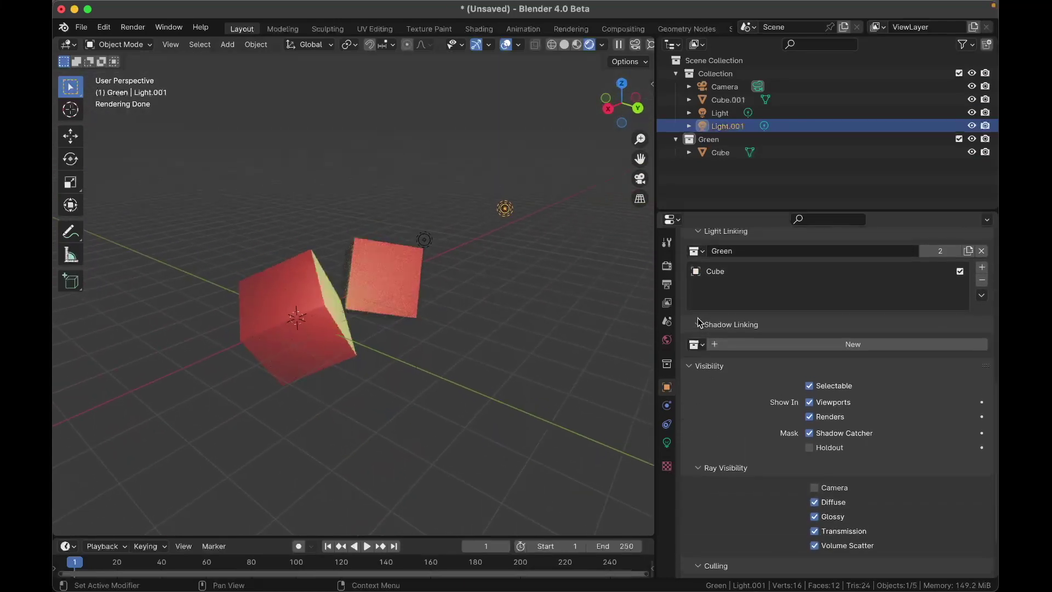
{"action": "scroll", "coordinate": [699, 323], "scroll_direction": "up", "scroll_amount": 3}
{"action": "left_click", "coordinate": [459, 249]}
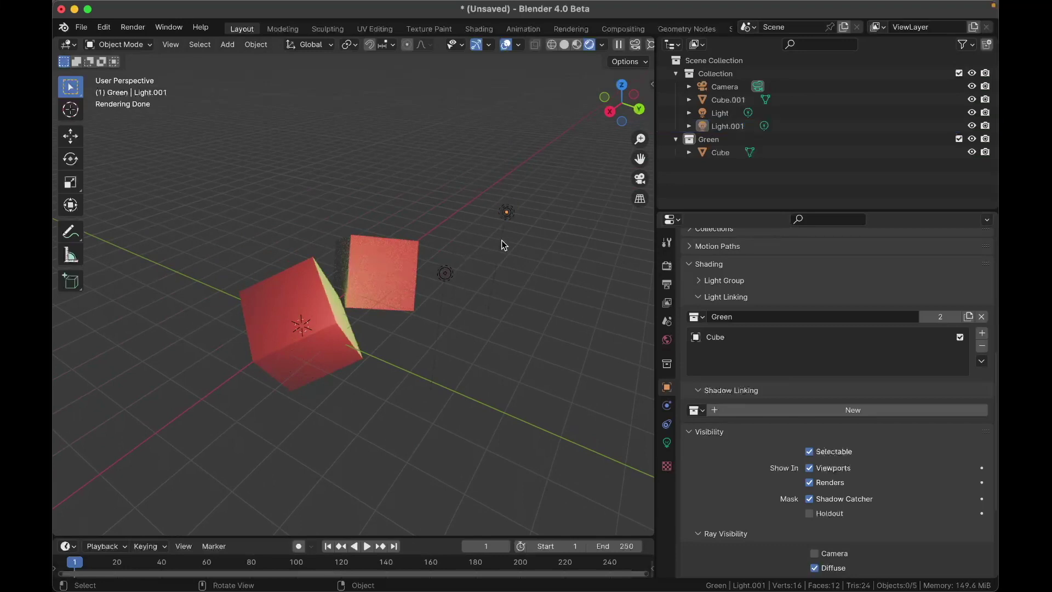
{"action": "left_click", "coordinate": [505, 210]}
Move Cube.001 into a new collection named shadow_green
{"action": "left_click", "coordinate": [386, 242]}
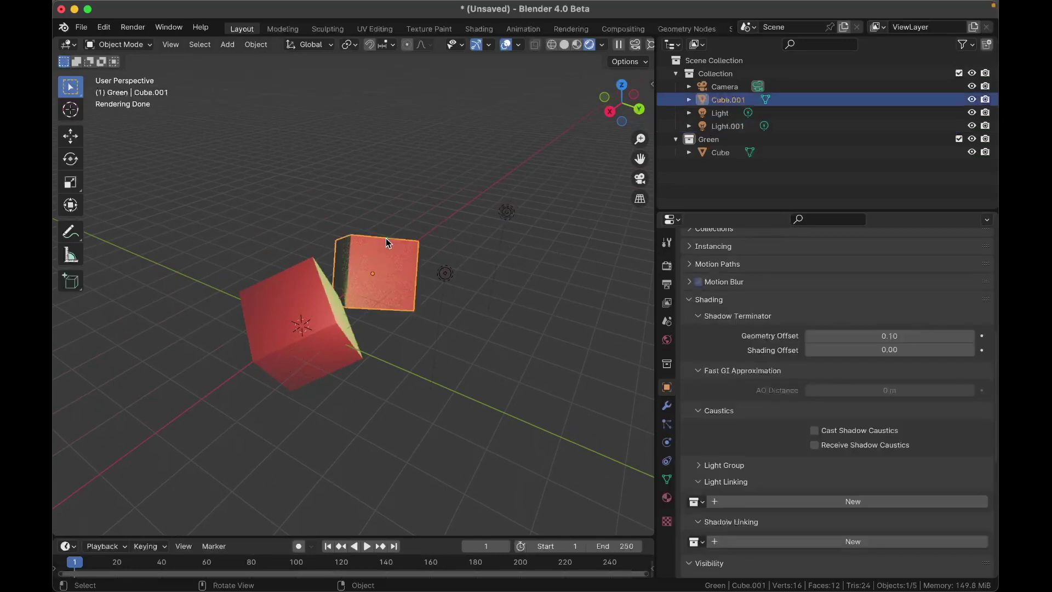
{"action": "key", "text": "m"}
{"action": "left_click", "coordinate": [386, 237]}
{"action": "type", "text": "shado"}
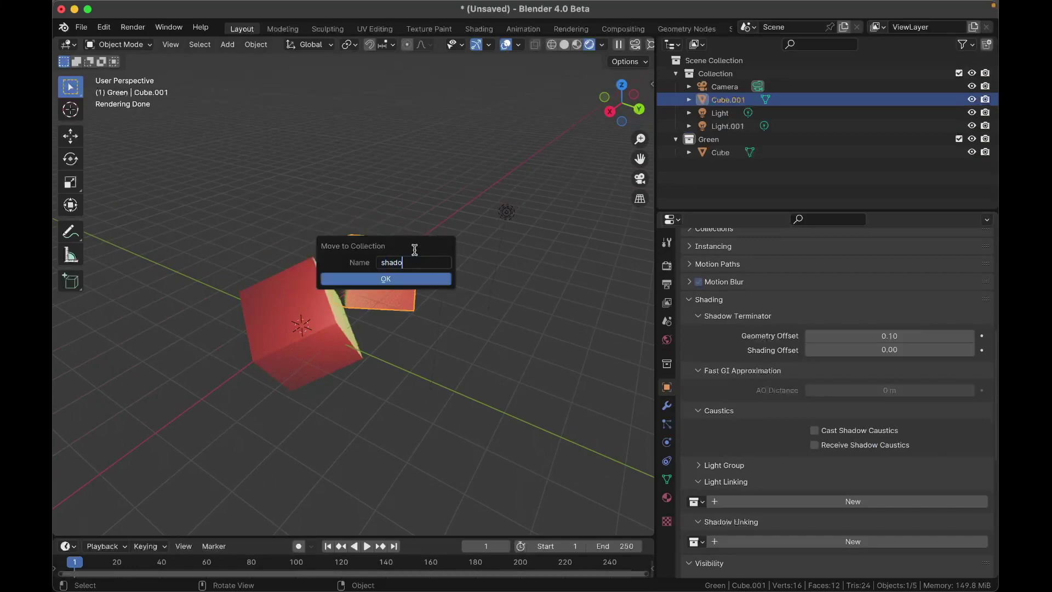
{"action": "type", "text": "w_green"}
{"action": "key", "text": "Return"}
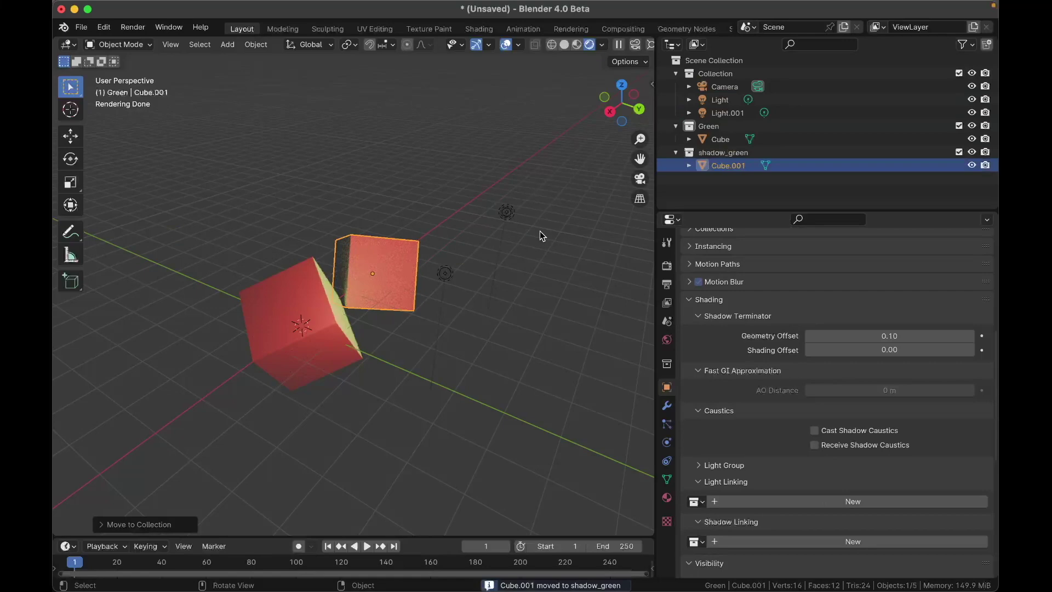
Assign the shadow_green collection to Light.001's Shadow Linking
{"action": "scroll", "coordinate": [540, 231], "scroll_direction": "up", "scroll_amount": 5}
{"action": "scroll", "coordinate": [540, 231], "scroll_direction": "down", "scroll_amount": 5}
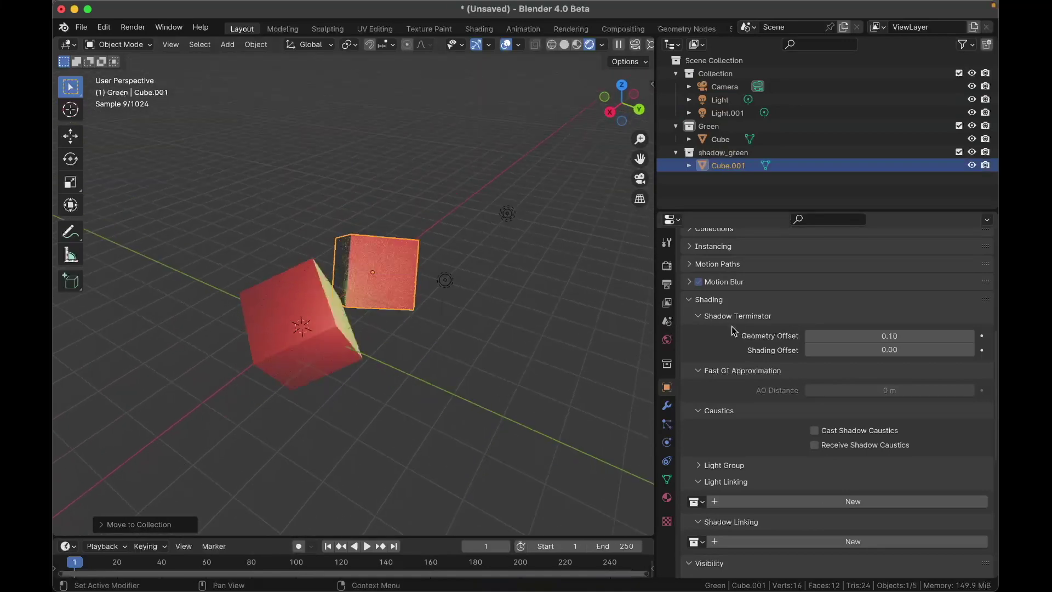
{"action": "scroll", "coordinate": [733, 331], "scroll_direction": "down", "scroll_amount": 2}
{"action": "scroll", "coordinate": [733, 331], "scroll_direction": "down", "scroll_amount": 5}
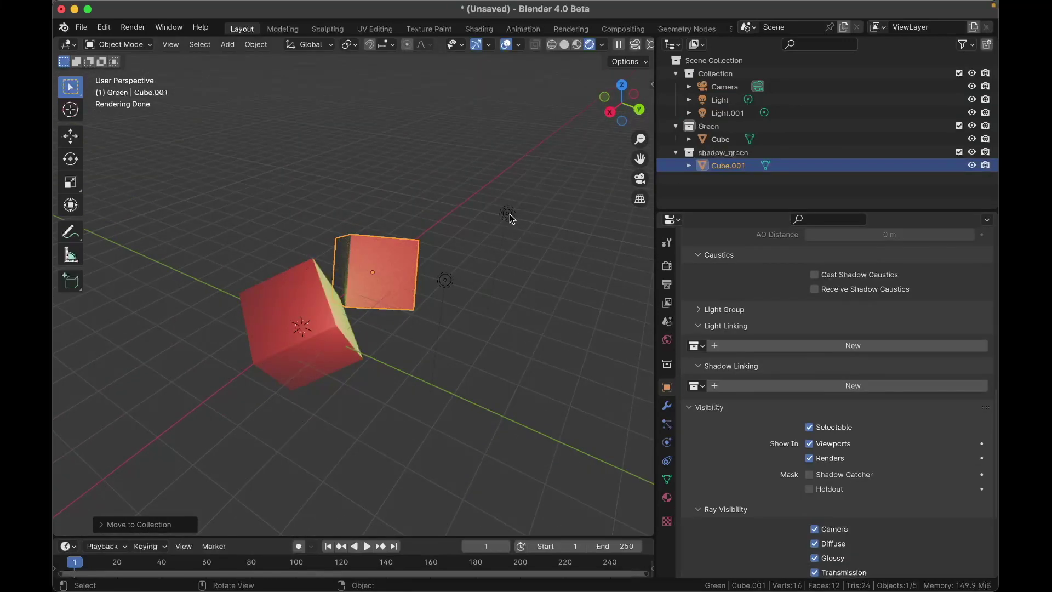
{"action": "left_click", "coordinate": [508, 214]}
{"action": "scroll", "coordinate": [729, 331], "scroll_direction": "up", "scroll_amount": 4}
{"action": "left_click", "coordinate": [695, 363]}
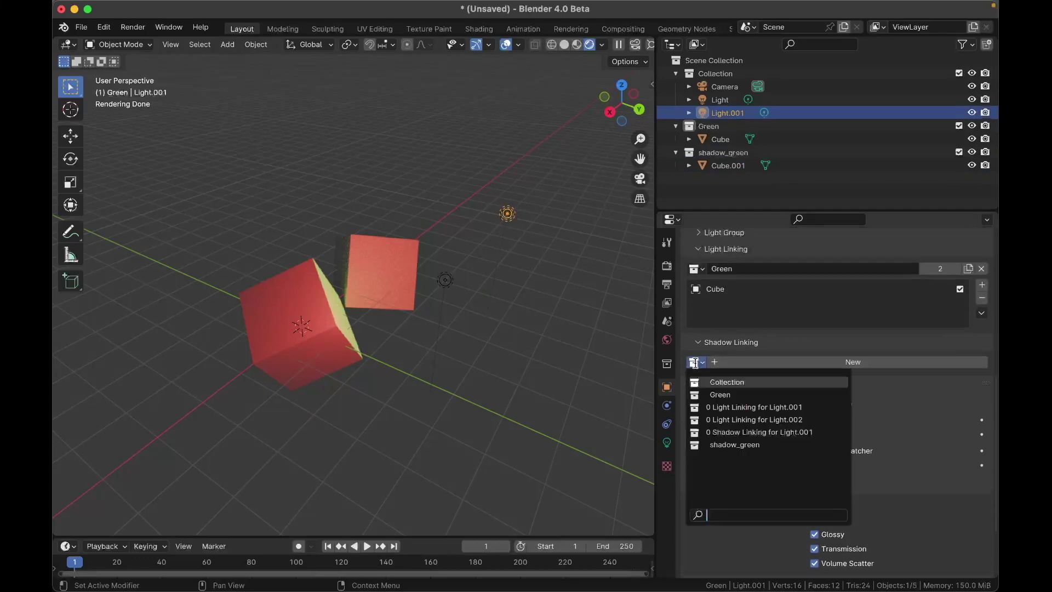
{"action": "left_click", "coordinate": [727, 441]}
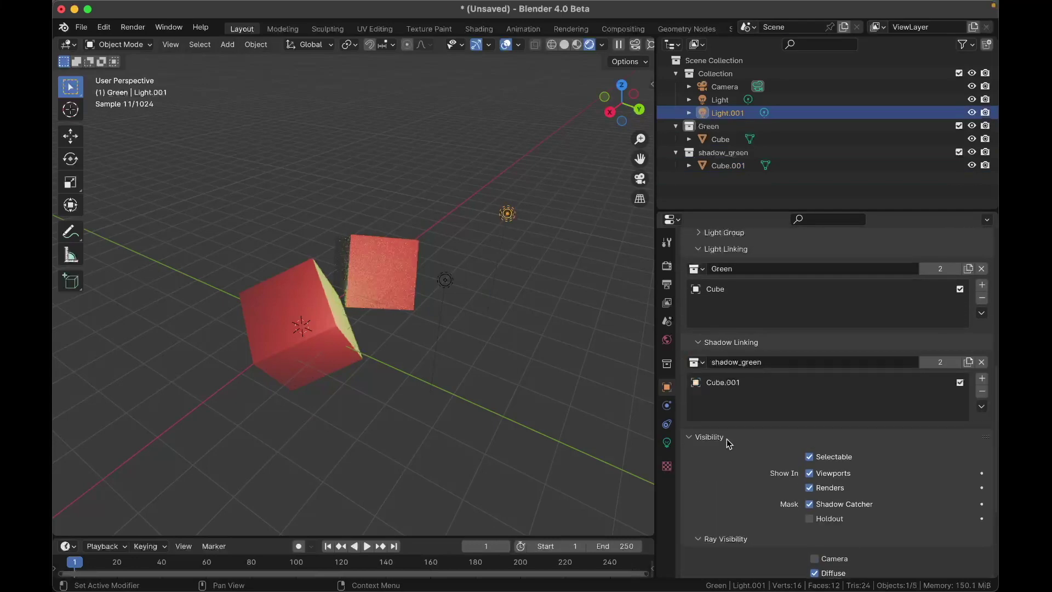
Move Cube.001 freely between the lights and the cube at the origin
{"action": "left_click", "coordinate": [388, 254]}
{"action": "scroll", "coordinate": [388, 255], "scroll_direction": "left", "scroll_amount": 3}
{"action": "scroll", "coordinate": [388, 255], "scroll_direction": "right", "scroll_amount": 5}
{"action": "key", "text": "g"}
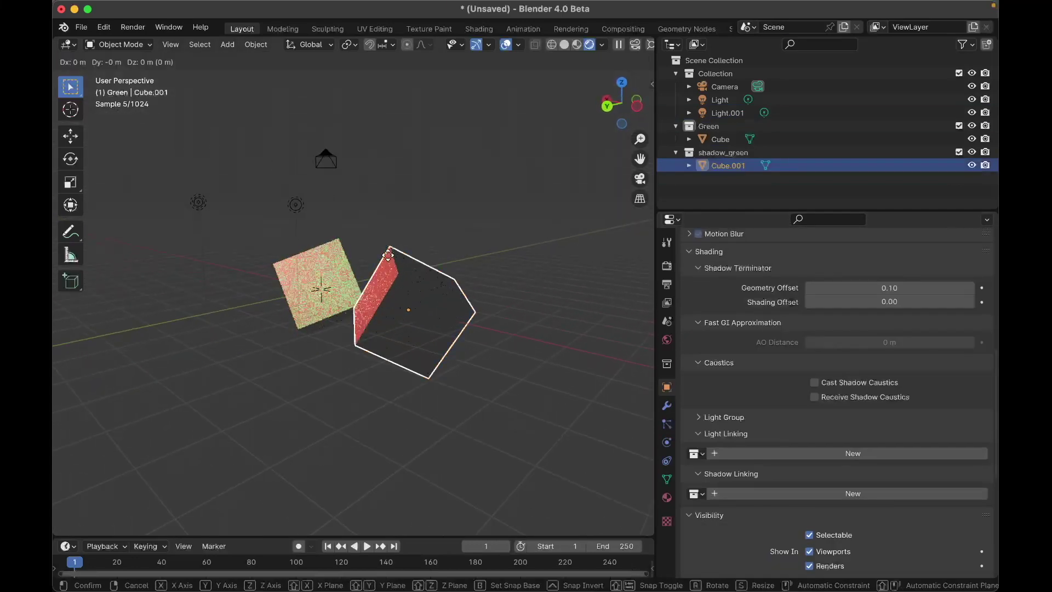
{"action": "left_click", "coordinate": [282, 190]}
{"action": "scroll", "coordinate": [282, 190], "scroll_direction": "left", "scroll_amount": 2}
{"action": "scroll", "coordinate": [285, 195], "scroll_direction": "left", "scroll_amount": 5}
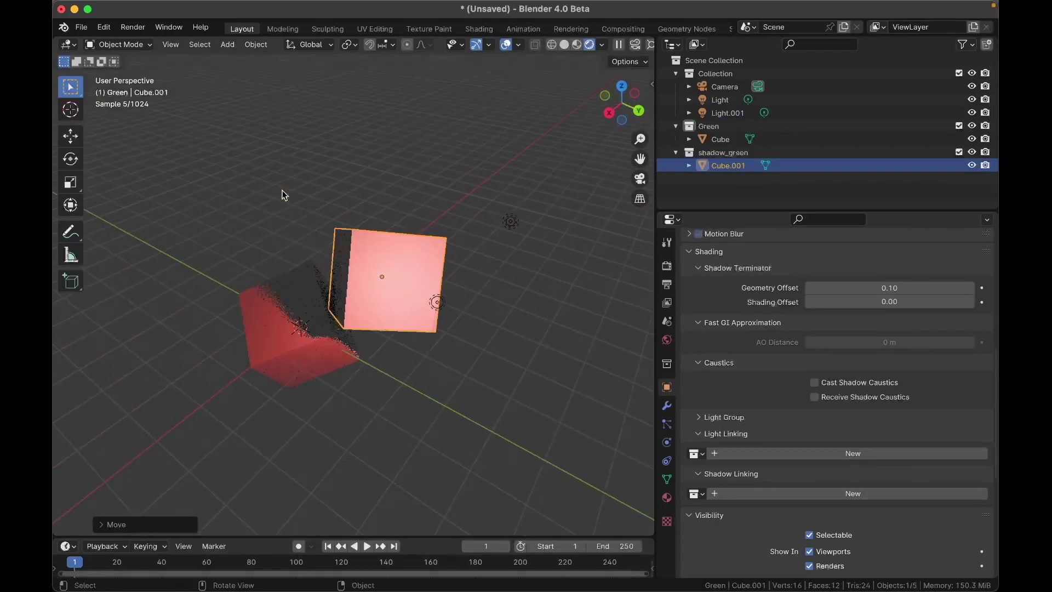
Raise Cube.001 to about X -3.13 m, Y 2.46 m, Z 2.49 m and scale it down to about 0.443
{"action": "key", "text": "g"}
{"action": "scroll", "coordinate": [434, 224], "scroll_direction": "left", "scroll_amount": 5}
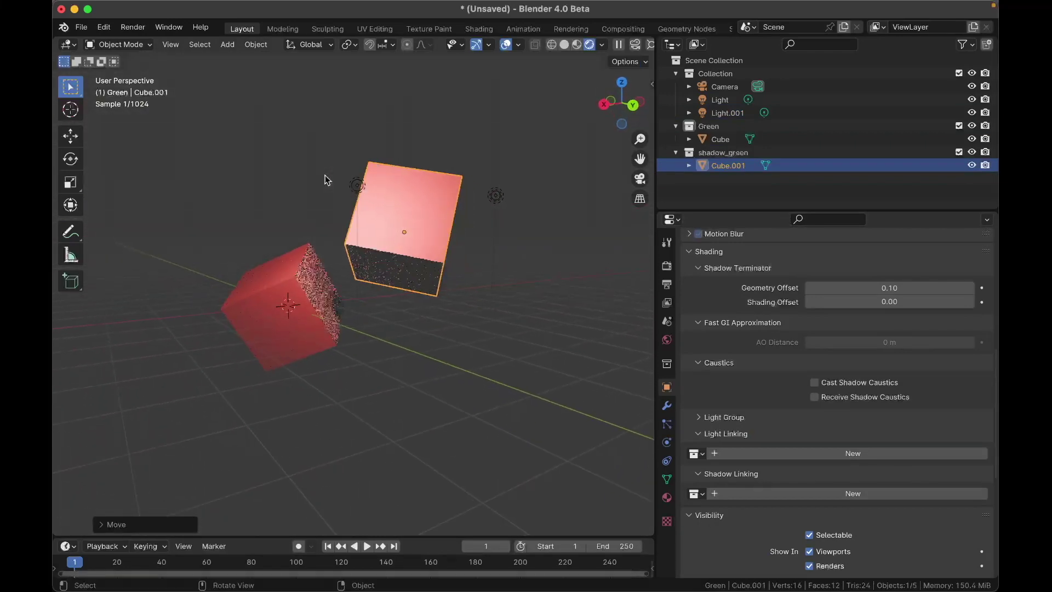
{"action": "key", "text": "z"}
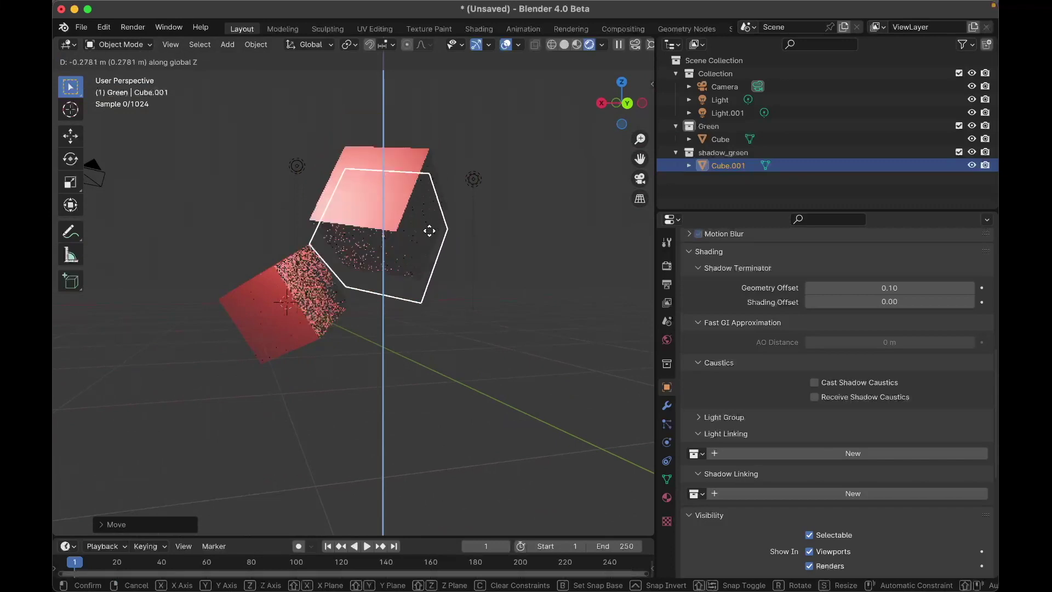
{"action": "key", "text": "z"}
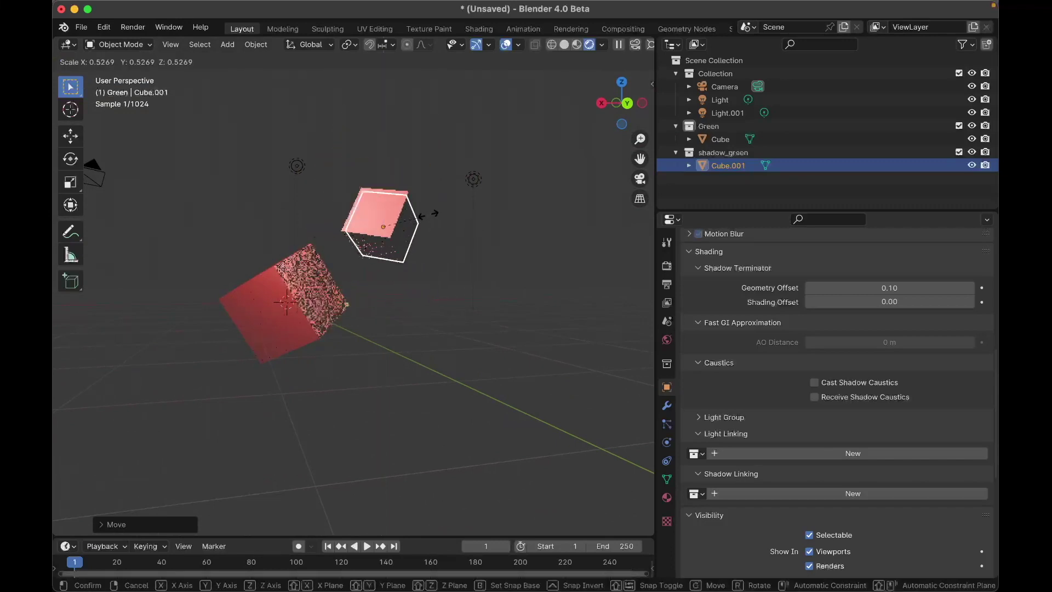
{"action": "scroll", "coordinate": [476, 167], "scroll_direction": "left", "scroll_amount": 5}
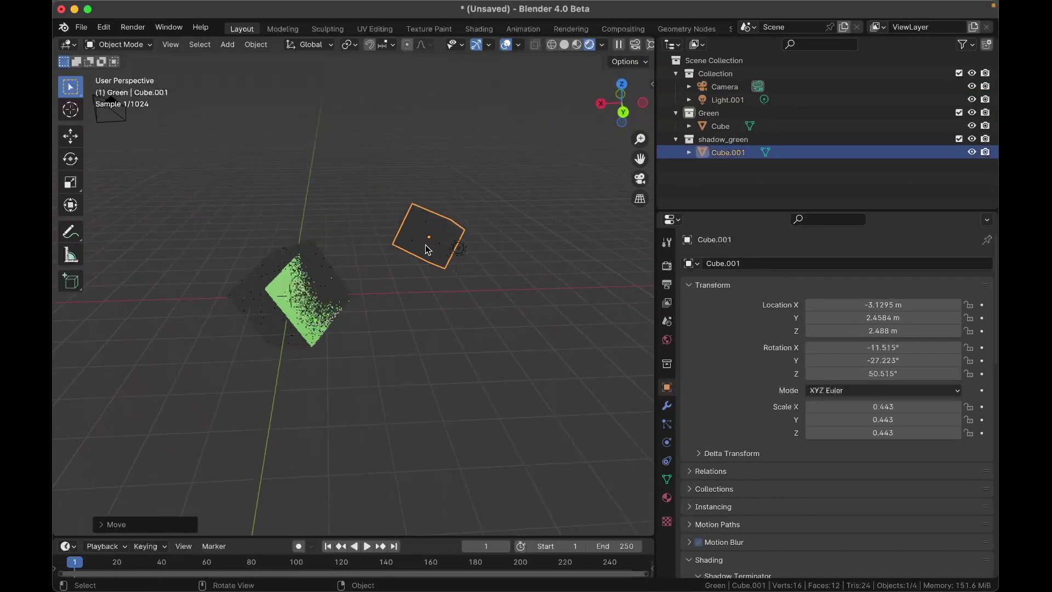
{"action": "scroll", "coordinate": [425, 244], "scroll_direction": "left", "scroll_amount": 3}
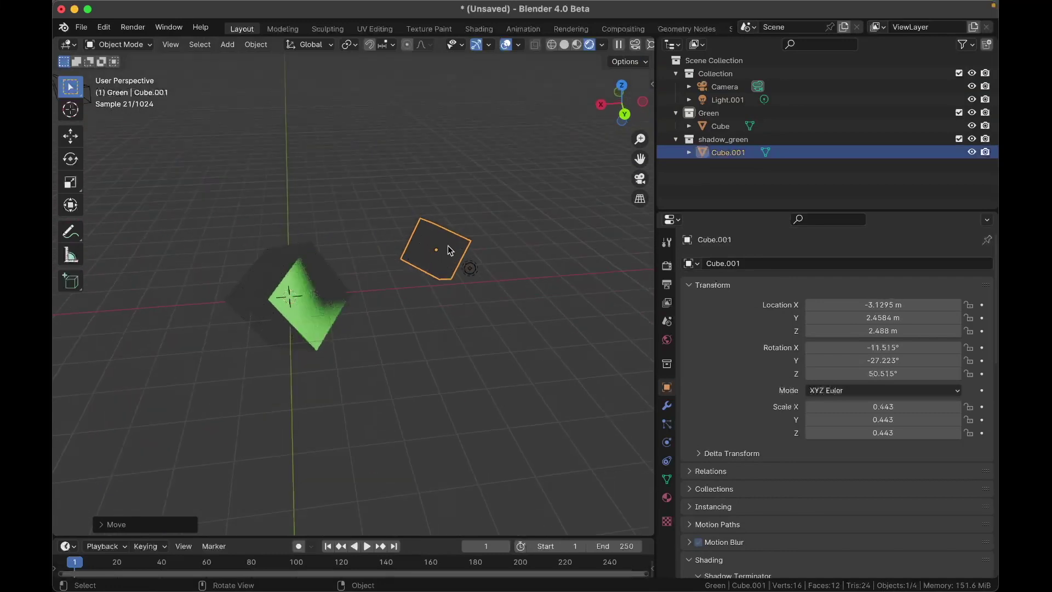
Add a mesh cube to the Green collection and move it to about X -2.49 m, Y 0.83 m, Z -0.94 m
{"action": "key", "text": "shift+a"}
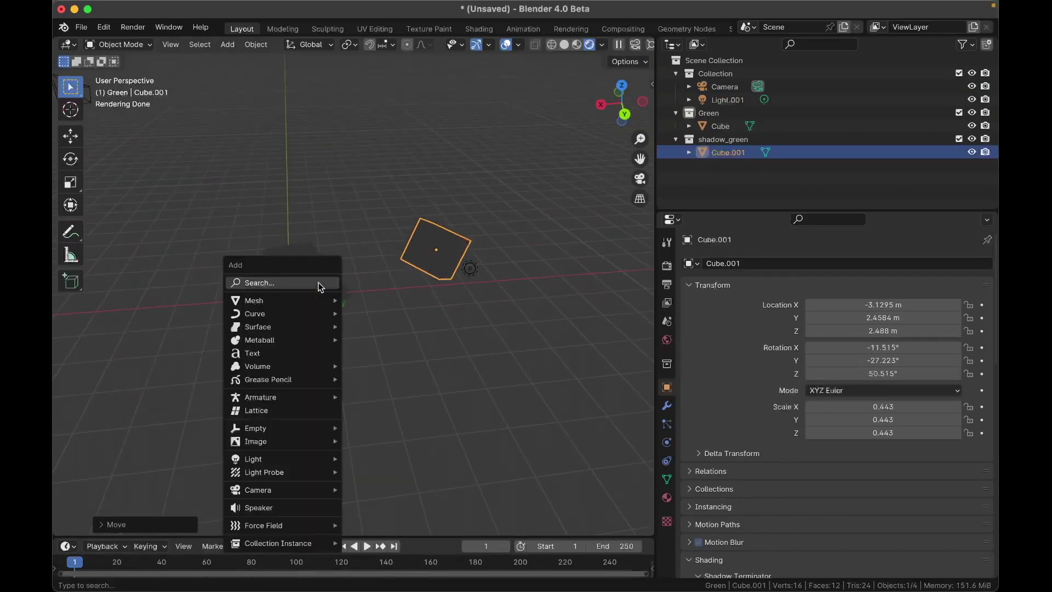
{"action": "mouse_move", "coordinate": [316, 300]}
{"action": "left_click", "coordinate": [362, 316]}
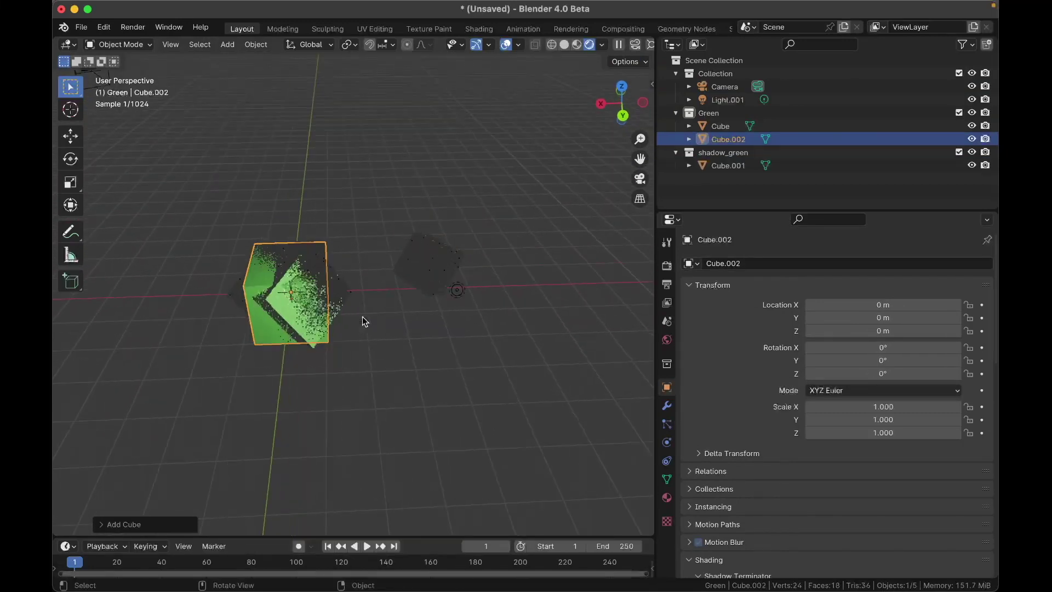
{"action": "key", "text": "g"}
{"action": "left_click", "coordinate": [451, 357]}
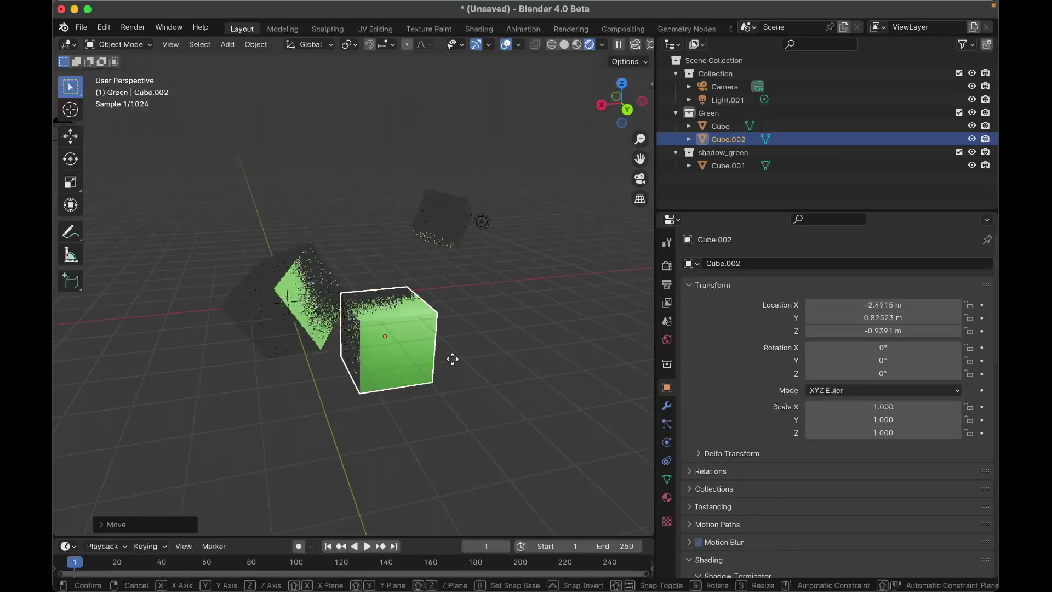
Move Cube.002 up near Light.001, to about X -2.72 m, Y 1.97 m, Z 2.34 m
{"action": "middle_click_drag", "start_coordinate": [451, 356], "coordinate": [459, 303]}
{"action": "scroll", "coordinate": [458, 299], "scroll_direction": "left", "scroll_amount": 5}
{"action": "key", "text": "g"}
{"action": "left_click", "coordinate": [525, 256]}
{"action": "scroll", "coordinate": [525, 255], "scroll_direction": "right", "scroll_amount": 10}
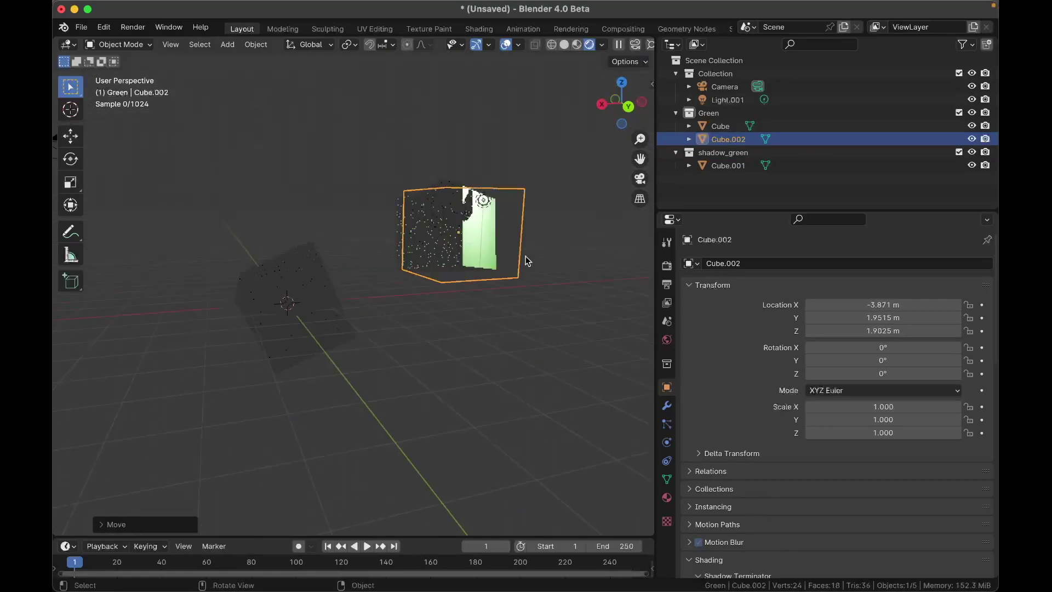
{"action": "key", "text": "g"}
{"action": "left_click", "coordinate": [460, 254]}
{"action": "middle_click_drag", "start_coordinate": [460, 254], "coordinate": [459, 255]}
{"action": "key", "text": "g"}
{"action": "left_click", "coordinate": [469, 230]}
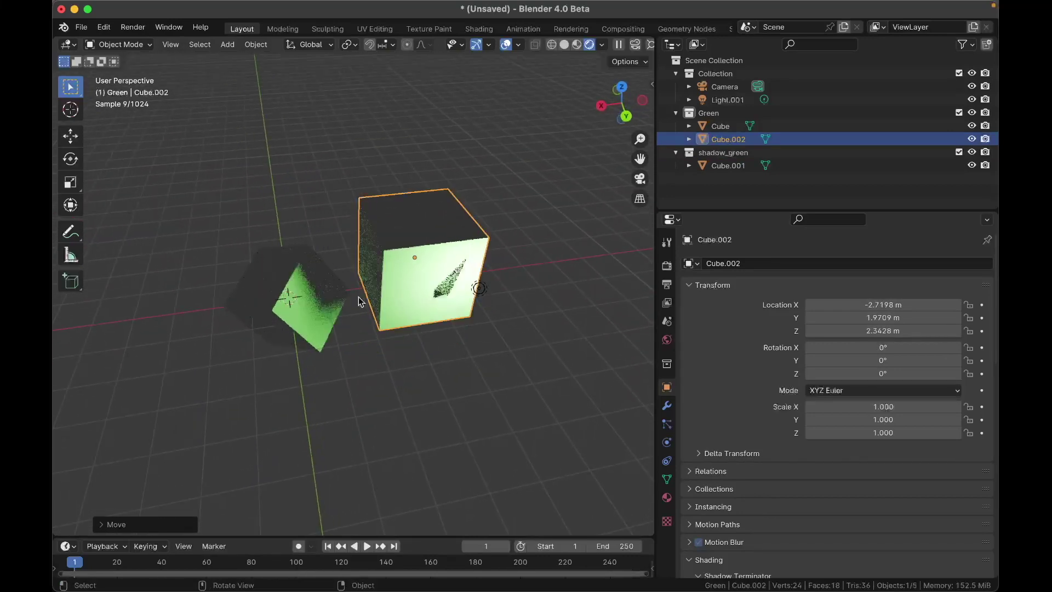
Try Cube.002 at several positions around the light's shadow, leaving it at about X -2.62 m, Y 1.96 m, Z 2.31 m
{"action": "scroll", "coordinate": [314, 338], "scroll_direction": "up", "scroll_amount": 3}
{"action": "scroll", "coordinate": [314, 334], "scroll_direction": "down", "scroll_amount": 10}
{"action": "key", "text": "g"}
{"action": "left_click", "coordinate": [426, 275]}
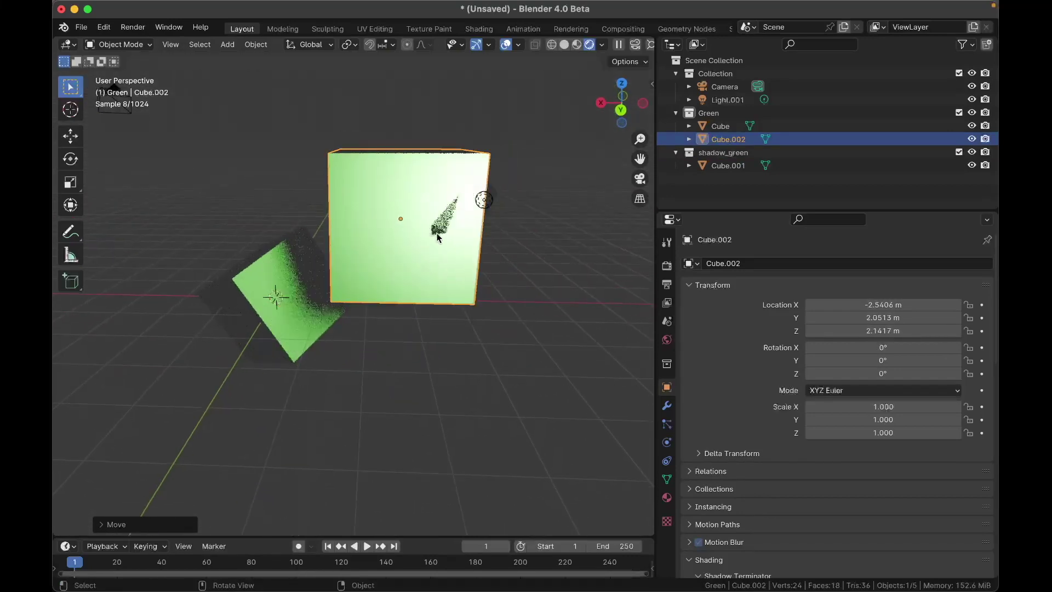
{"action": "scroll", "coordinate": [437, 234], "scroll_direction": "up", "scroll_amount": 5}
{"action": "scroll", "coordinate": [421, 254], "scroll_direction": "up", "scroll_amount": 5}
{"action": "key", "text": "g"}
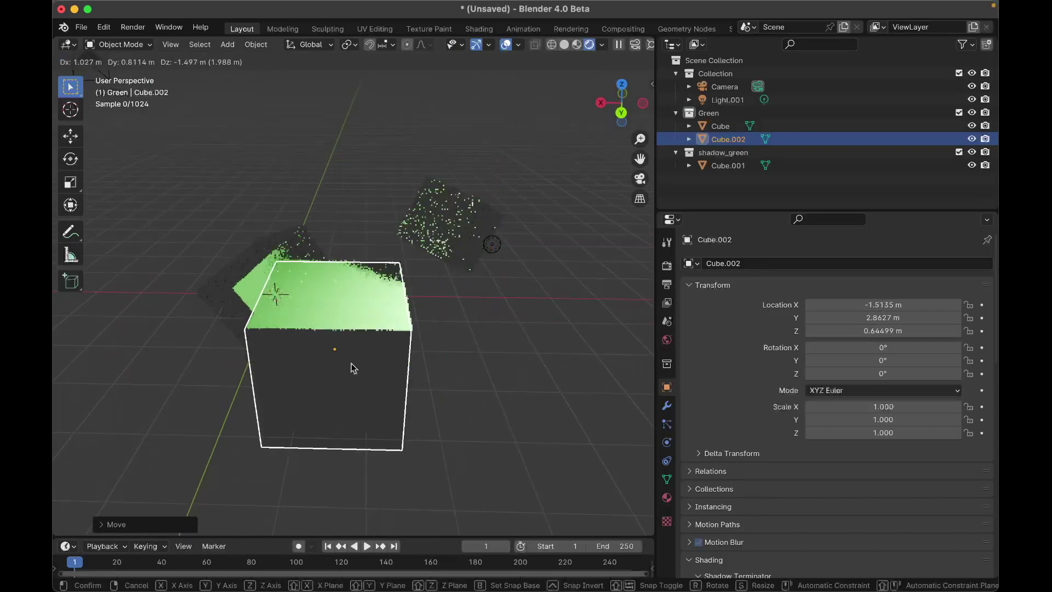
{"action": "left_click", "coordinate": [352, 365]}
{"action": "left_click", "coordinate": [459, 236]}
{"action": "left_click", "coordinate": [383, 310]}
{"action": "key", "text": "g"}
{"action": "left_click", "coordinate": [452, 192]}
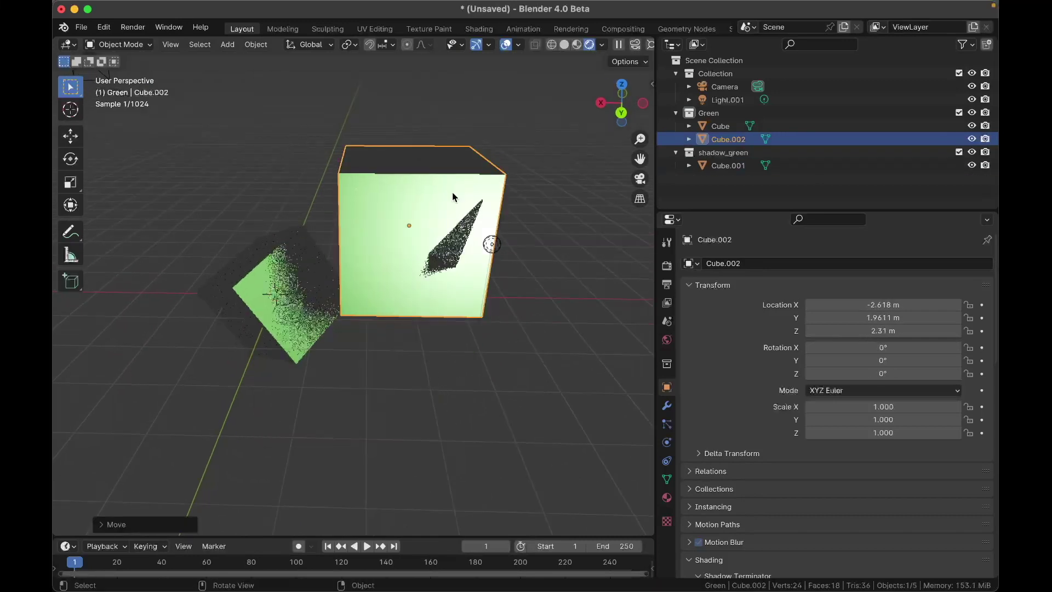
Put Cube.002 into the shadow_green collection and move it down to about X -2.84 m, Y 2.99 m, Z 0.34 m
{"action": "key", "text": "m"}
{"action": "left_click", "coordinate": [419, 258]}
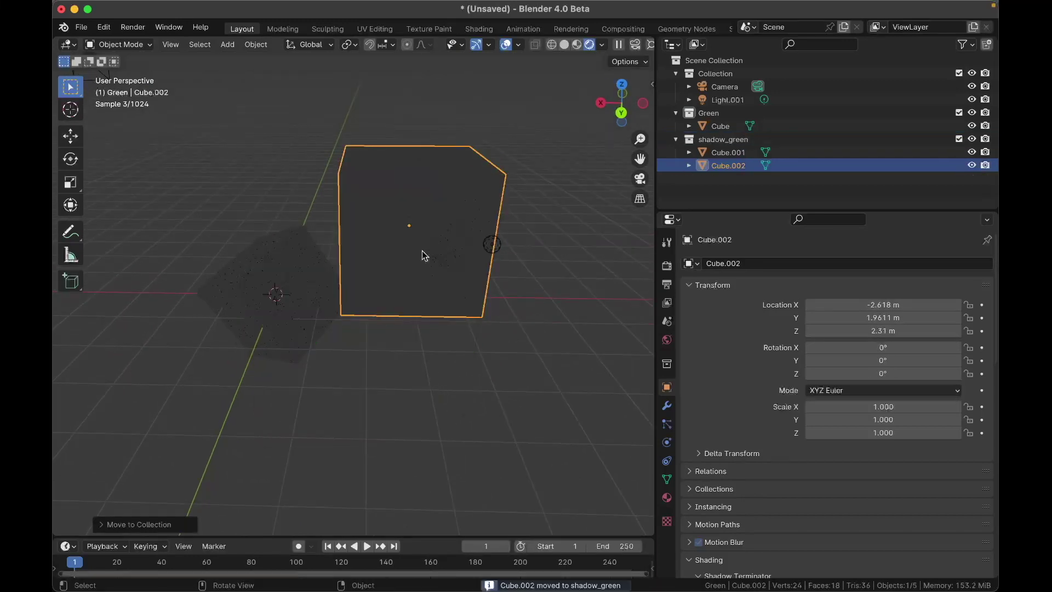
{"action": "key", "text": "g"}
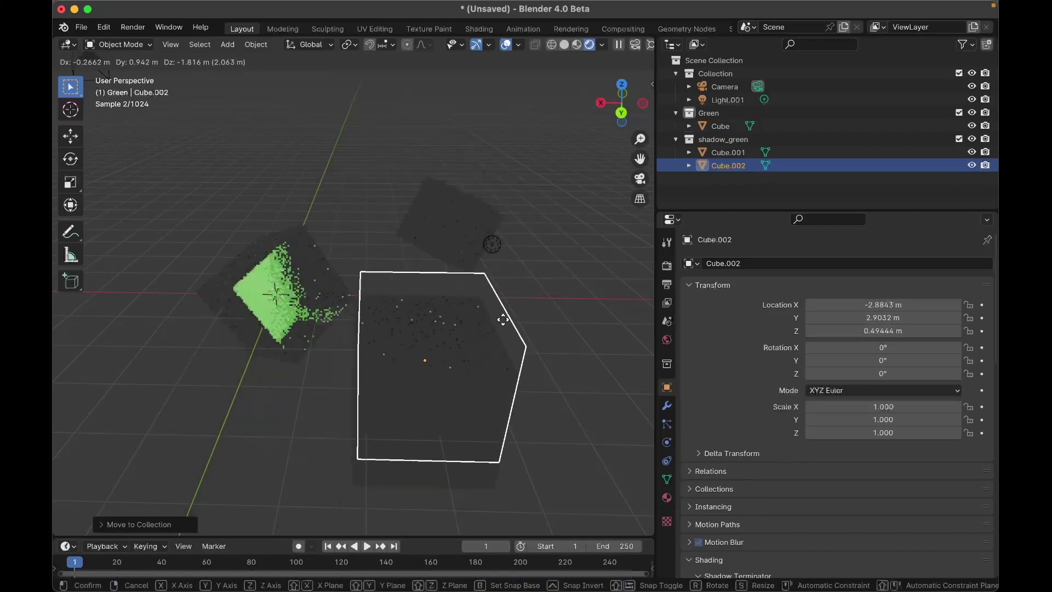
{"action": "left_click", "coordinate": [498, 344]}
{"action": "scroll", "coordinate": [524, 320], "scroll_direction": "left", "scroll_amount": 10}
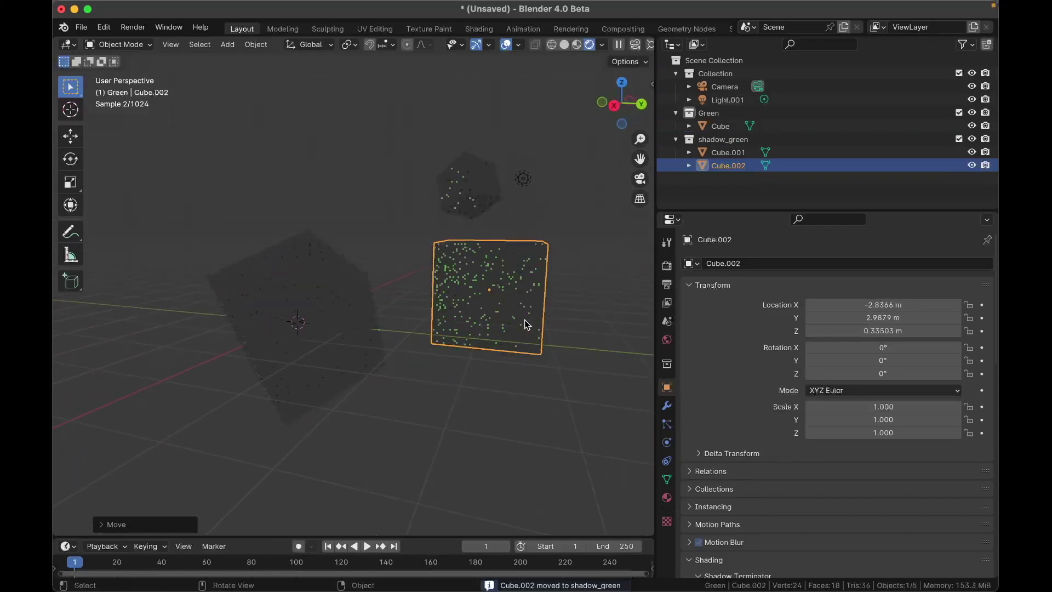
{"action": "scroll", "coordinate": [524, 320], "scroll_direction": "right", "scroll_amount": 6}
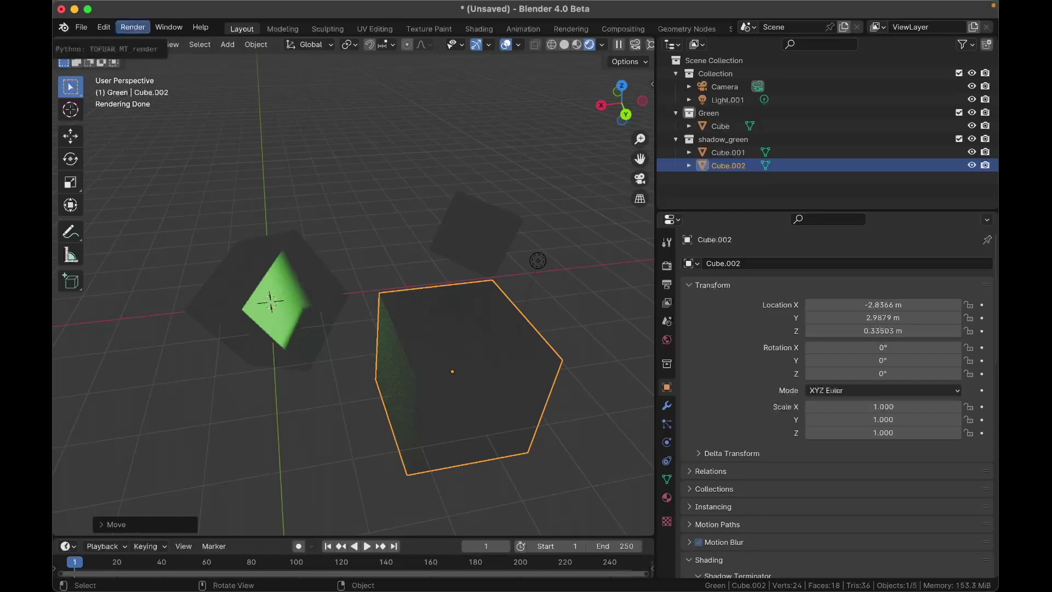
{"action": "middle_click_drag", "start_coordinate": [549, 314], "coordinate": [547, 313]}
{"action": "scroll", "coordinate": [547, 313], "scroll_direction": "right", "scroll_amount": 10}
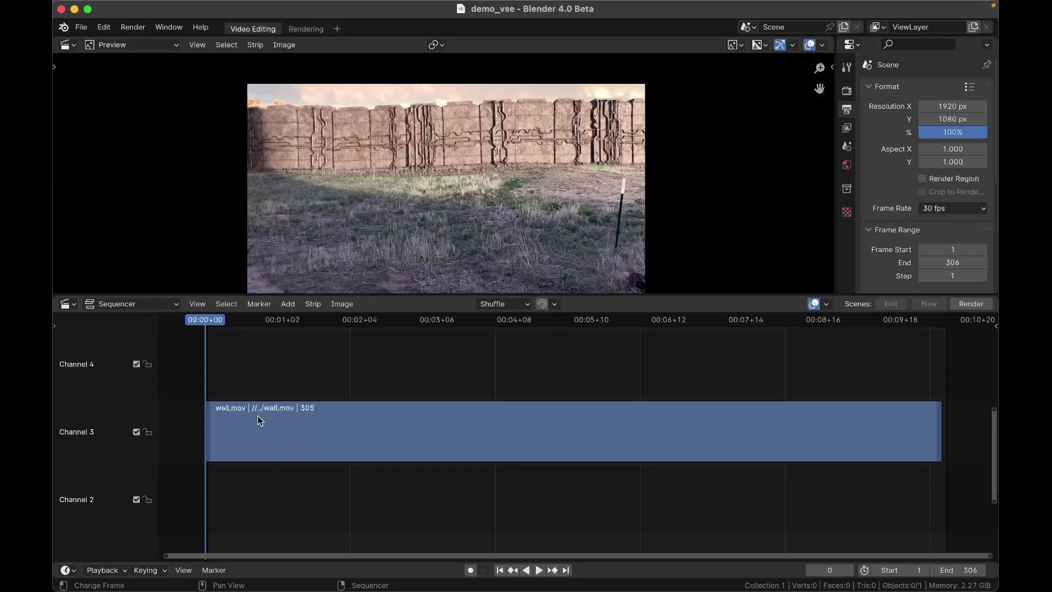
Scrub through the wall.mov strip in the demo_vse project, then select it and show its retiming keys
{"action": "left_click_drag", "start_coordinate": [204, 320], "coordinate": [969, 382]}
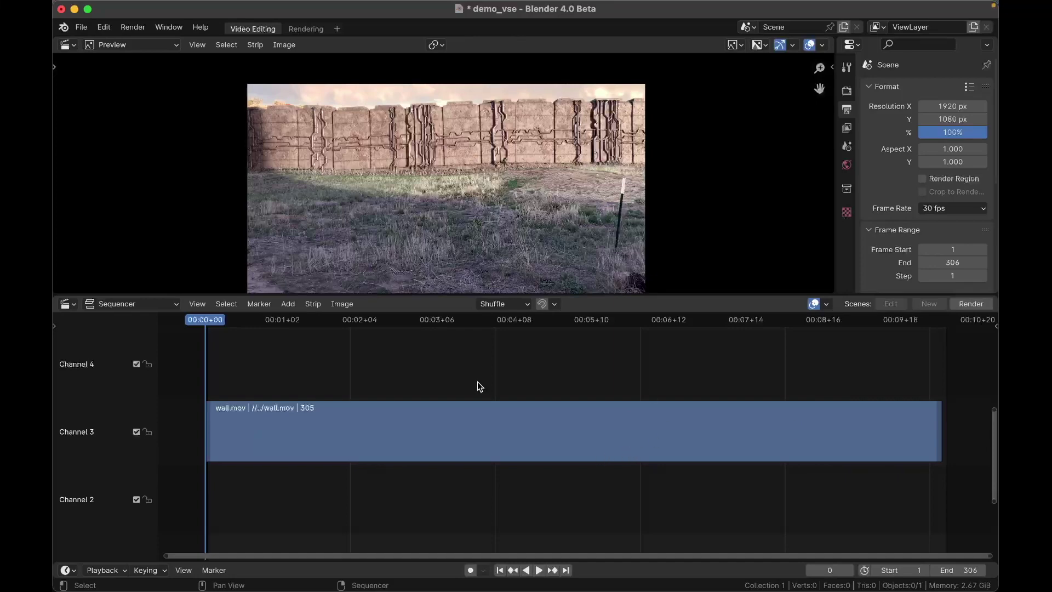
{"action": "left_click", "coordinate": [359, 422]}
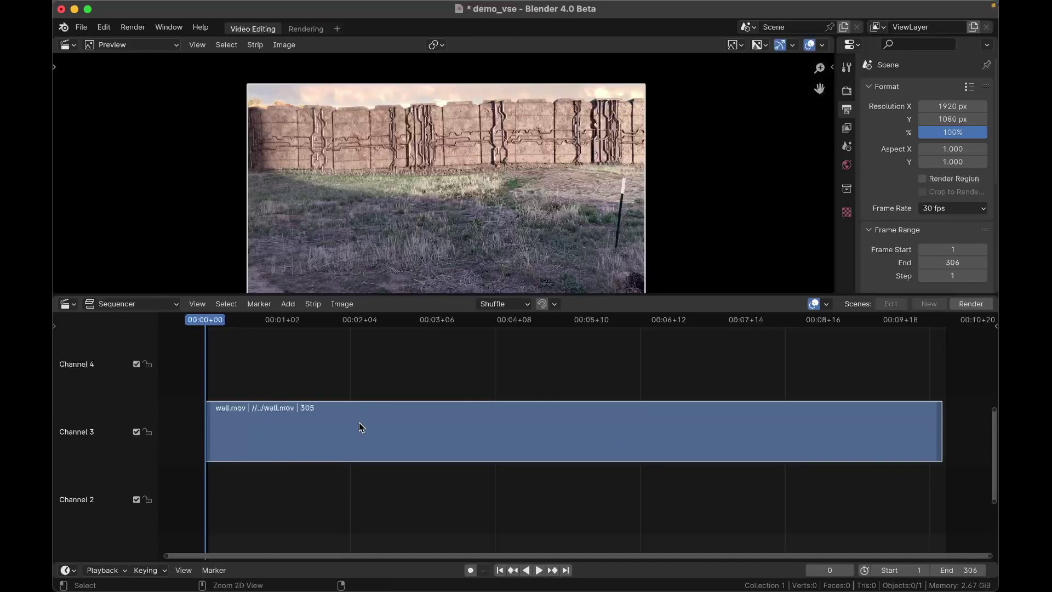
{"action": "key", "text": "ctrl+r"}
{"action": "left_click", "coordinate": [211, 457]}
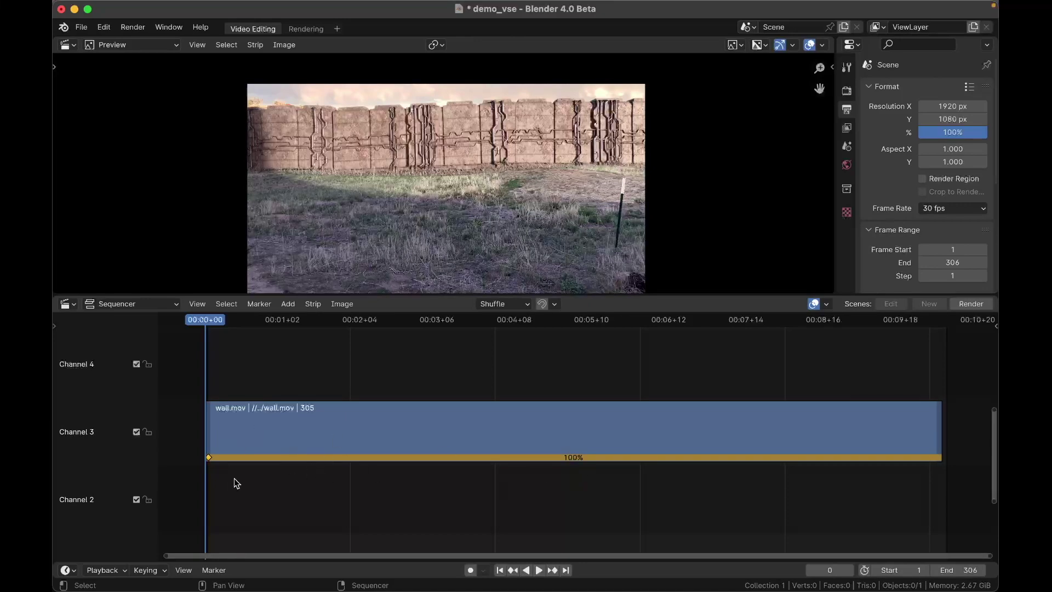
Try moving the first retiming key of the wall.mov strip to reach 187% speed, preview it, and undo the move
{"action": "left_click_drag", "start_coordinate": [209, 459], "coordinate": [557, 433]}
{"action": "left_click", "coordinate": [566, 324]}
{"action": "key", "text": "space"}
{"action": "left_click_drag", "start_coordinate": [619, 323], "coordinate": [673, 321]}
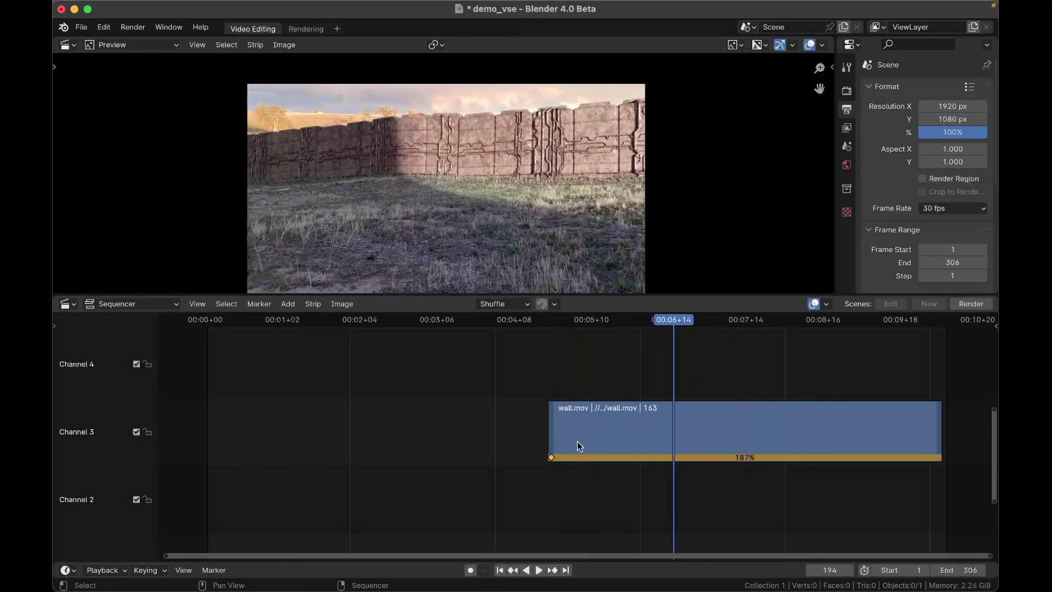
{"action": "key", "text": "ctrl+z"}
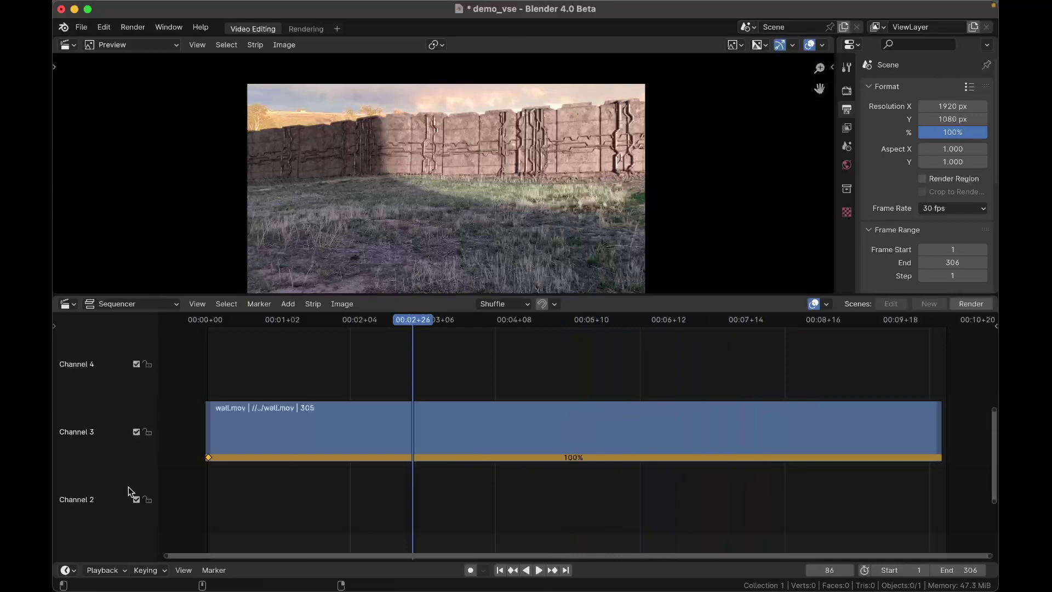
{"action": "key", "text": "ctrl+z"}
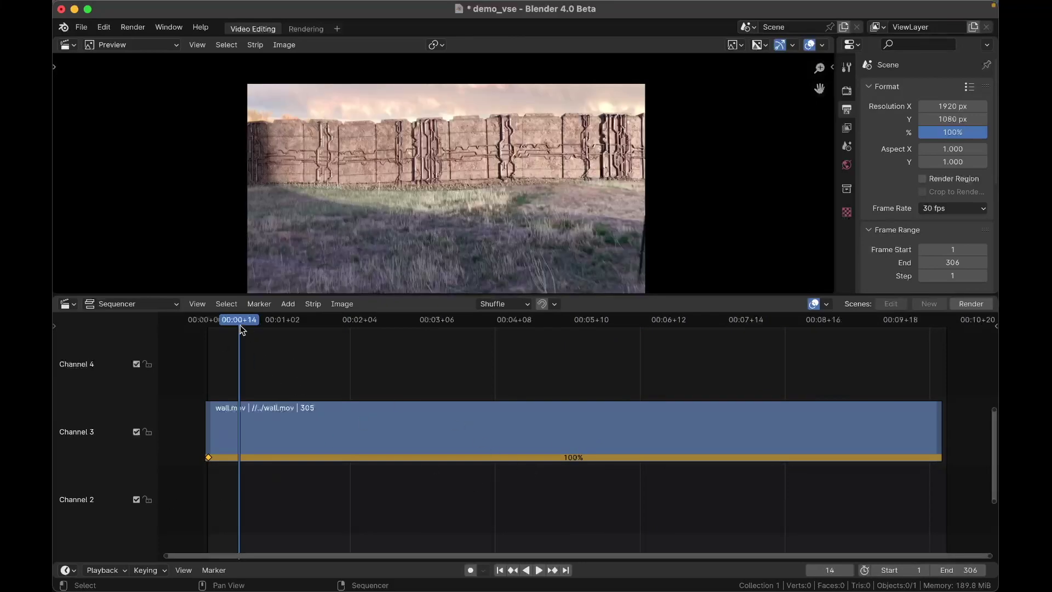
Add a retiming key to the wall.mov strip at 00:04+03 and move it earlier so the opening segment runs at 235%
{"action": "left_click_drag", "start_coordinate": [240, 325], "coordinate": [501, 348]}
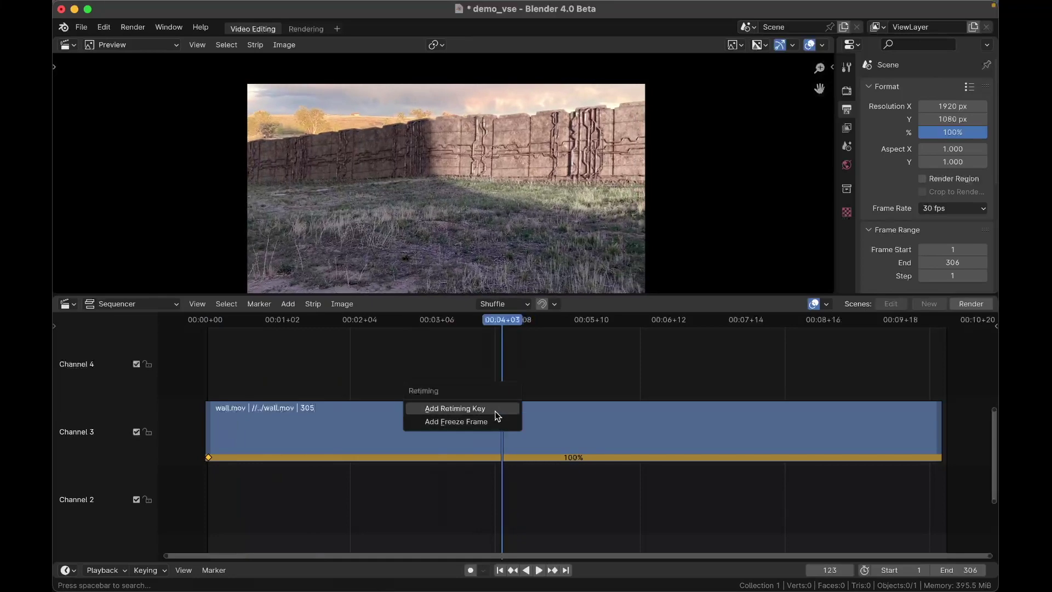
{"action": "left_click", "coordinate": [495, 411]}
{"action": "key", "text": "g"}
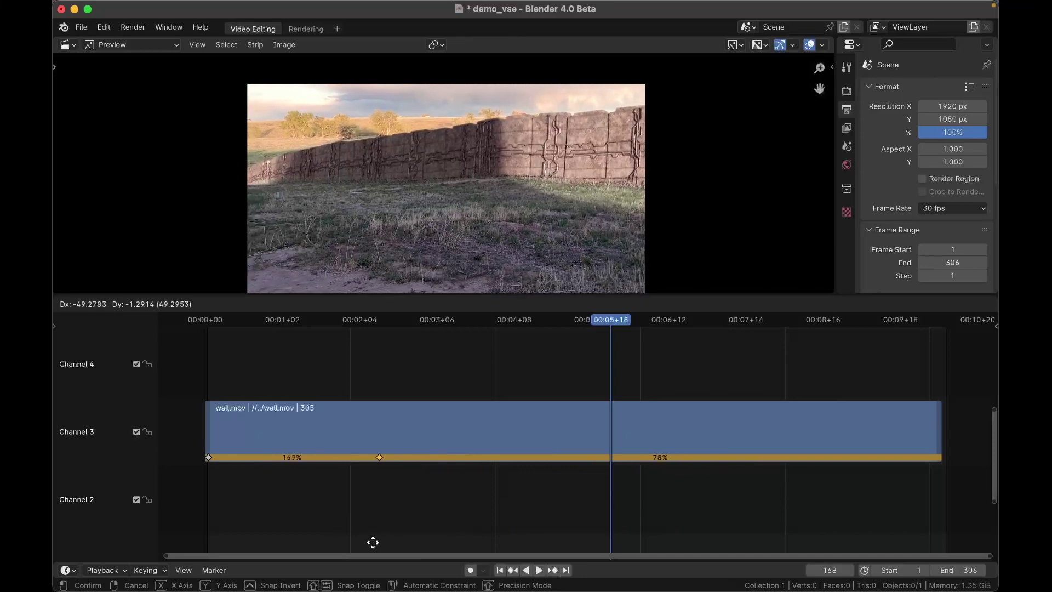
{"action": "left_click", "coordinate": [328, 535]}
Play the retimed strip from frame 1 and bring the second retiming key closer to the start for 1109% speed
{"action": "left_click", "coordinate": [209, 322]}
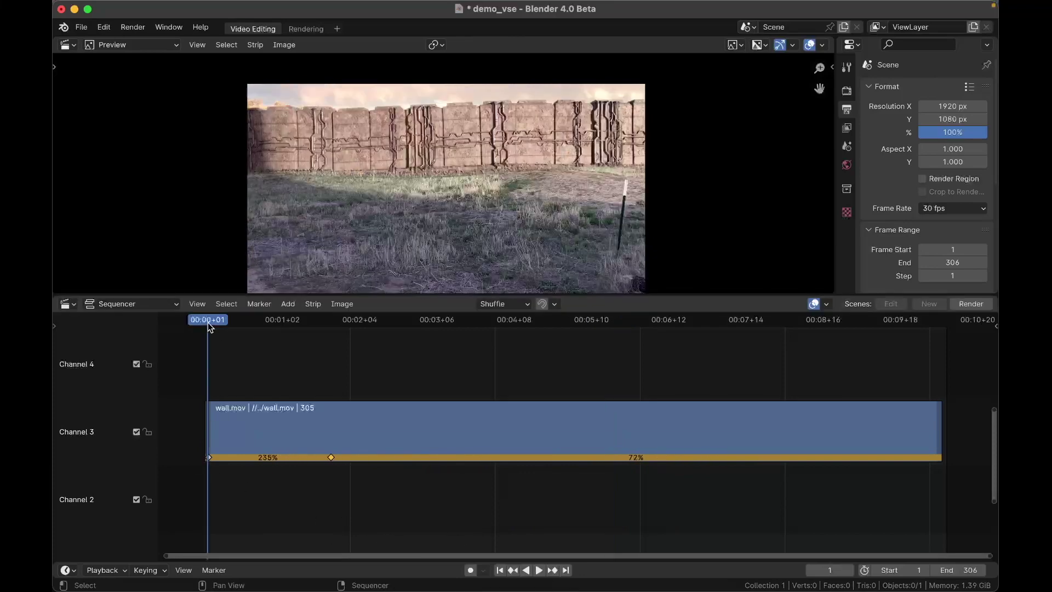
{"action": "key", "text": "space"}
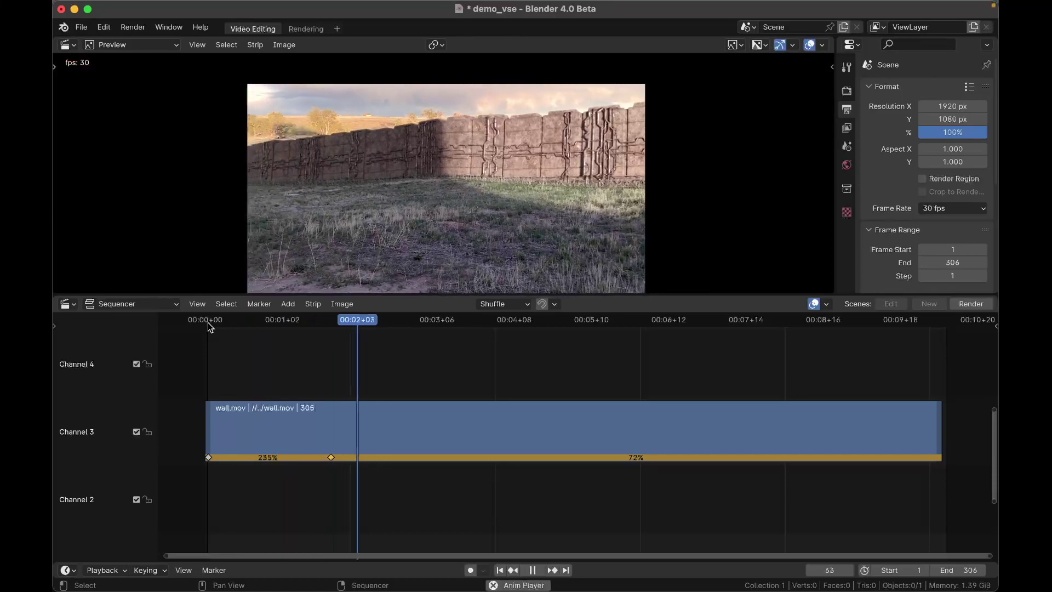
{"action": "key", "text": "space"}
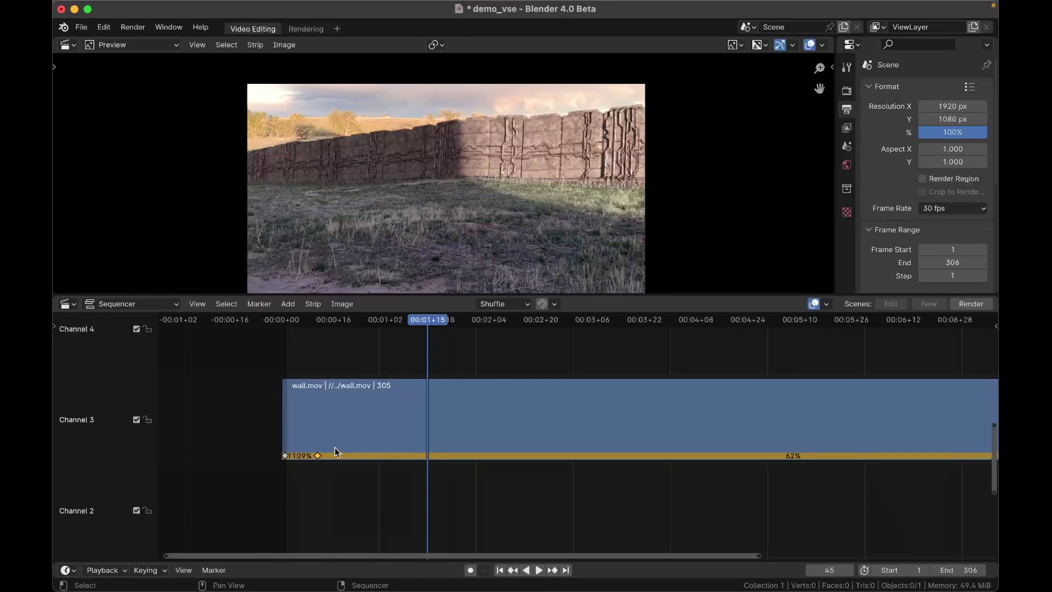
Replay the wall.mov strip from its start to check the fast opening segment and the slower part after it
{"action": "scroll", "coordinate": [334, 448], "scroll_direction": "up", "scroll_amount": 8}
{"action": "scroll", "coordinate": [334, 447], "scroll_direction": "down", "scroll_amount": 6}
{"action": "left_click_drag", "start_coordinate": [412, 331], "coordinate": [264, 330]}
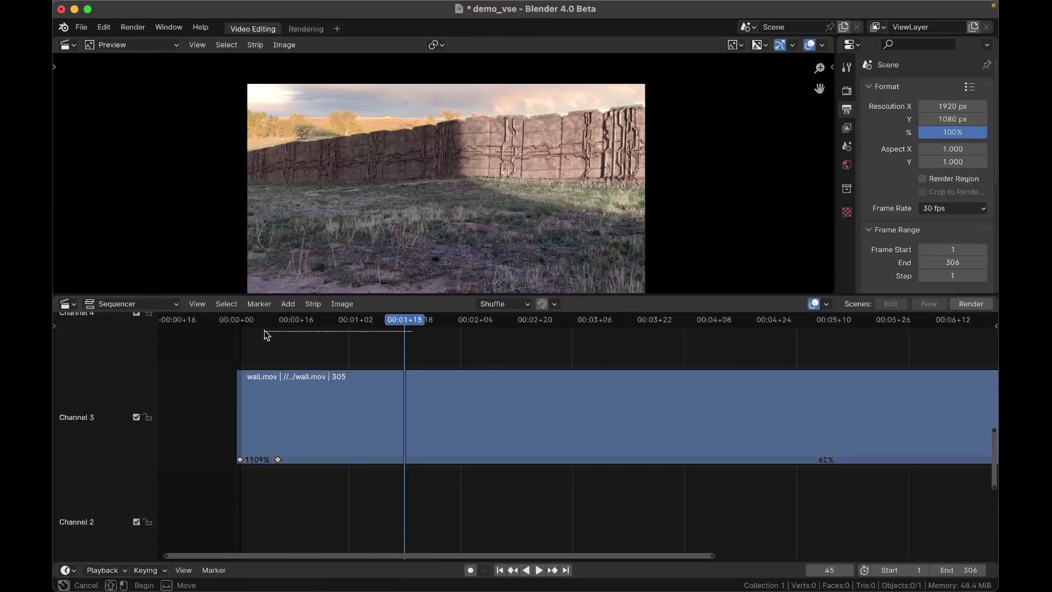
{"action": "left_click_drag", "start_coordinate": [410, 318], "coordinate": [228, 332]}
{"action": "key", "text": "space"}
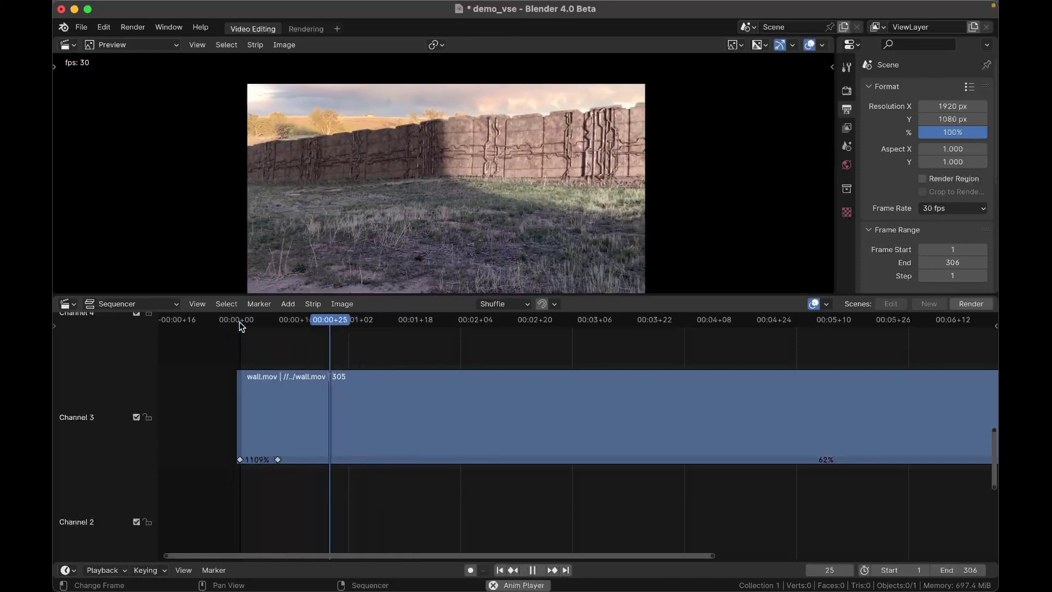
{"action": "key", "text": "space"}
Add a speed transition at the second retiming key, set its duration to 0, and preview the strip
{"action": "left_click", "coordinate": [277, 460]}
{"action": "right_click", "coordinate": [276, 460]}
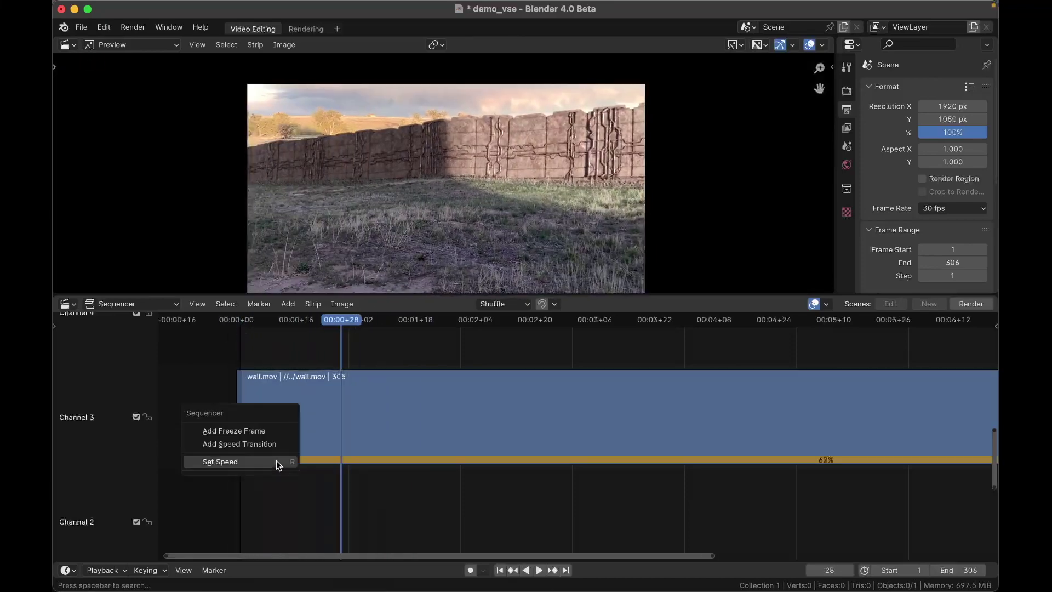
{"action": "left_click", "coordinate": [282, 444]}
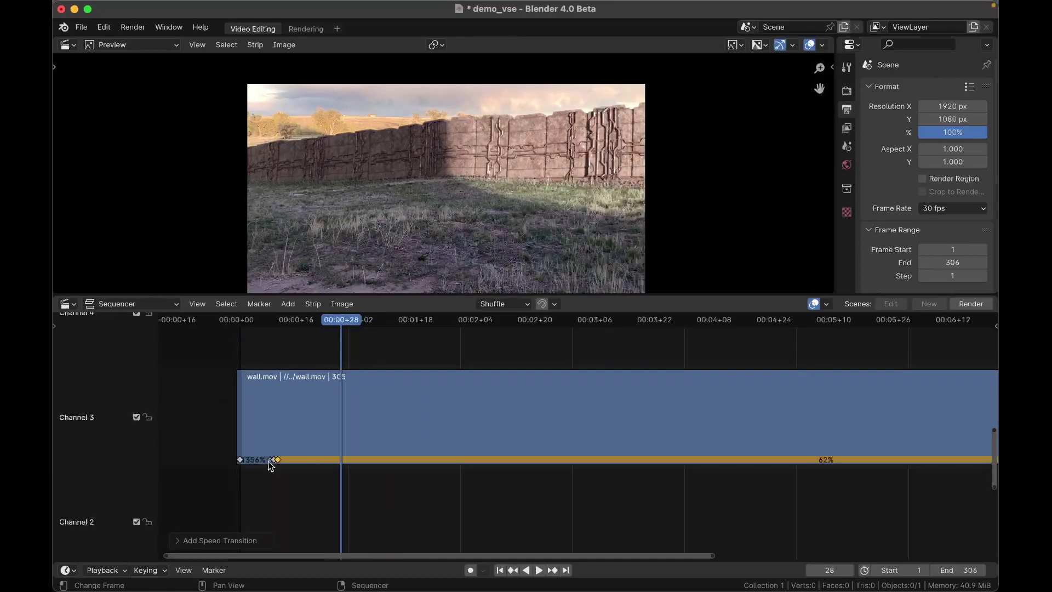
{"action": "left_click", "coordinate": [236, 541]}
{"action": "left_click_drag", "start_coordinate": [297, 537], "coordinate": [373, 536]}
{"action": "key", "text": "space"}
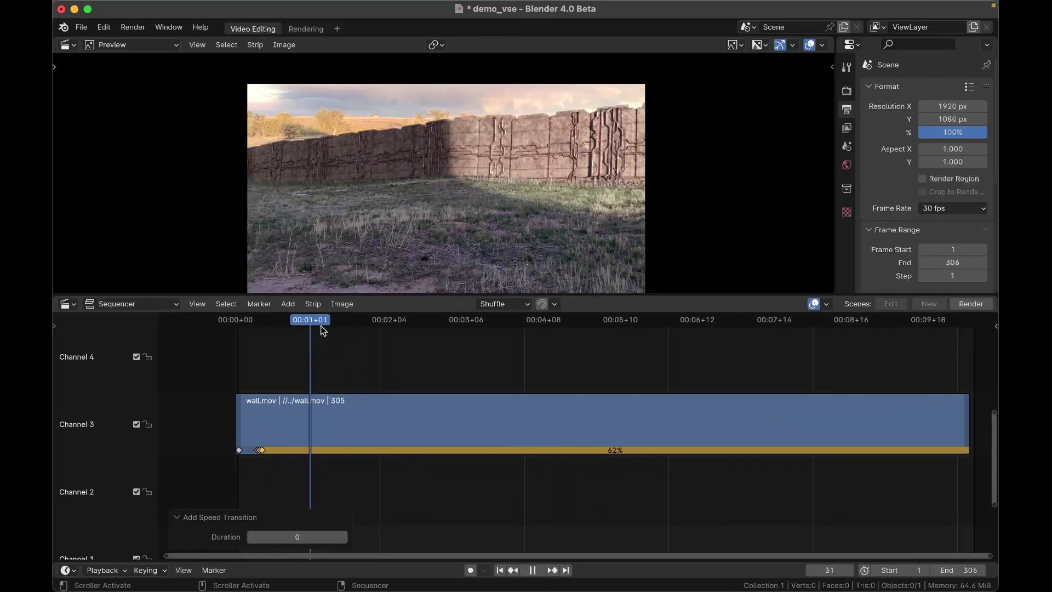
{"action": "left_click_drag", "start_coordinate": [321, 326], "coordinate": [404, 362]}
Bring up the retiming actions for the 62% segment of the wall.mov strip
{"action": "left_click", "coordinate": [484, 437]}
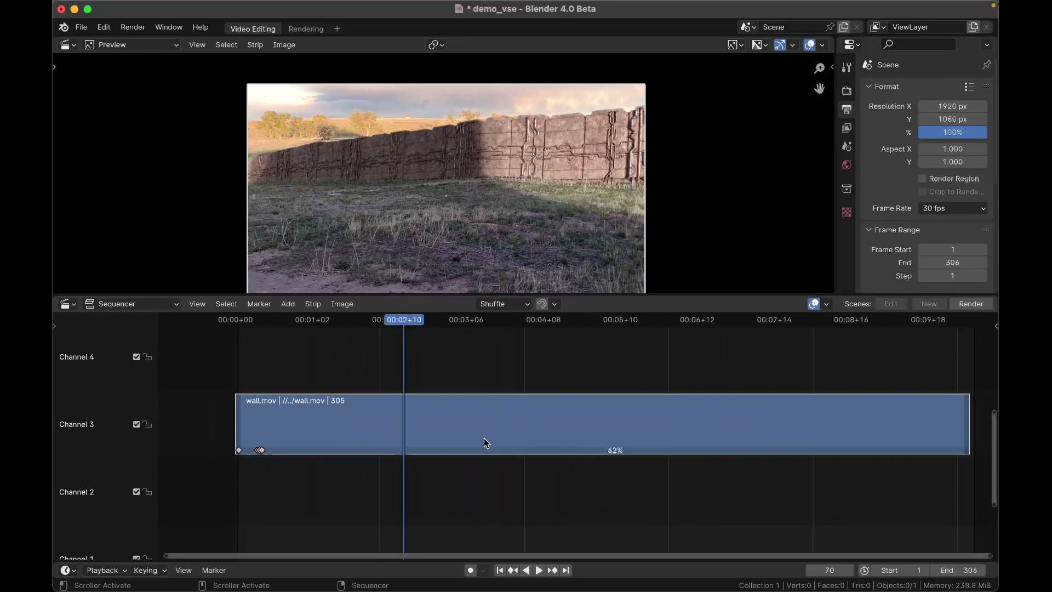
{"action": "right_click", "coordinate": [514, 450]}
{"action": "left_click", "coordinate": [515, 433]}
{"action": "right_click", "coordinate": [570, 447]}
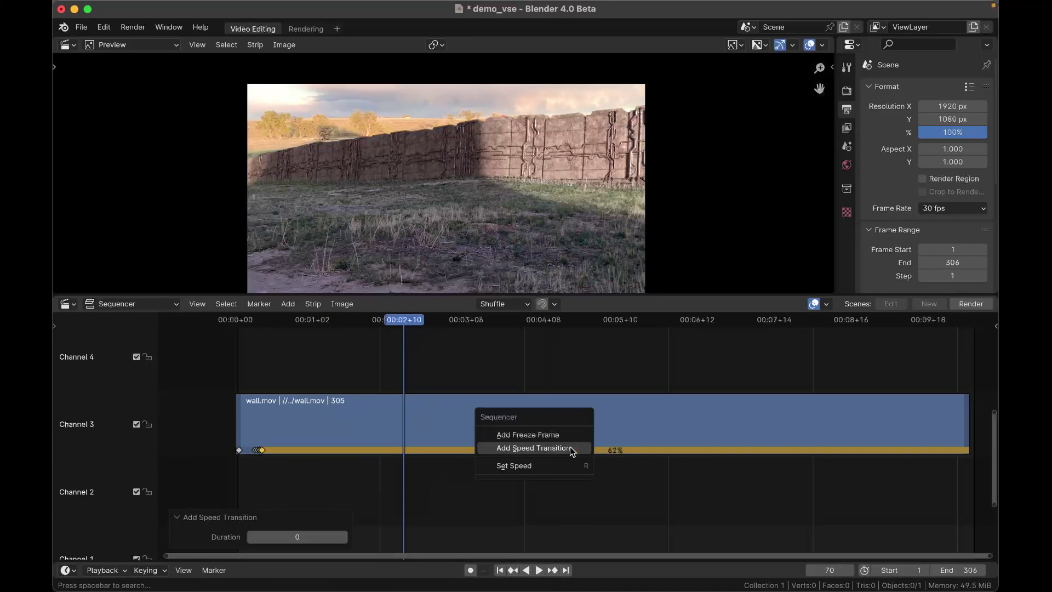